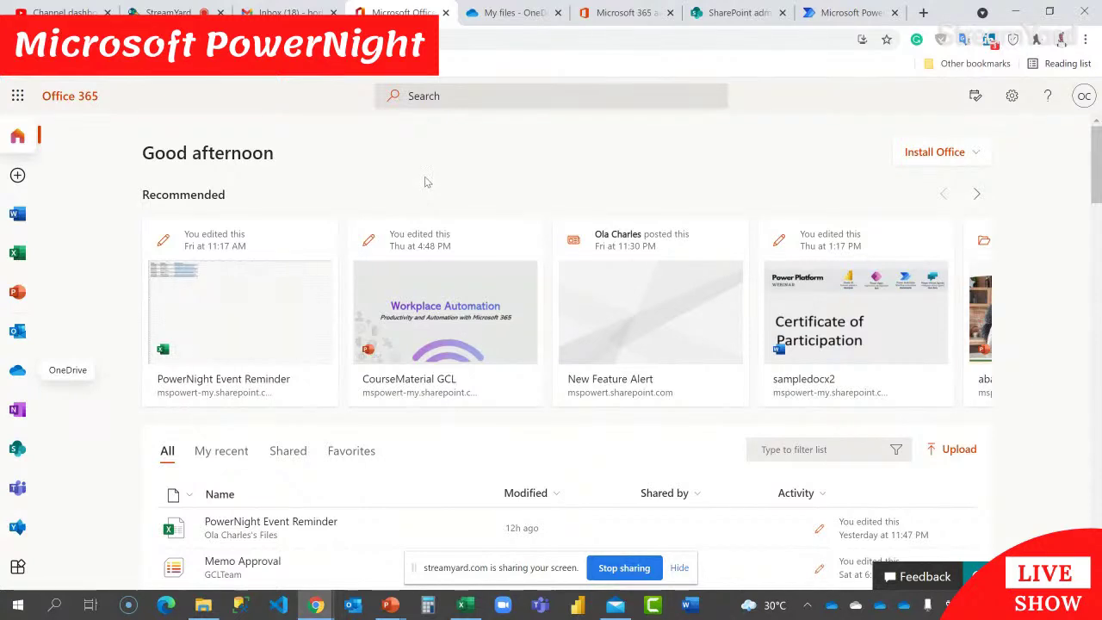
# Step: Return to the OneDrive My files tab and select the Microsoft Teams Chat Files folder
pyautogui.click(495, 10)
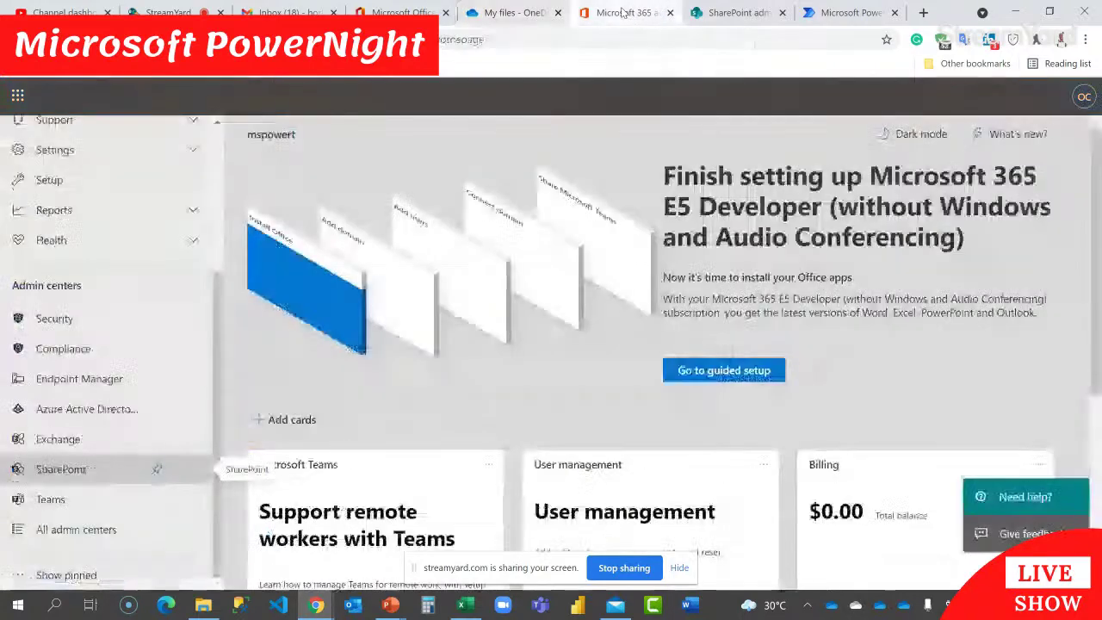
pyautogui.click(633, 14)
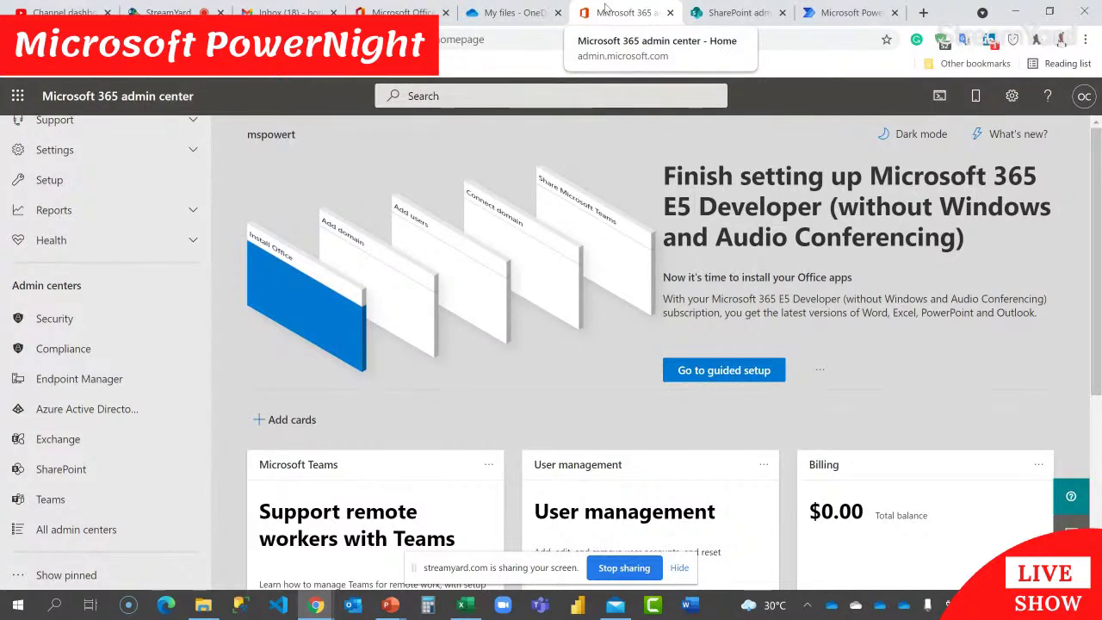
pyautogui.click(502, 10)
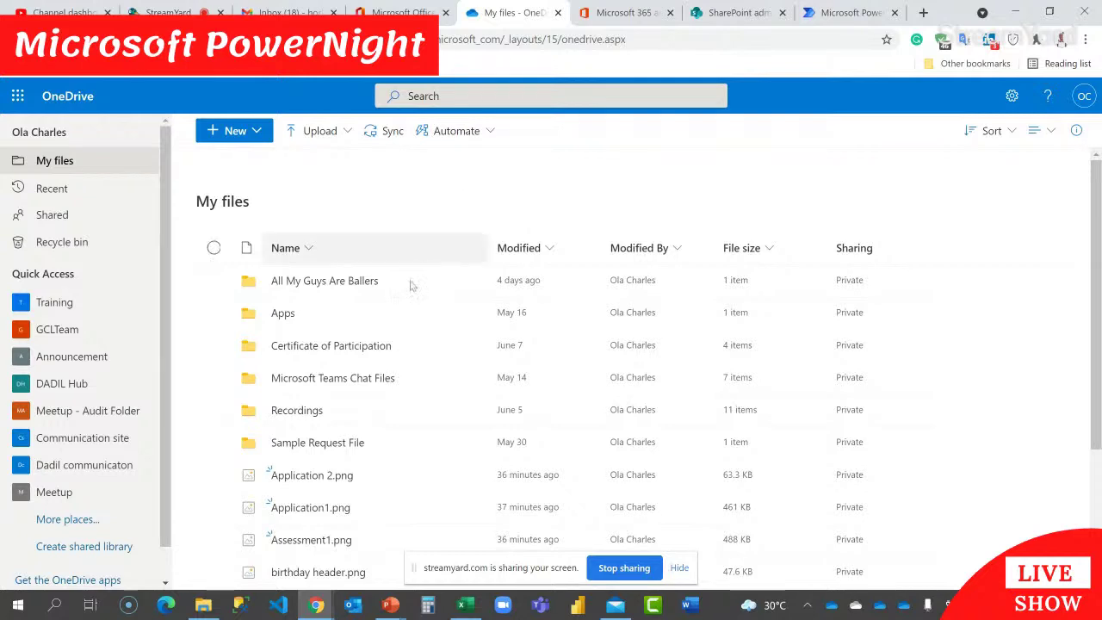
pyautogui.click(214, 377)
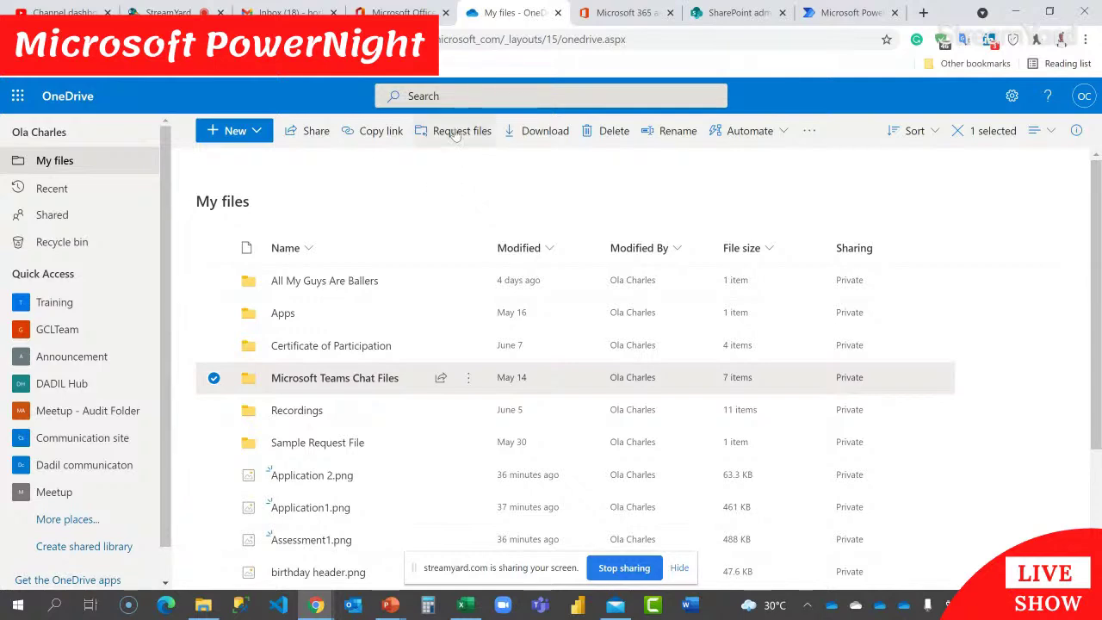
pyautogui.click(419, 221)
# Step: Close the extra admin tabs and launch the Microsoft 365 admin center from the apps list
pyautogui.click(642, 14)
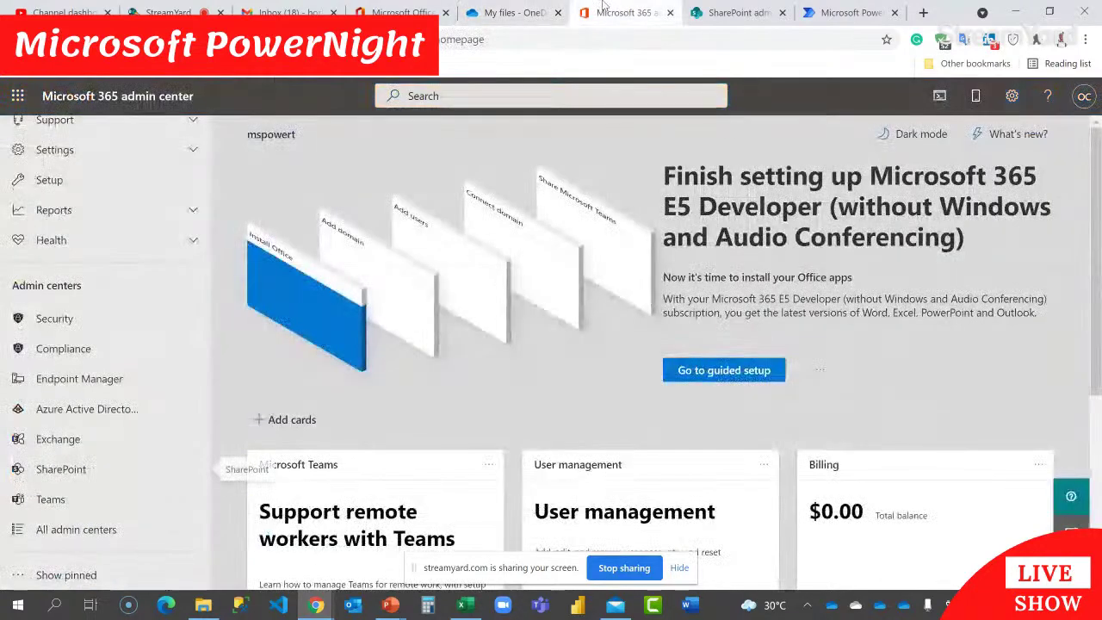
pyautogui.click(670, 13)
pyautogui.click(670, 13)
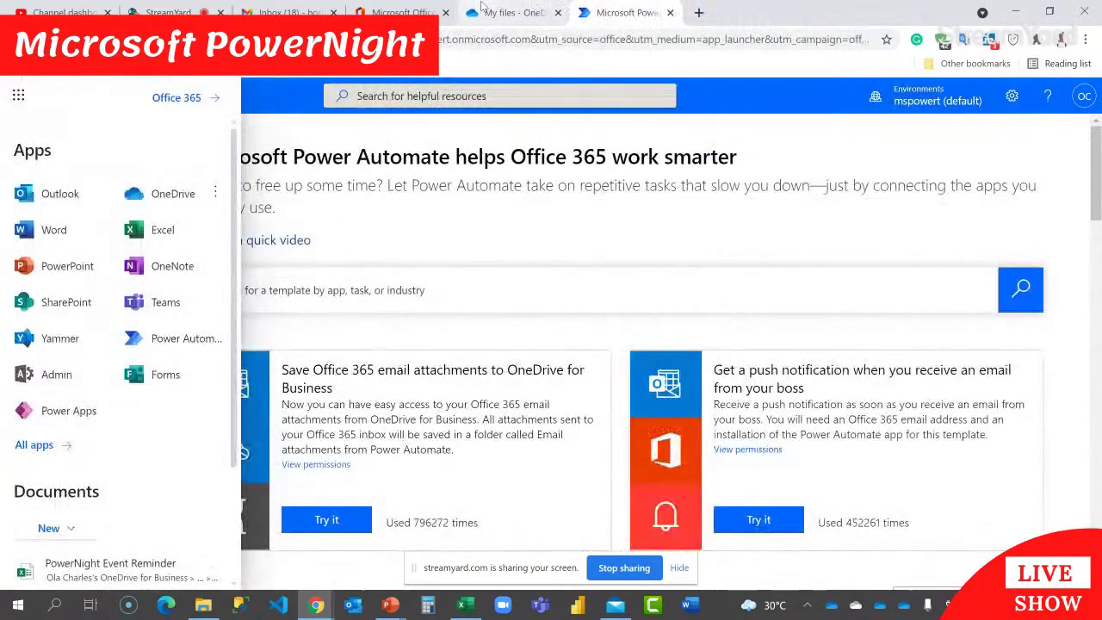
pyautogui.click(482, 8)
pyautogui.click(18, 97)
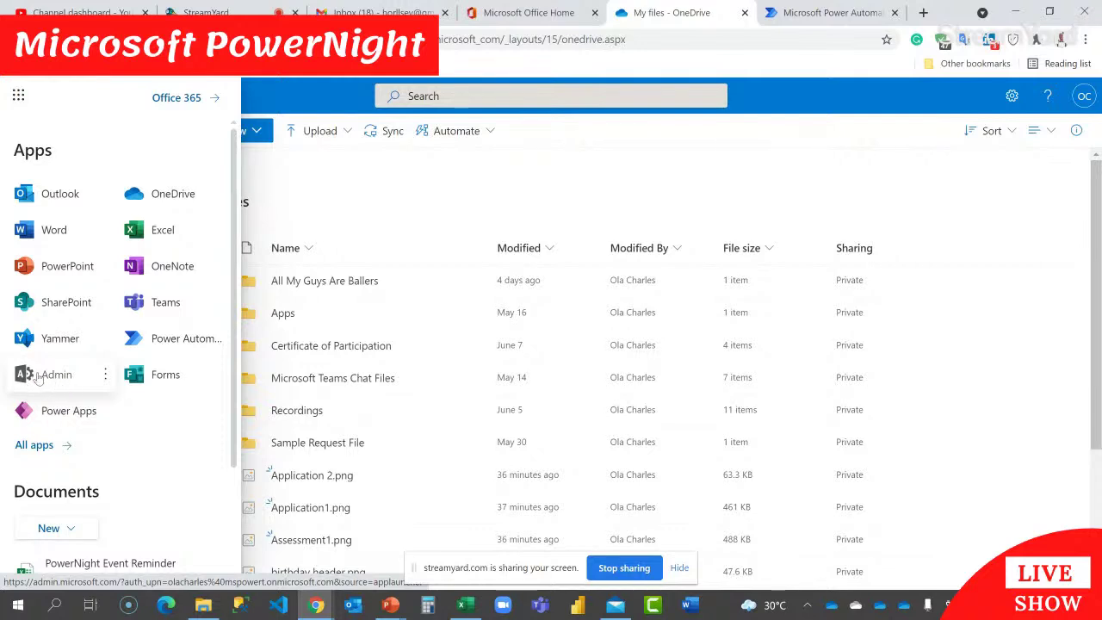
pyautogui.click(59, 382)
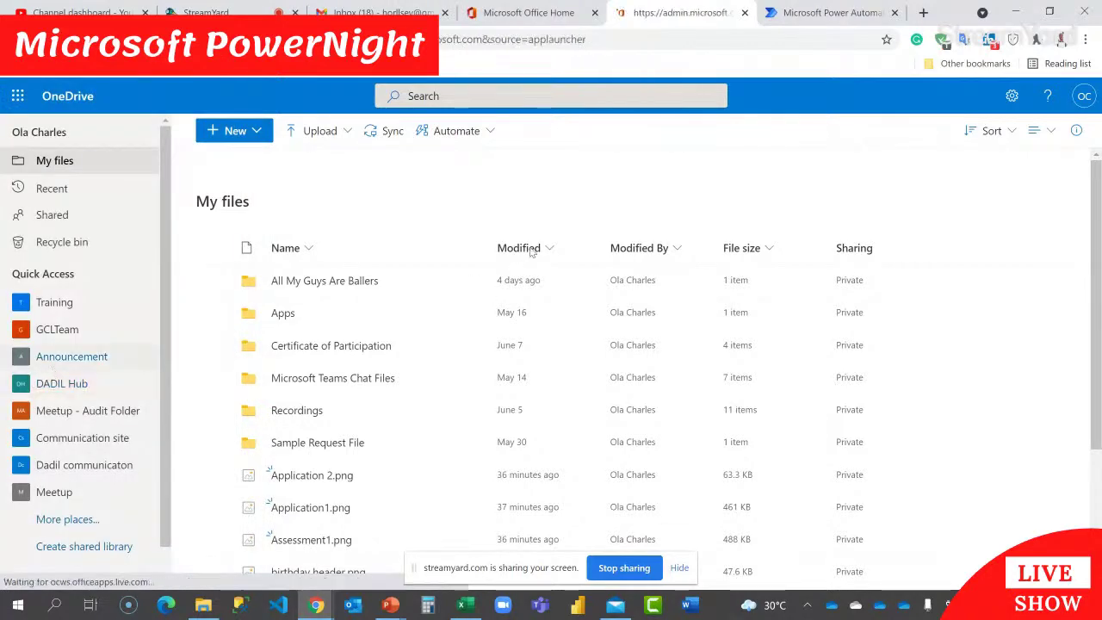
# Step: Show all admin navigation items and go to the SharePoint admin center
pyautogui.click(529, 13)
pyautogui.click(18, 377)
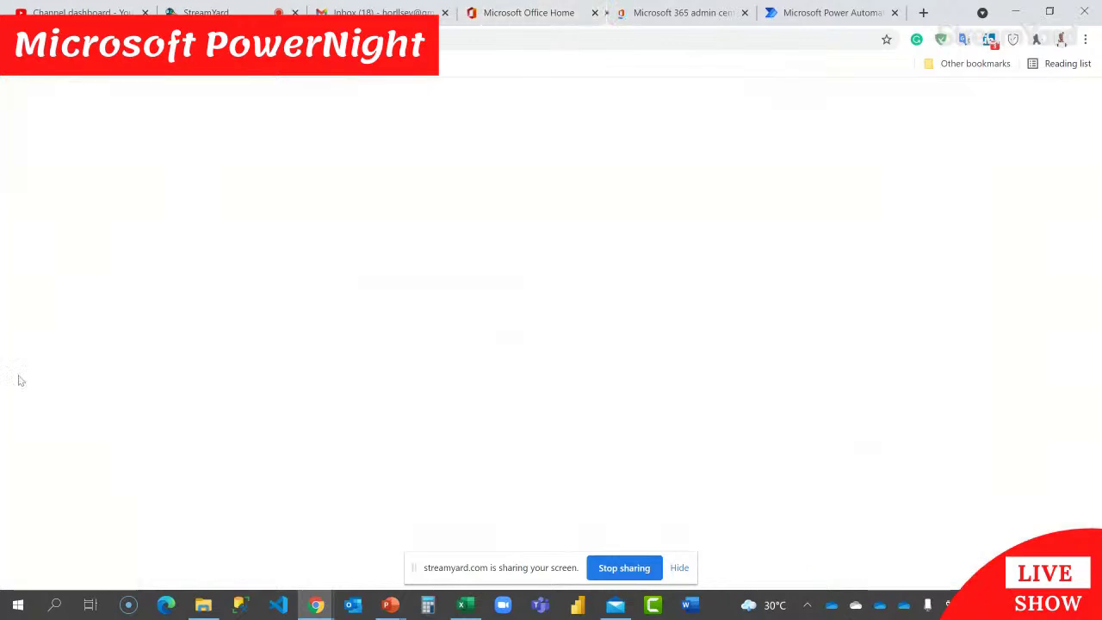
pyautogui.click(721, 13)
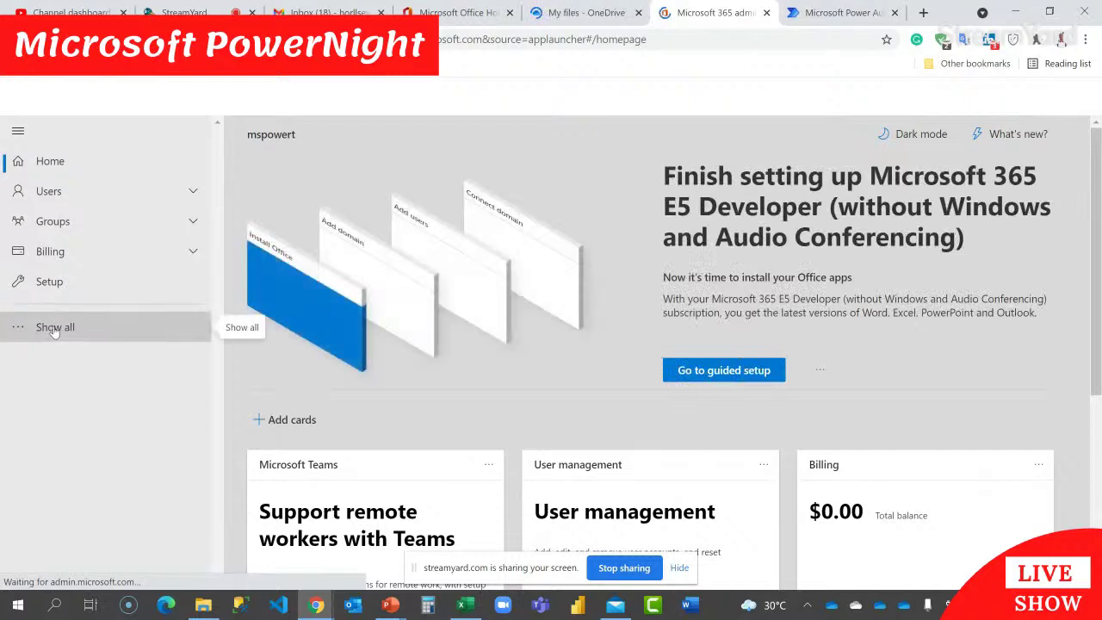
pyautogui.click(53, 330)
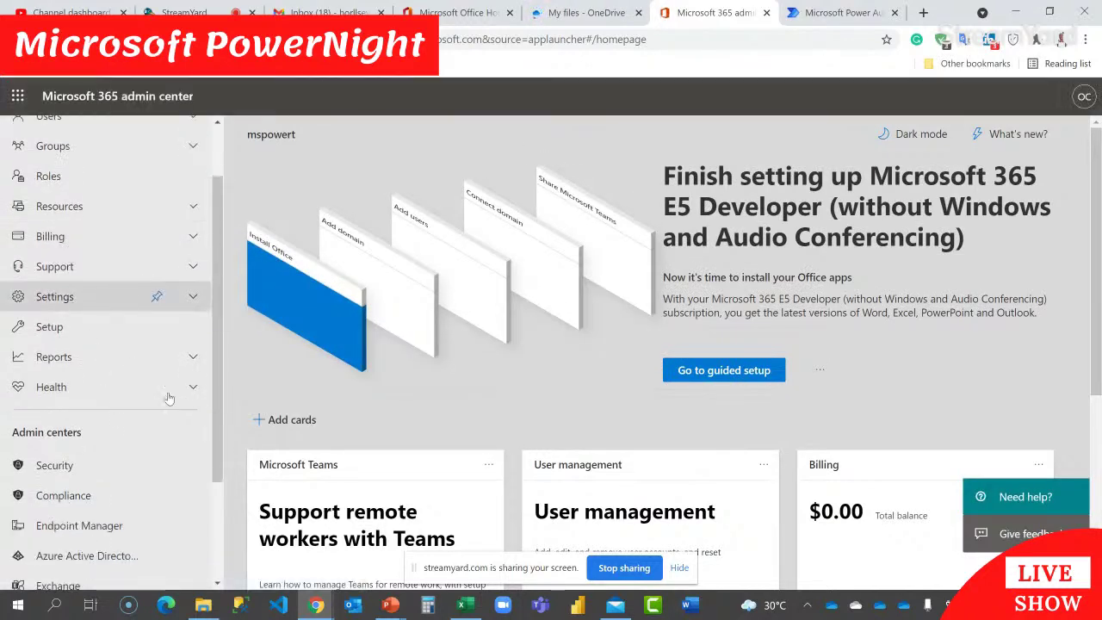
pyautogui.scroll(-3, 62, 331)
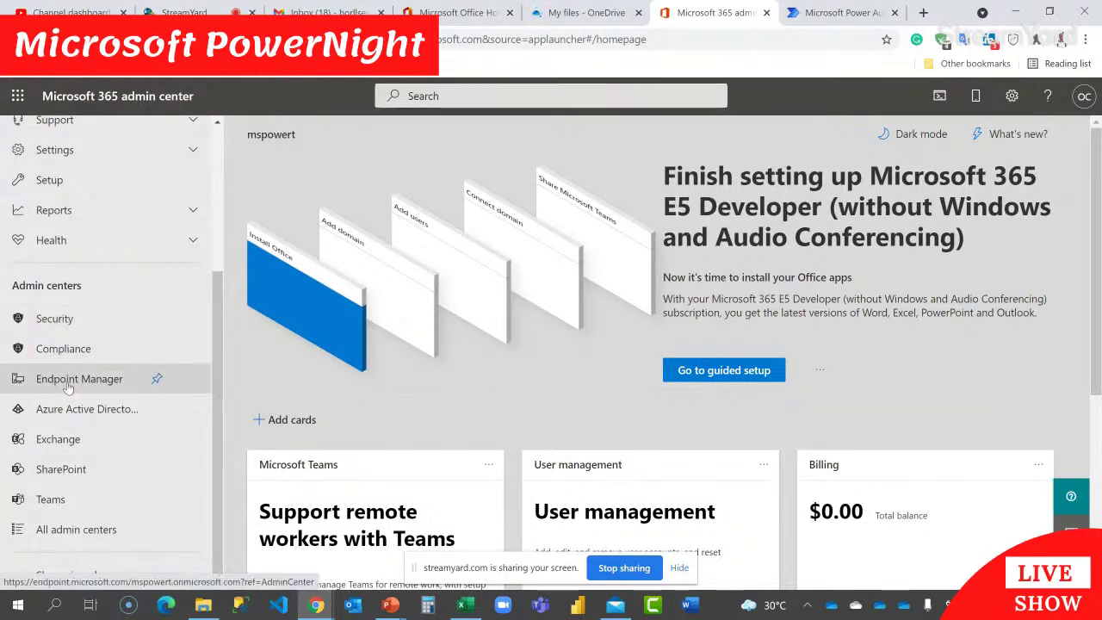
pyautogui.click(56, 469)
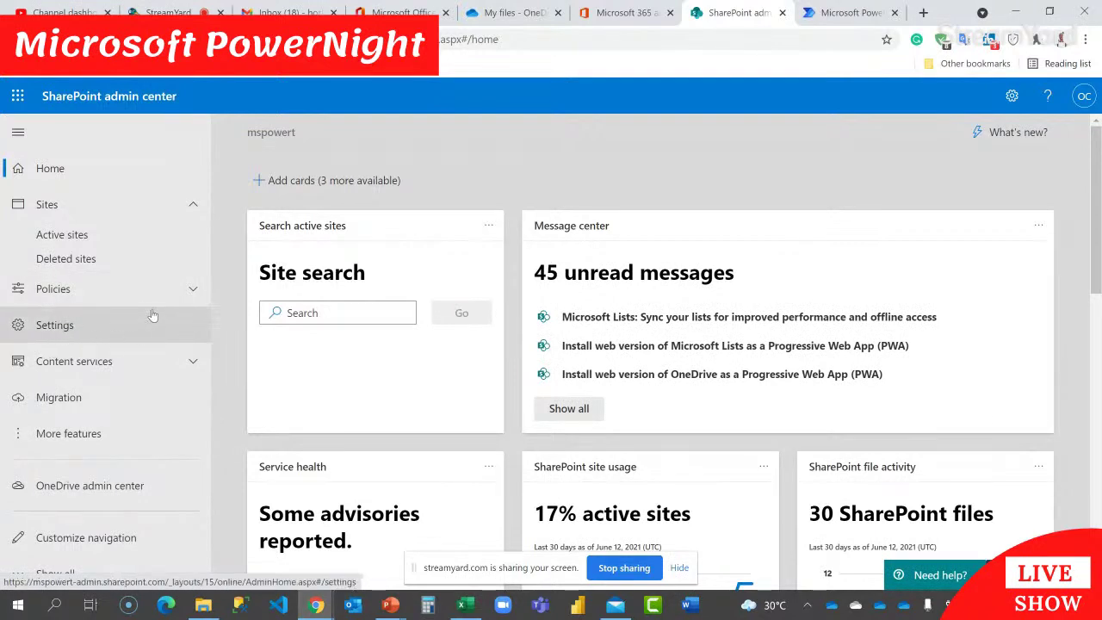
# Step: Open the Sharing policies and try the OneDrive slider, leaving it at Anyone
pyautogui.click(173, 290)
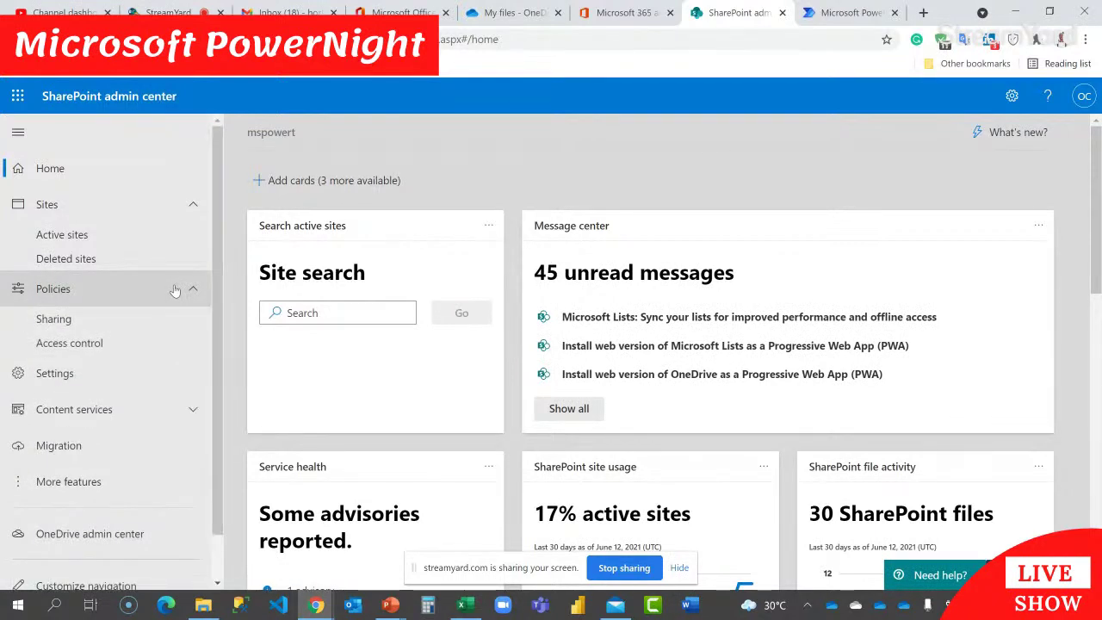
pyautogui.click(61, 320)
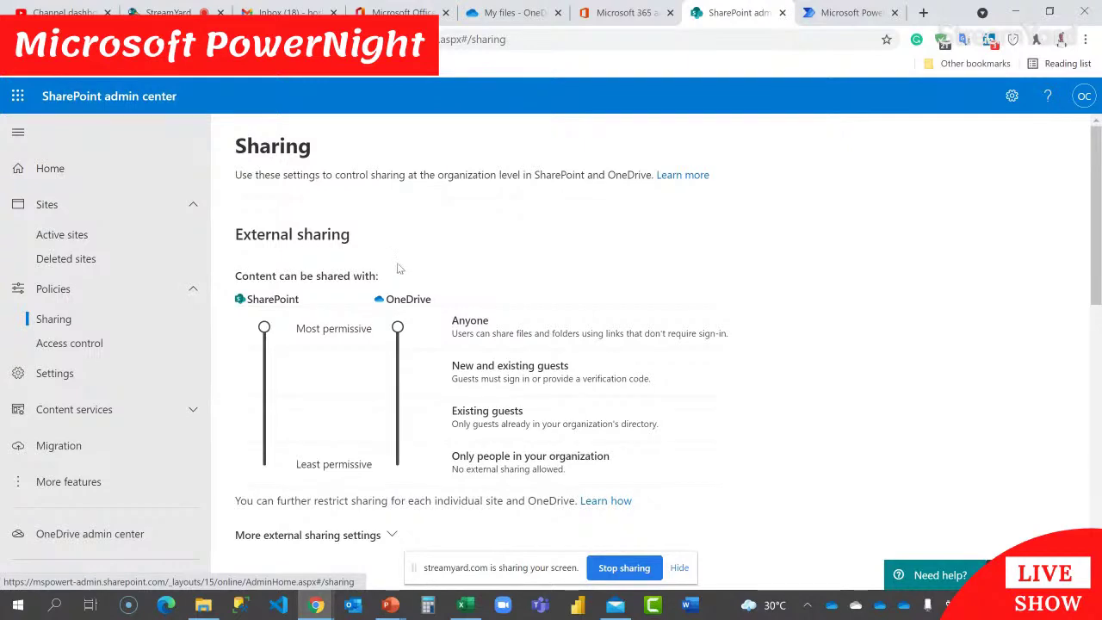
pyautogui.moveTo(398, 328); pyautogui.dragTo(403, 466)
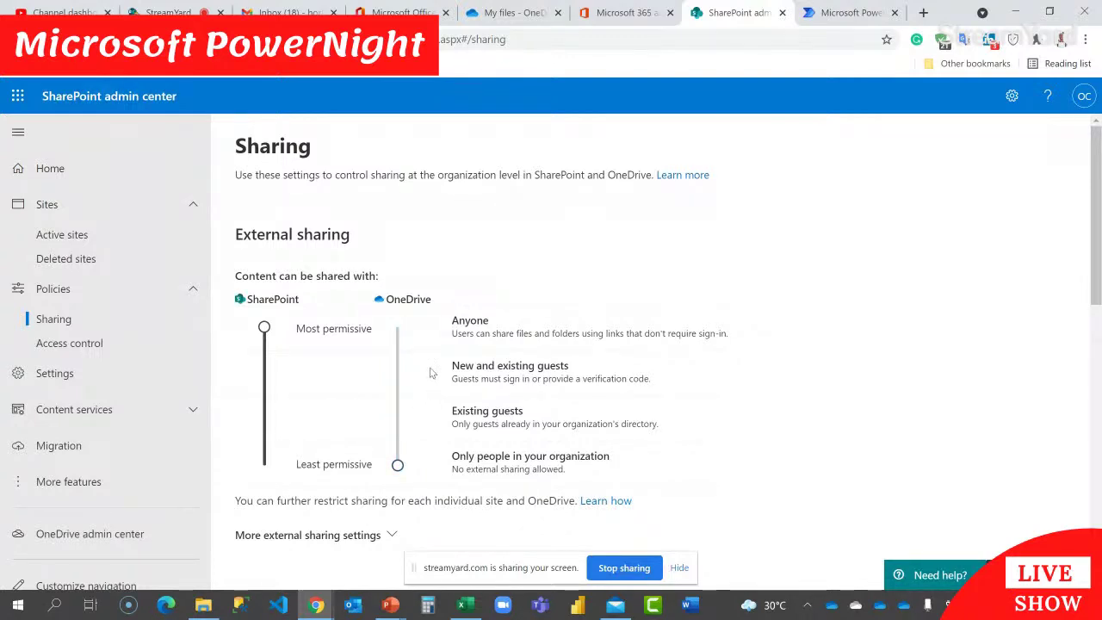
pyautogui.moveTo(400, 466); pyautogui.dragTo(406, 380)
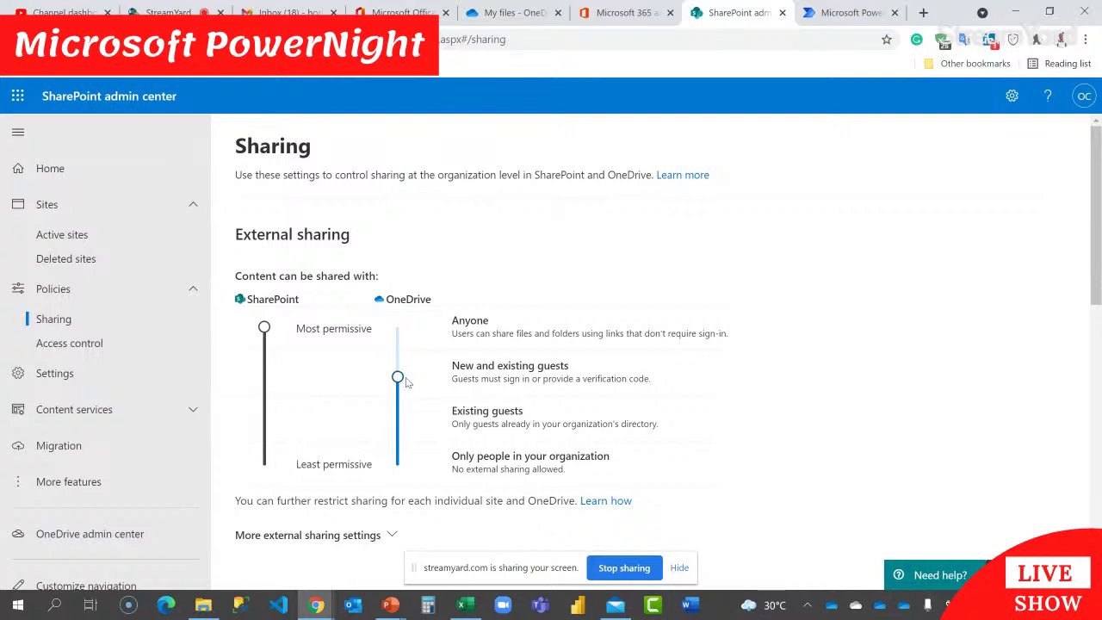
pyautogui.moveTo(405, 379); pyautogui.dragTo(397, 334)
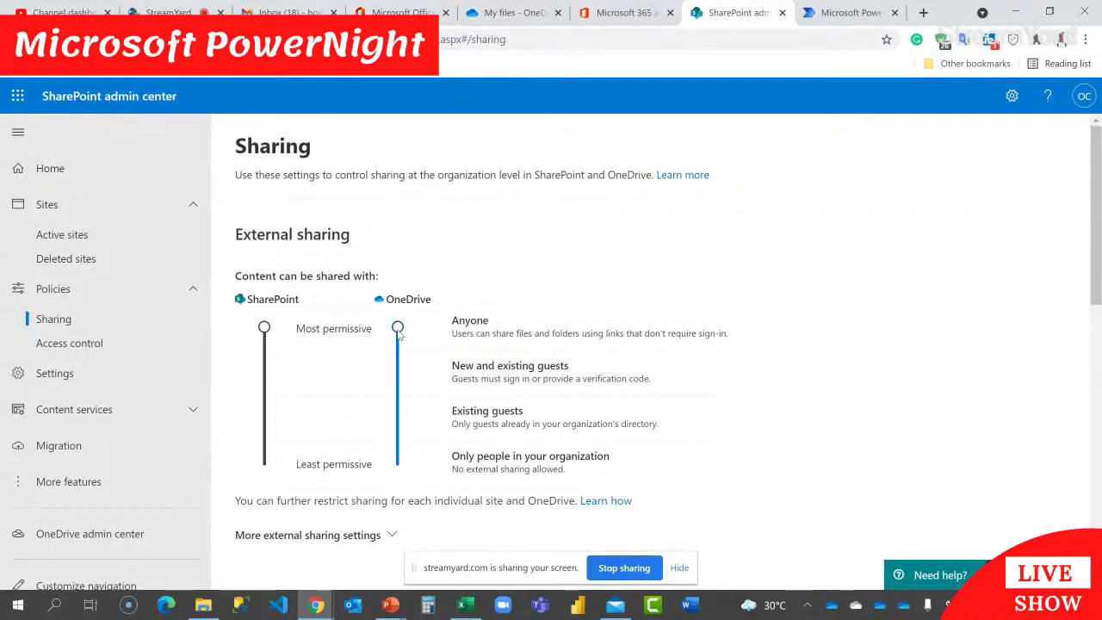
# Step: Review the file and folder link settings further down the Sharing page
pyautogui.scroll(-2, 676, 515)
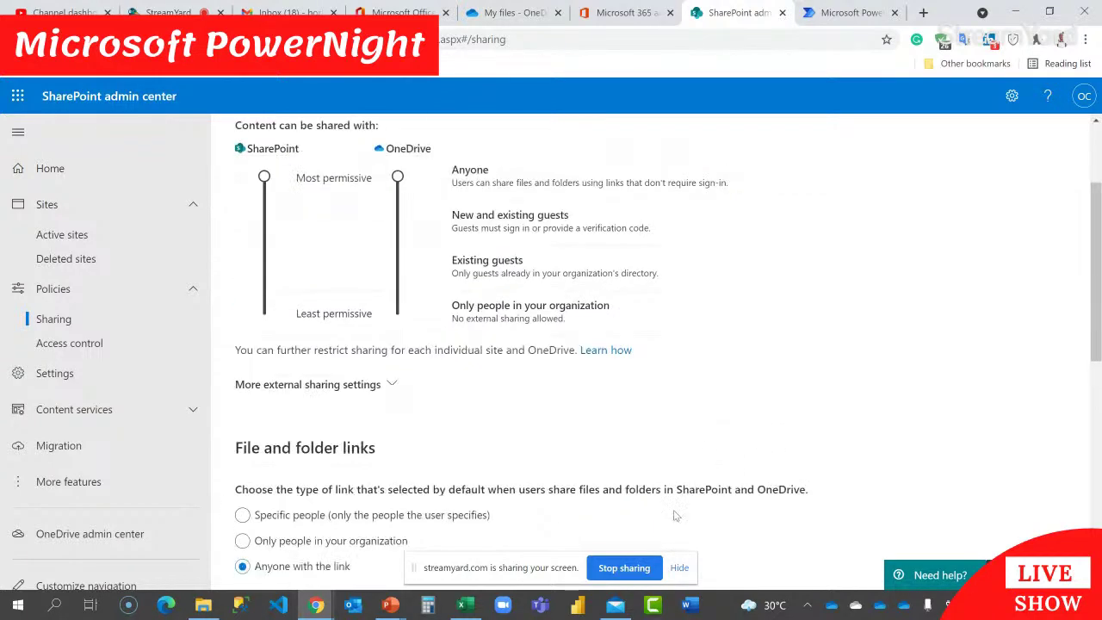
pyautogui.click(679, 568)
pyautogui.scroll(-4, 559, 442)
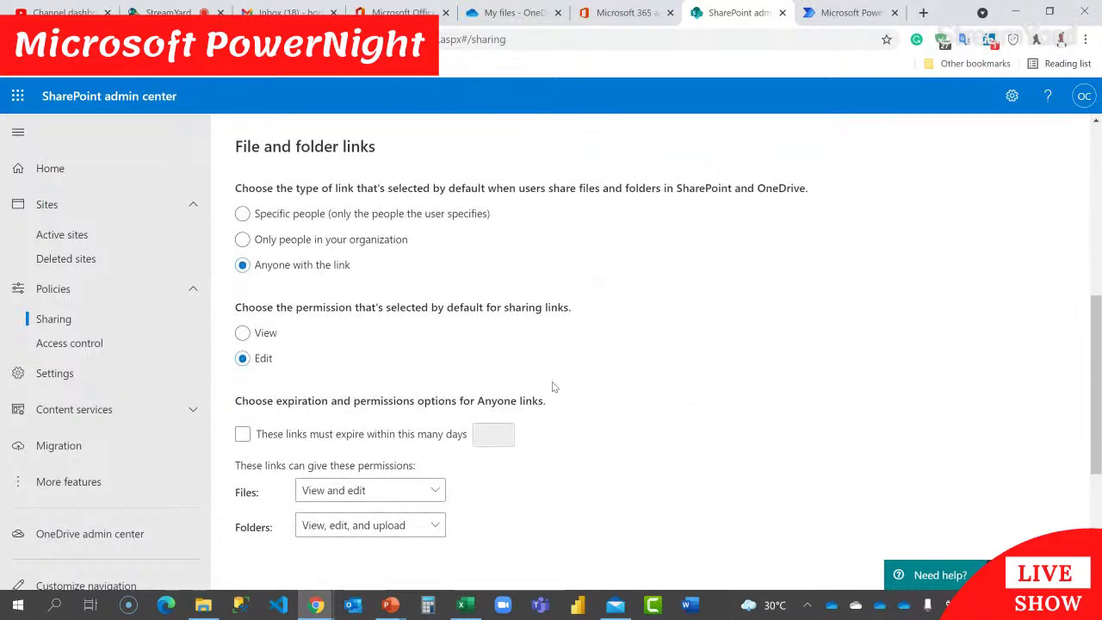
pyautogui.scroll(-3, 571, 382)
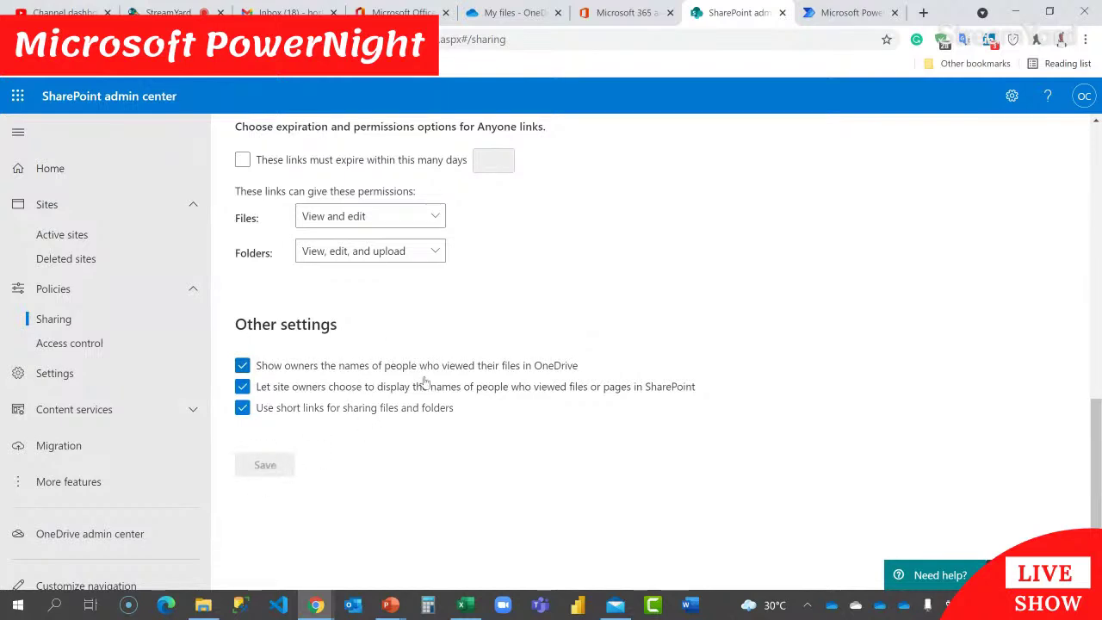
pyautogui.scroll(3, 541, 307)
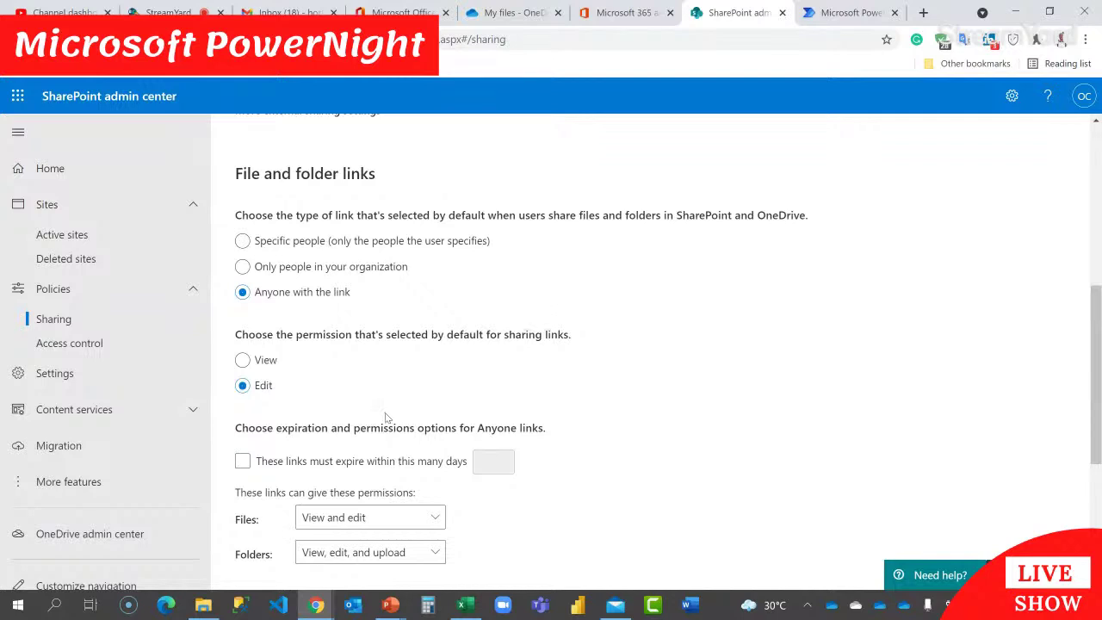
pyautogui.scroll(-2, 345, 465)
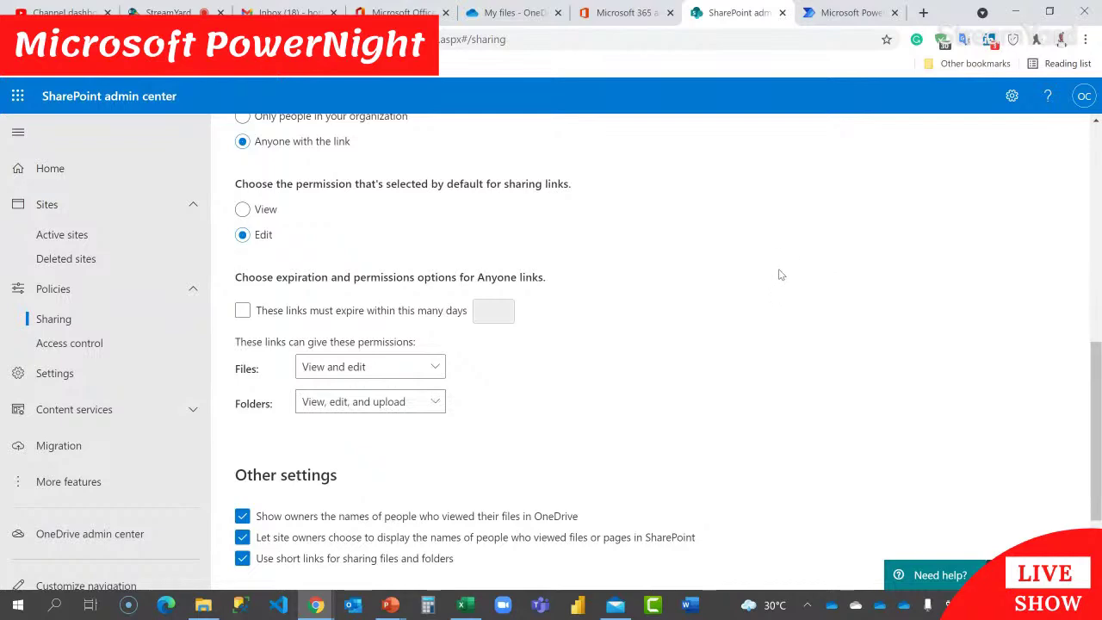
pyautogui.scroll(7, 782, 271)
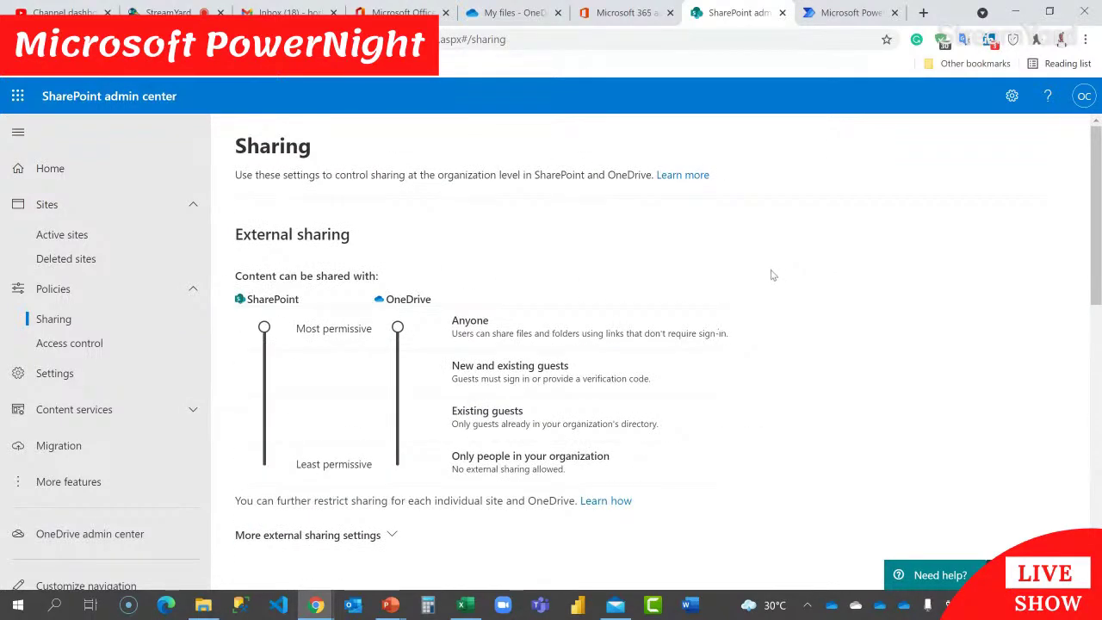
# Step: Back in OneDrive, look inside the Apps folder and return to My files
pyautogui.click(513, 12)
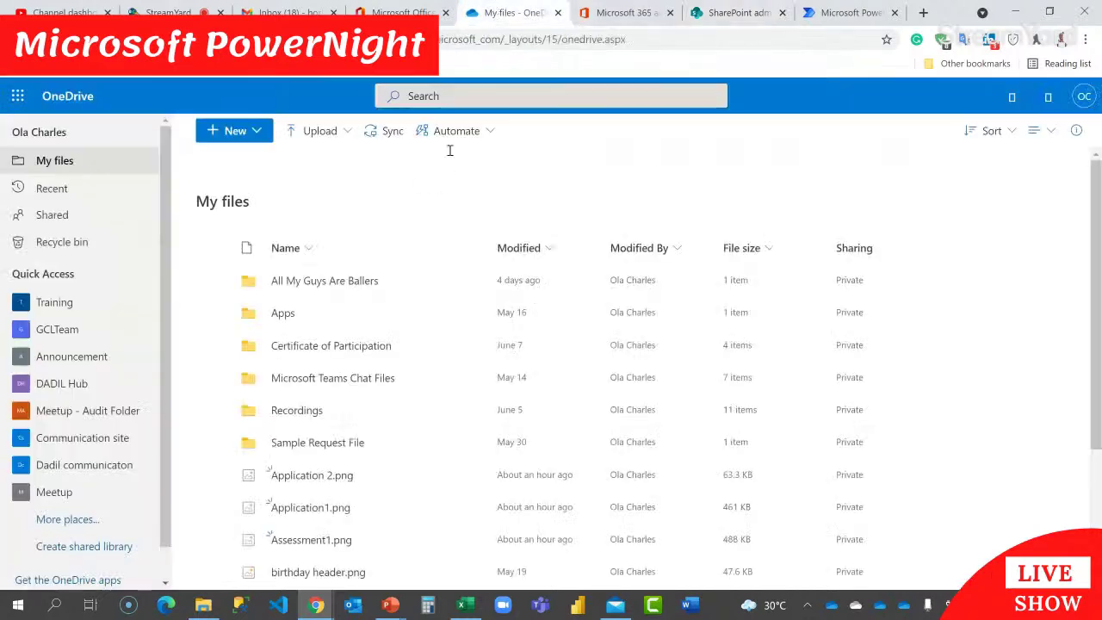
pyautogui.click(283, 313)
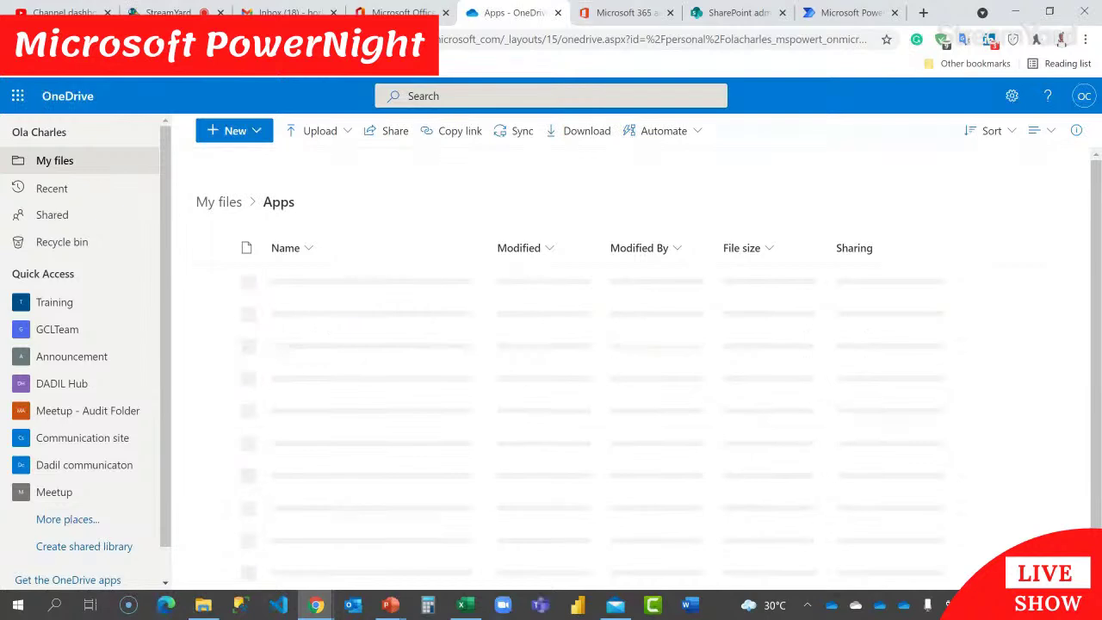
pyautogui.click(217, 203)
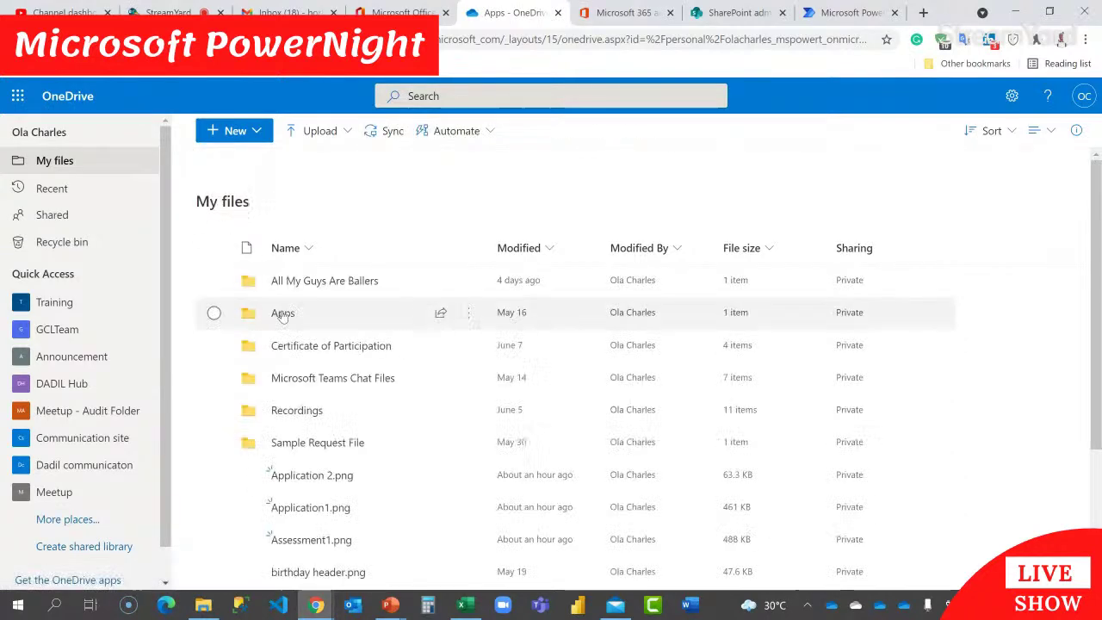
pyautogui.click(214, 346)
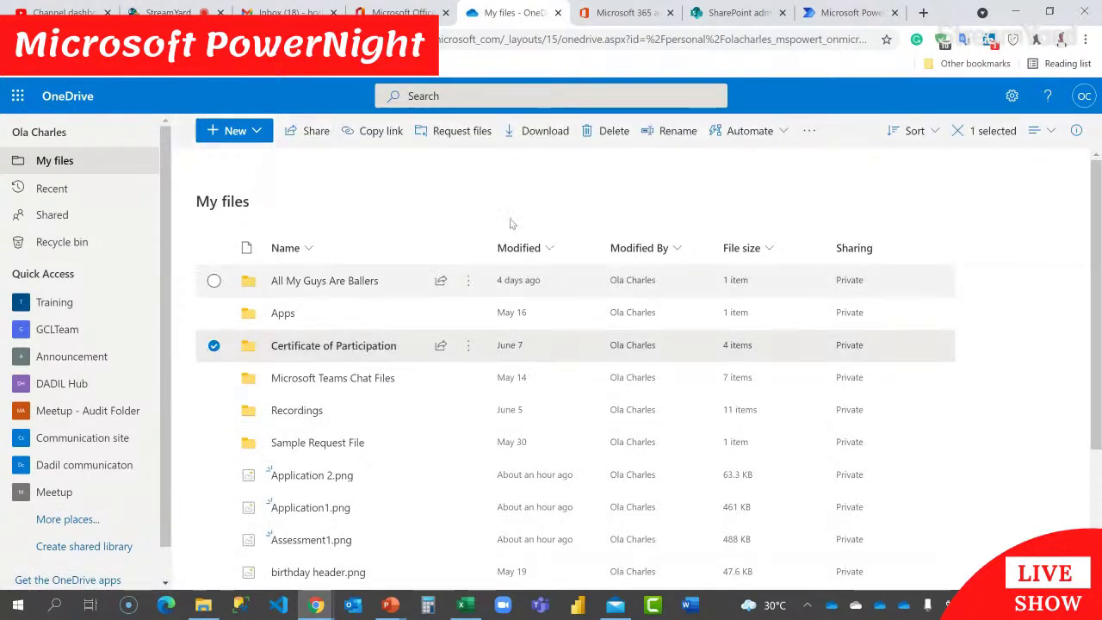
pyautogui.click(427, 222)
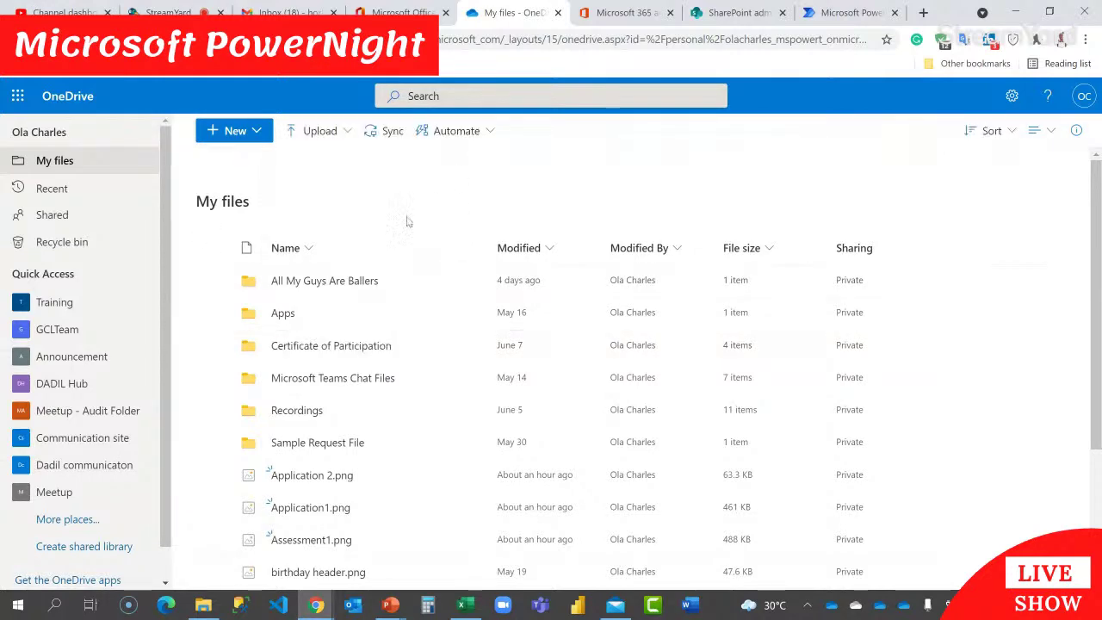
# Step: Create a new folder named 'Applicant CV' in My files
pyautogui.click(258, 132)
pyautogui.click(250, 159)
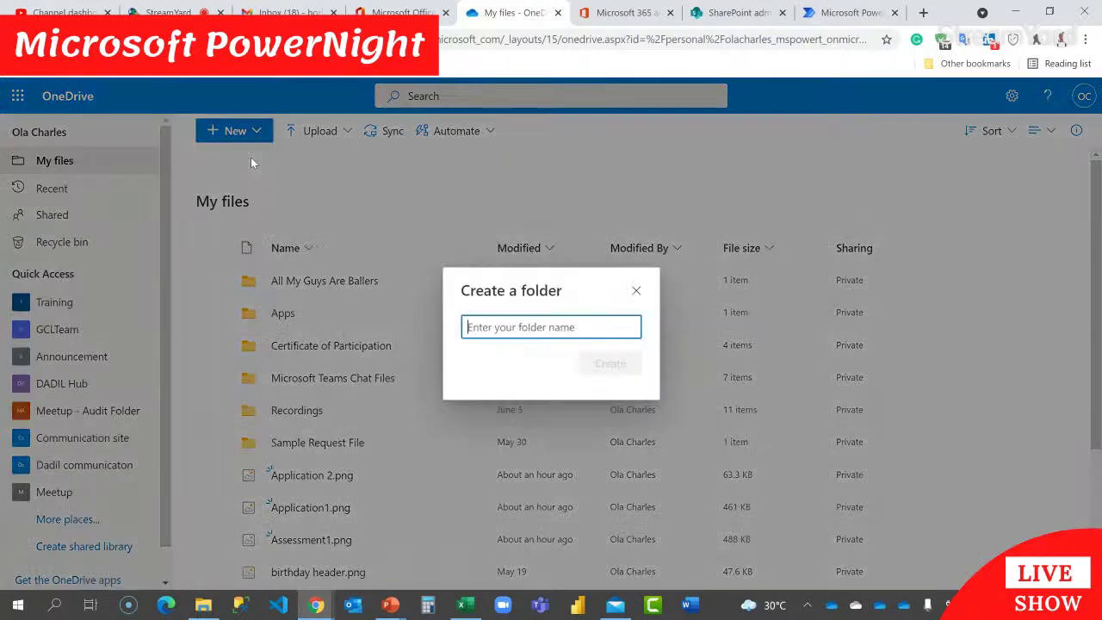
pyautogui.write('Ap')
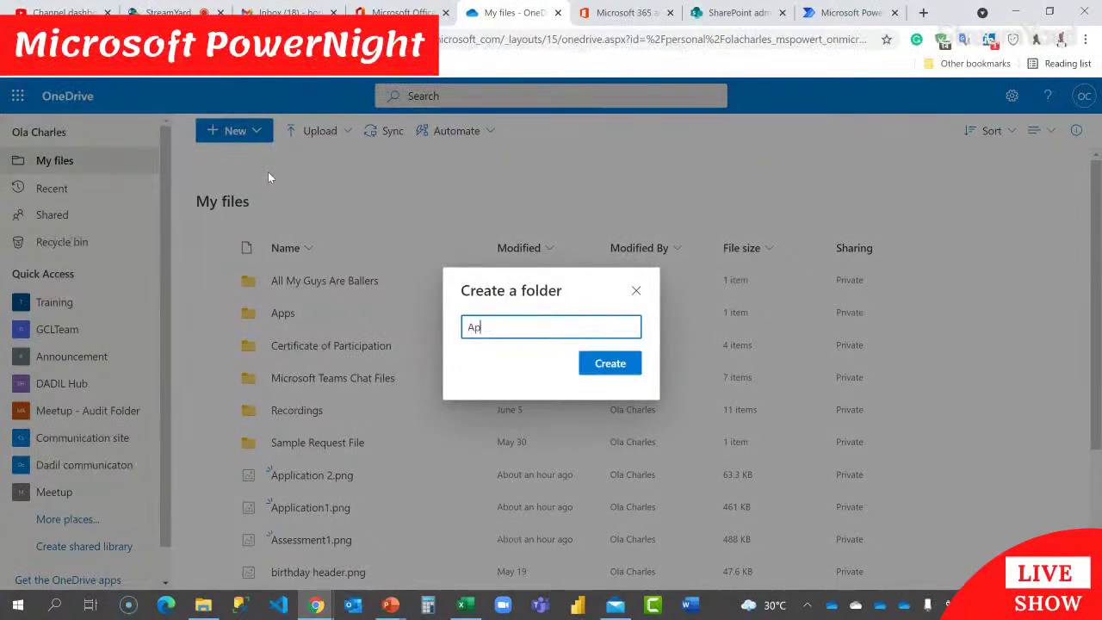
pyautogui.write('plicant CV')
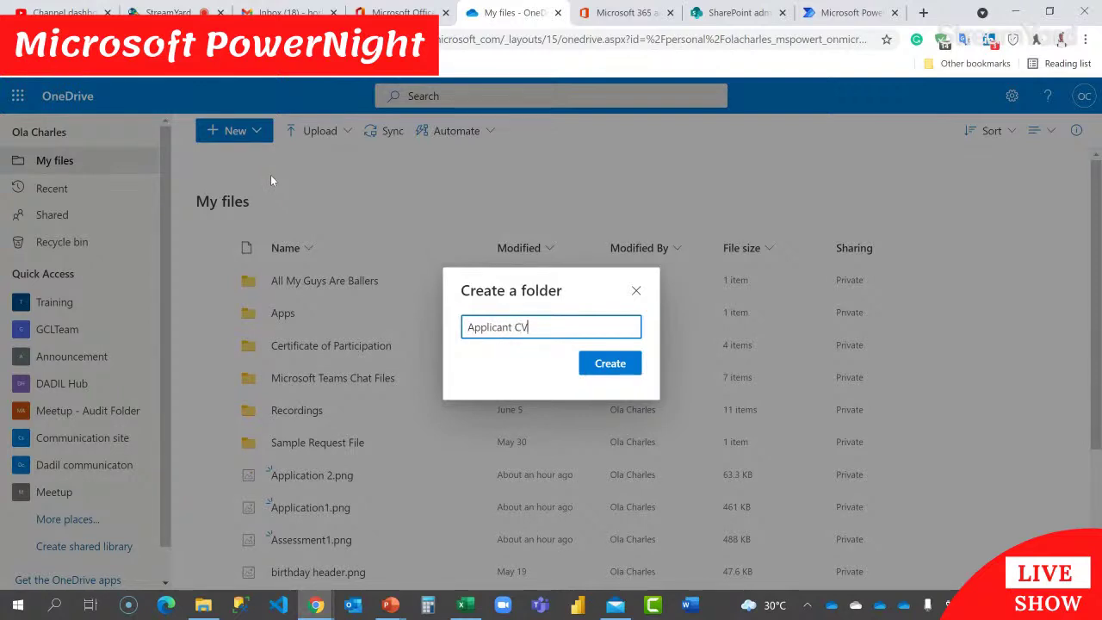
pyautogui.click(589, 364)
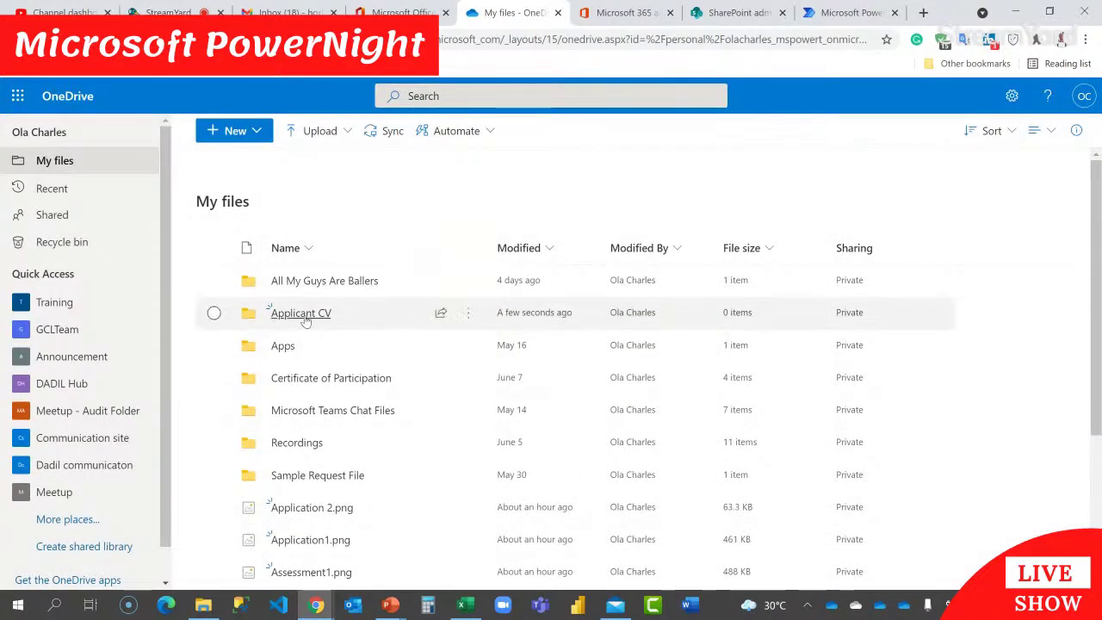
# Step: Create an 'Applicant CV' file request for the Applicant CV folder and copy its upload link
pyautogui.click(214, 312)
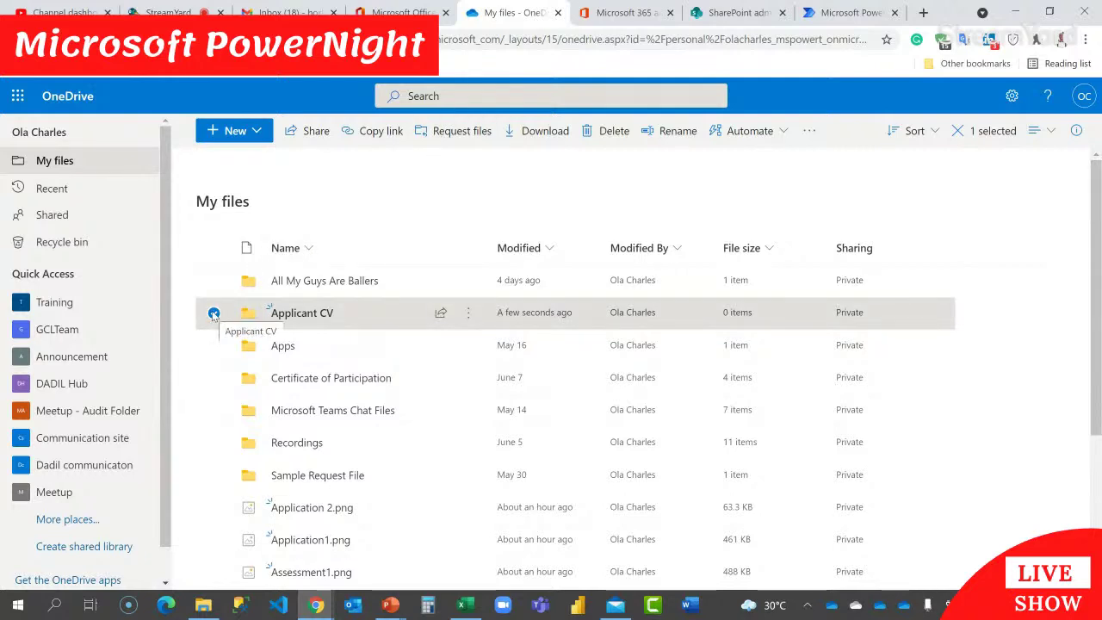
pyautogui.click(465, 132)
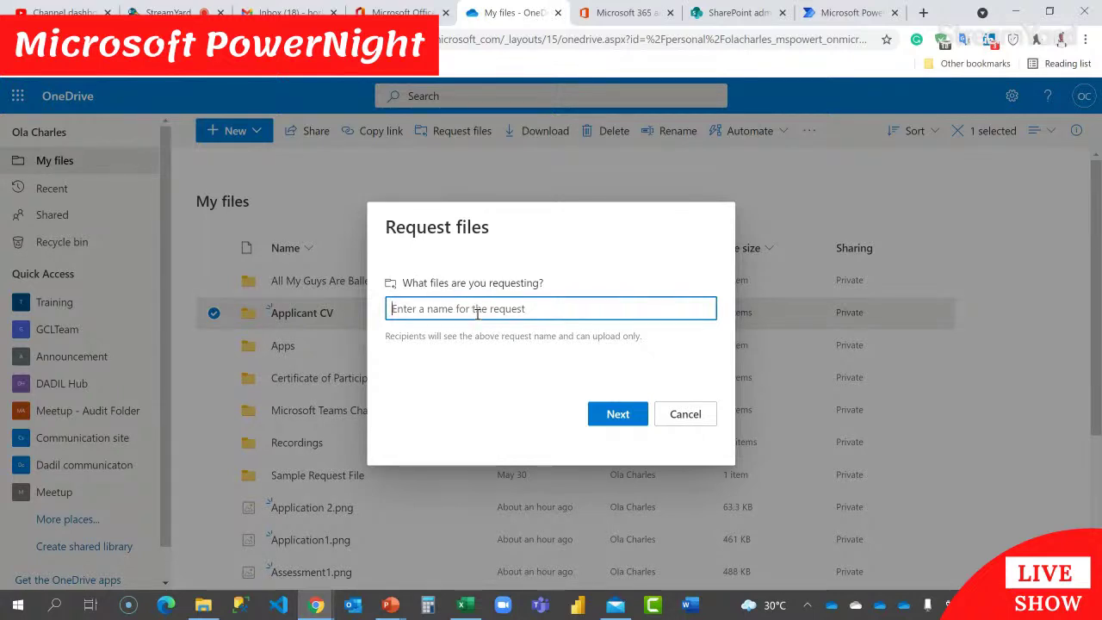
pyautogui.write('Applicant CV')
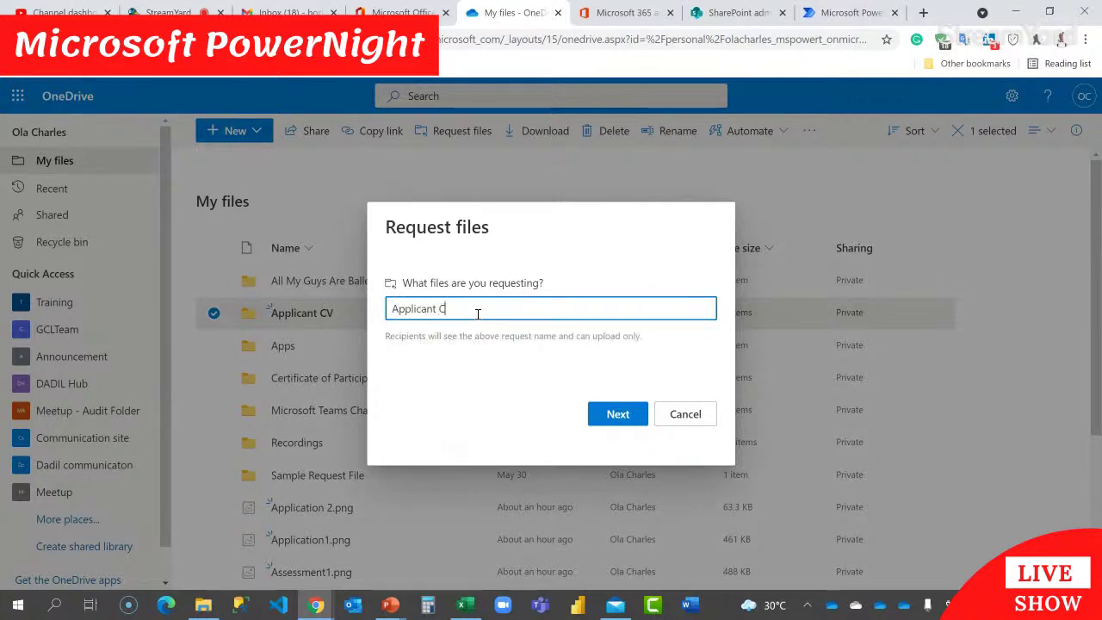
pyautogui.click(618, 413)
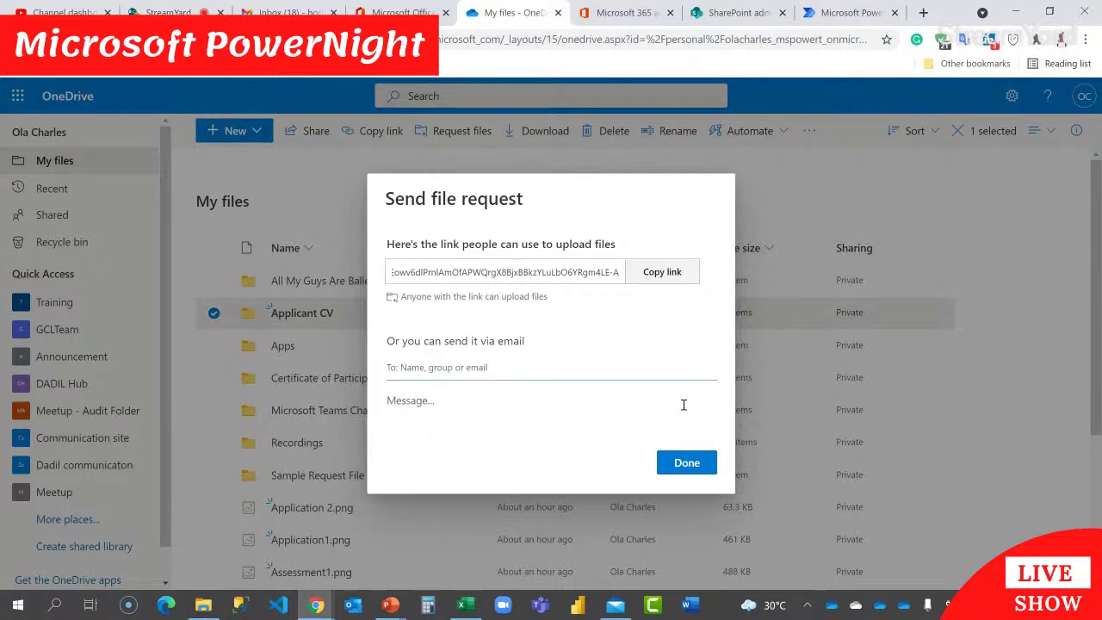
pyautogui.click(676, 272)
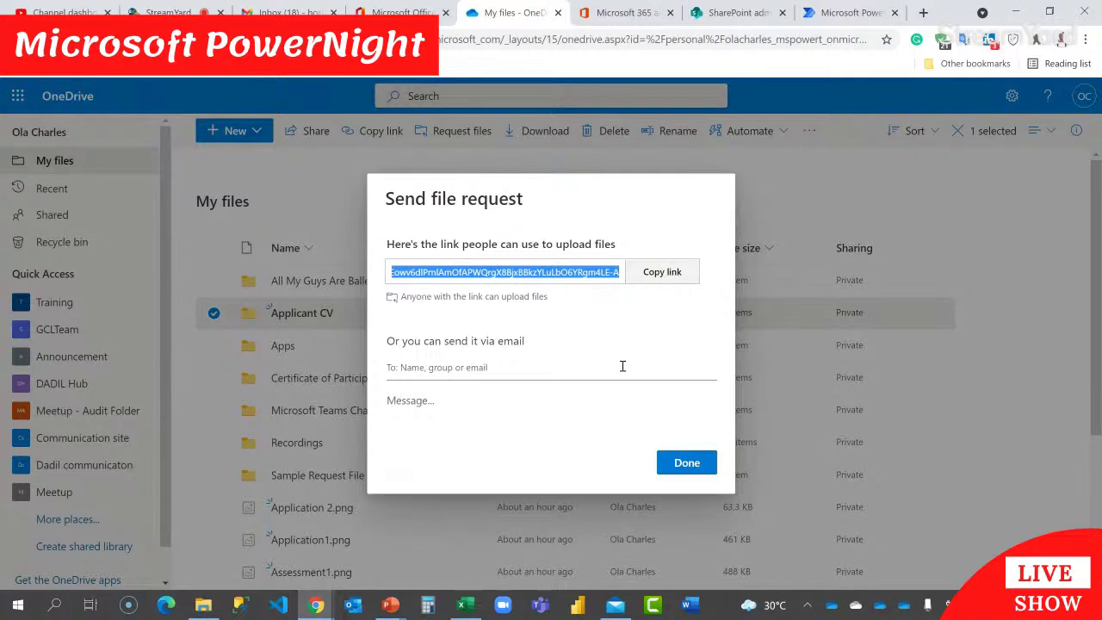
pyautogui.click(686, 466)
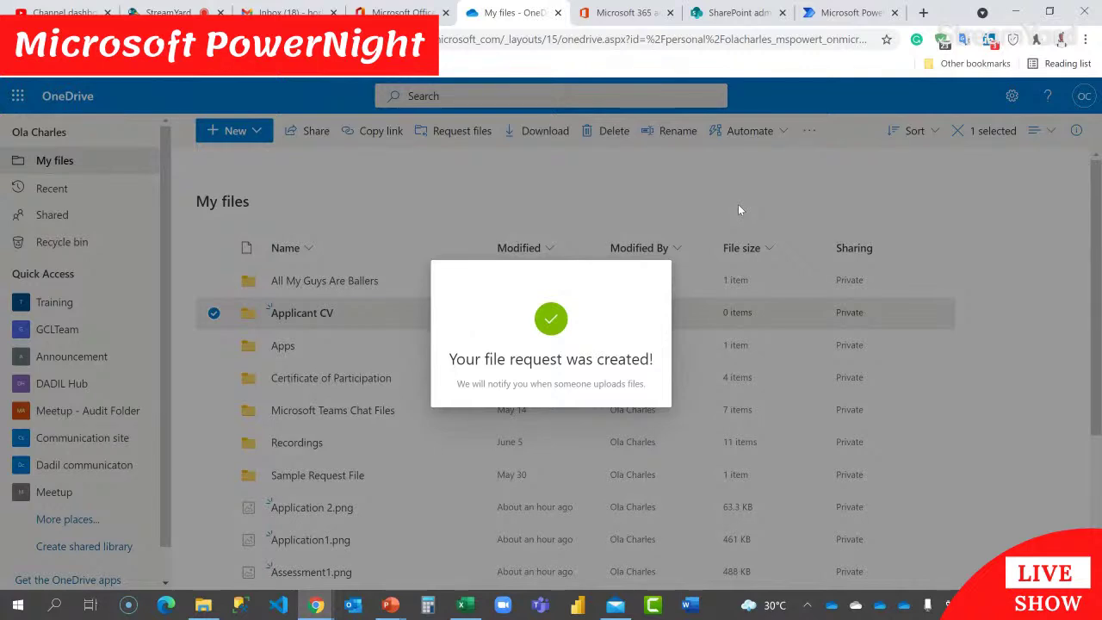
pyautogui.click(739, 209)
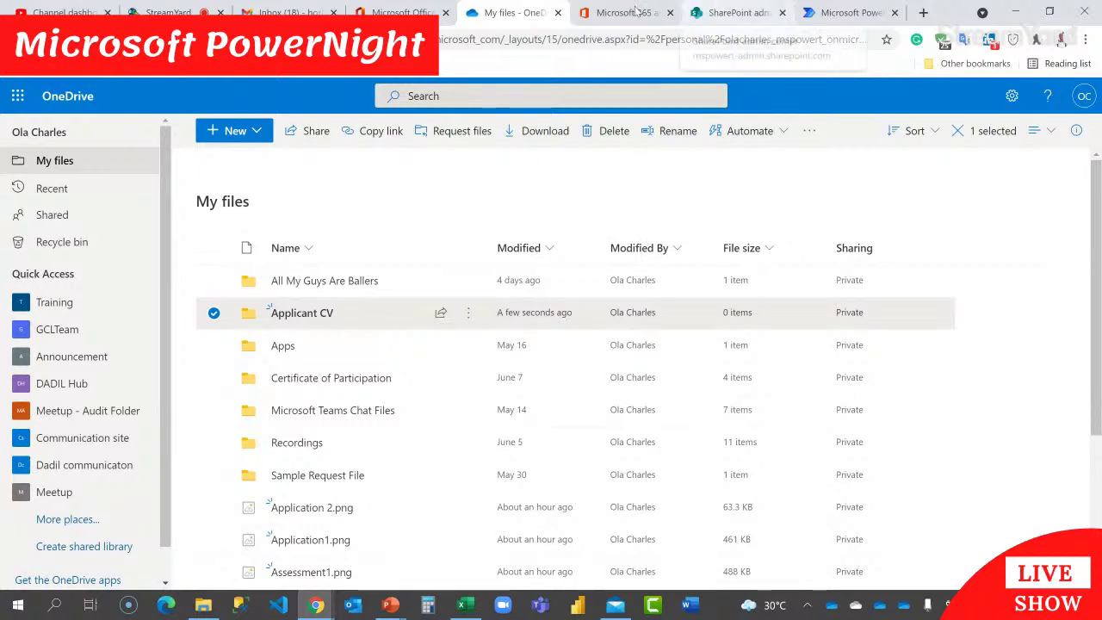
# Step: Open SharePoint in a new tab from the Office 365 home page and enter the Training site
pyautogui.click(400, 12)
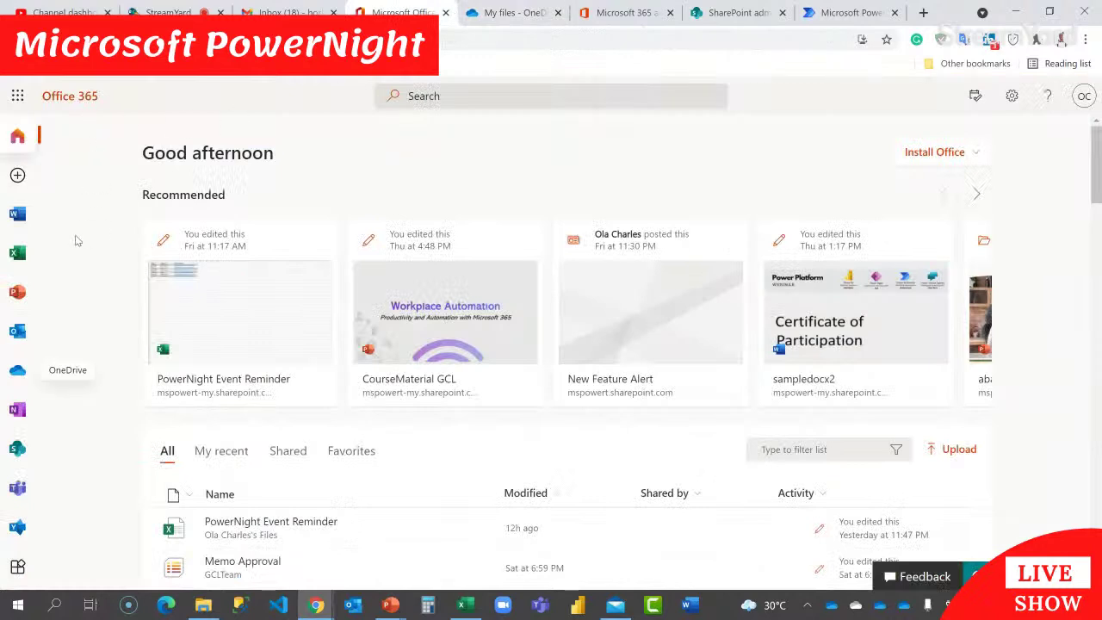
pyautogui.rightClick(12, 452)
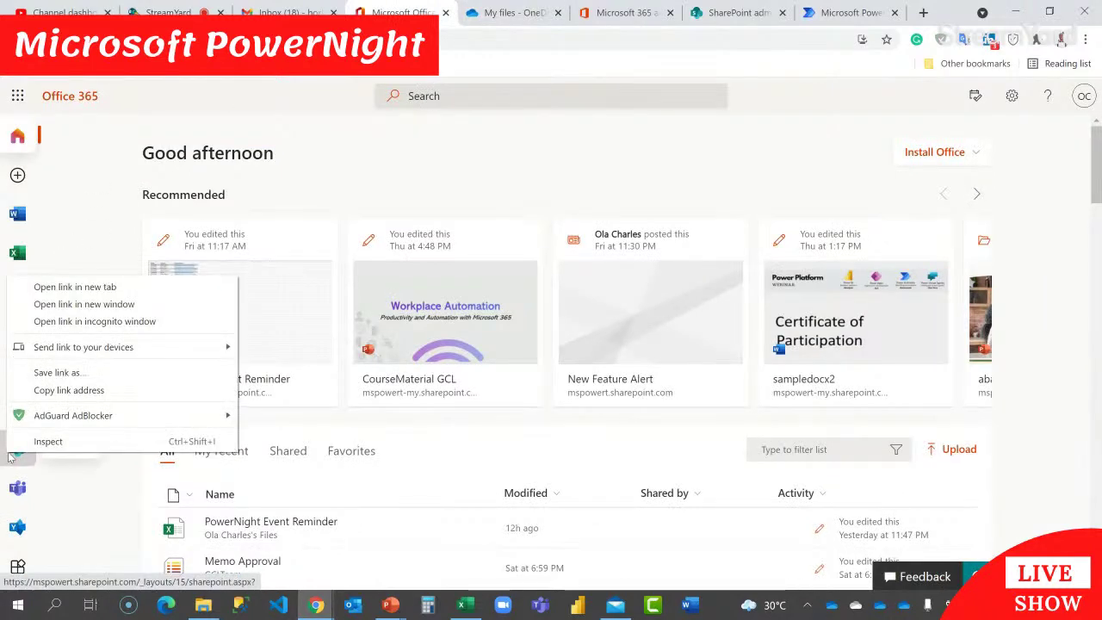
pyautogui.click(77, 286)
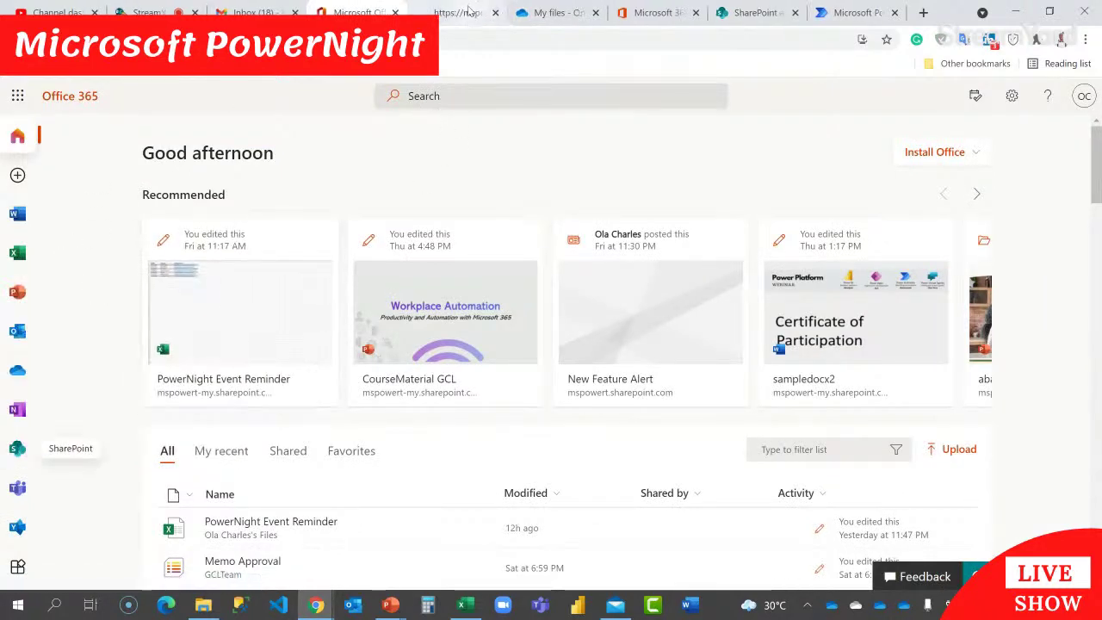
pyautogui.click(469, 11)
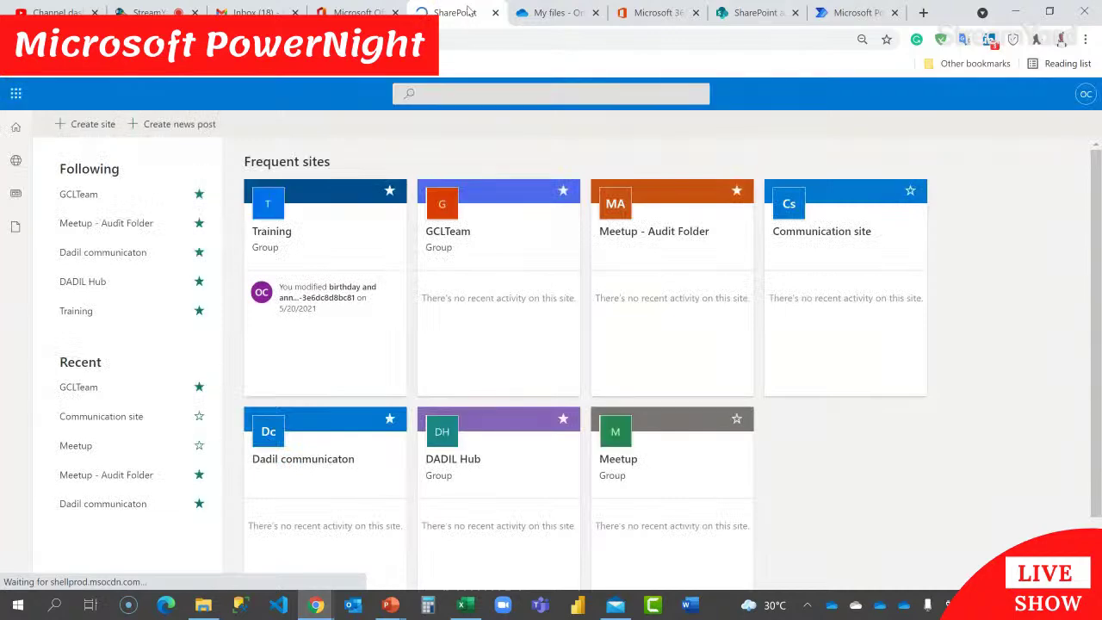
pyautogui.click(280, 237)
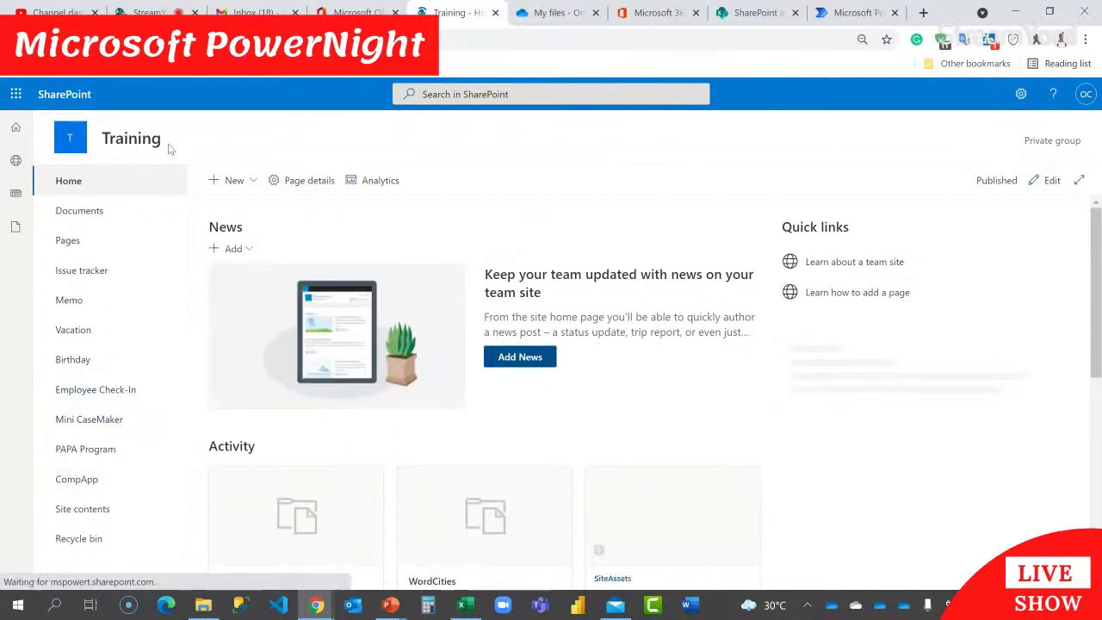
# Step: Create a blank list named 'Applicant CV' from the Training site's New menu
pyautogui.click(253, 182)
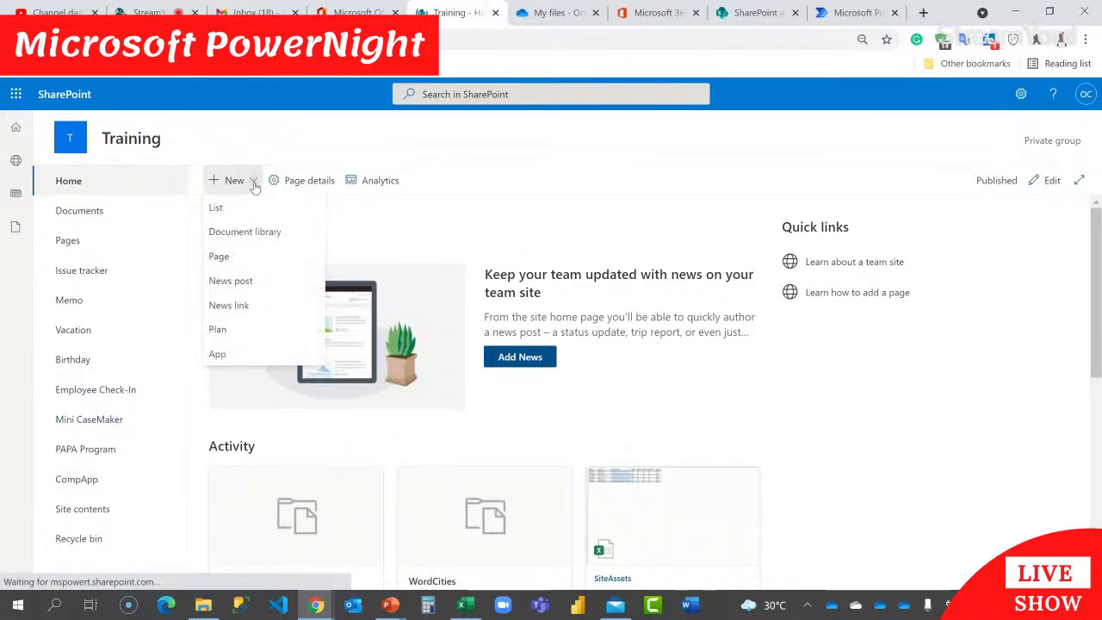
pyautogui.click(217, 209)
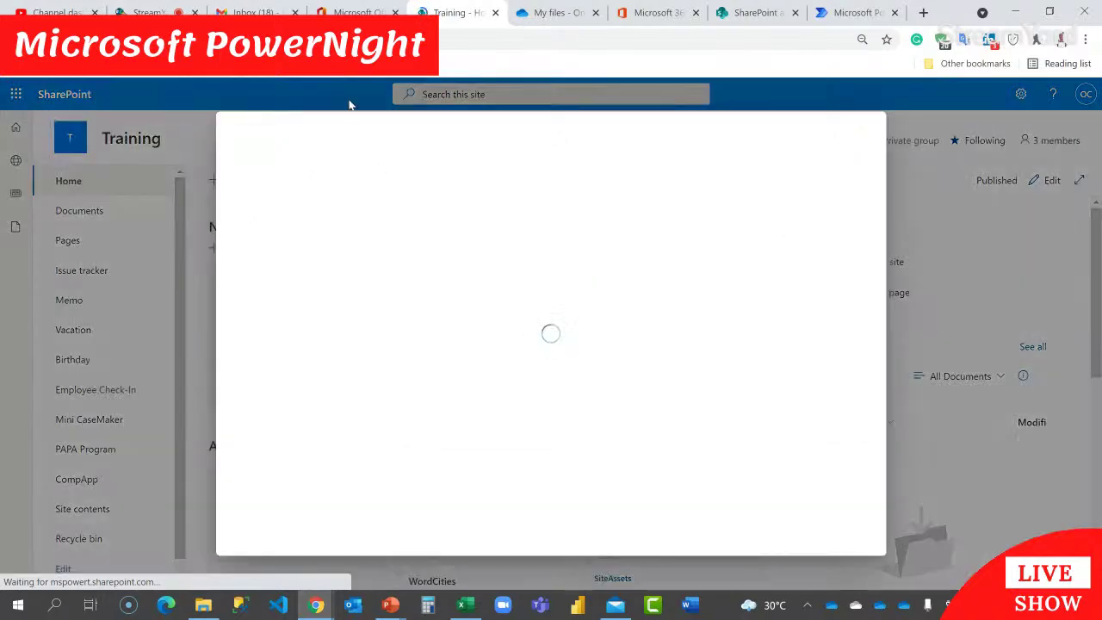
pyautogui.click(148, 12)
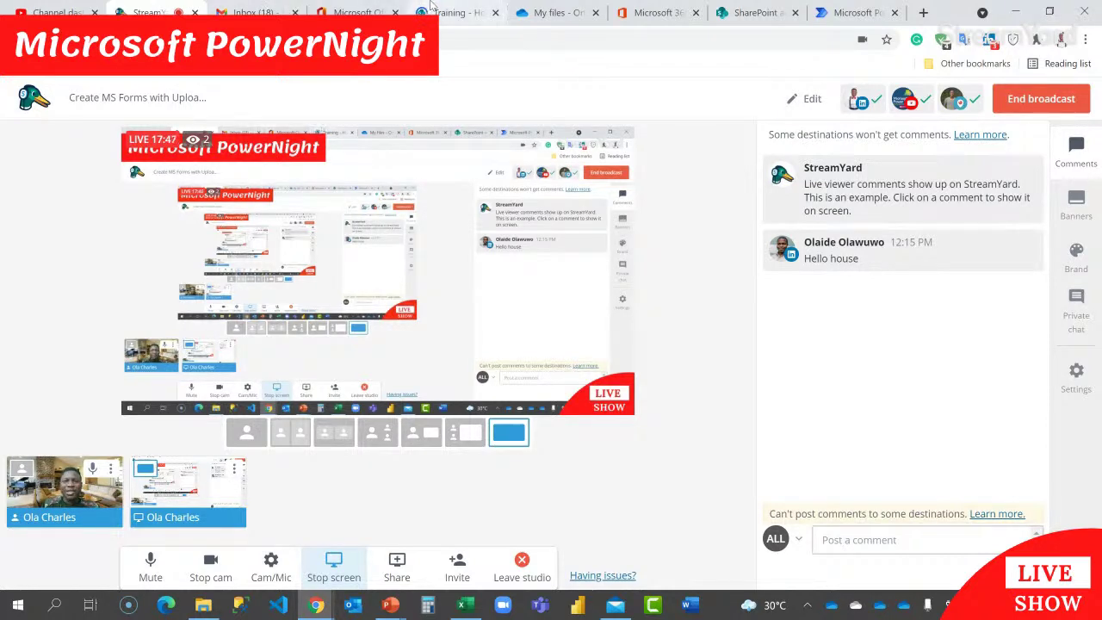
pyautogui.click(456, 12)
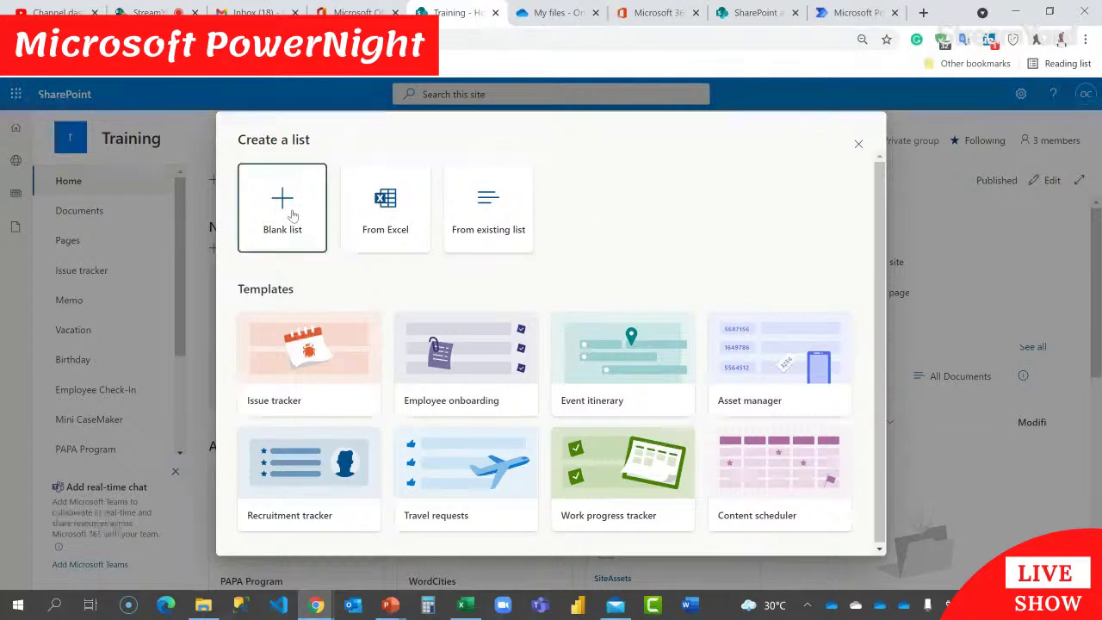
pyautogui.click(291, 210)
pyautogui.write('Applicant CV')
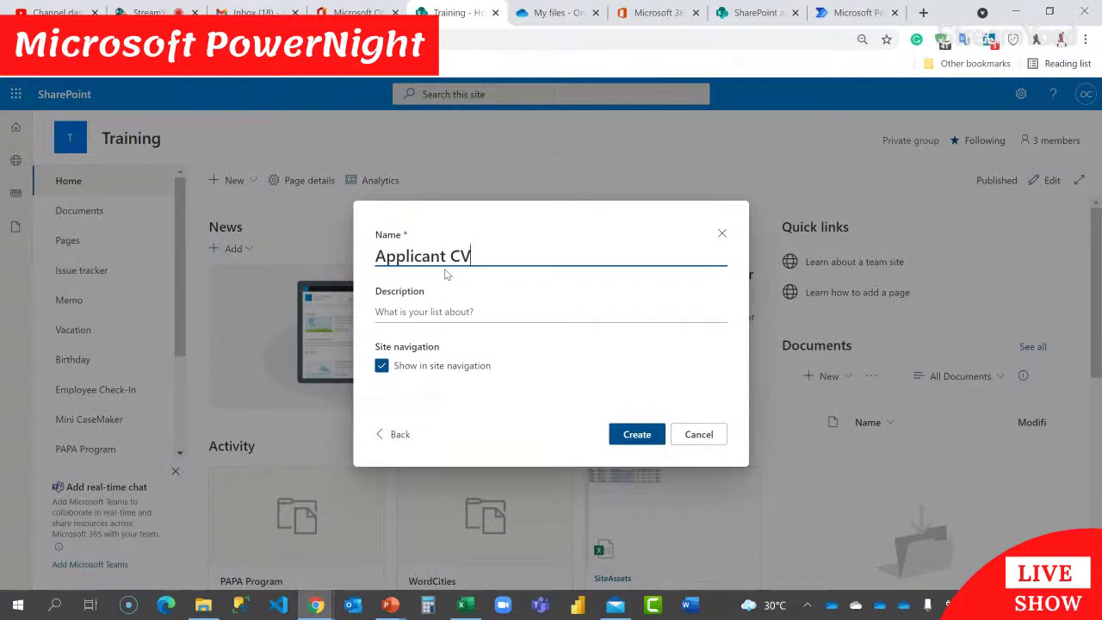
pyautogui.click(636, 435)
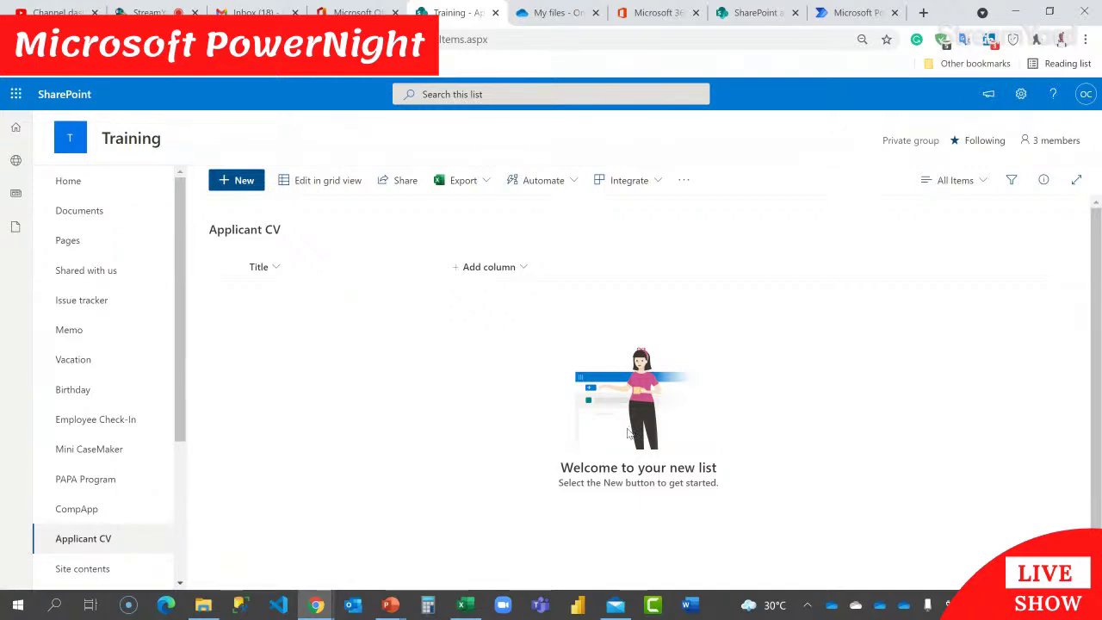
# Step: Narrow the Title column, then add a single-line text column named ApplicantName
pyautogui.moveTo(445, 267); pyautogui.dragTo(336, 268)
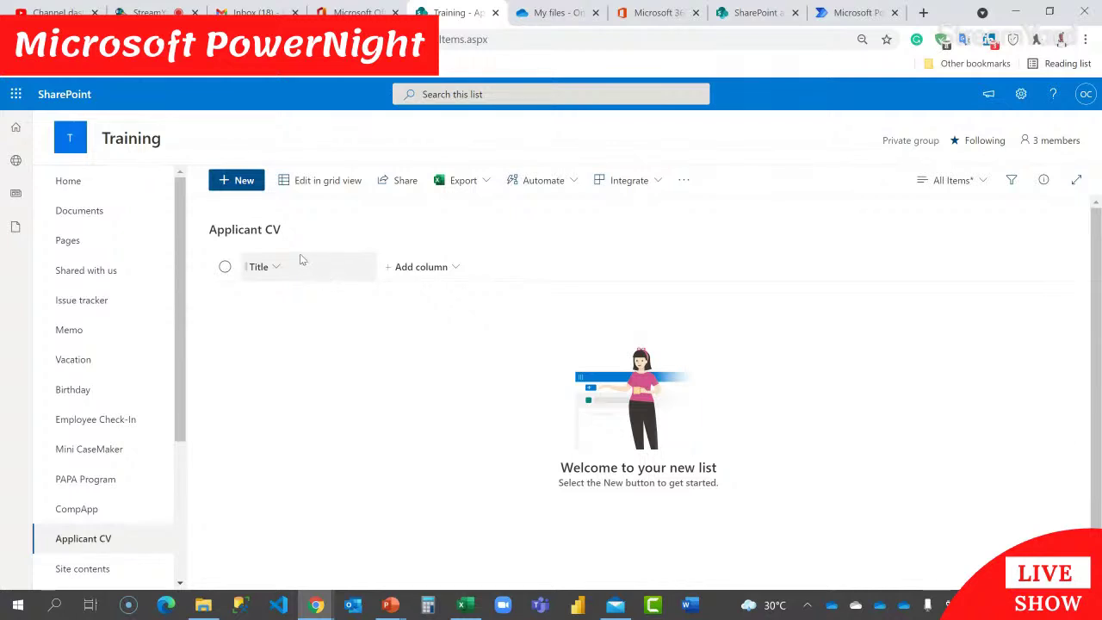
pyautogui.click(455, 268)
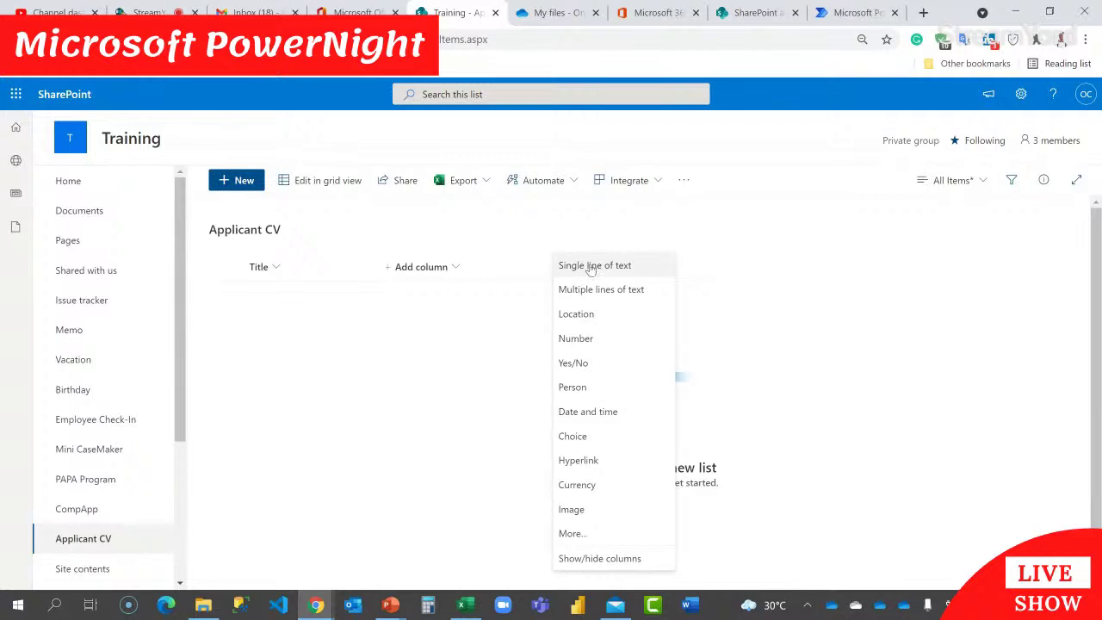
pyautogui.click(592, 269)
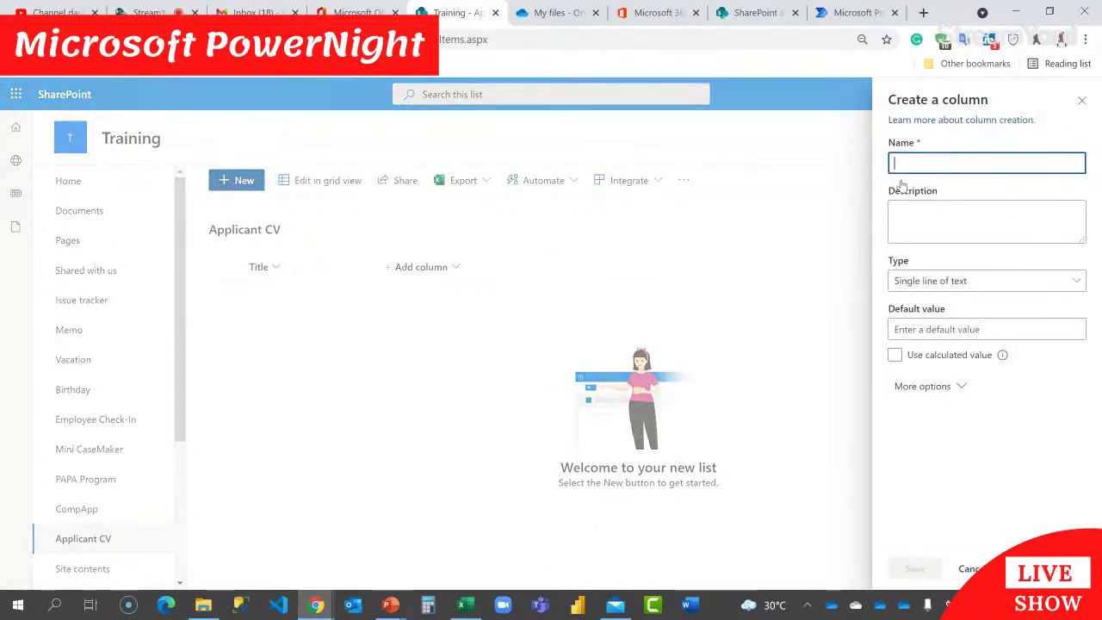
pyautogui.write('Emplo')
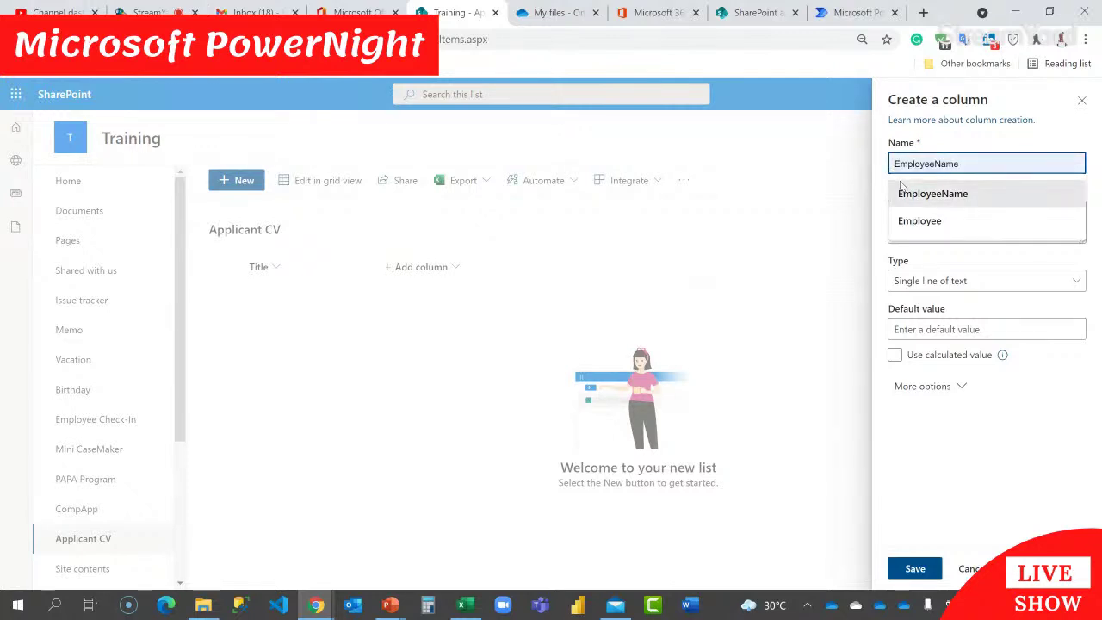
pyautogui.moveTo(977, 163); pyautogui.dragTo(887, 158)
pyautogui.write('Applicant')
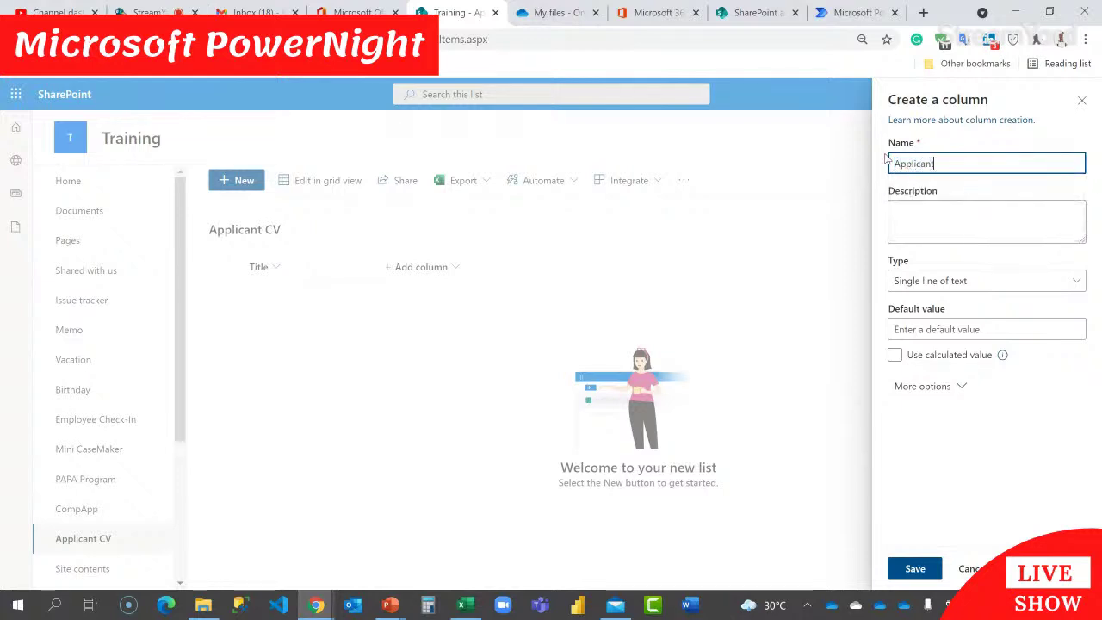
pyautogui.write(' Name')
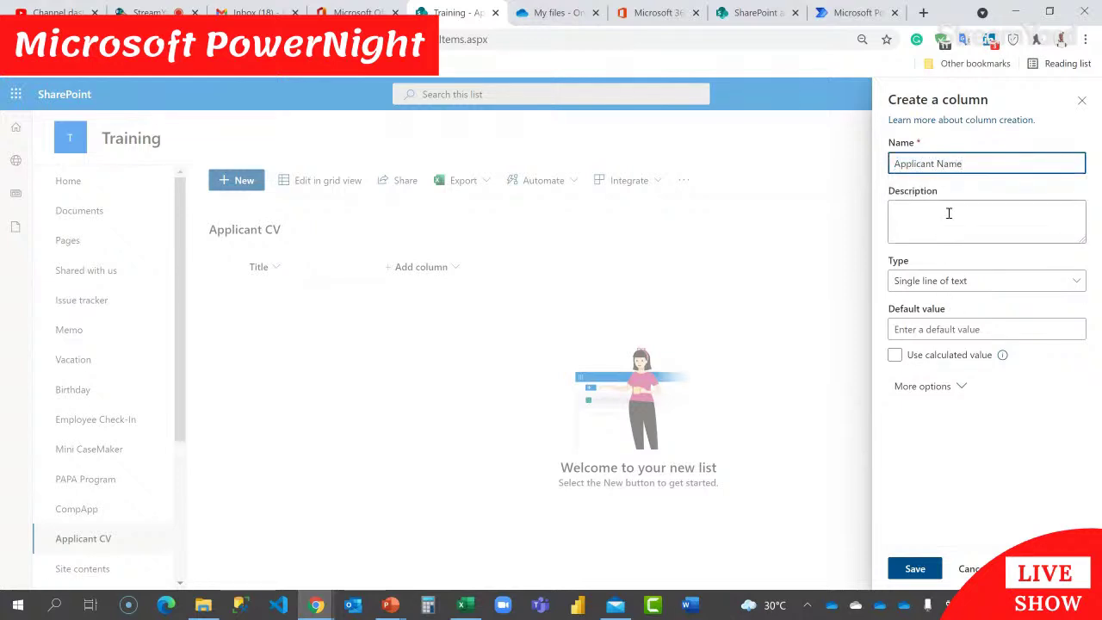
pyautogui.click(938, 163)
pyautogui.press('BackSpace')
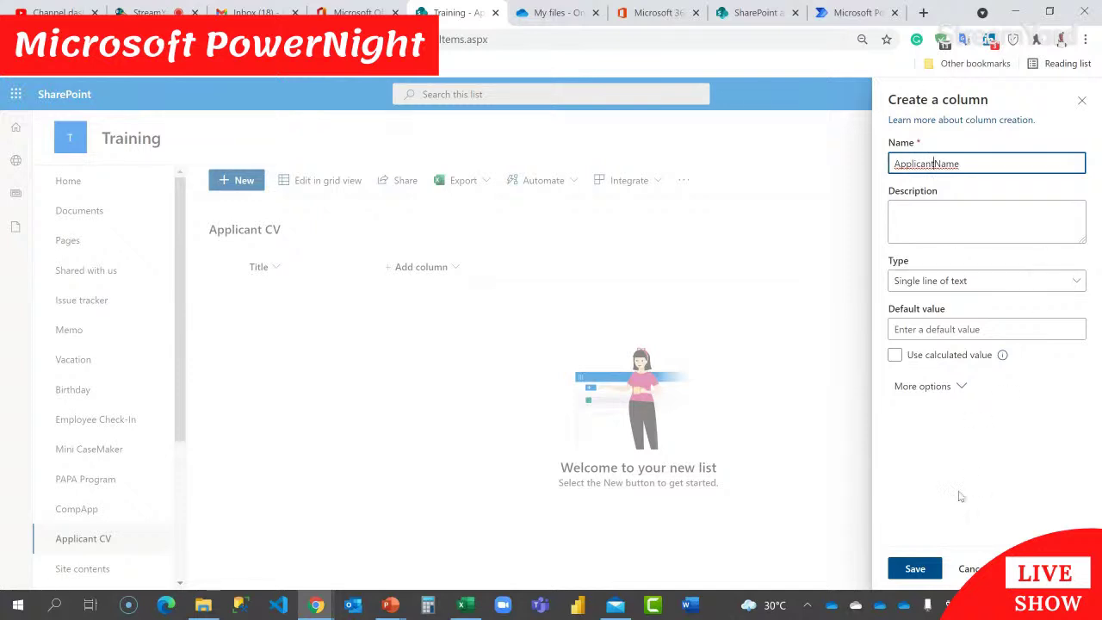
pyautogui.click(920, 567)
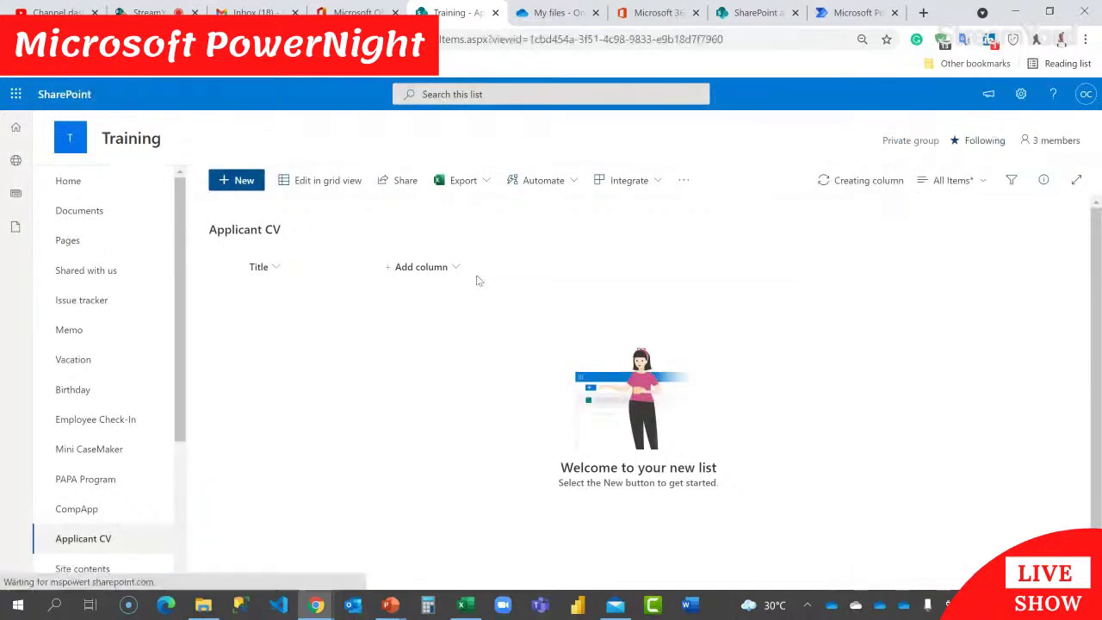
# Step: Add a single-line text column named ApplicantEmail
pyautogui.click(524, 266)
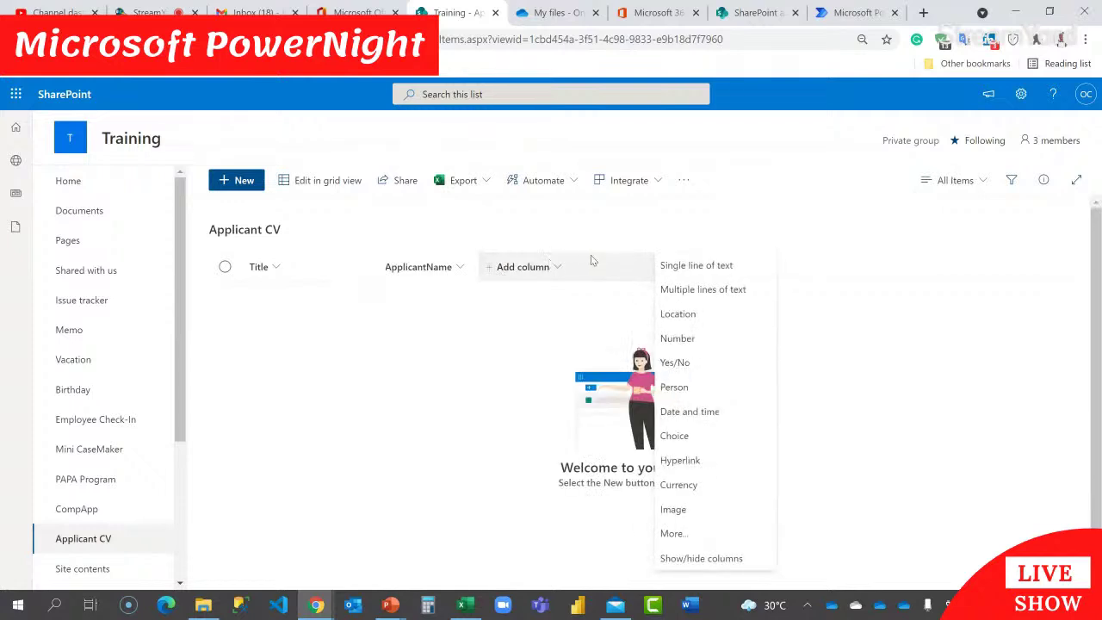
pyautogui.click(684, 268)
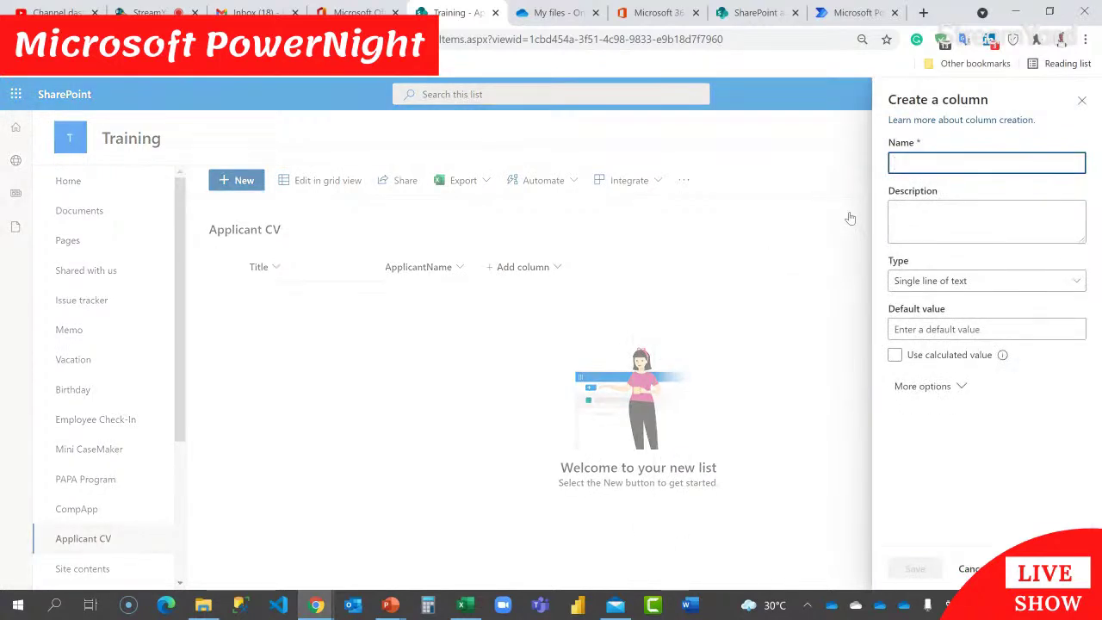
pyautogui.write('Applicant Email')
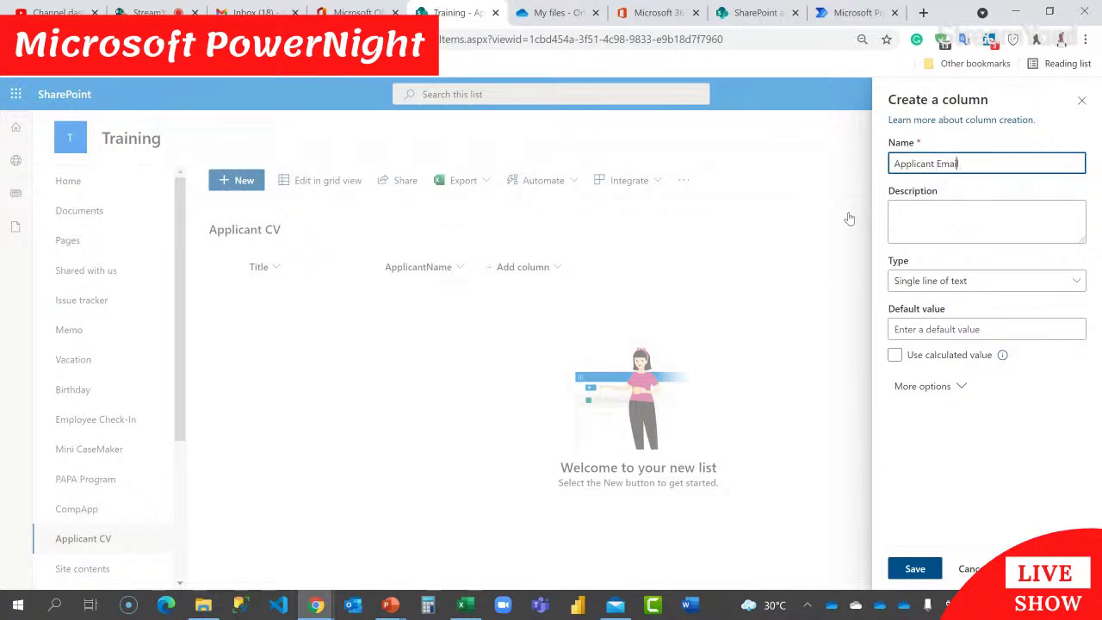
pyautogui.press('BackSpace')
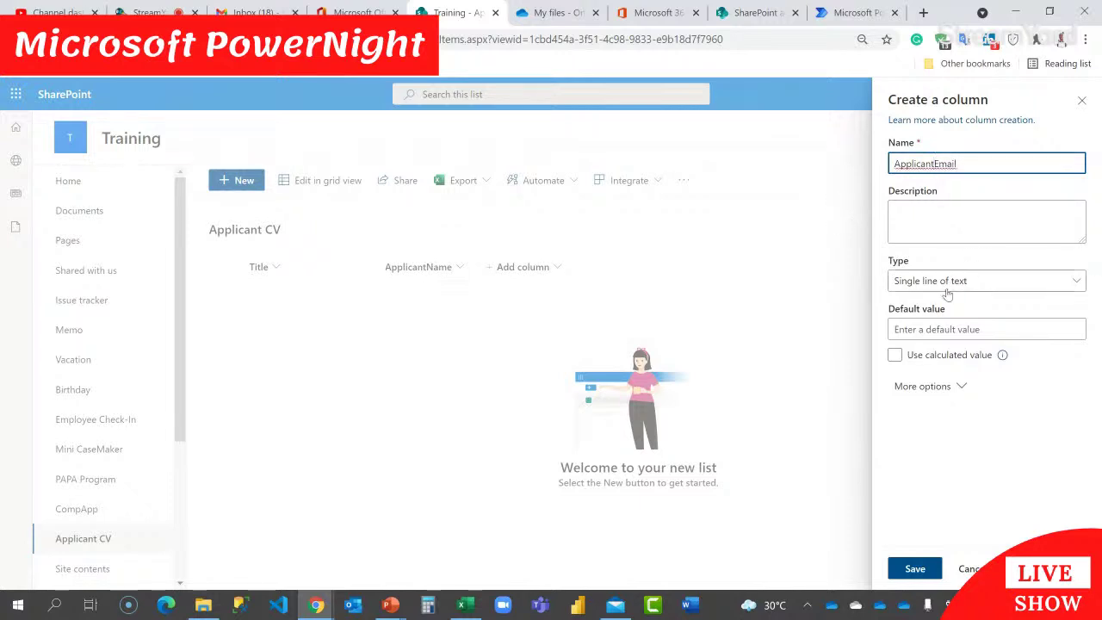
pyautogui.click(911, 565)
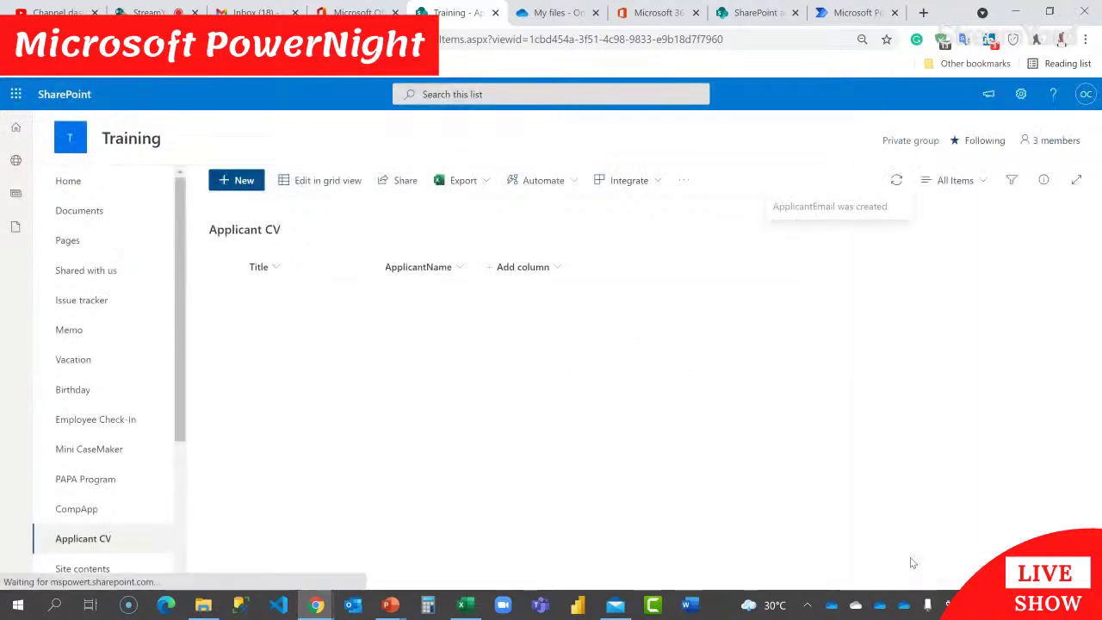
# Step: Add single-line text columns named HighestEducation and DateOfBirth
pyautogui.click(650, 271)
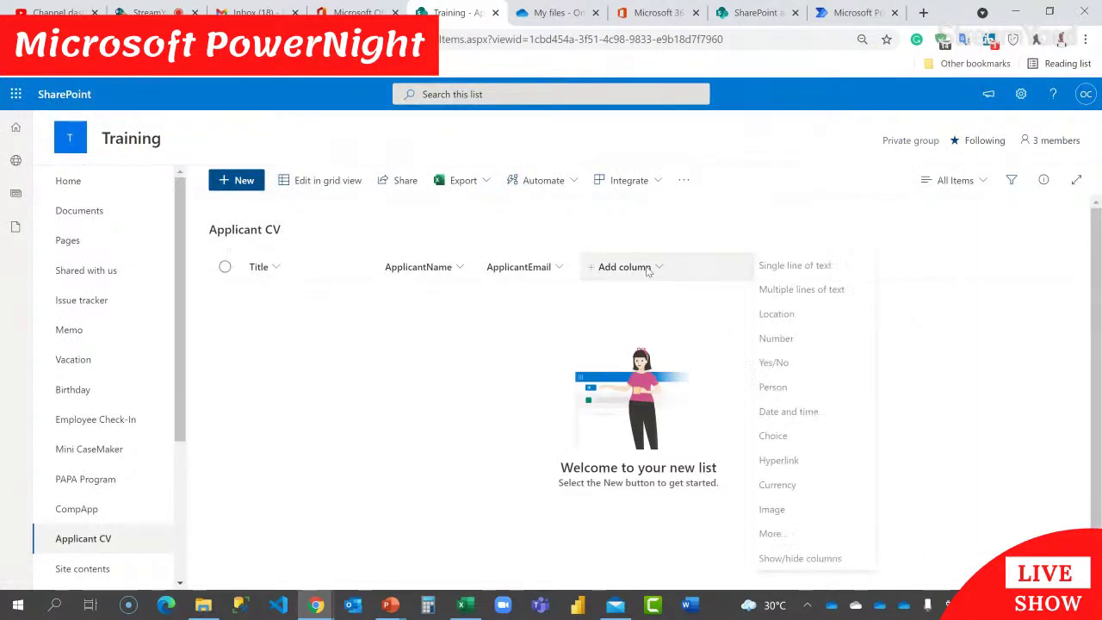
pyautogui.click(799, 266)
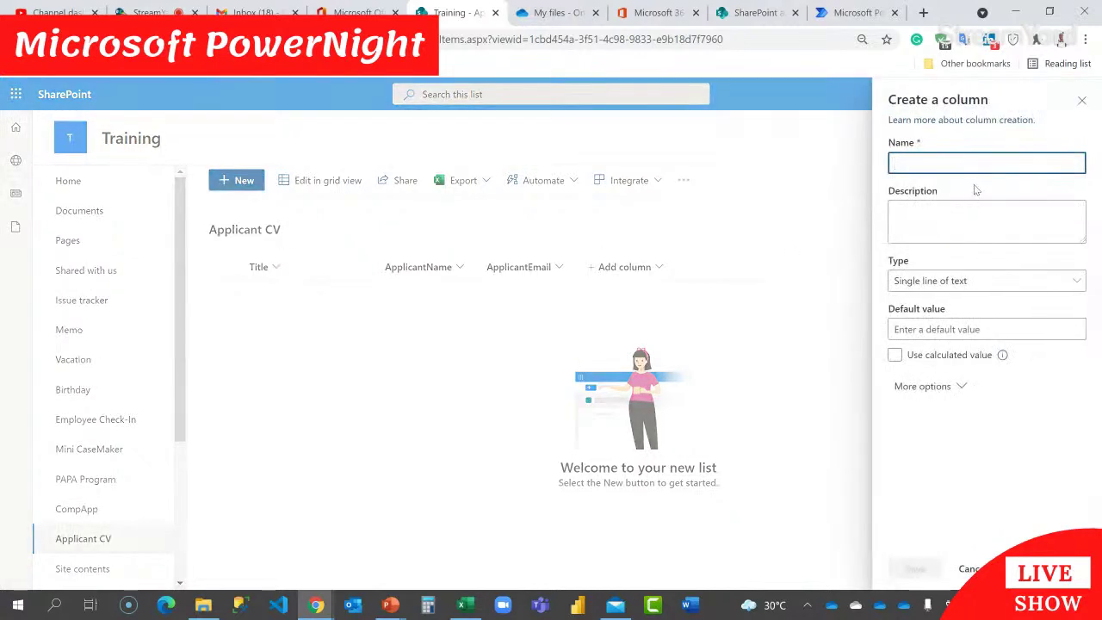
pyautogui.write('Highes')
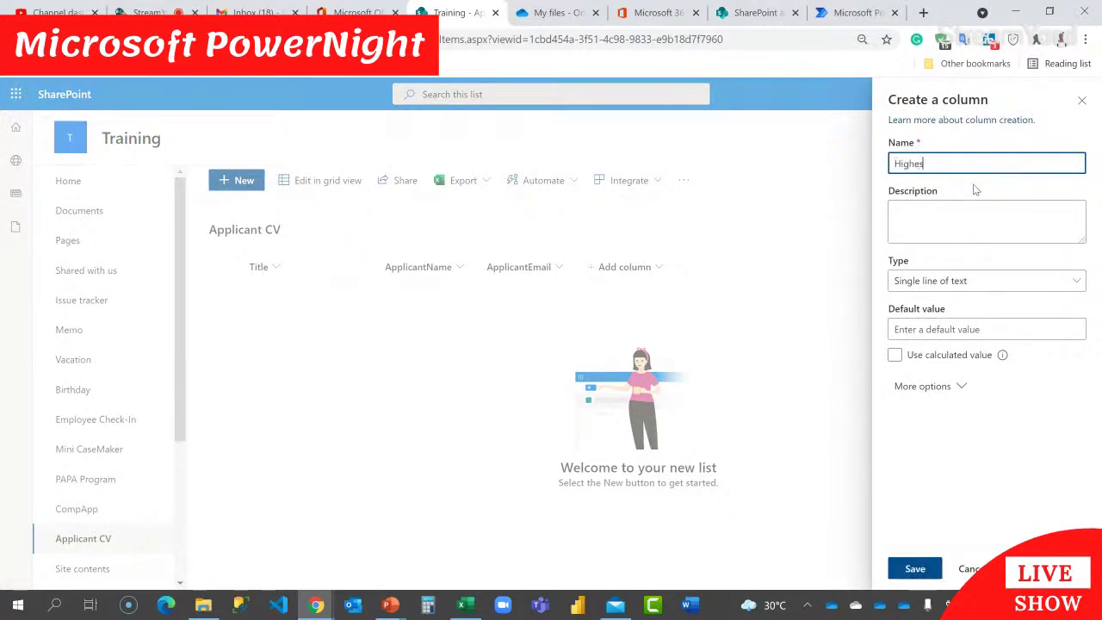
pyautogui.write('tEducation')
pyautogui.click(915, 568)
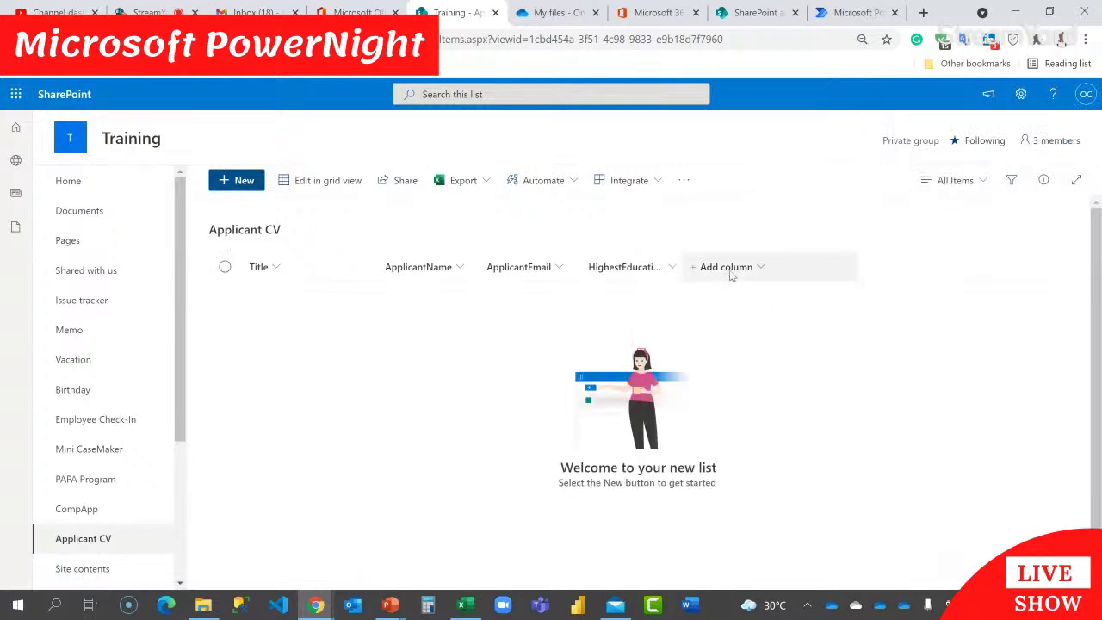
pyautogui.click(742, 267)
pyautogui.click(928, 267)
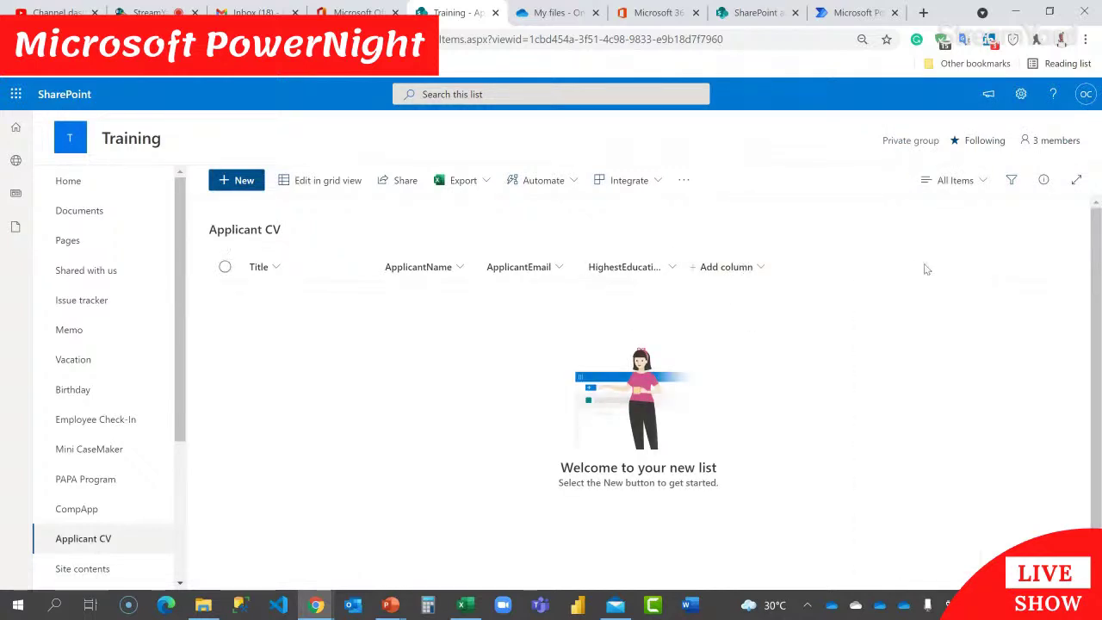
pyautogui.write('Date')
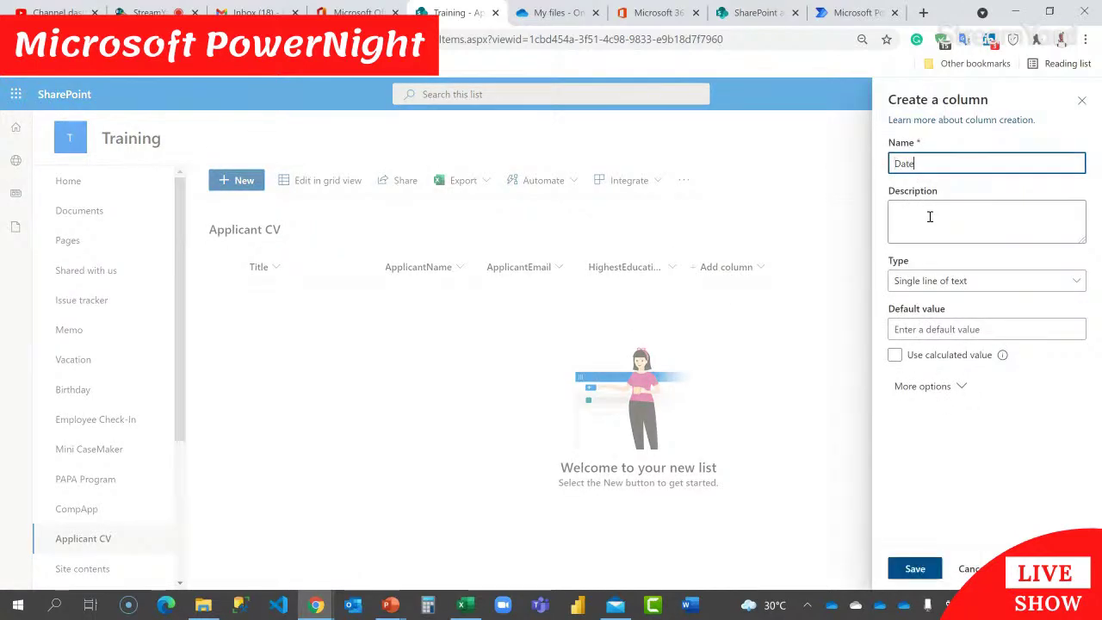
pyautogui.write('OfBirth')
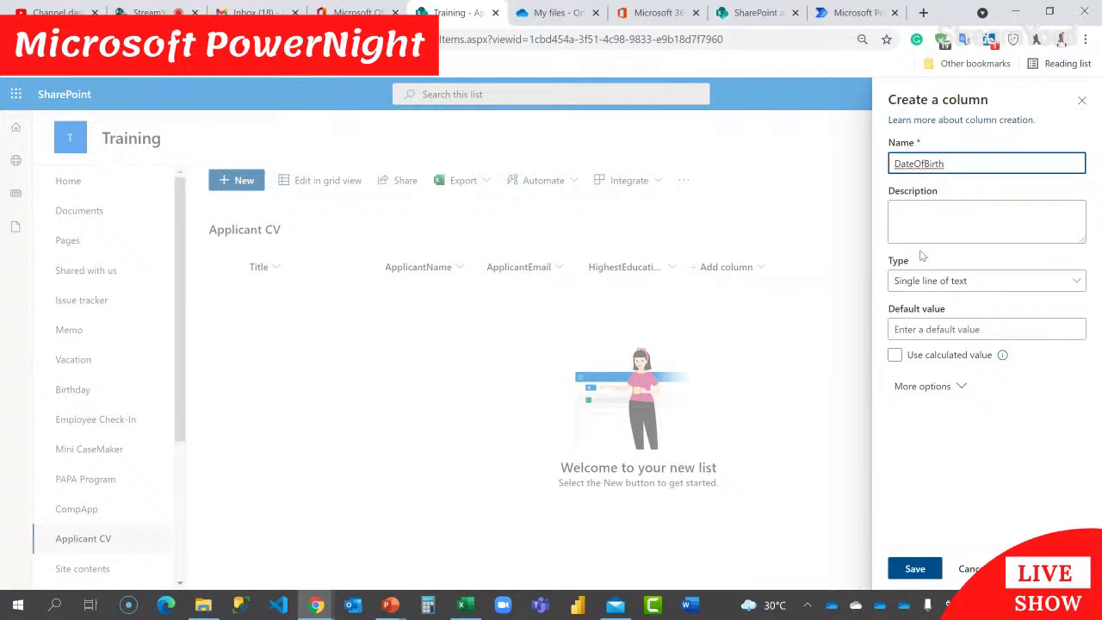
pyautogui.click(922, 569)
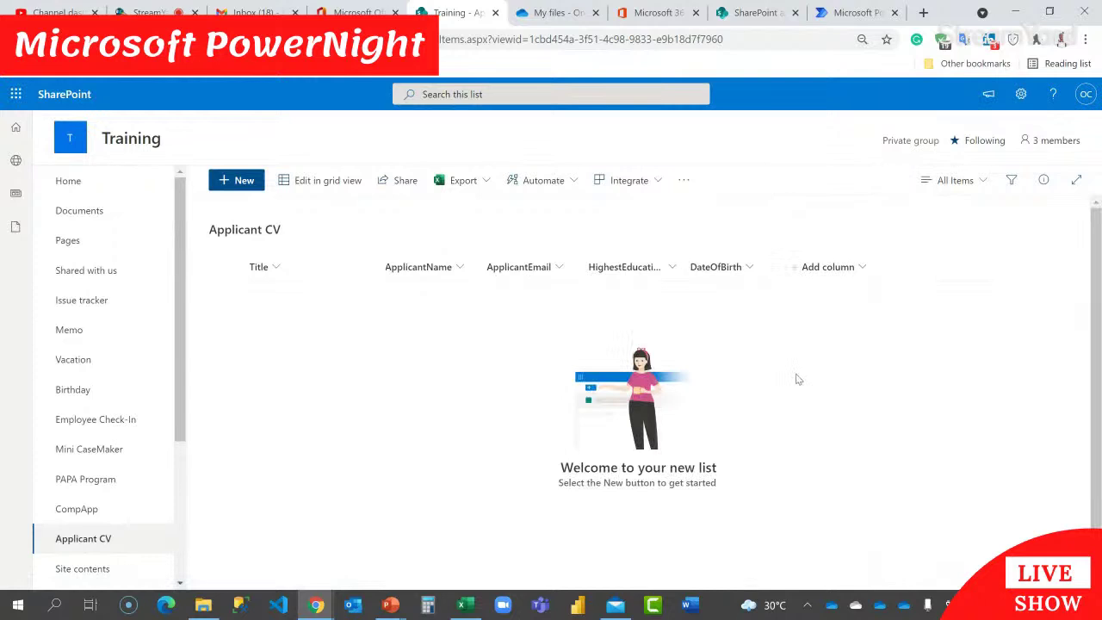
# Step: Add a single-line text column named Gender after DateOfBirth
pyautogui.click(837, 269)
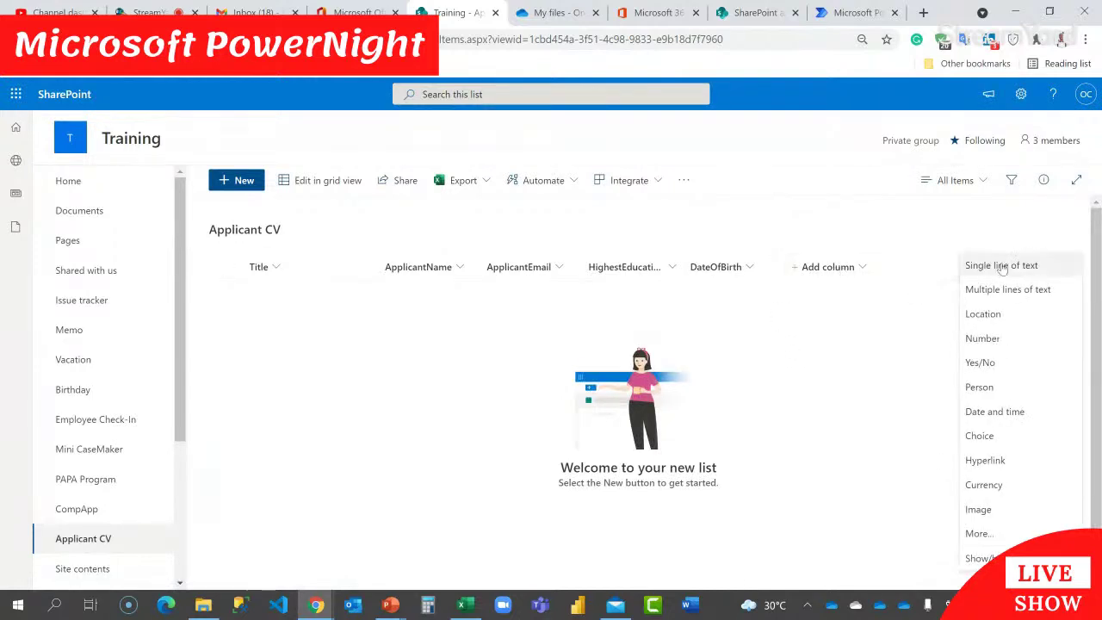
pyautogui.click(1014, 268)
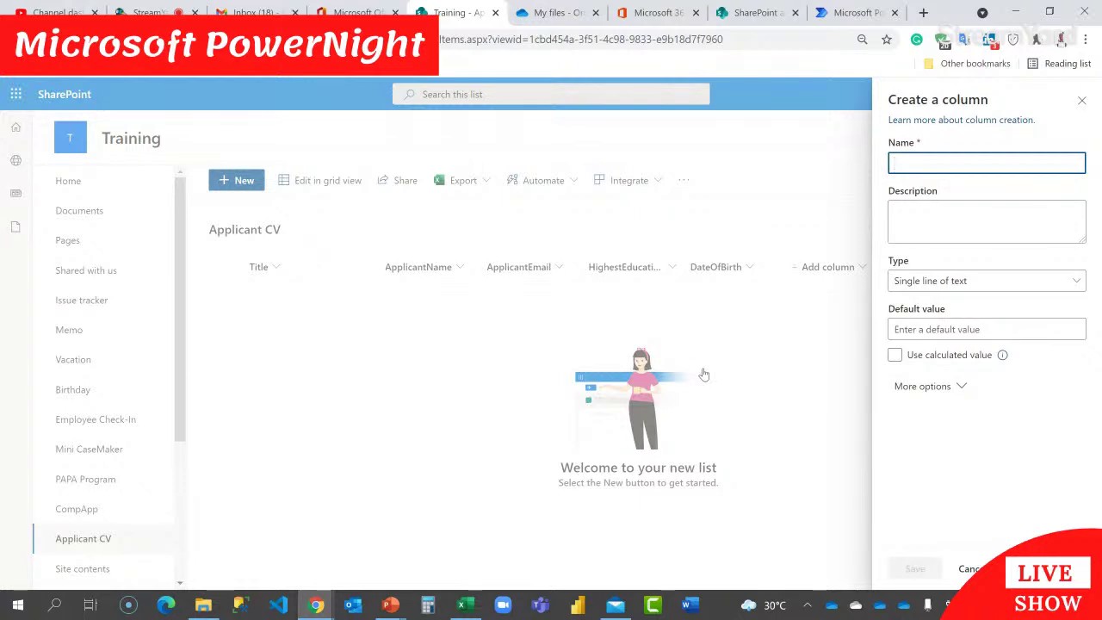
pyautogui.write('Gender')
pyautogui.click(916, 568)
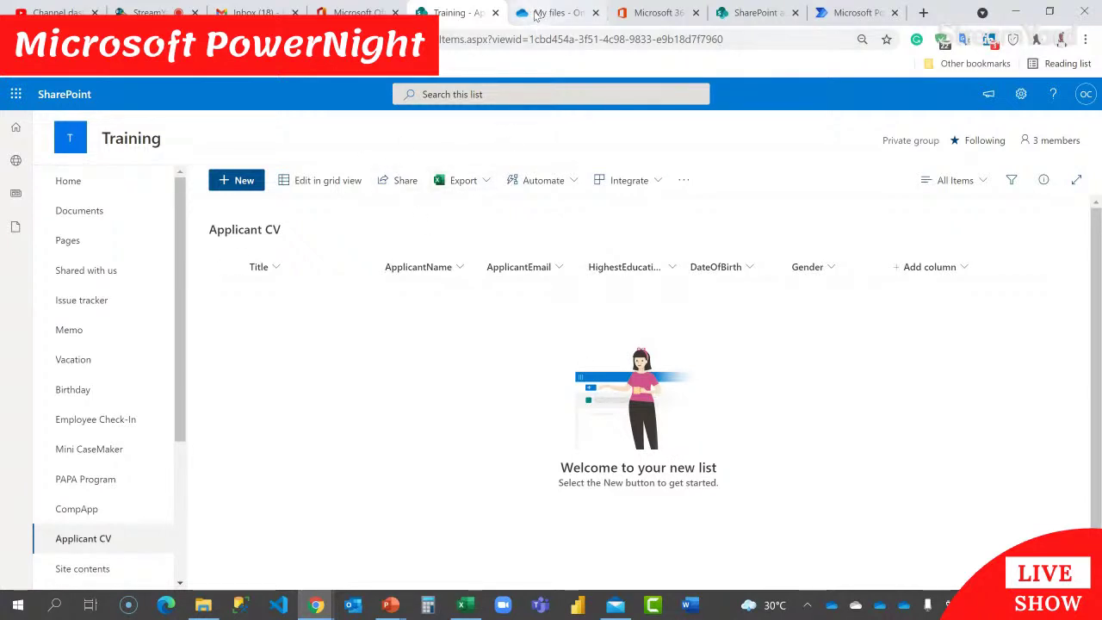
pyautogui.click(16, 95)
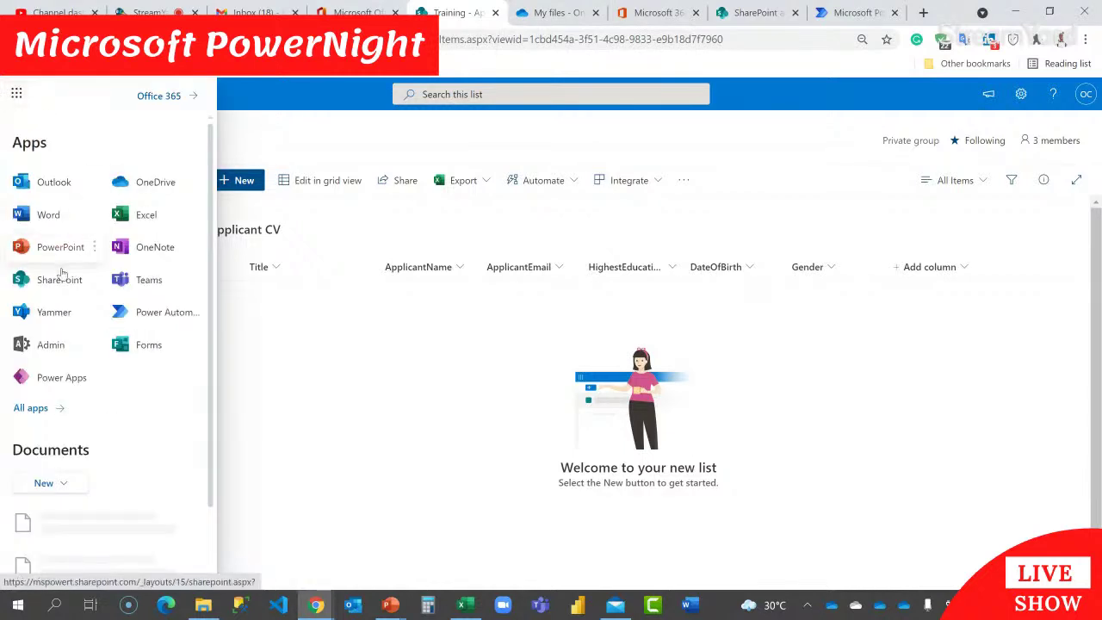
# Step: Launch Microsoft Forms in a new tab from the app launcher and create a new blank form
pyautogui.click(194, 344)
pyautogui.click(227, 371)
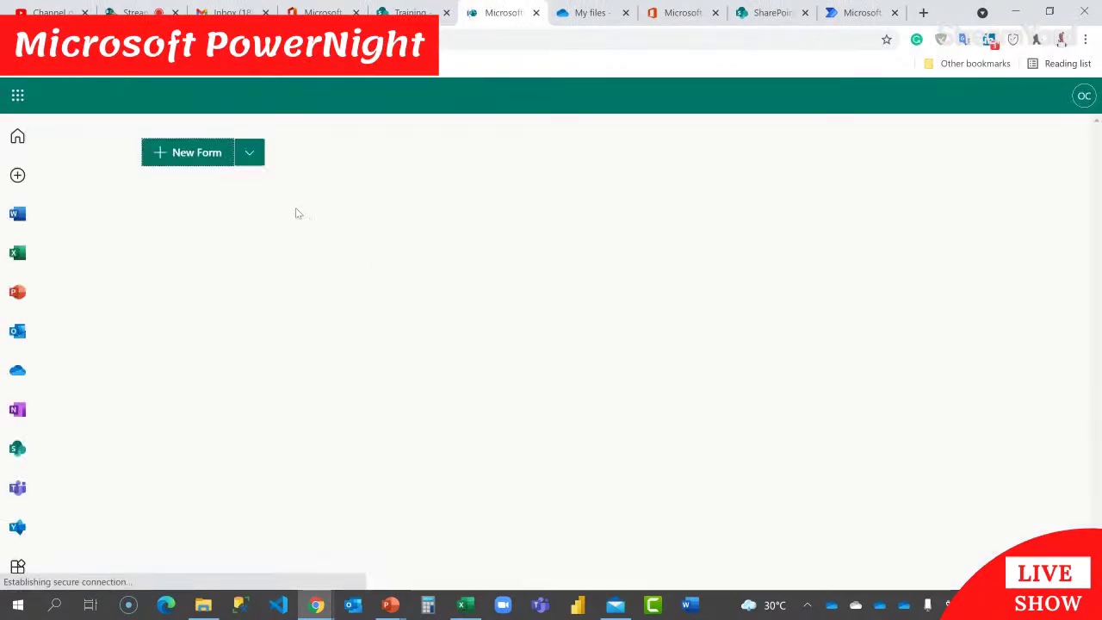
pyautogui.click(193, 154)
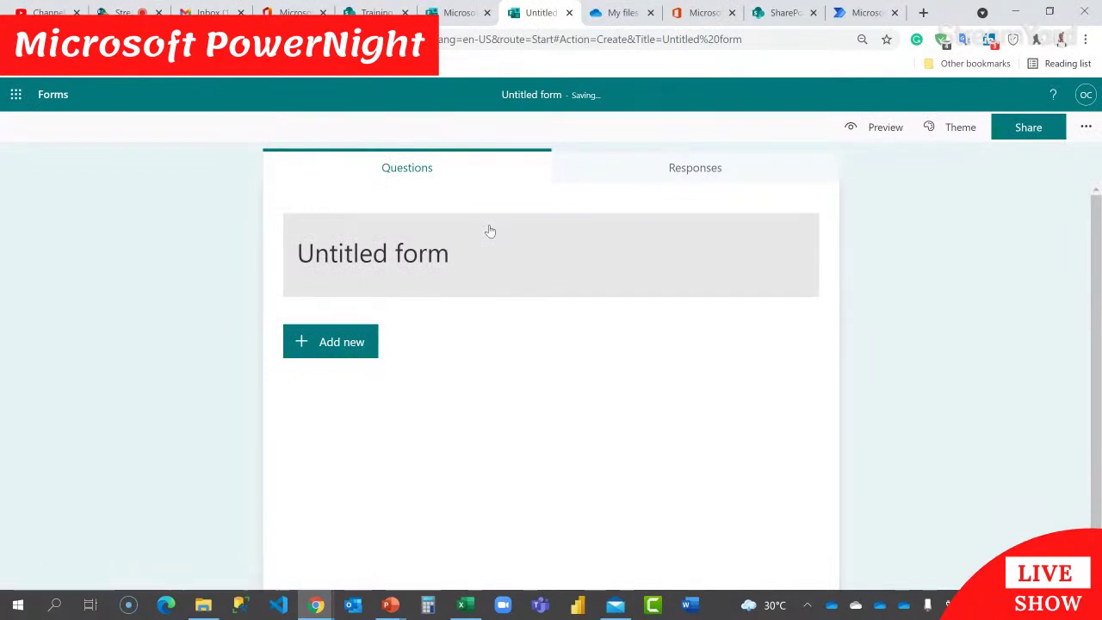
# Step: Name the new form 'Capacity Nigeria Recruitment' and bring up the question types
pyautogui.click(442, 260)
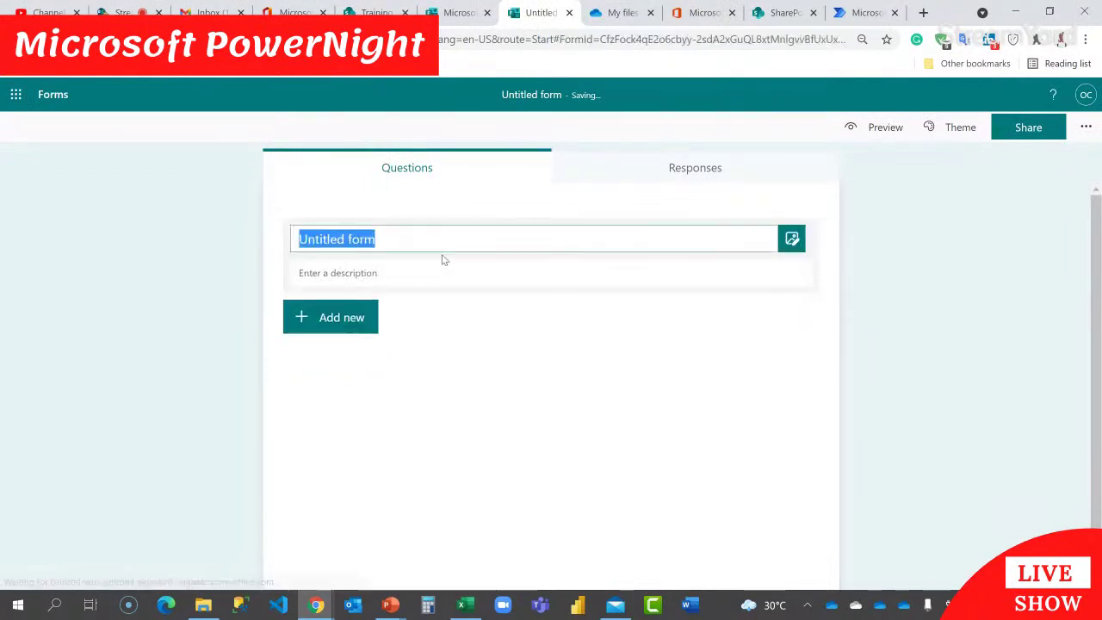
pyautogui.write('Capacity ')
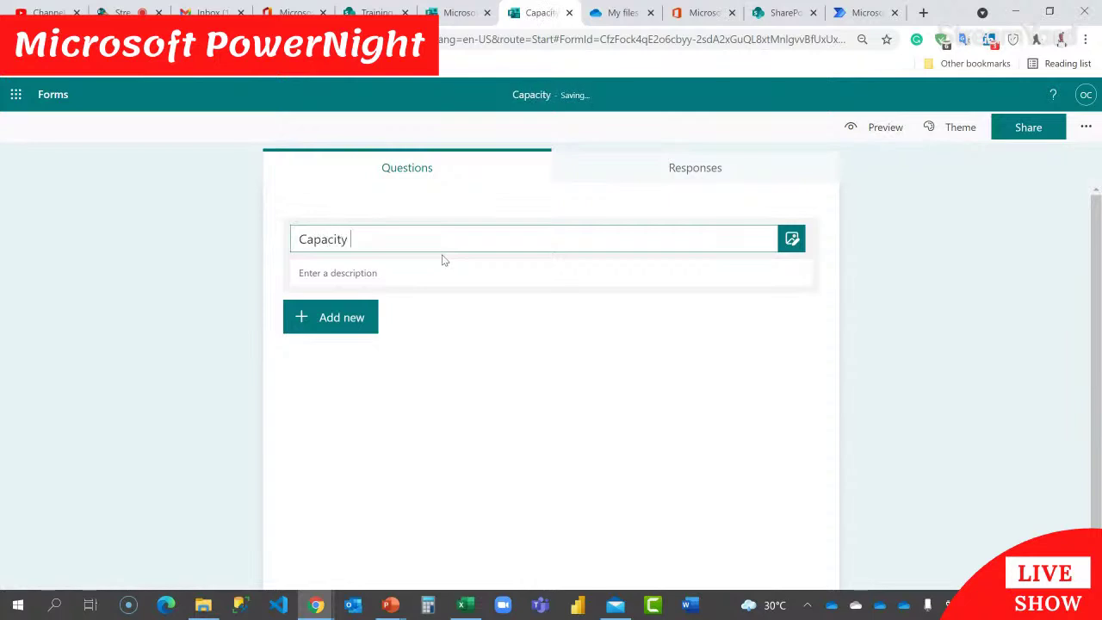
pyautogui.write('Nigeria R')
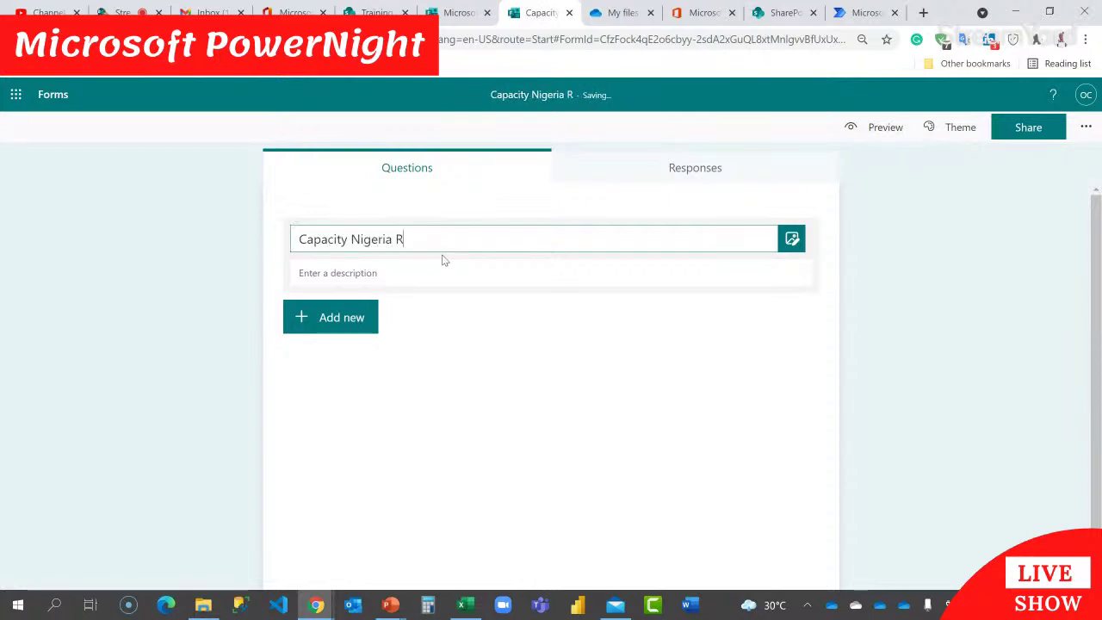
pyautogui.write('ecruitment')
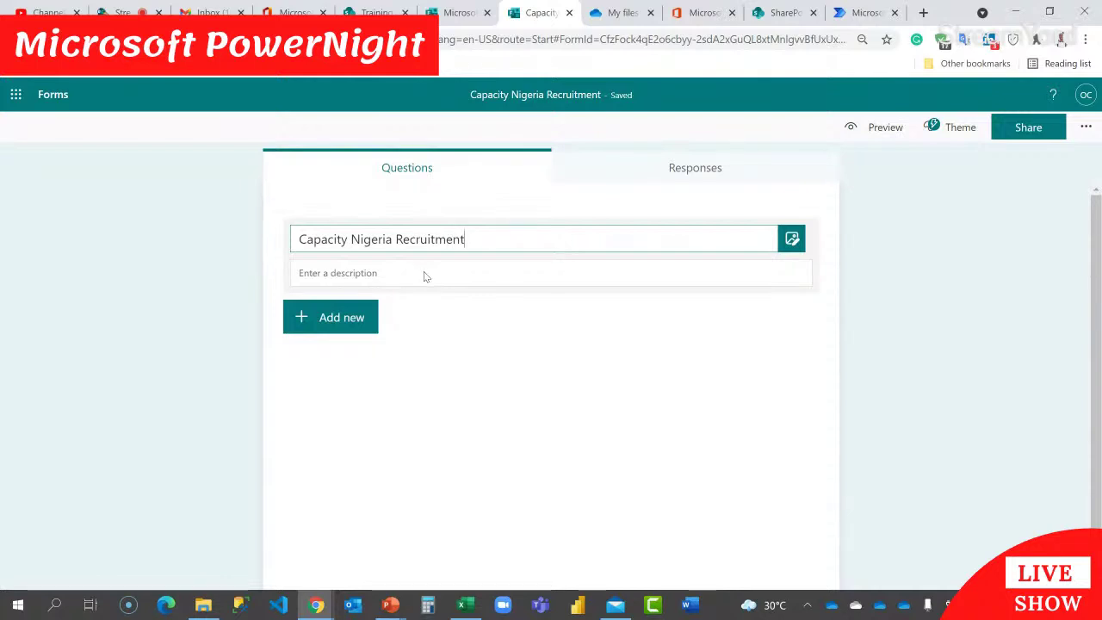
pyautogui.click(348, 321)
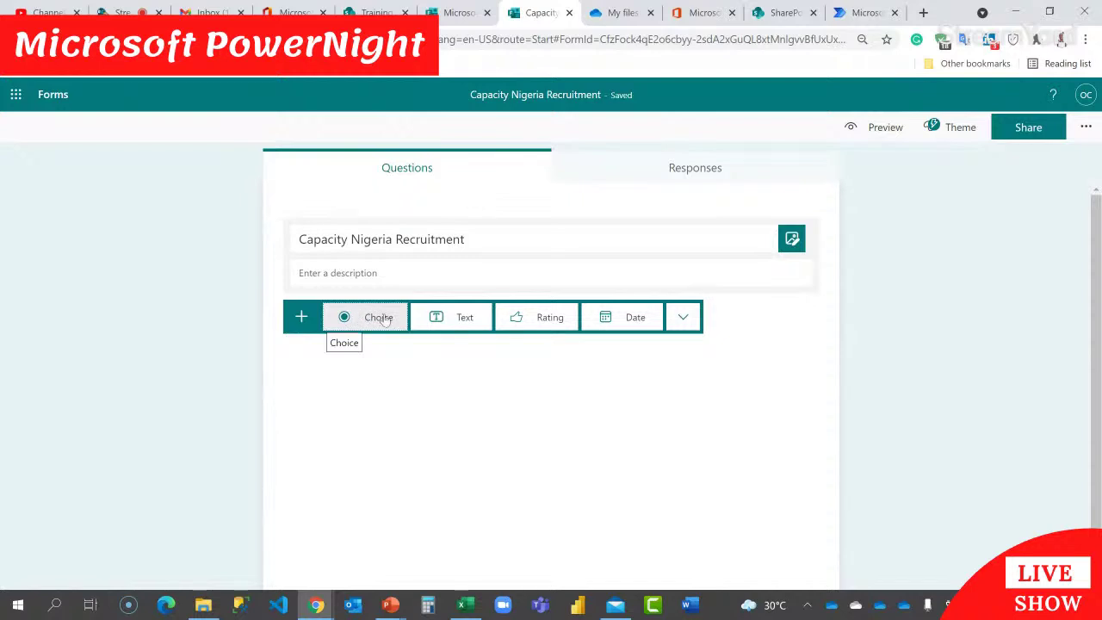
# Step: Add a Fullname text question and mark it required
pyautogui.click(420, 316)
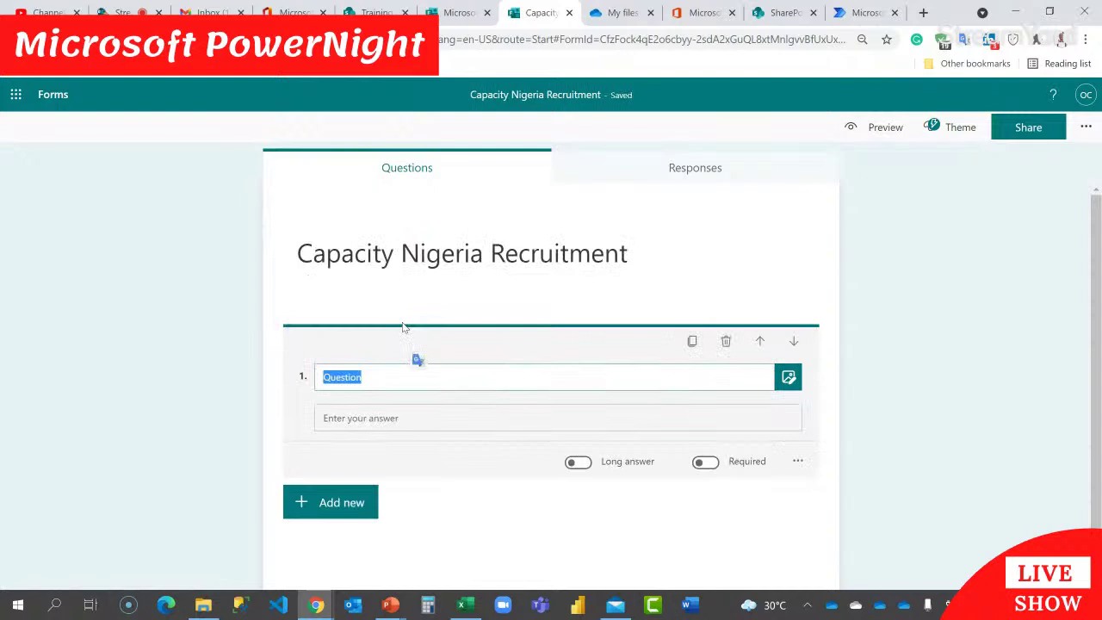
pyautogui.write('Fullname')
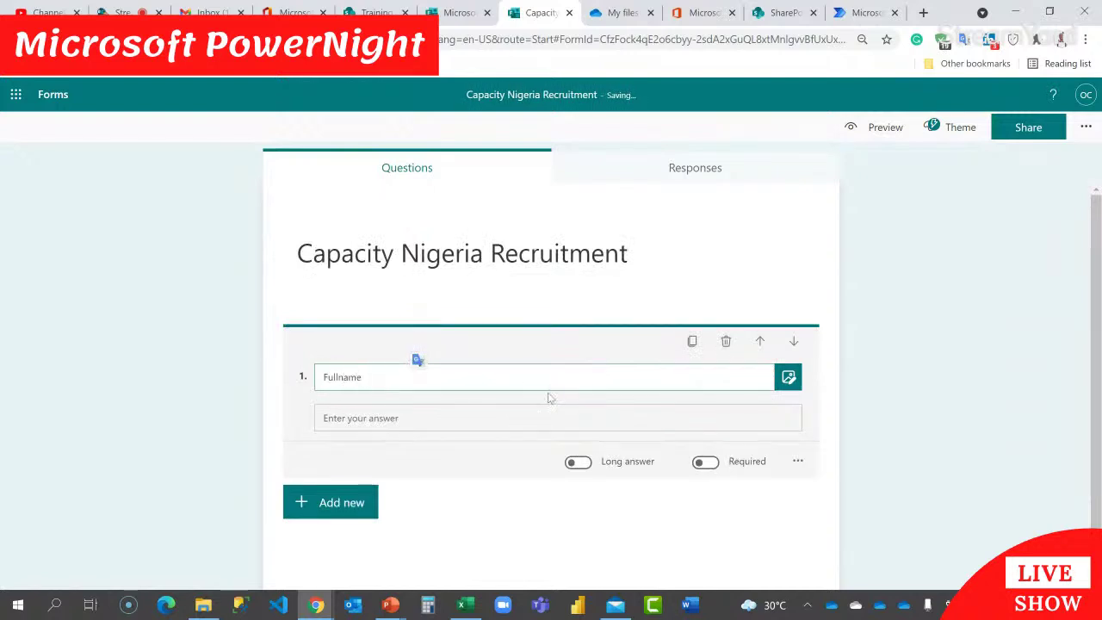
pyautogui.click(706, 462)
pyautogui.scroll(-1, 475, 437)
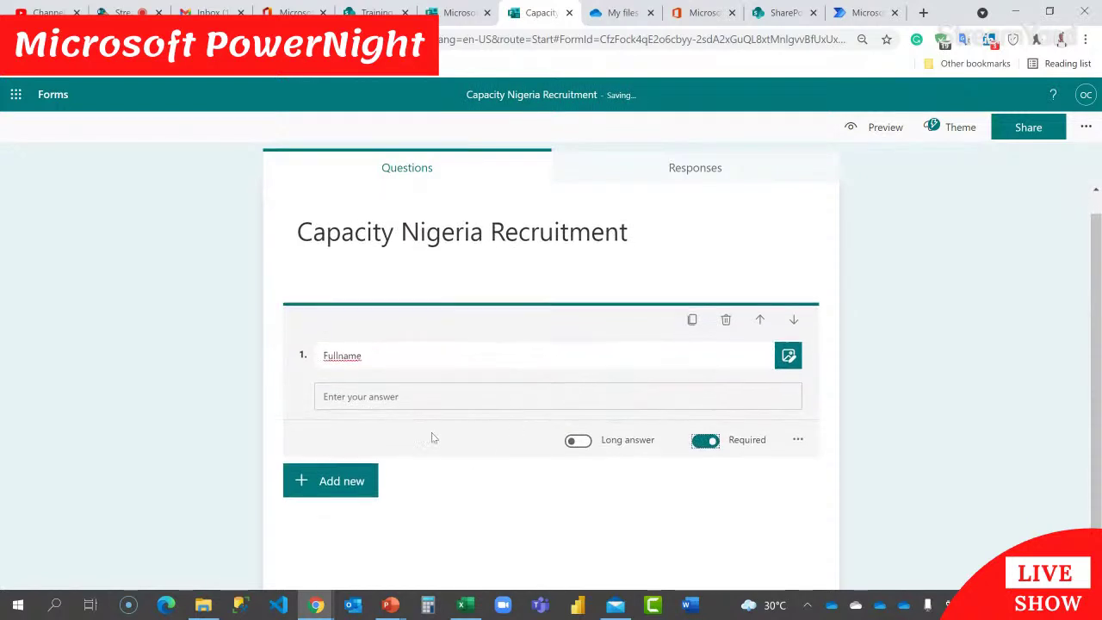
# Step: Add a required Email Address text question subtitled 'please enter a valid email address'
pyautogui.click(308, 488)
pyautogui.click(462, 482)
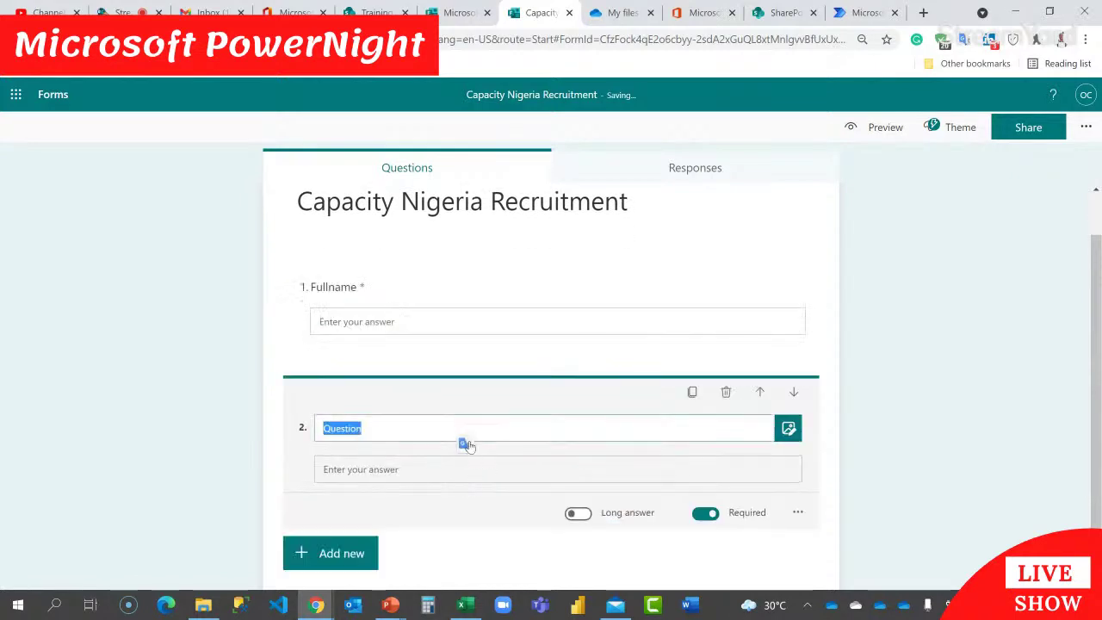
pyautogui.write('Em')
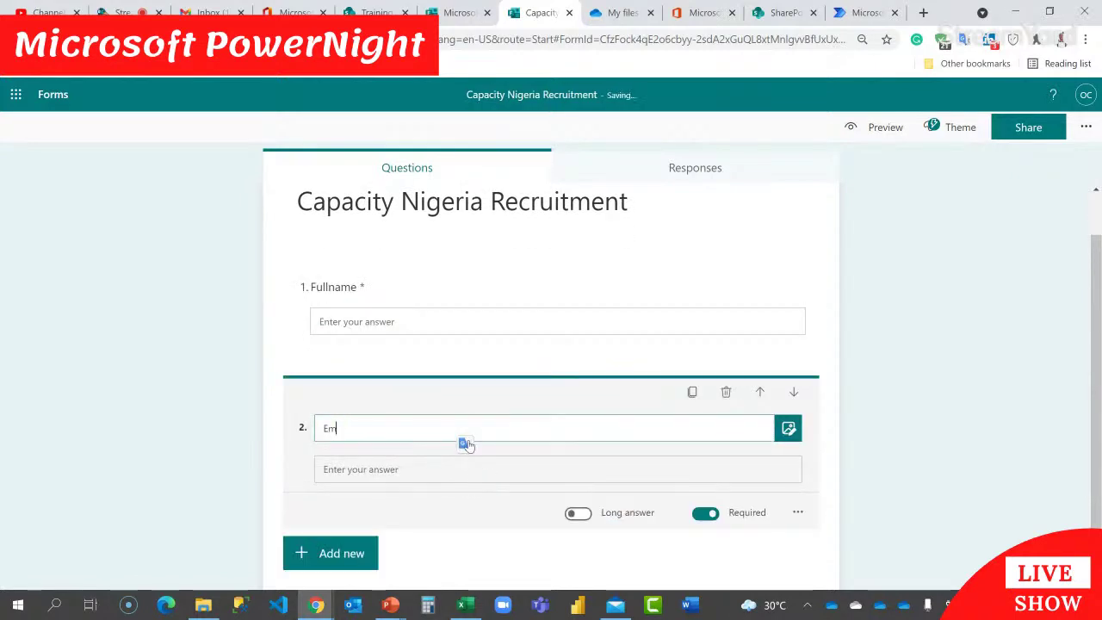
pyautogui.write('ail Address')
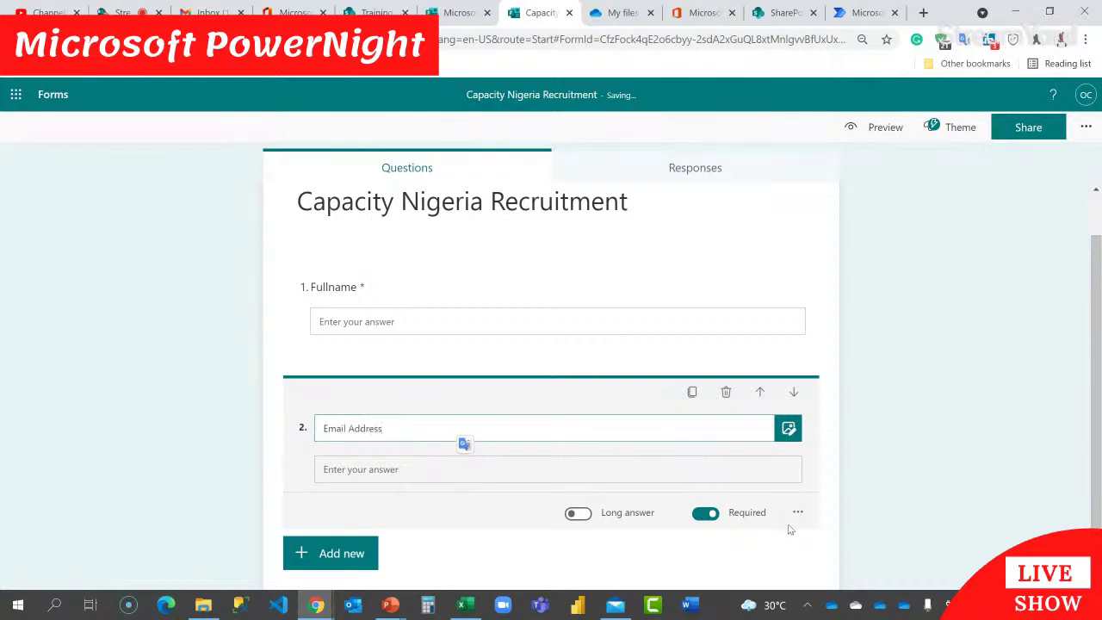
pyautogui.click(798, 513)
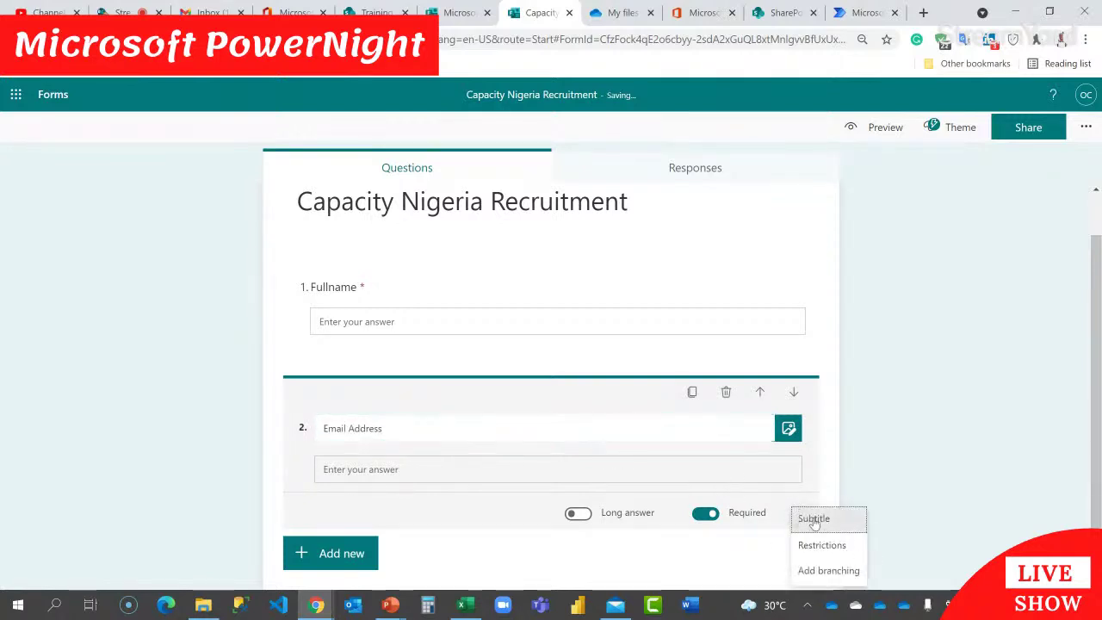
pyautogui.click(813, 520)
pyautogui.write('plea')
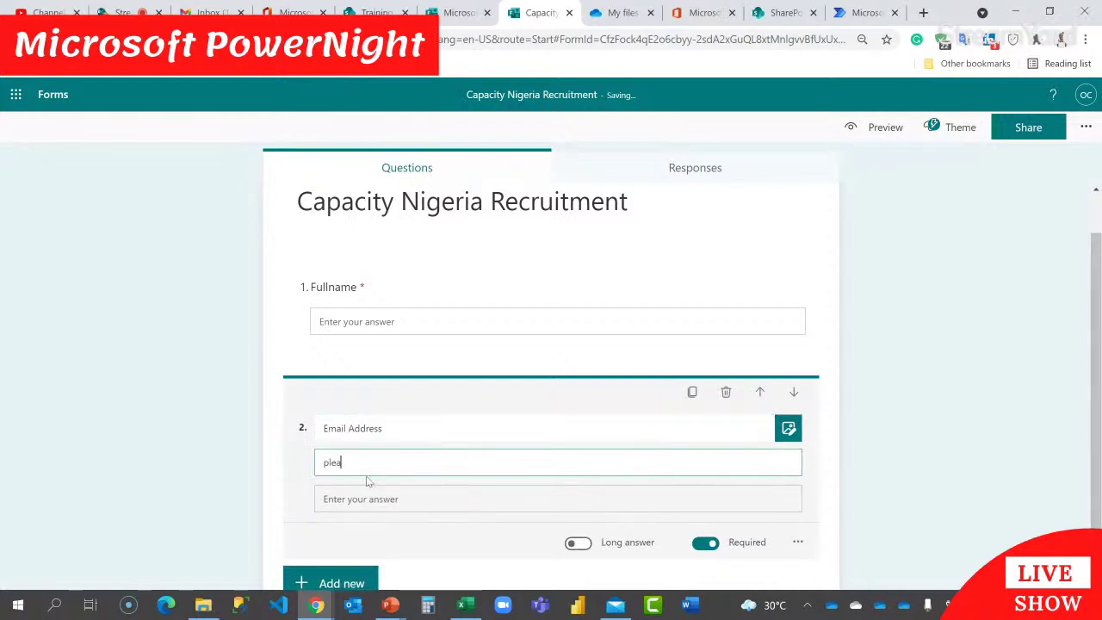
pyautogui.write('se enter a valid email address')
pyautogui.hotkey('ctrl', '+')
pyautogui.scroll(-2, 486, 464)
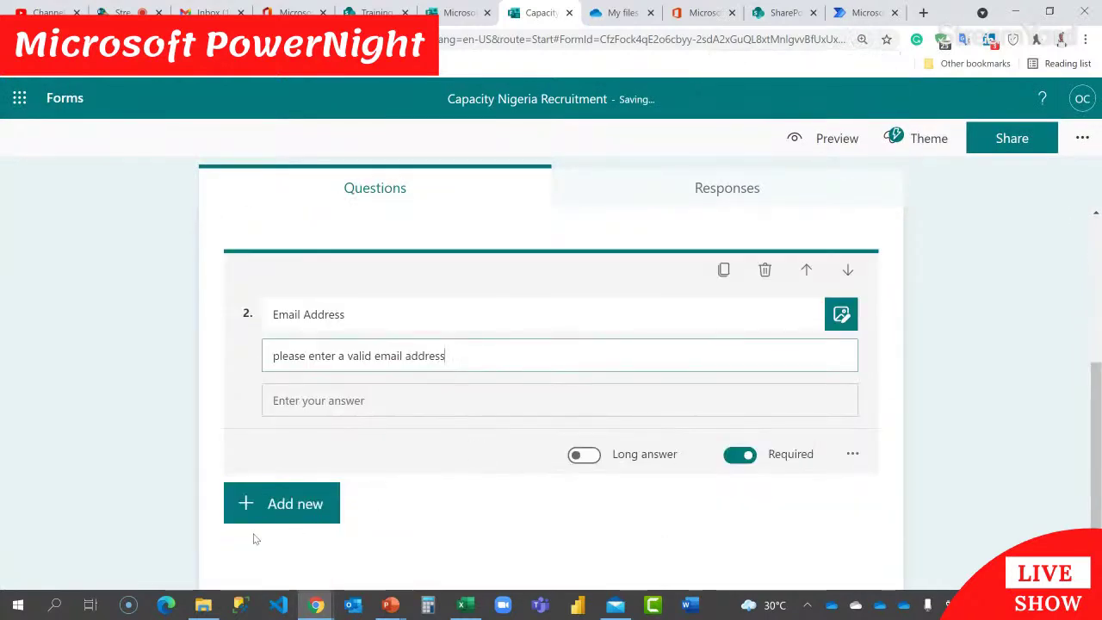
pyautogui.click(285, 512)
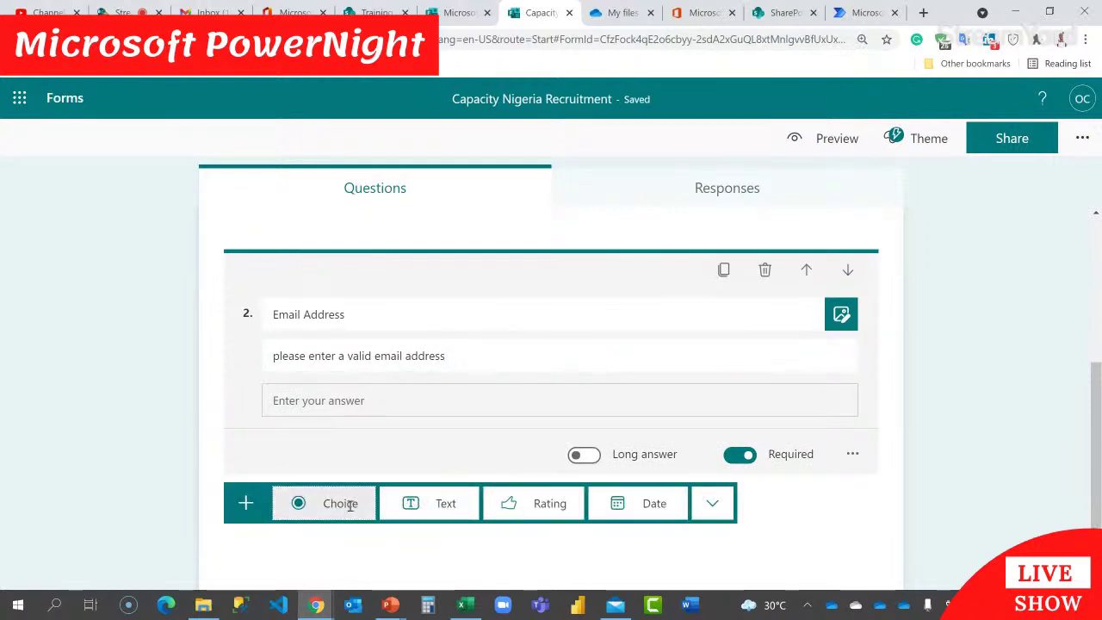
# Step: Add question 3, Gender, with Female and Male options shown as a drop-down list
pyautogui.click(350, 506)
pyautogui.write('Gender')
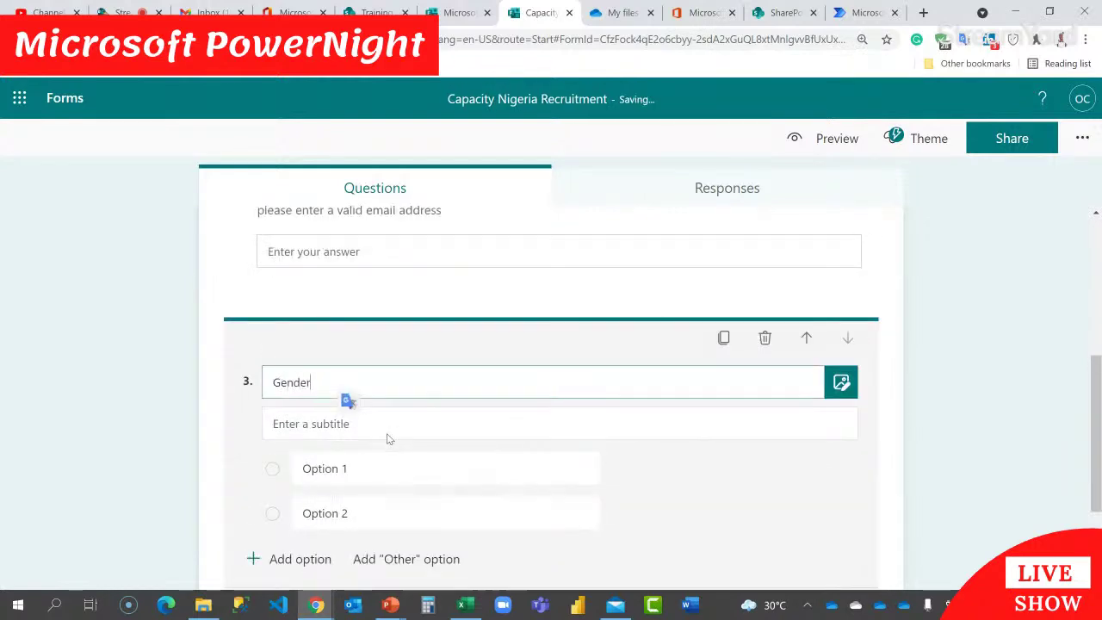
pyautogui.click(376, 512)
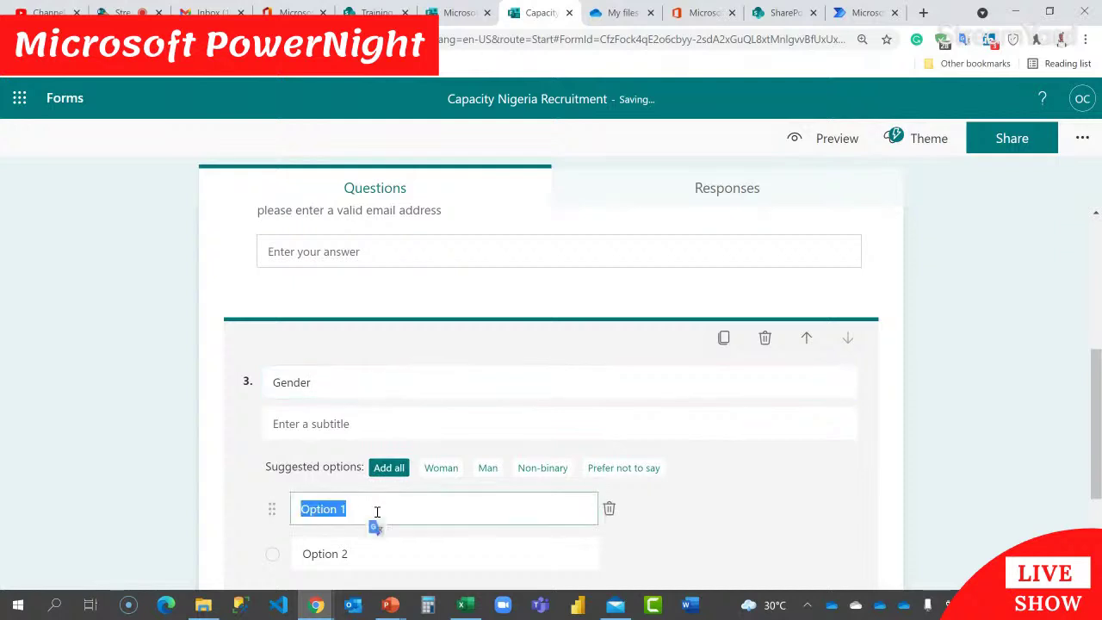
pyautogui.write('Female')
pyautogui.press('Return')
pyautogui.write('Gen')
pyautogui.press('BackSpace')
pyautogui.press('BackSpace')
pyautogui.press('BackSpace')
pyautogui.write('Male')
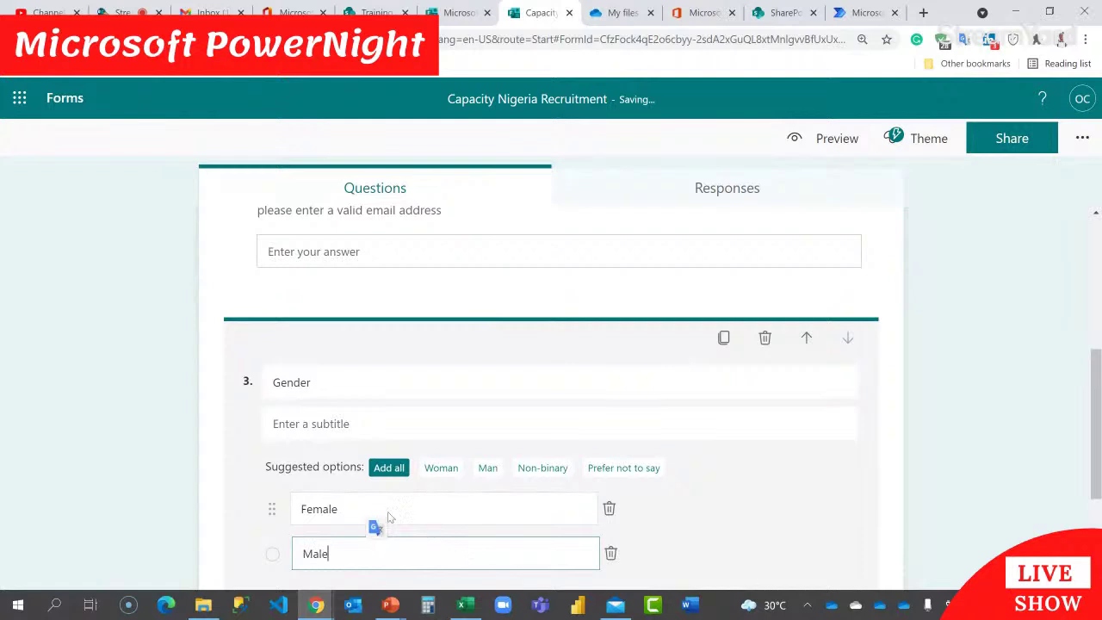
pyautogui.scroll(-3, 497, 465)
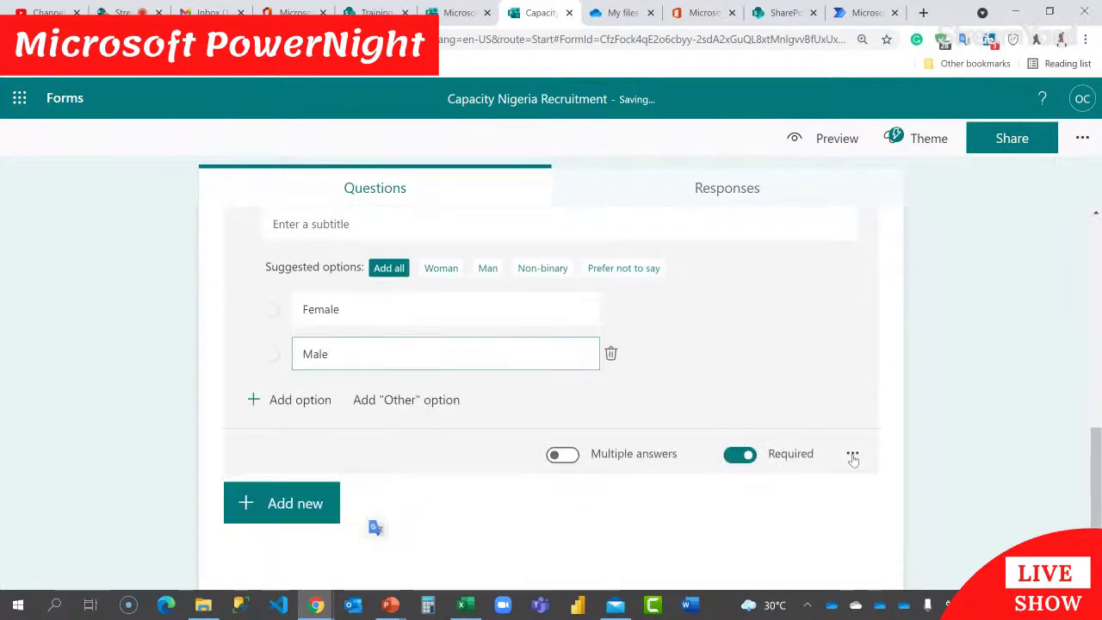
pyautogui.click(852, 456)
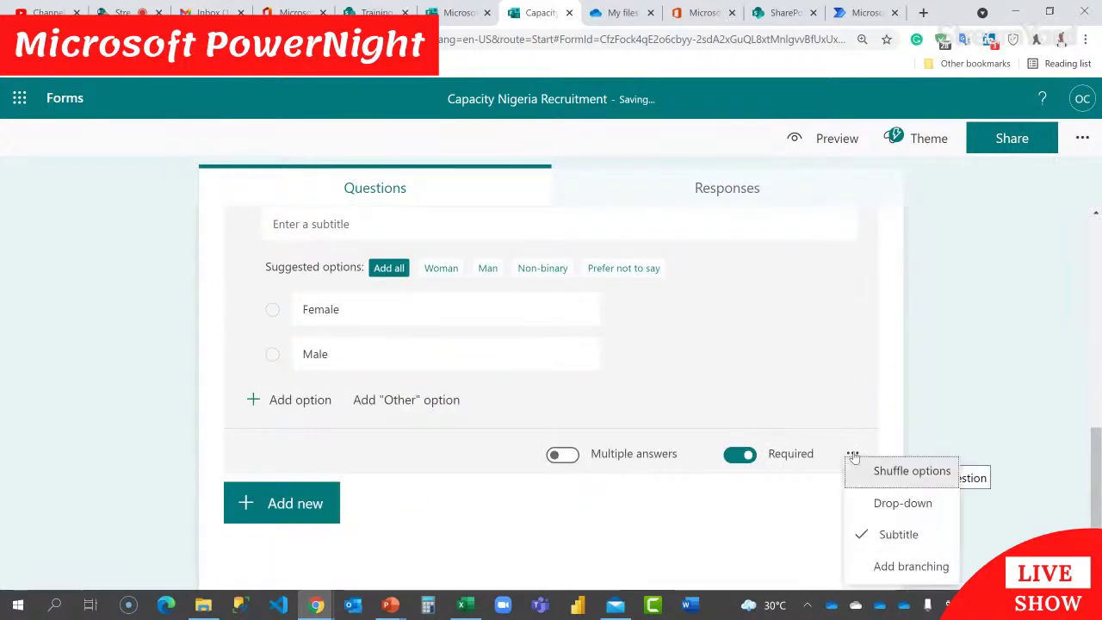
pyautogui.click(893, 505)
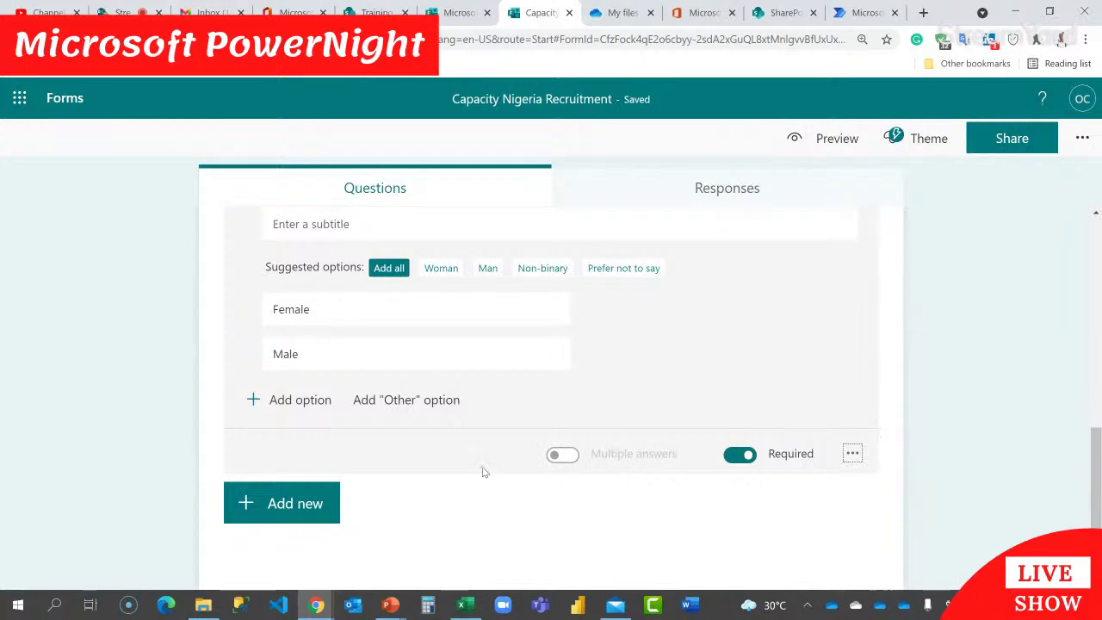
pyautogui.click(297, 506)
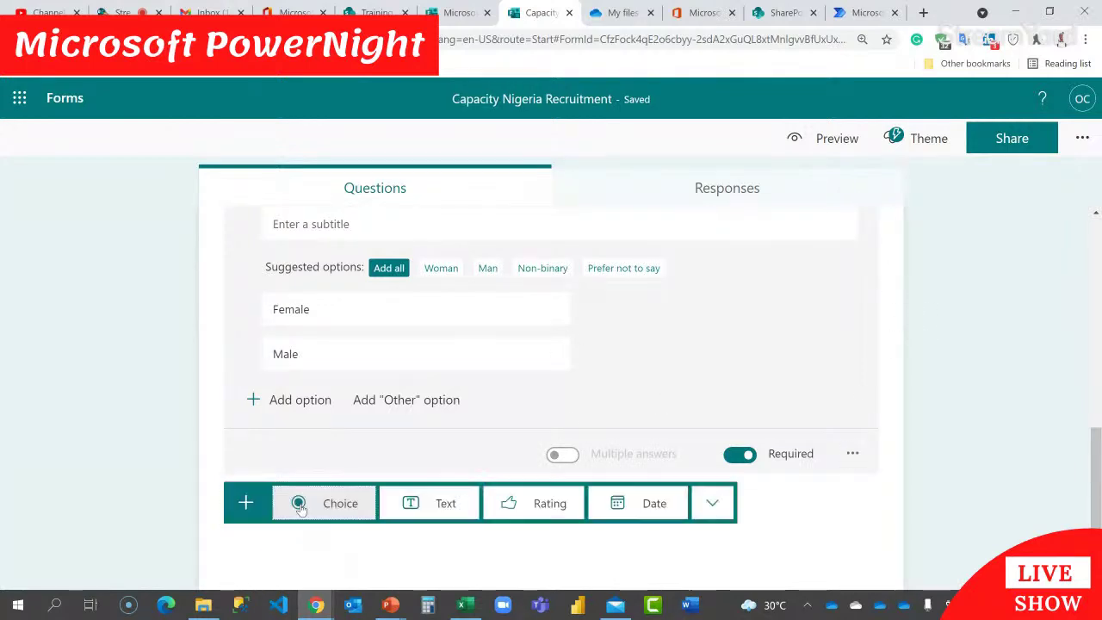
# Step: Add a Highest Level of Education choice question with First Degree, Masters Degree and Ph.D. options
pyautogui.click(344, 511)
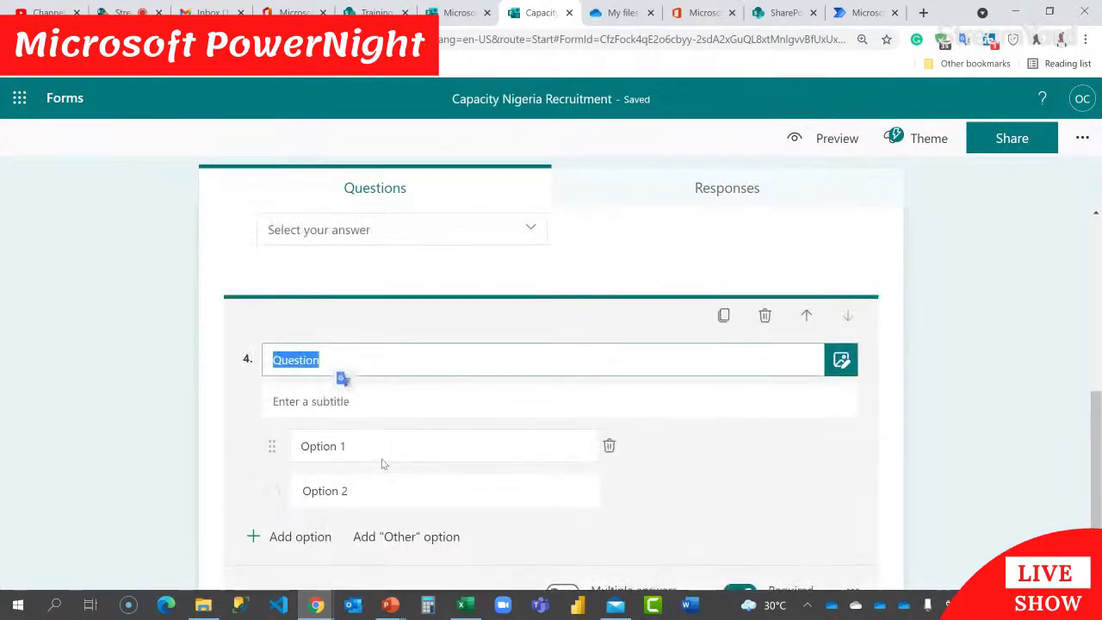
pyautogui.write('Highest Level of Education')
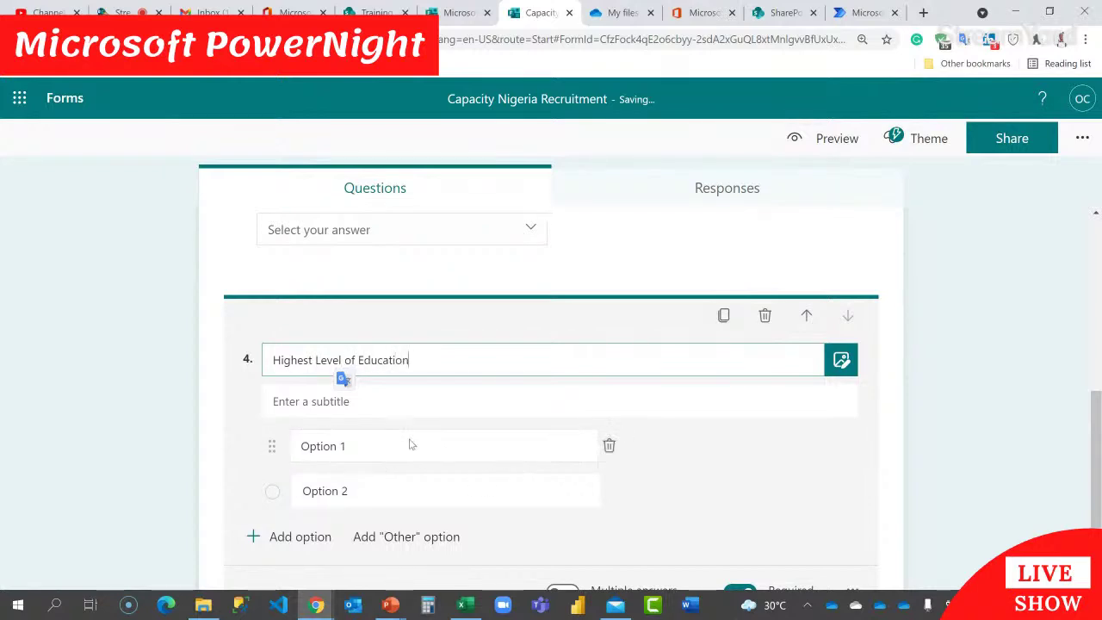
pyautogui.click(409, 444)
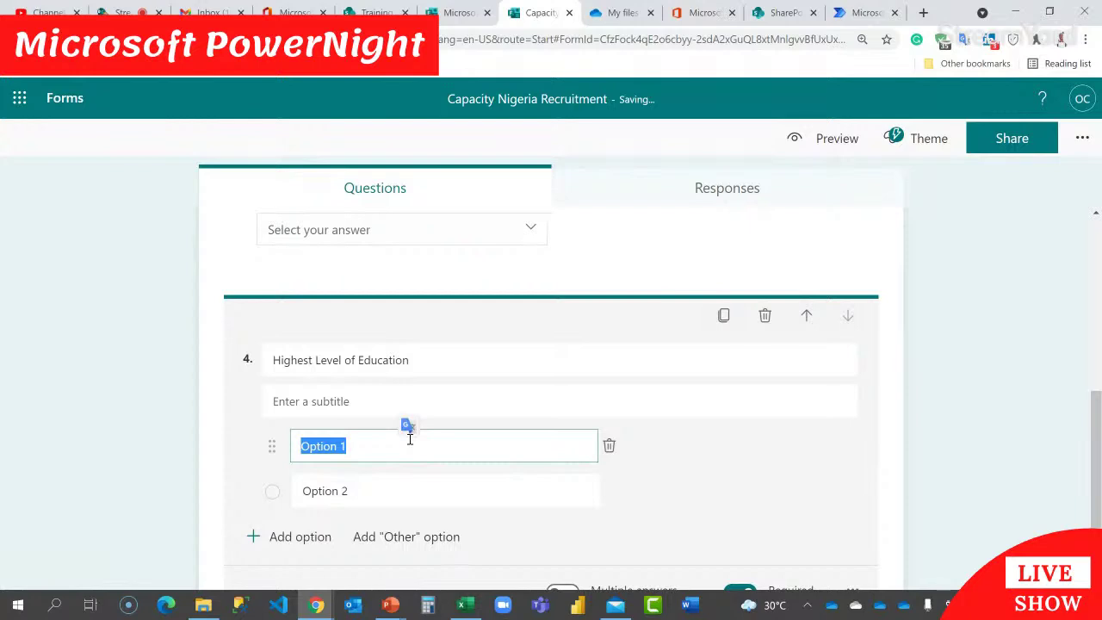
pyautogui.write('B.S')
pyautogui.press('BackSpace')
pyautogui.press('BackSpace')
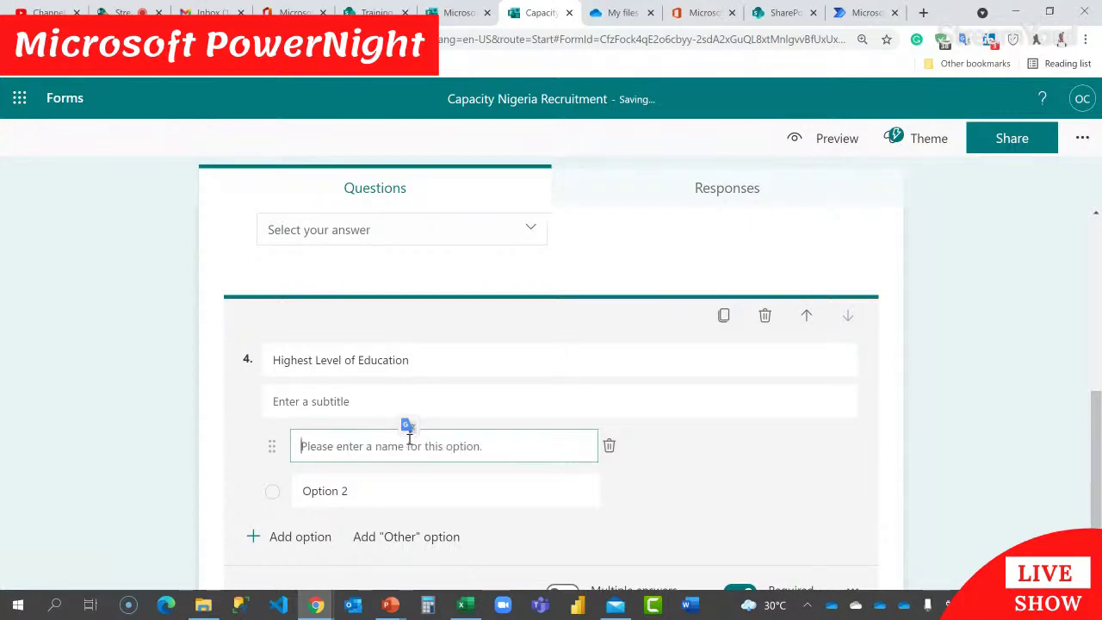
pyautogui.write('First Degree')
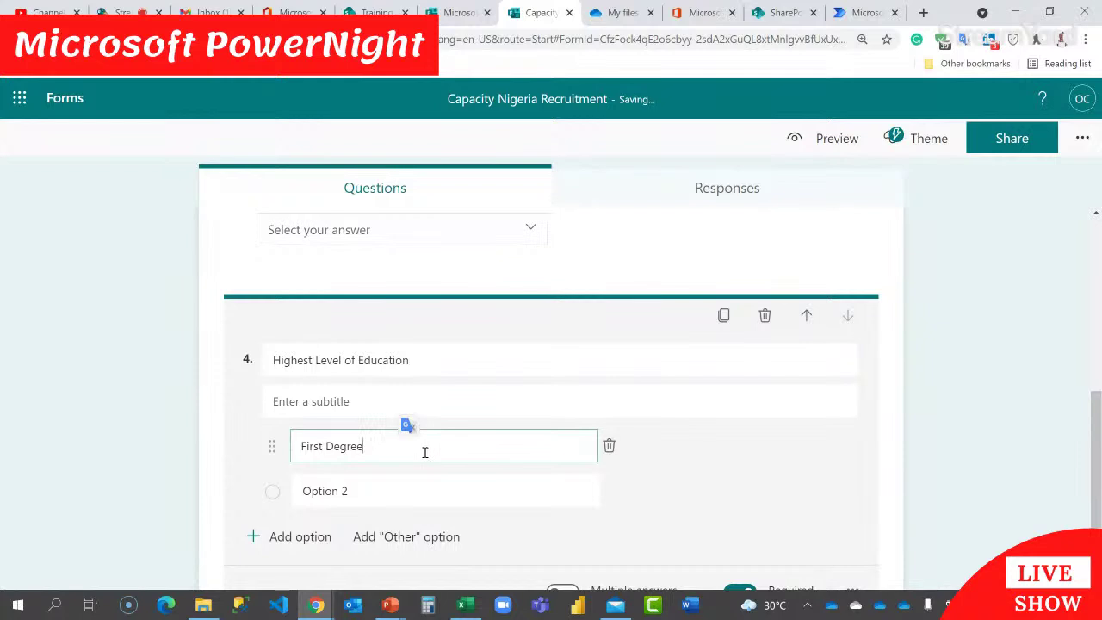
pyautogui.scroll(-1, 424, 452)
pyautogui.click(362, 419)
pyautogui.write('Master')
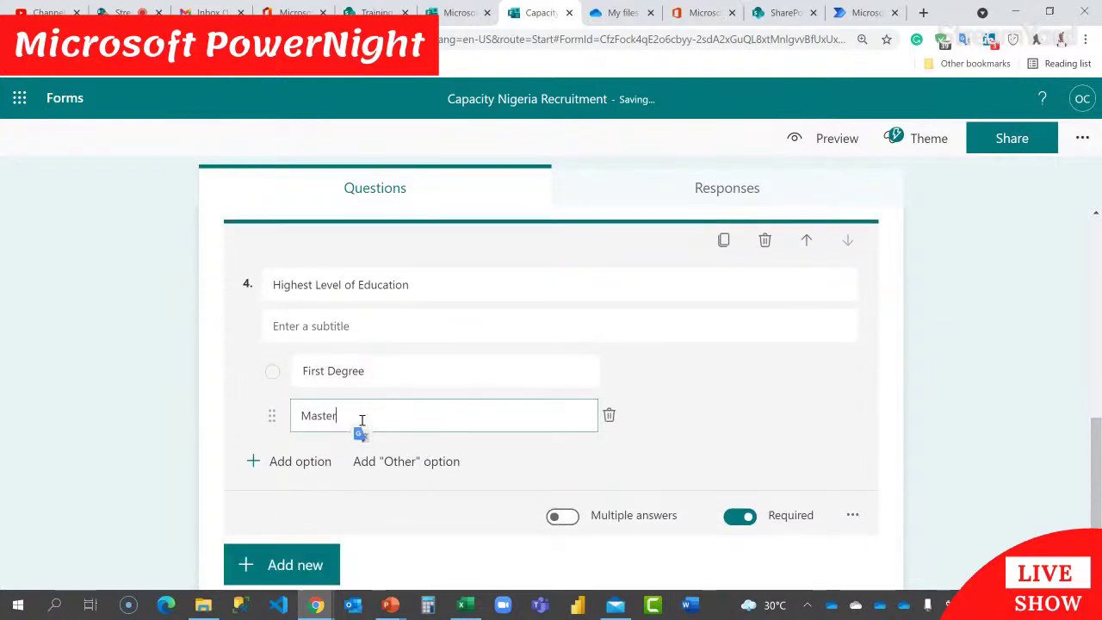
pyautogui.write('s Degree')
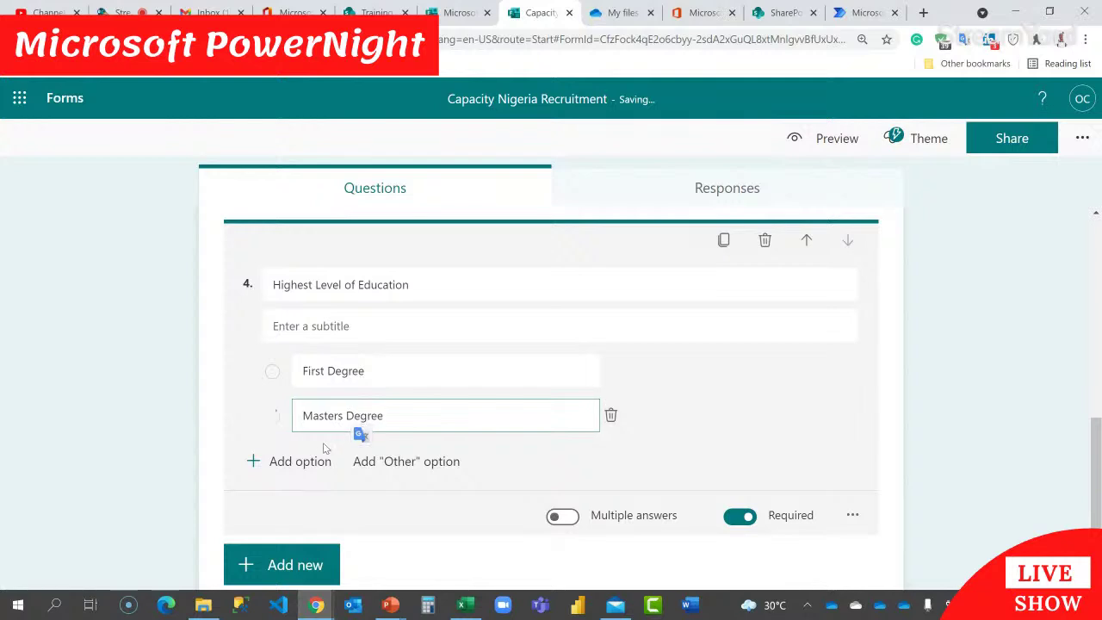
pyautogui.click(320, 465)
pyautogui.write('Ph.D.')
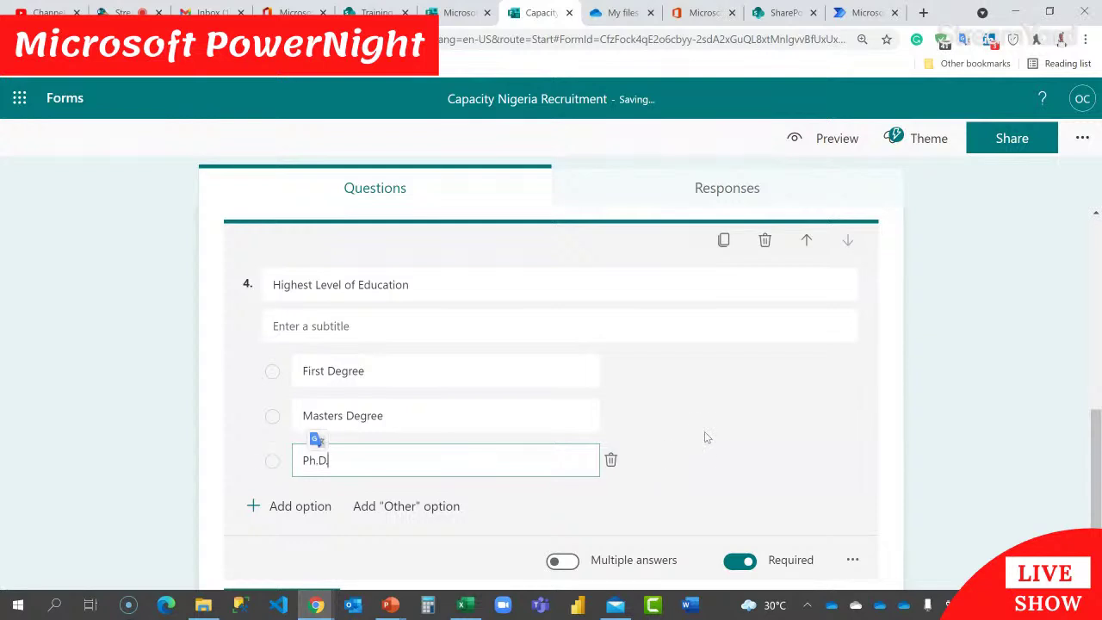
pyautogui.click(725, 404)
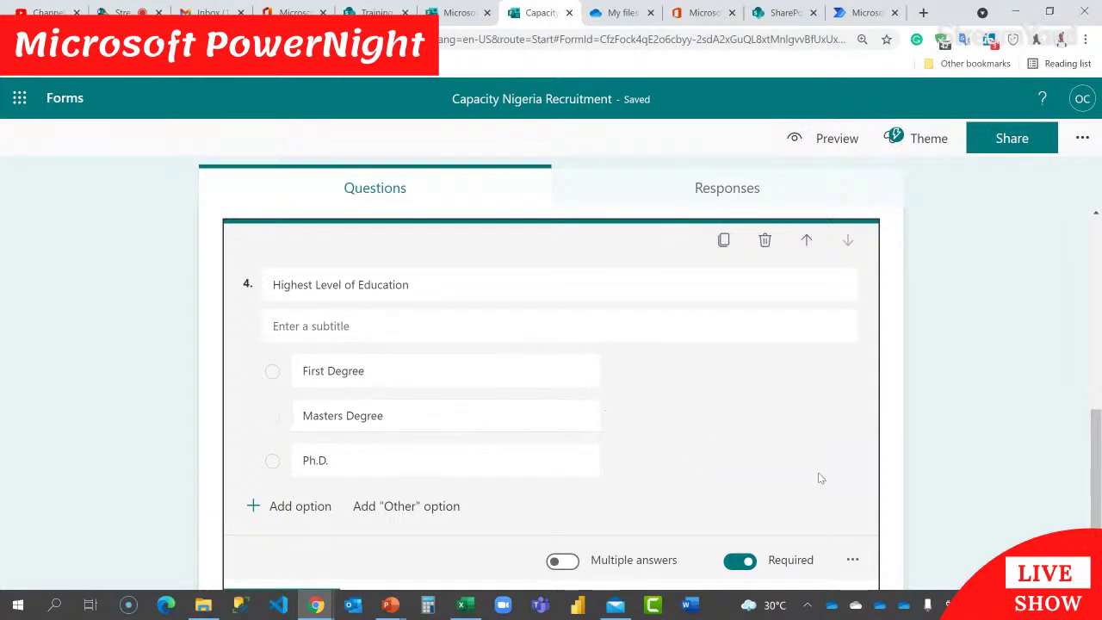
# Step: Show the education options as a drop-down list, then view the SharePoint Applicant CV list
pyautogui.click(853, 560)
pyautogui.click(902, 503)
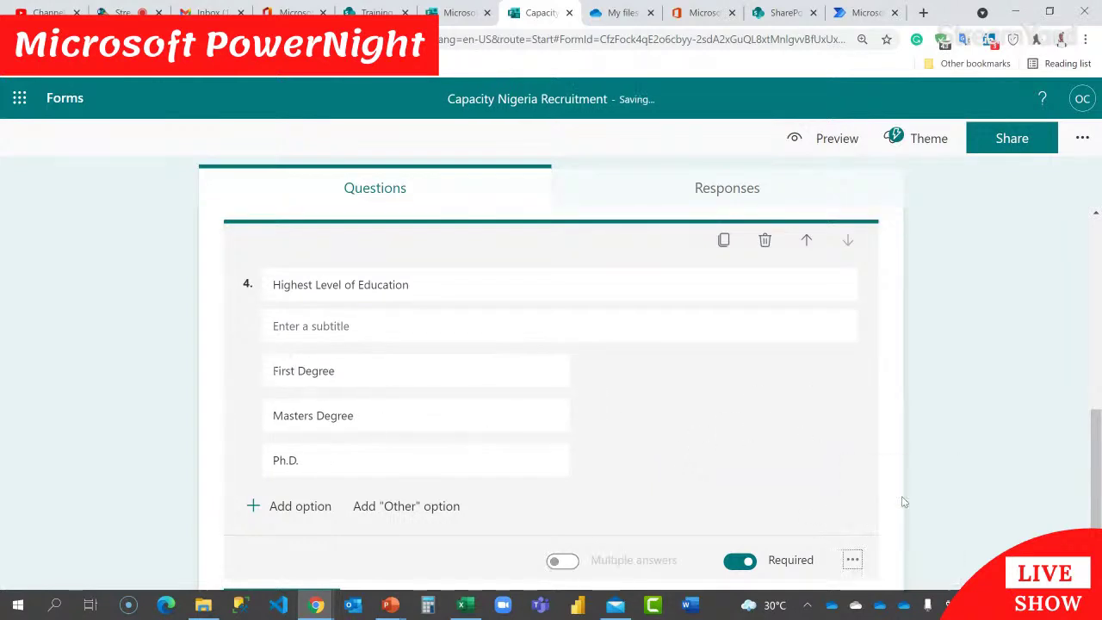
pyautogui.scroll(-1, 788, 386)
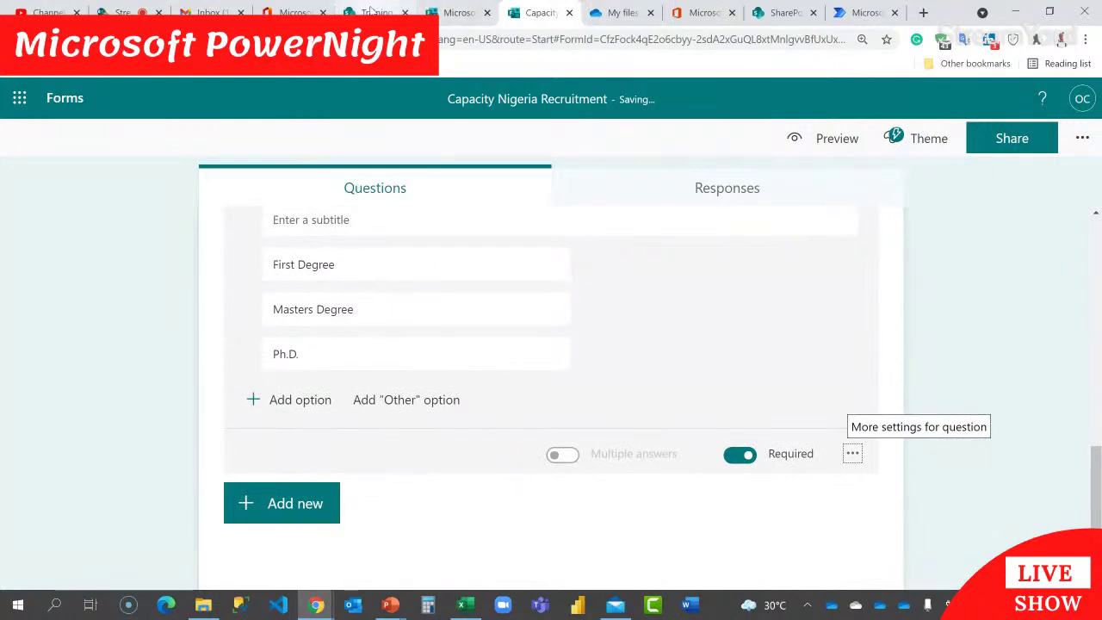
pyautogui.click(375, 12)
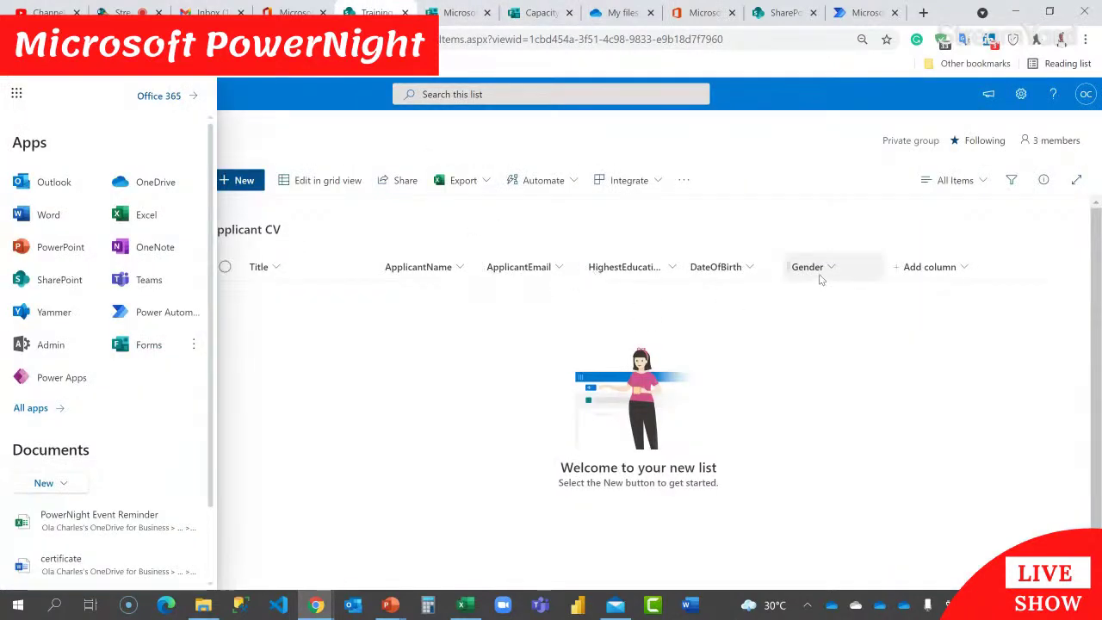
# Step: Add question 5 as a date question titled 'Date of Birth'
pyautogui.click(465, 12)
pyautogui.click(514, 12)
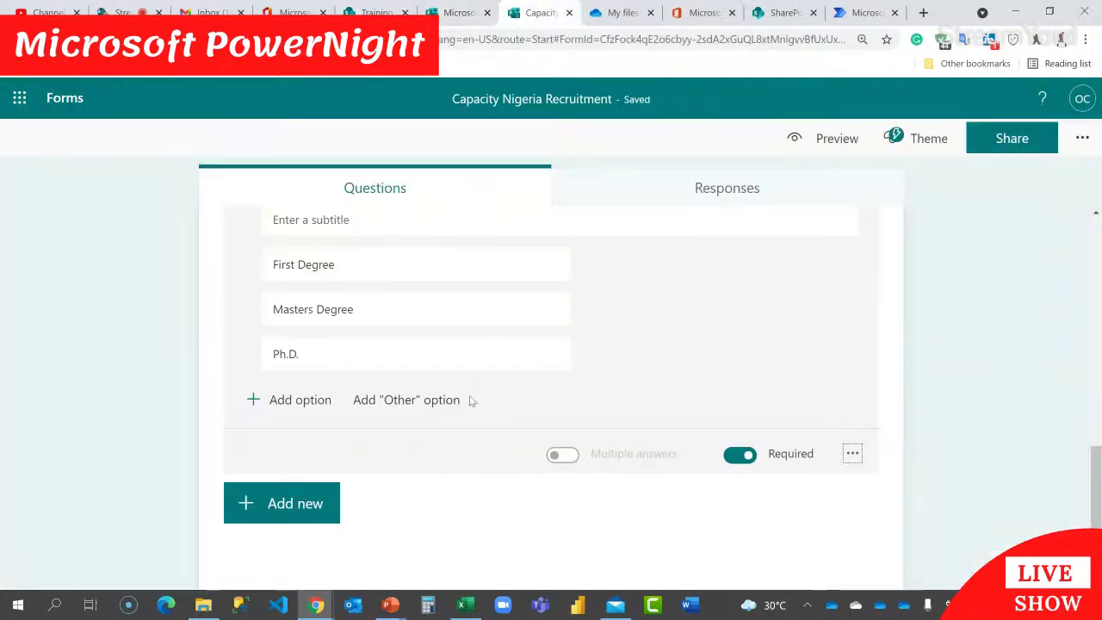
pyautogui.click(296, 504)
pyautogui.click(644, 504)
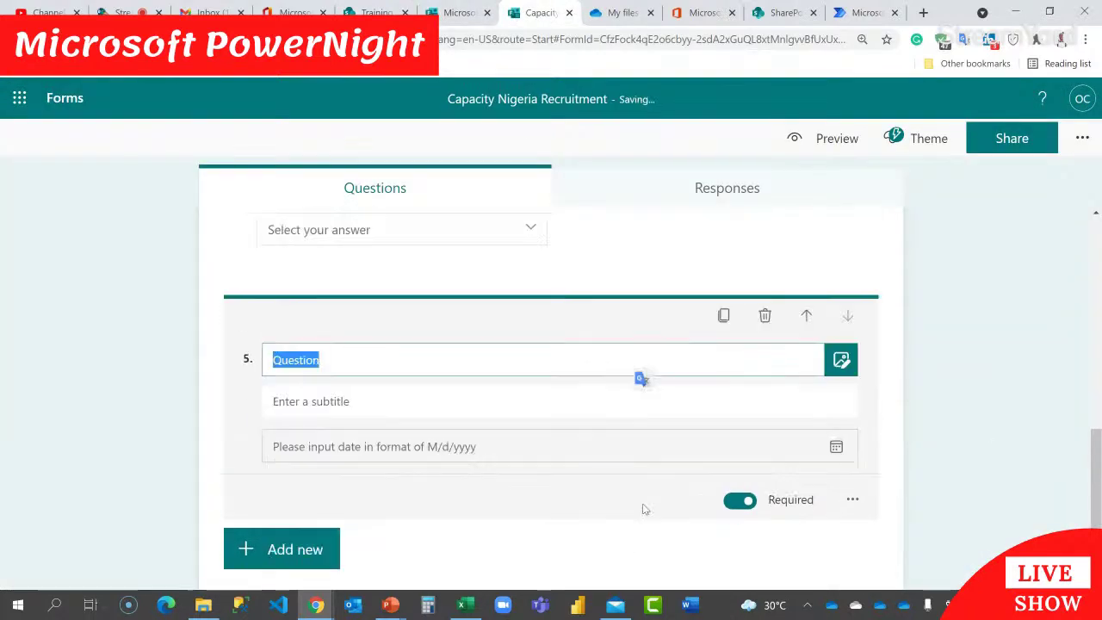
pyautogui.write('Date')
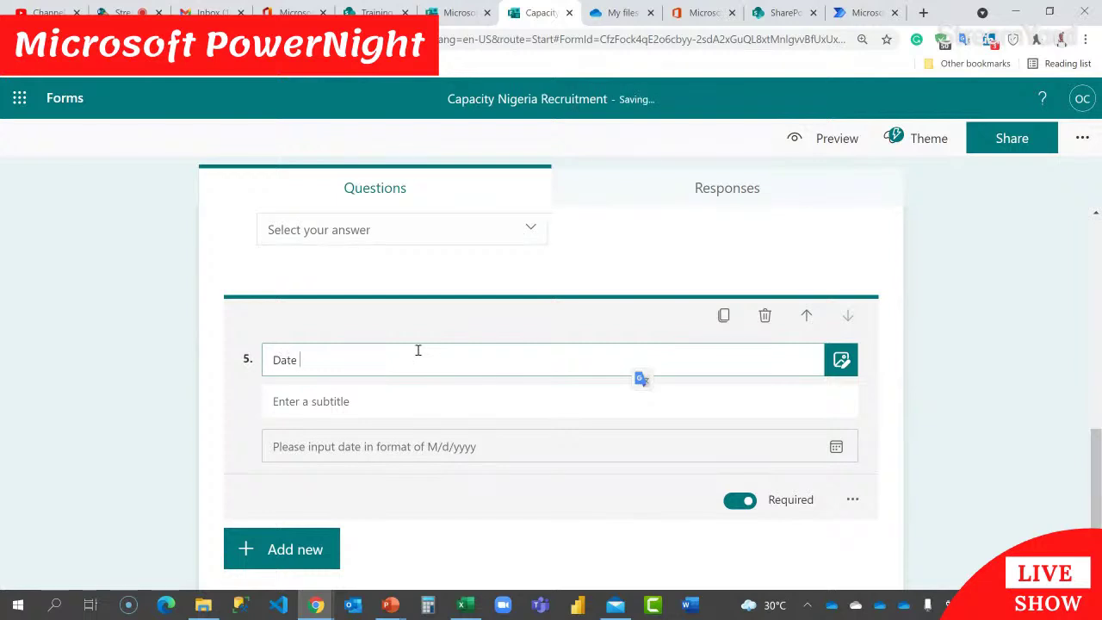
pyautogui.write(' of Birth')
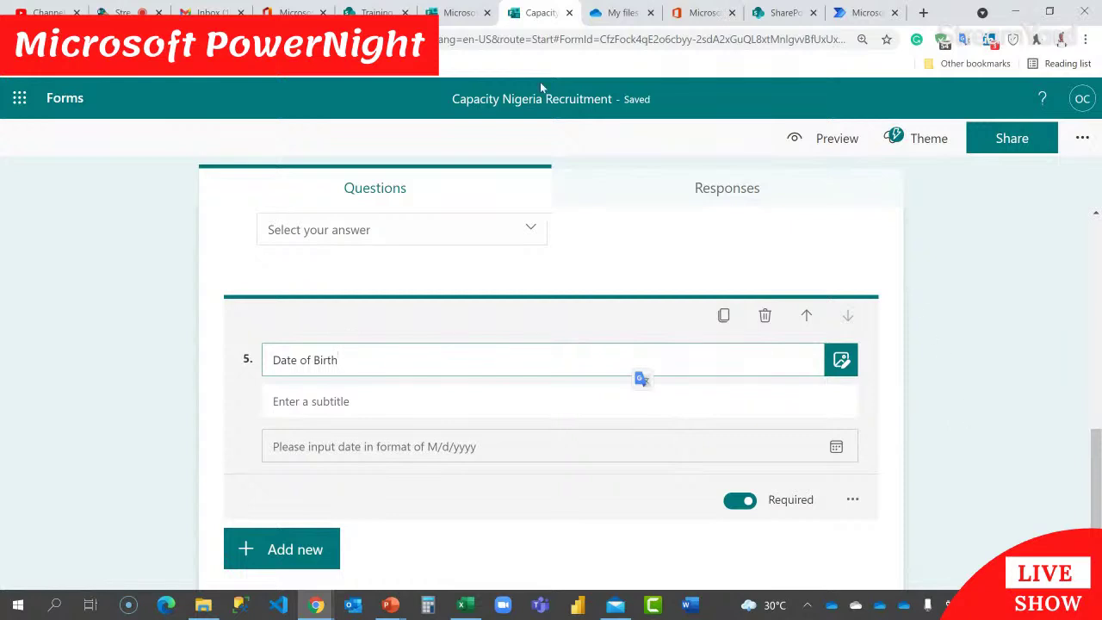
# Step: Check the Applicant CV list's column names, then finish editing the Date of Birth question
pyautogui.click(377, 12)
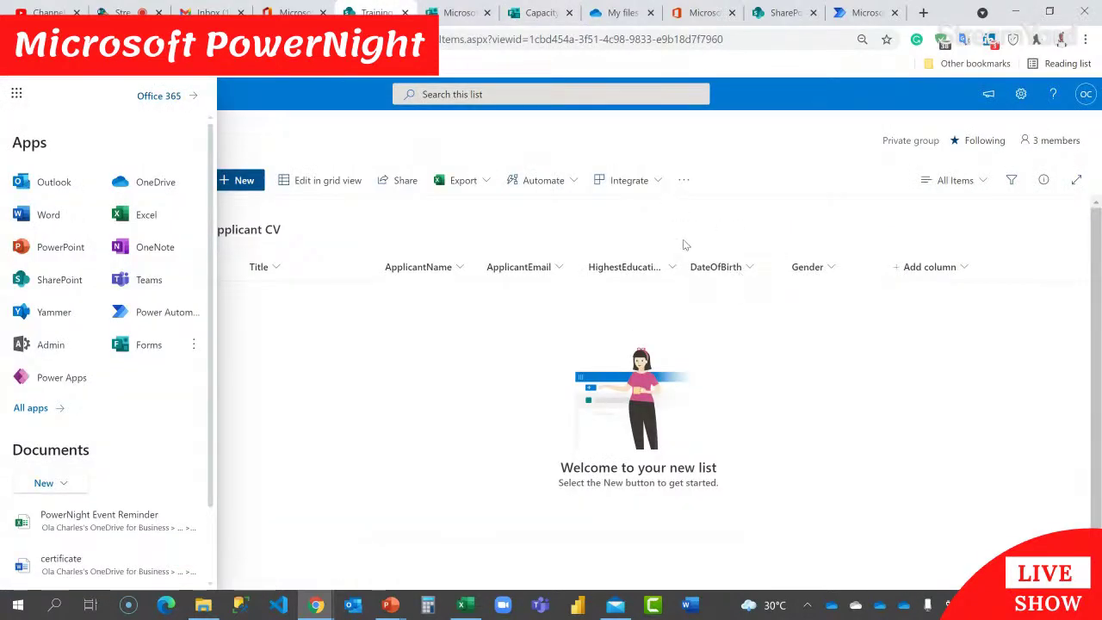
pyautogui.click(539, 12)
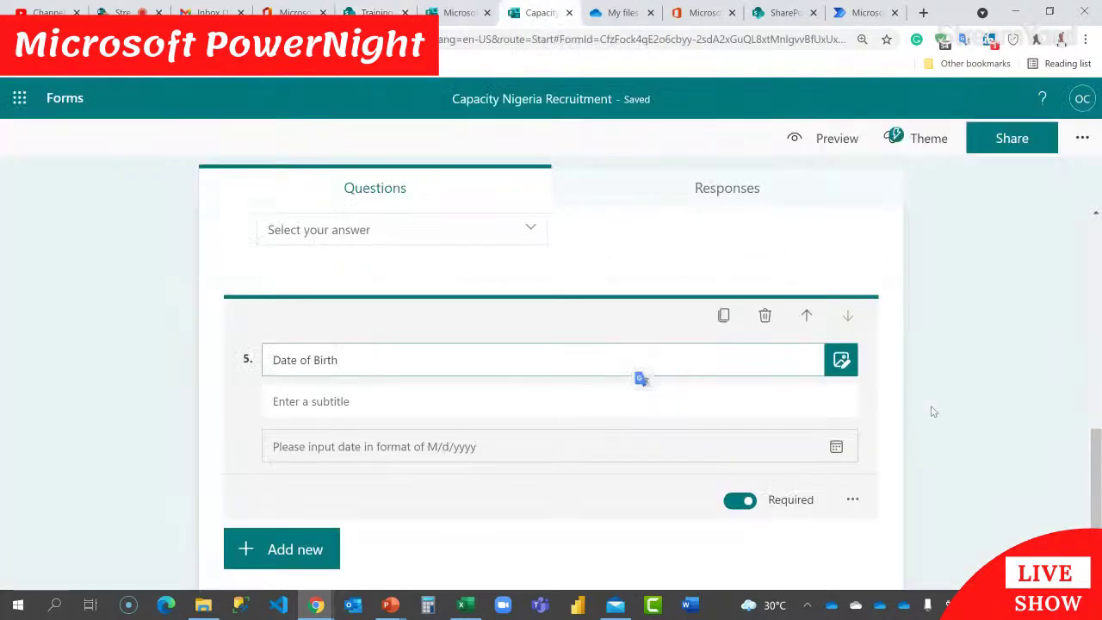
pyautogui.click(927, 400)
pyautogui.scroll(5, 753, 401)
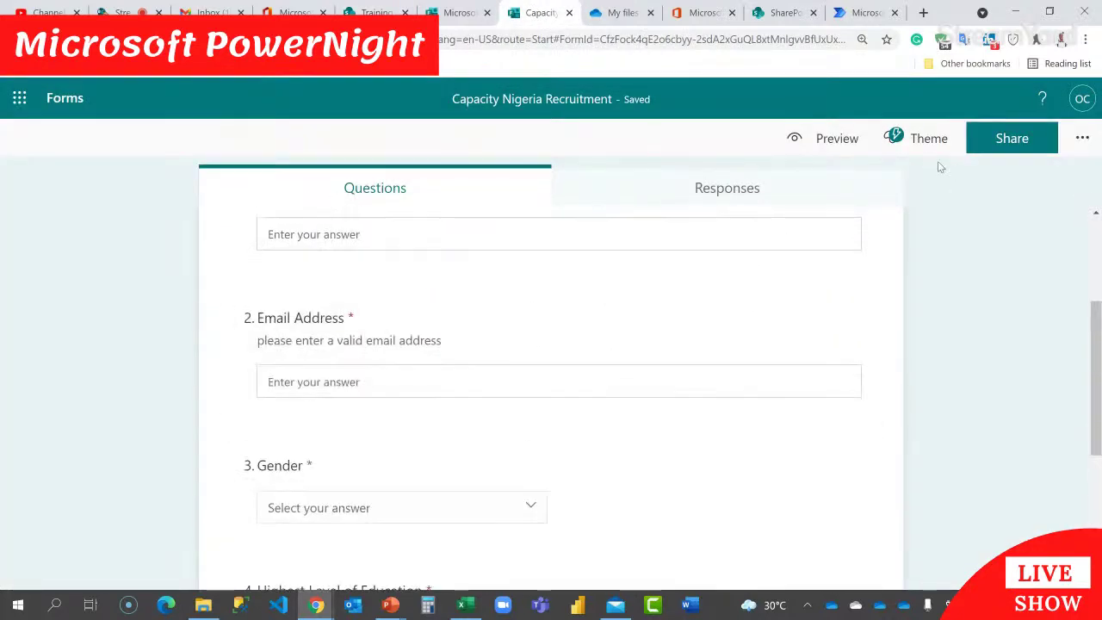
pyautogui.scroll(3, 889, 337)
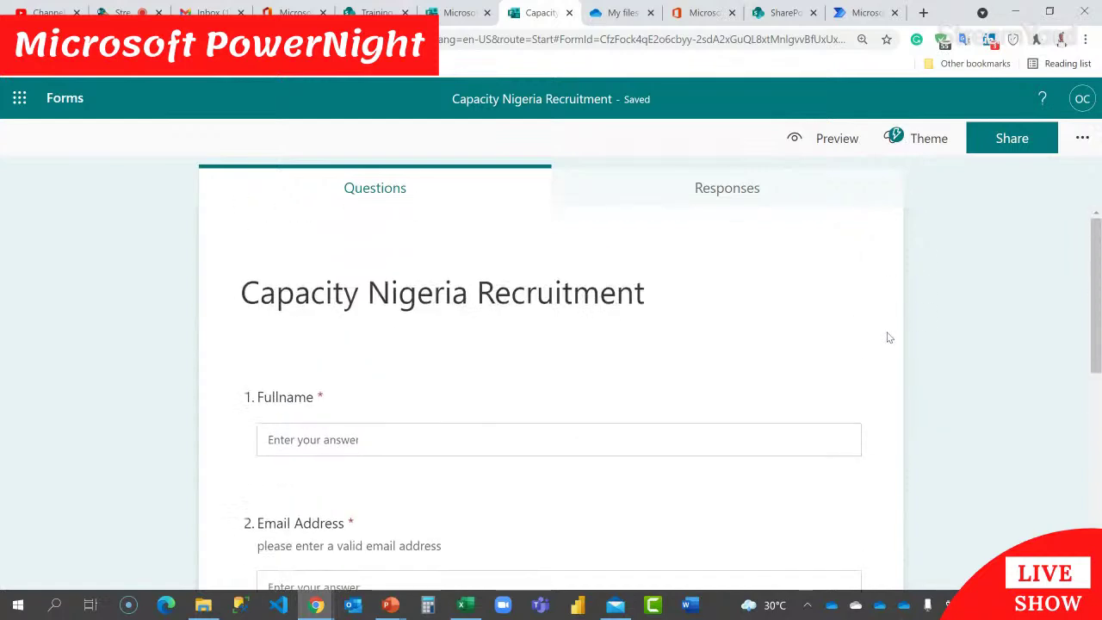
# Step: Apply the suggested photo theme showing two women in a meeting
pyautogui.click(915, 139)
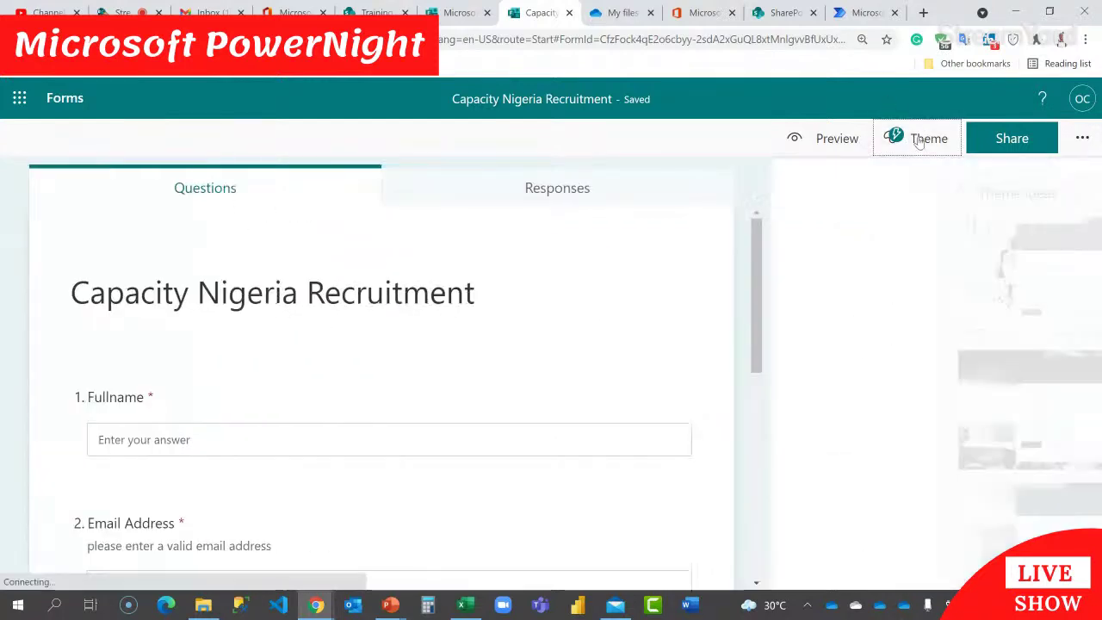
pyautogui.scroll(-4, 969, 297)
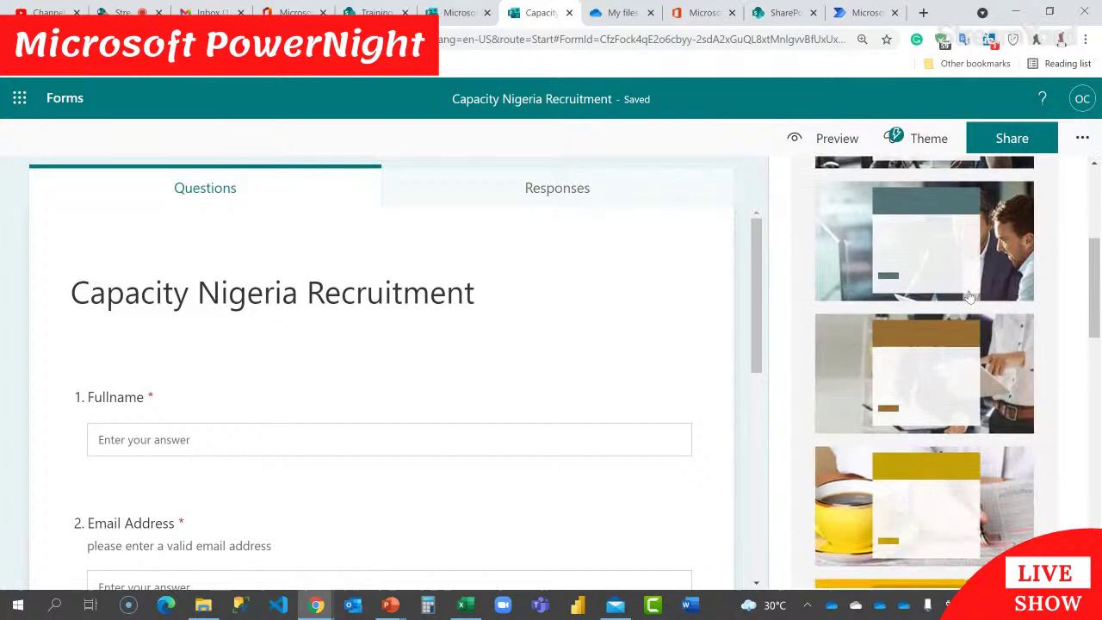
pyautogui.scroll(-8, 970, 297)
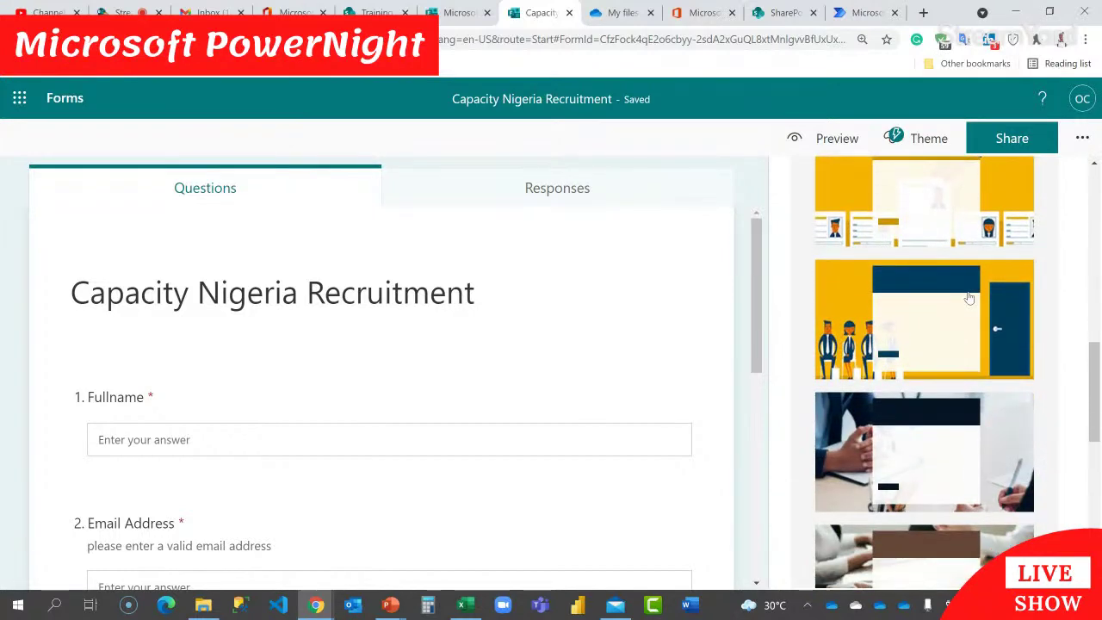
pyautogui.scroll(-1, 969, 297)
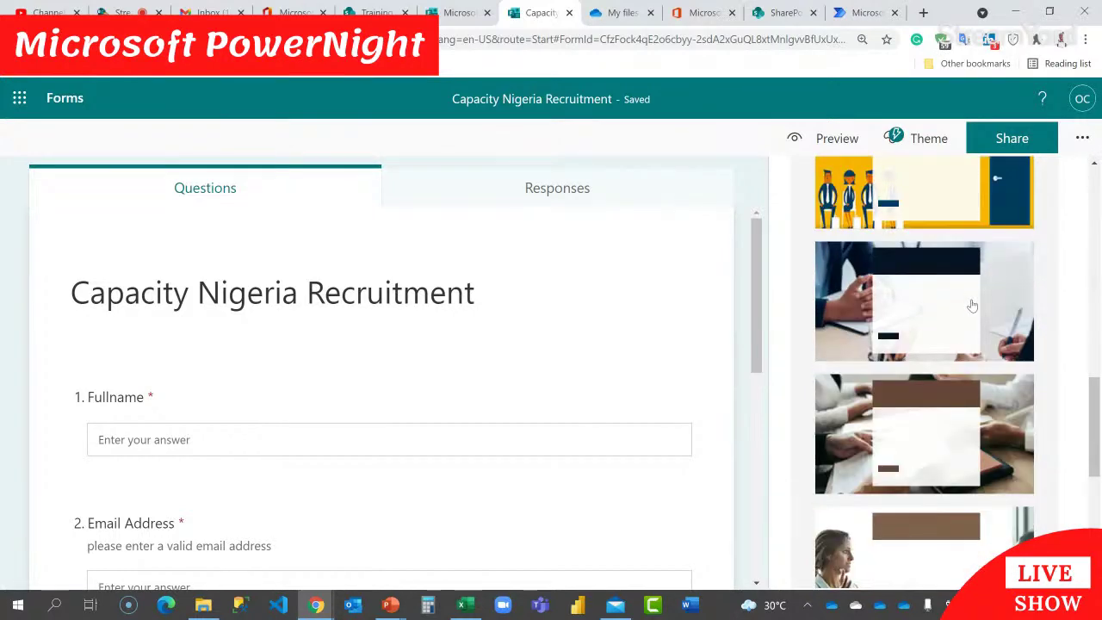
pyautogui.scroll(-2, 972, 306)
pyautogui.scroll(1, 976, 341)
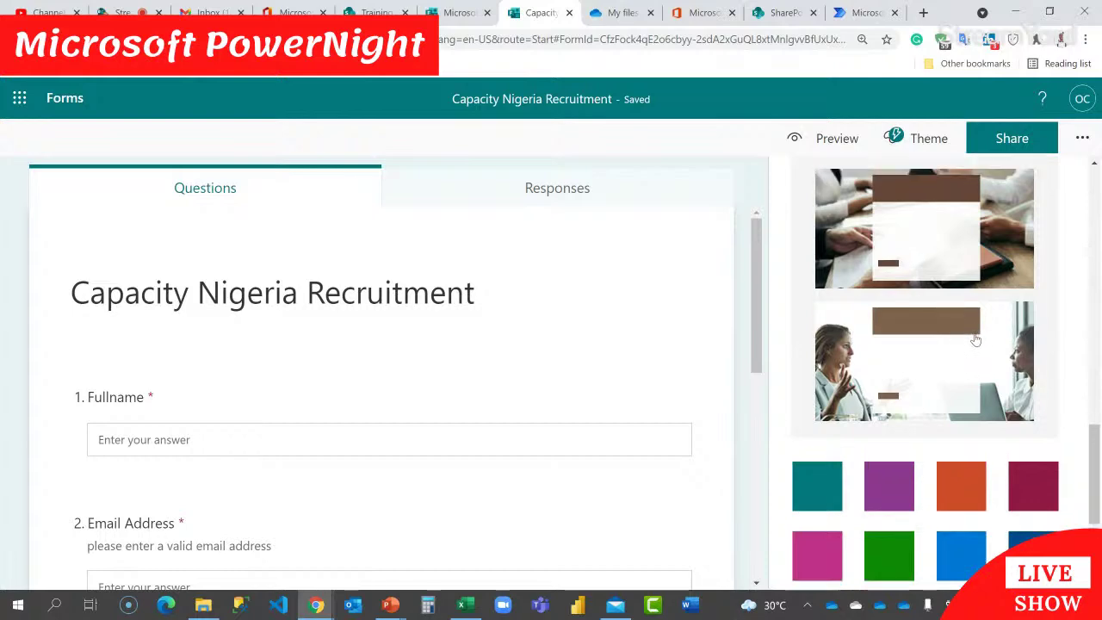
pyautogui.scroll(10, 975, 340)
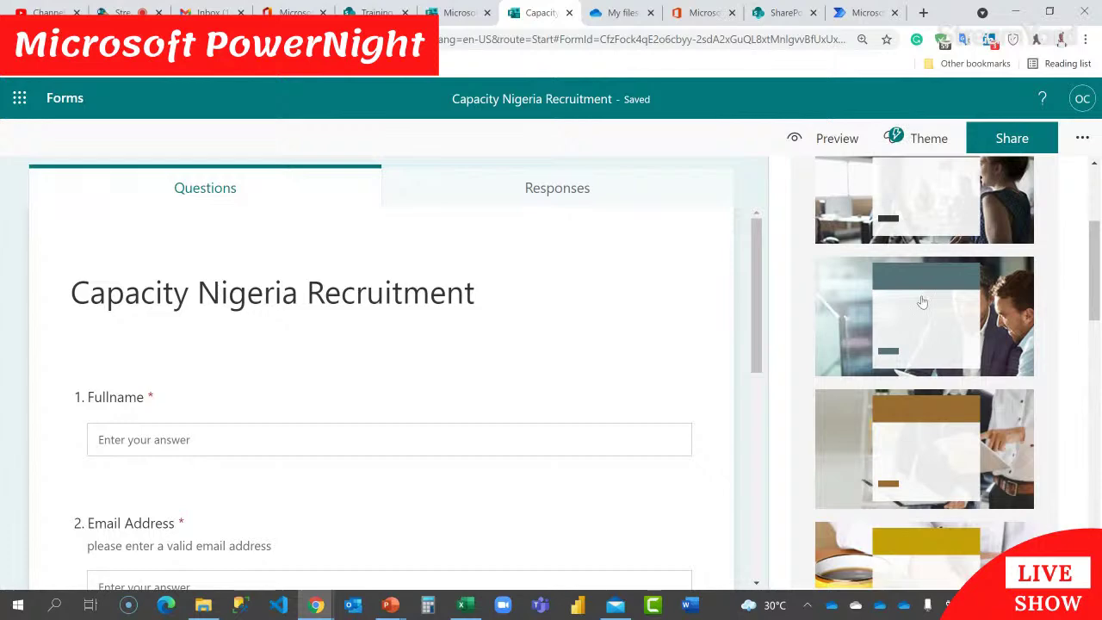
pyautogui.scroll(3, 921, 301)
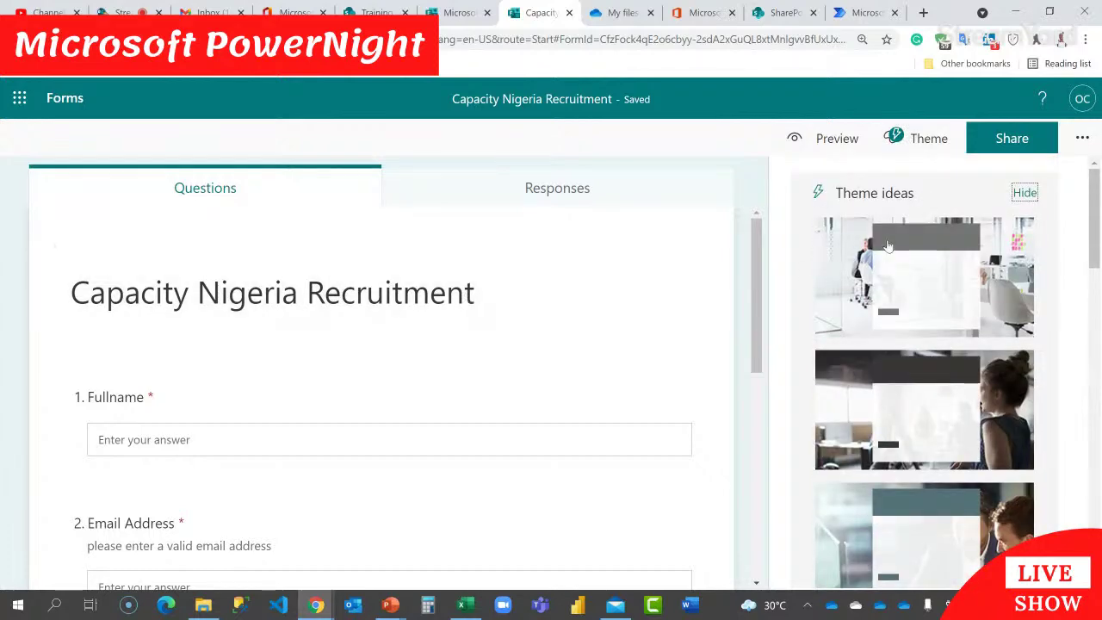
pyautogui.scroll(-5, 893, 264)
pyautogui.scroll(-5, 896, 264)
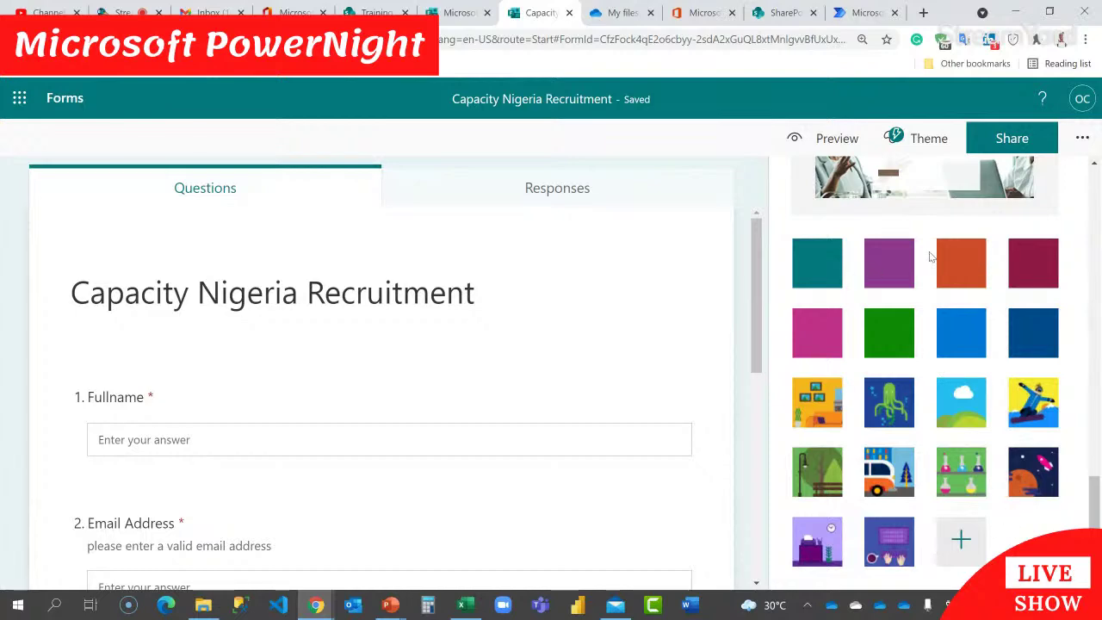
pyautogui.scroll(5, 925, 258)
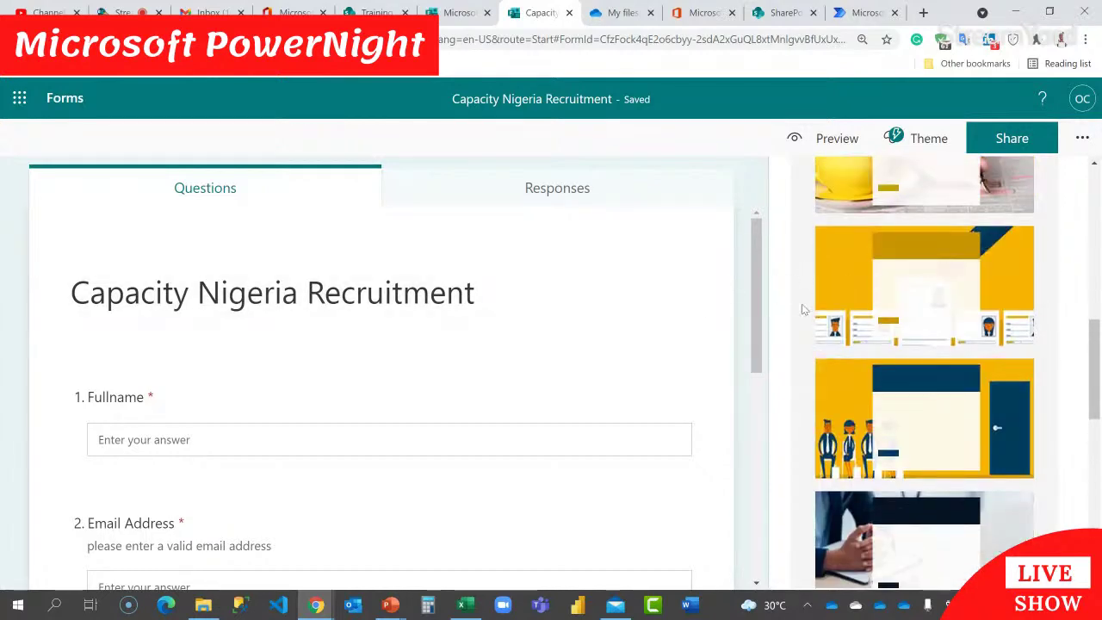
pyautogui.scroll(3, 887, 301)
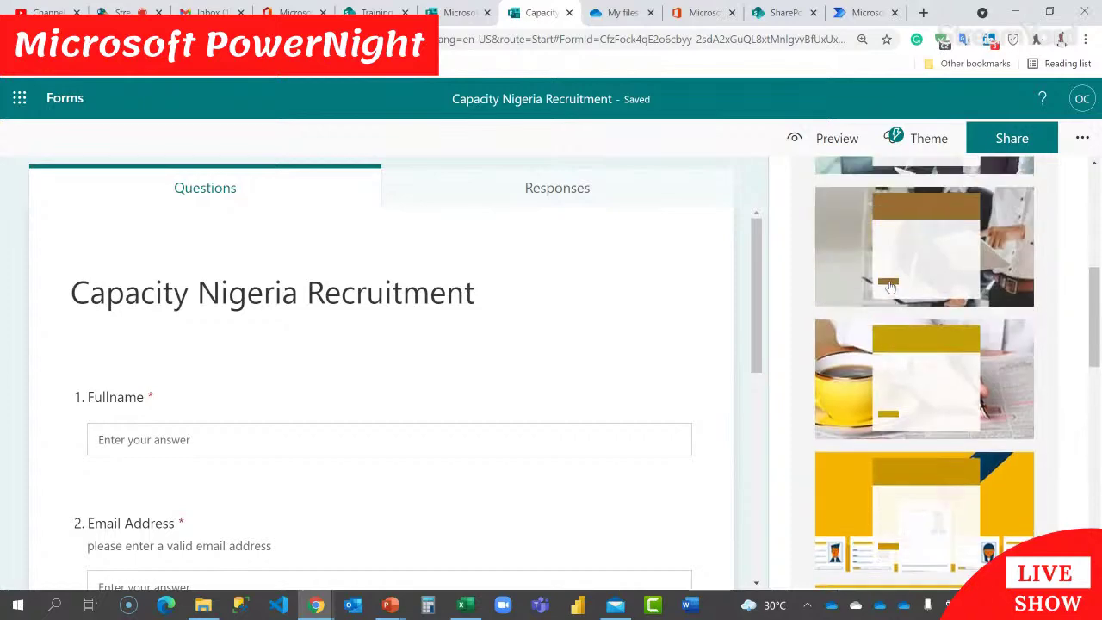
pyautogui.scroll(3, 891, 286)
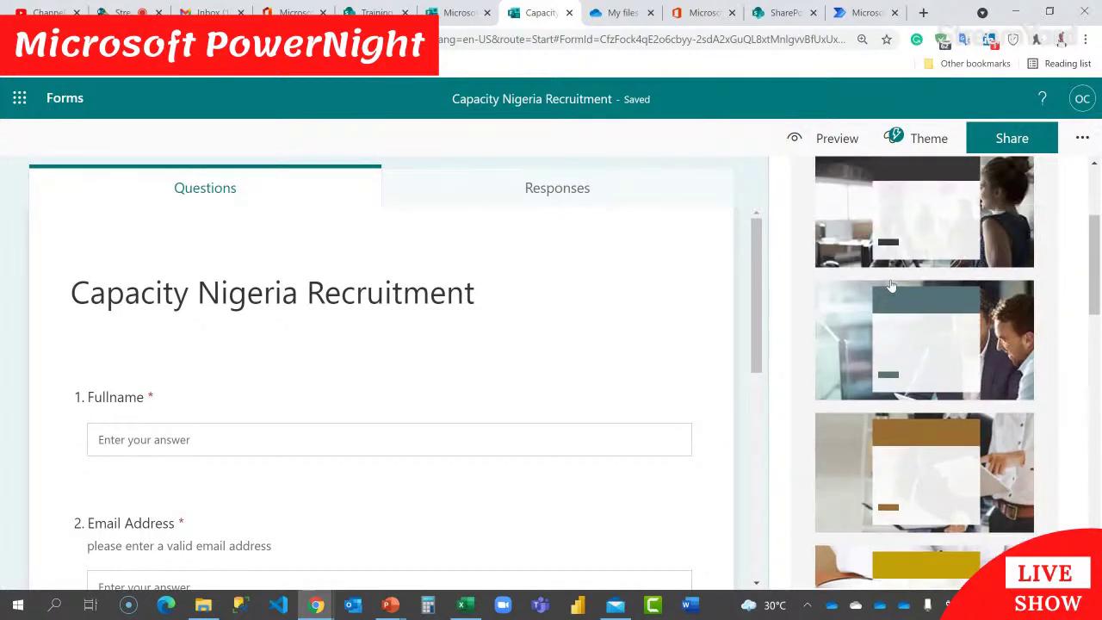
pyautogui.scroll(2, 891, 286)
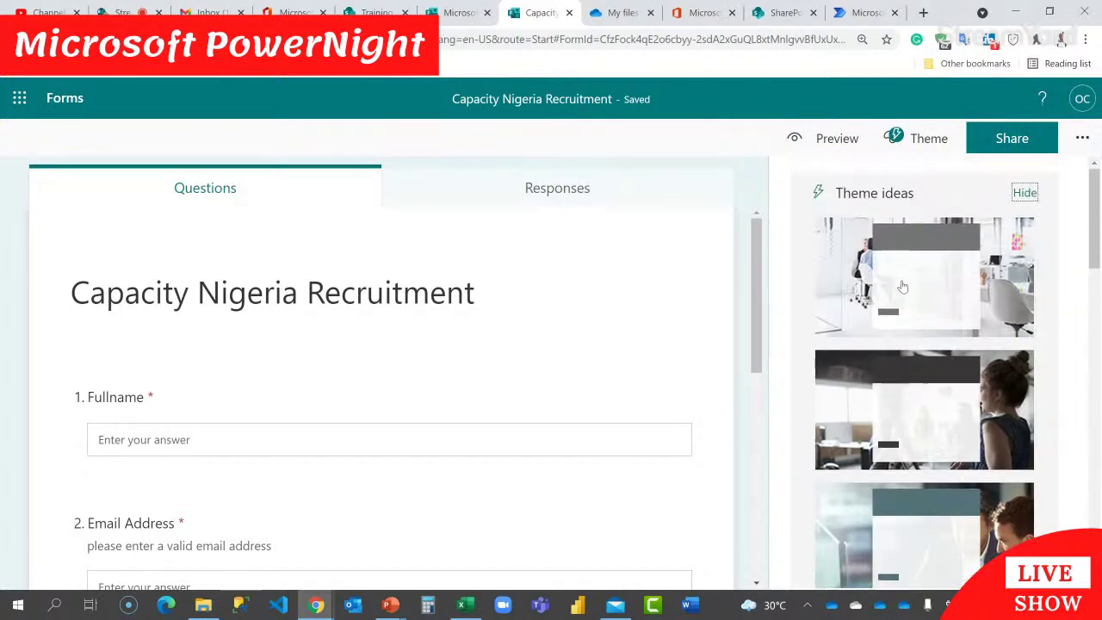
pyautogui.scroll(-10, 947, 293)
pyautogui.scroll(-4, 956, 295)
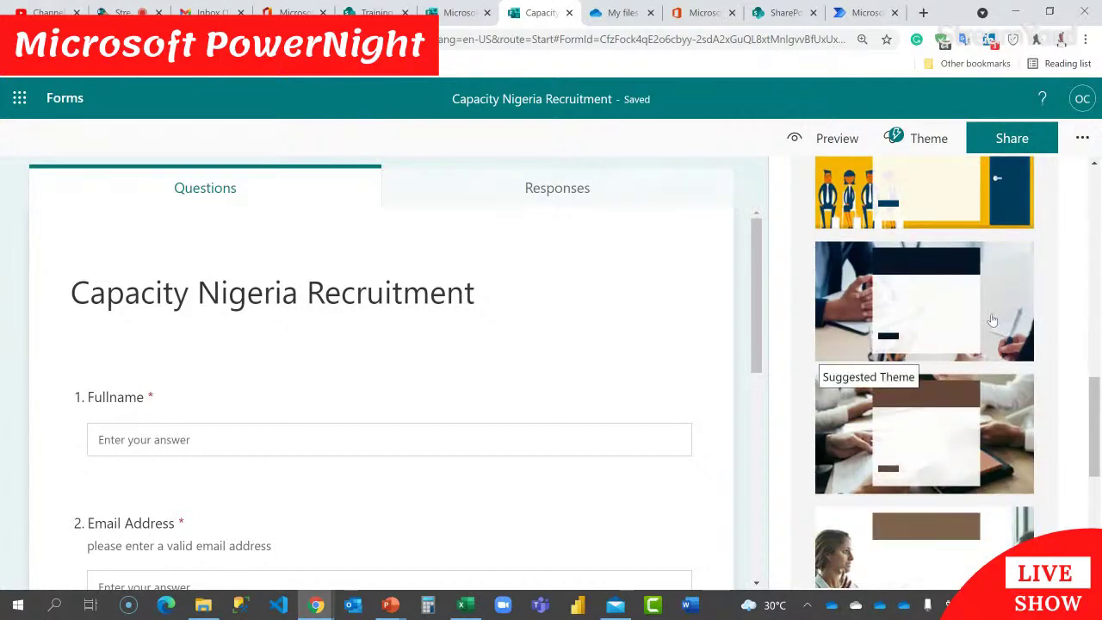
pyautogui.scroll(-3, 995, 322)
pyautogui.click(982, 340)
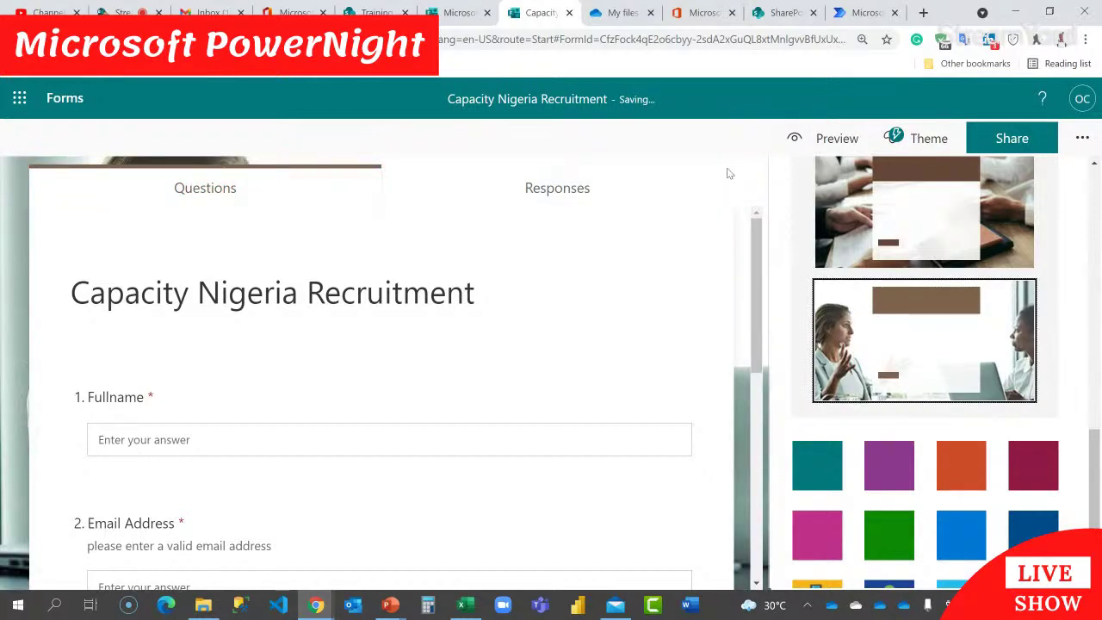
# Step: Preview the themed form as respondents will see it
pyautogui.scroll(-5, 762, 237)
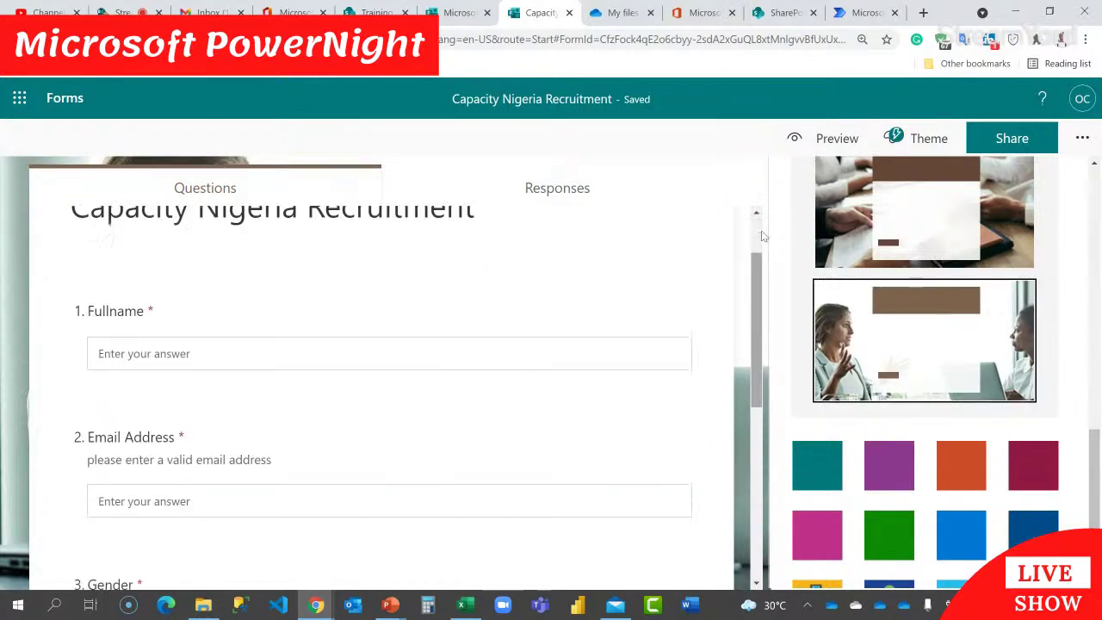
pyautogui.scroll(5, 762, 237)
pyautogui.click(840, 137)
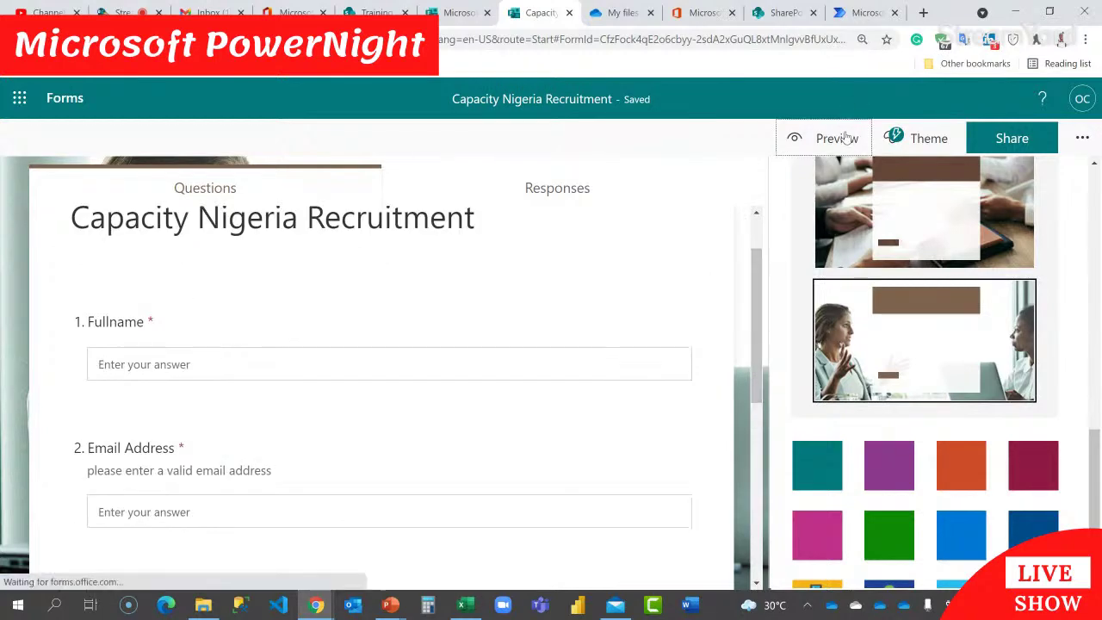
# Step: Leave the preview and add an opening section titled 'Click Next to Proceed'
pyautogui.scroll(-4, 785, 242)
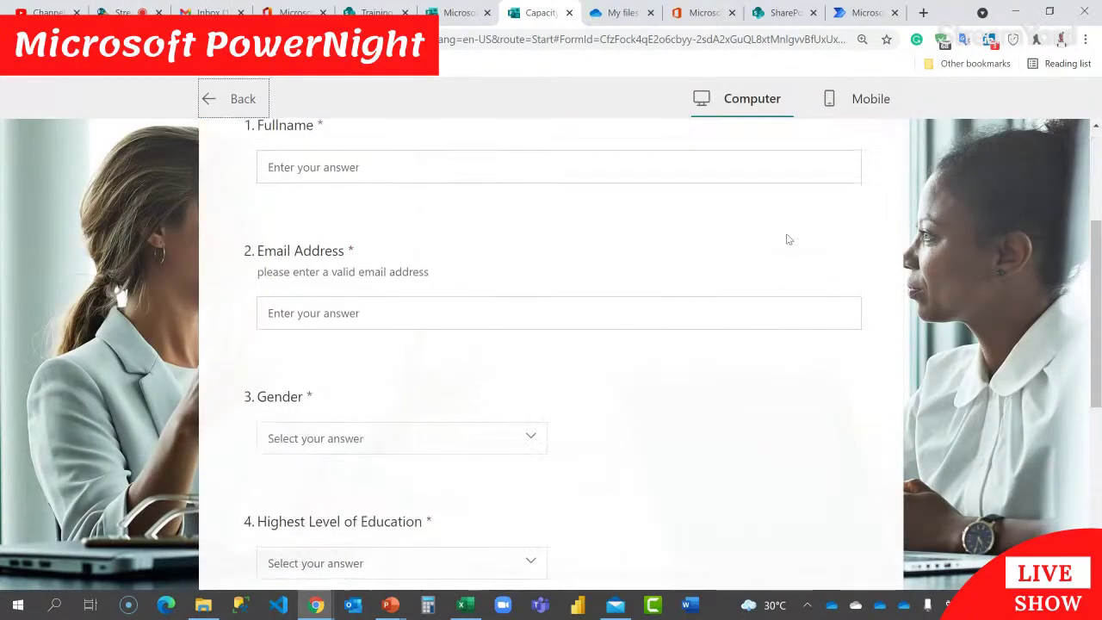
pyautogui.scroll(-3, 788, 240)
pyautogui.scroll(3, 790, 240)
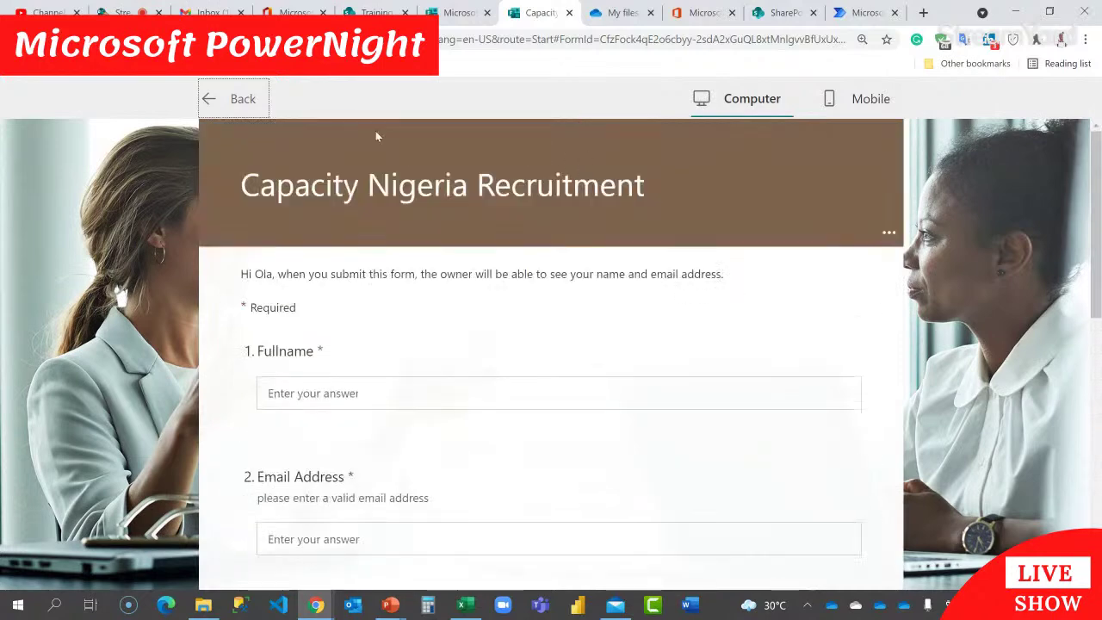
pyautogui.click(246, 101)
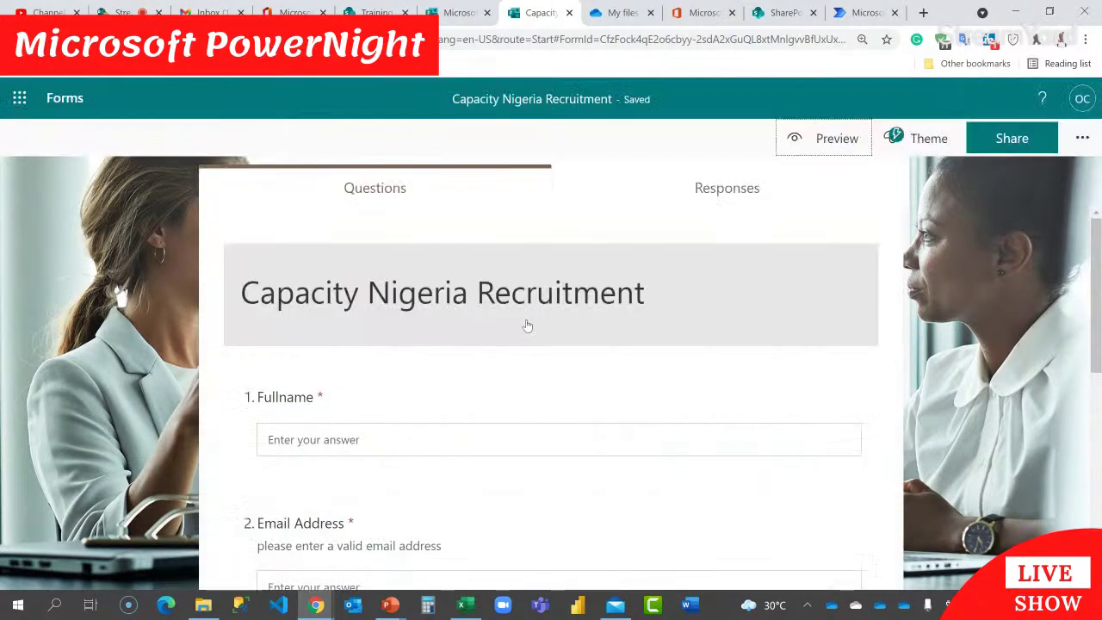
pyautogui.click(528, 326)
pyautogui.click(451, 330)
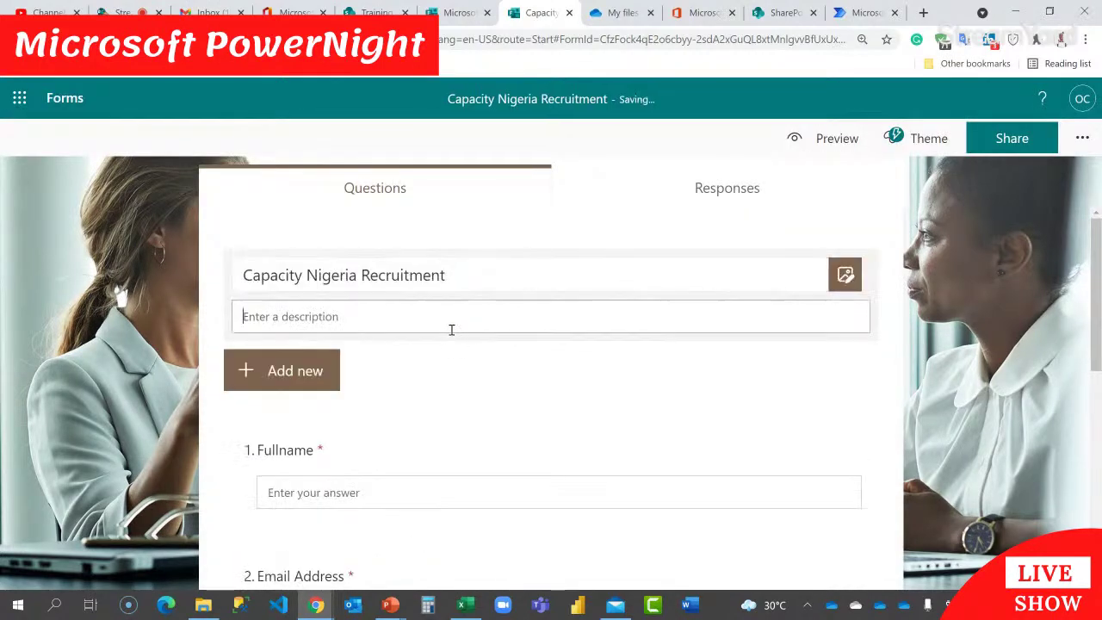
pyautogui.click(312, 369)
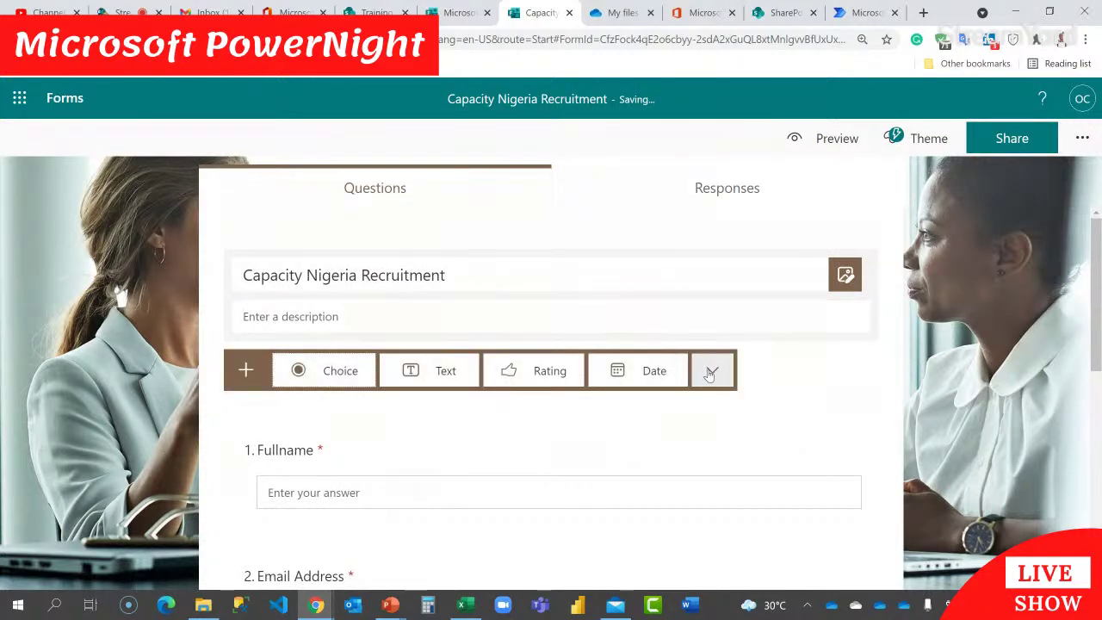
pyautogui.click(709, 374)
pyautogui.click(768, 543)
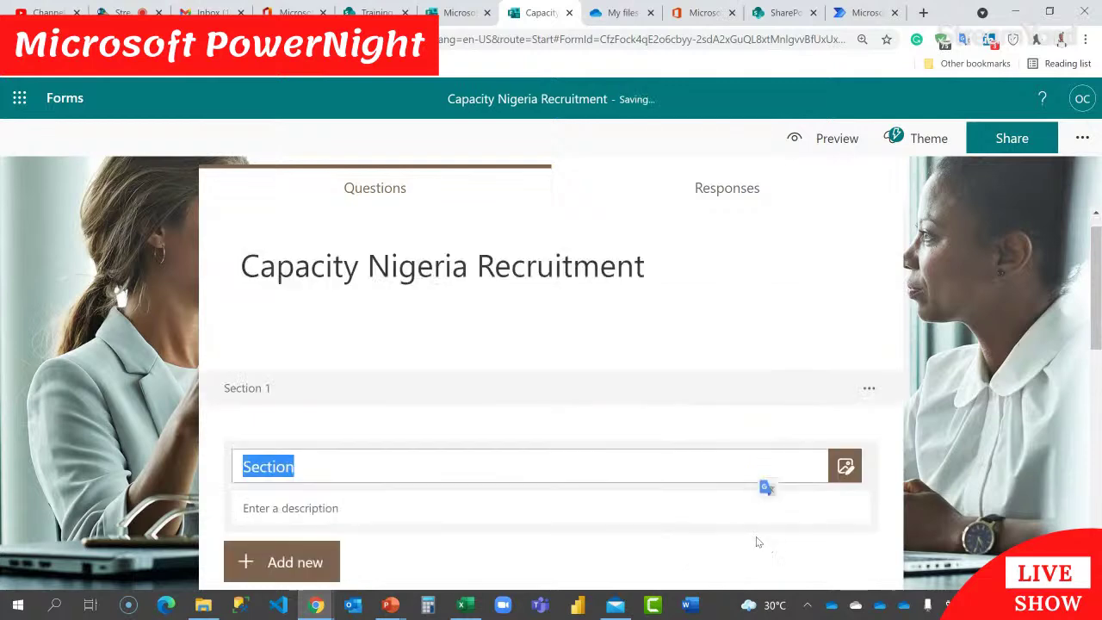
pyautogui.scroll(-2, 350, 477)
pyautogui.write('C')
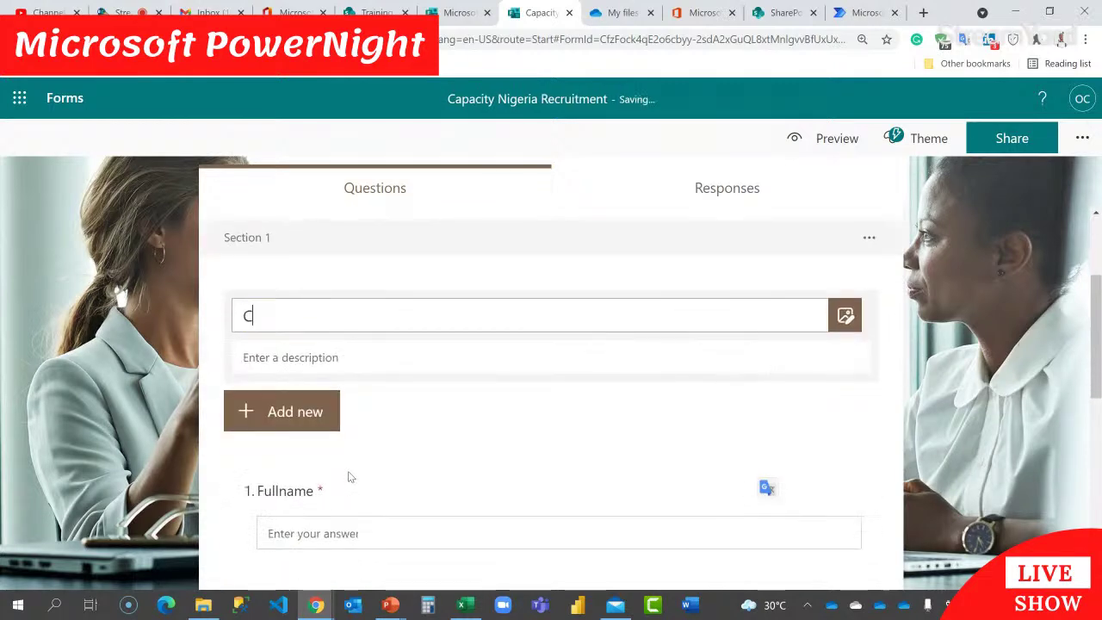
pyautogui.write('lick Next to Proceed')
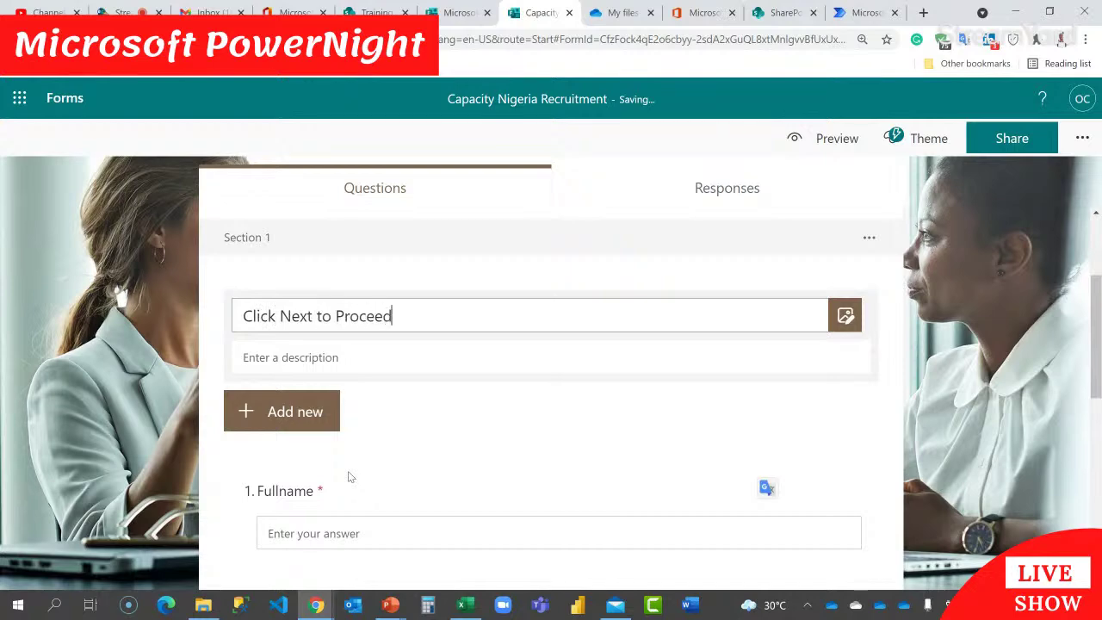
# Step: Add a second section titled 'Your Details' below the first
pyautogui.click(284, 428)
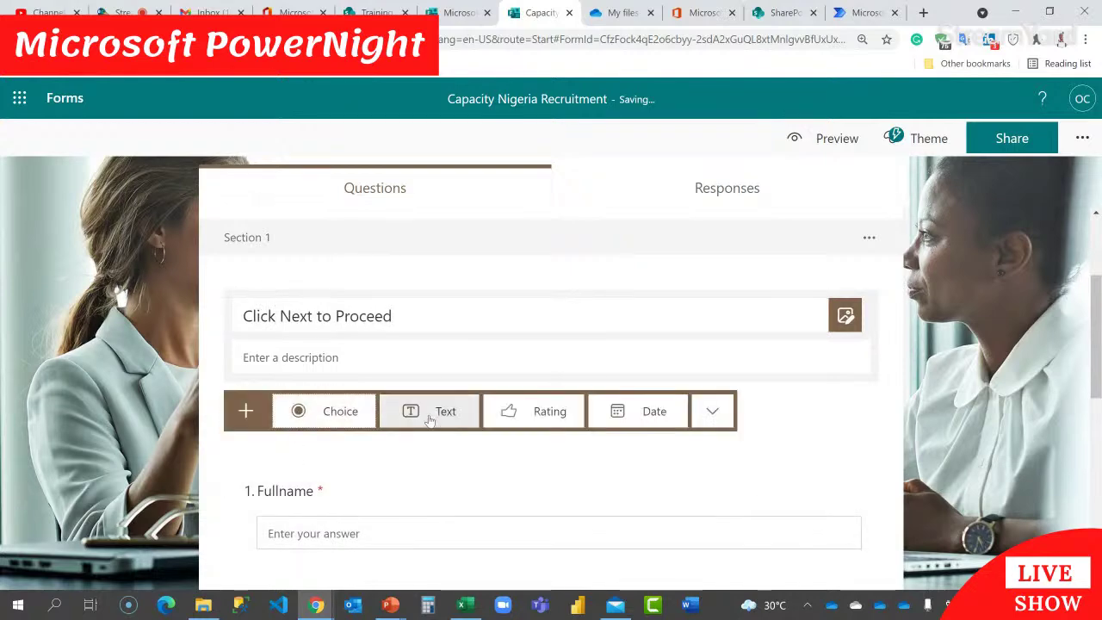
pyautogui.scroll(-1, 697, 387)
pyautogui.click(714, 336)
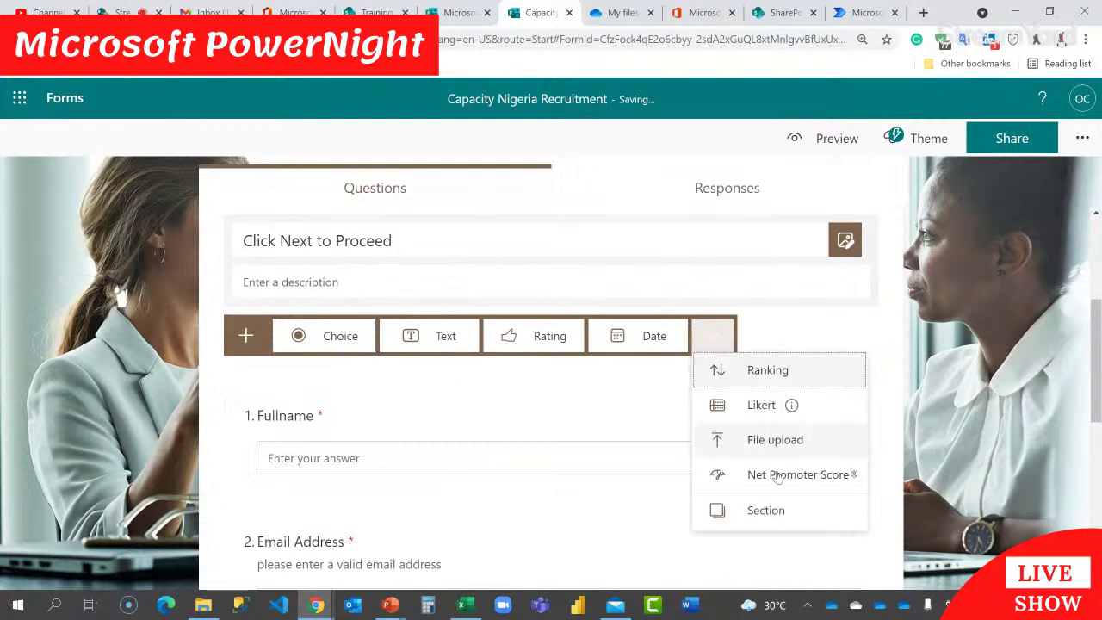
pyautogui.click(767, 511)
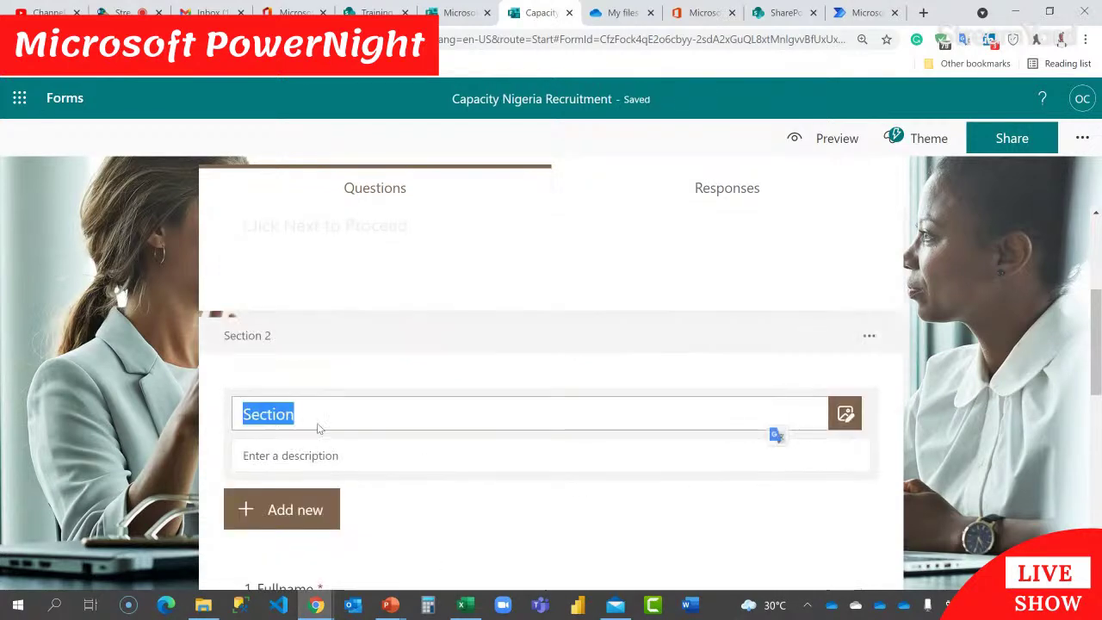
pyautogui.write('Yor')
pyautogui.press('BackSpace')
pyautogui.press('BackSpace')
pyautogui.press('BackSpace')
pyautogui.press('BackSpace')
pyautogui.press('BackSpace')
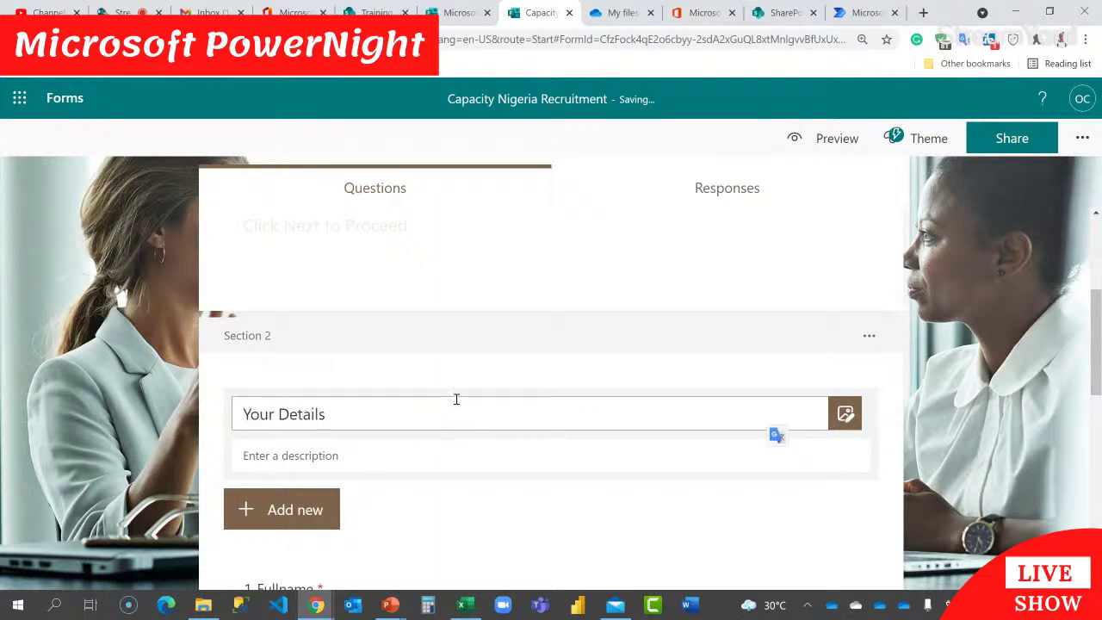
pyautogui.scroll(3, 278, 425)
pyautogui.scroll(-1, 336, 483)
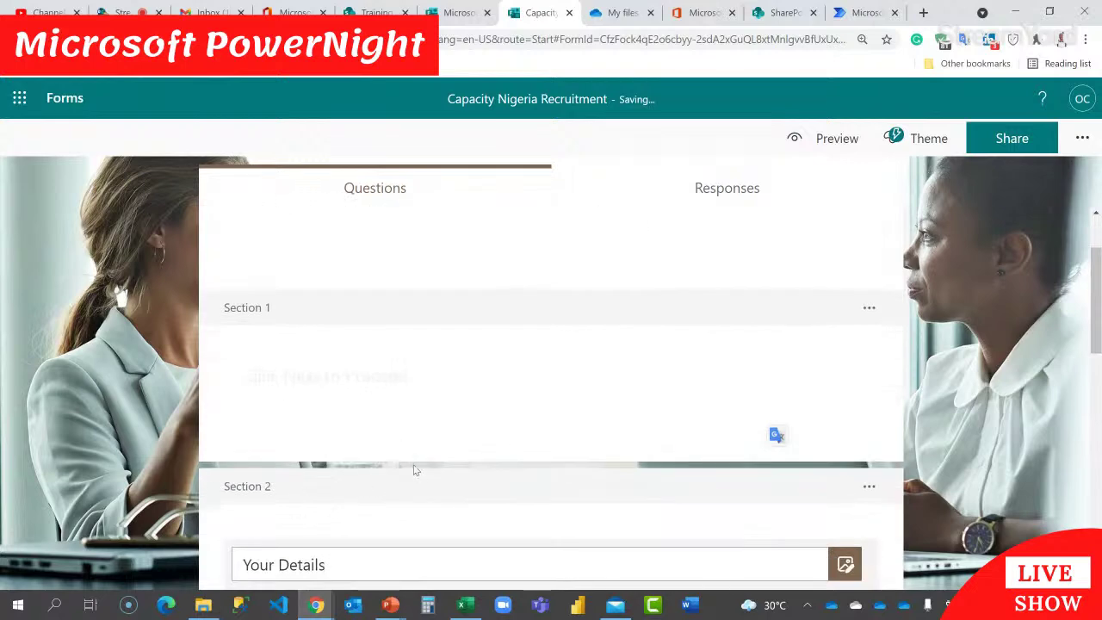
pyautogui.scroll(-1, 422, 458)
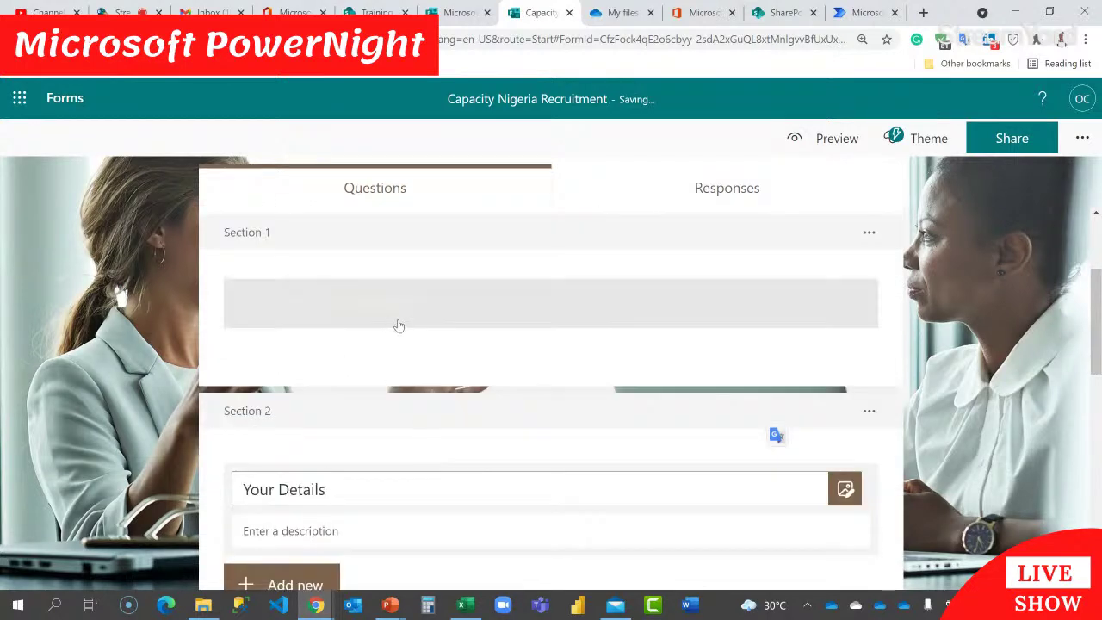
# Step: Start inserting media into the Click Next to Proceed section and bring up the PowerPoint windows
pyautogui.click(429, 324)
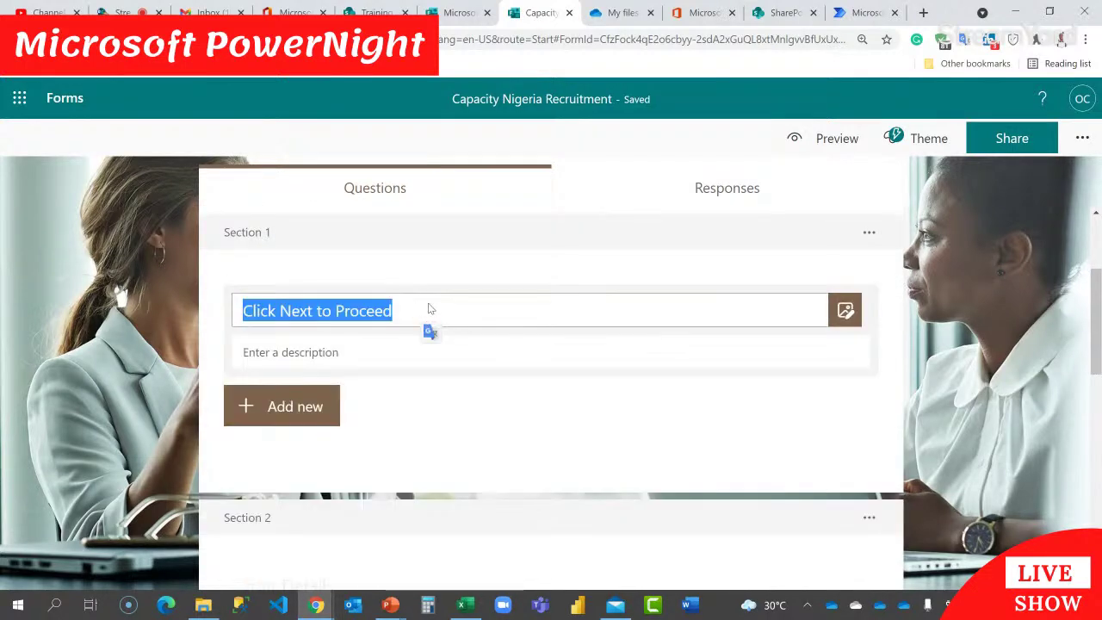
pyautogui.click(431, 320)
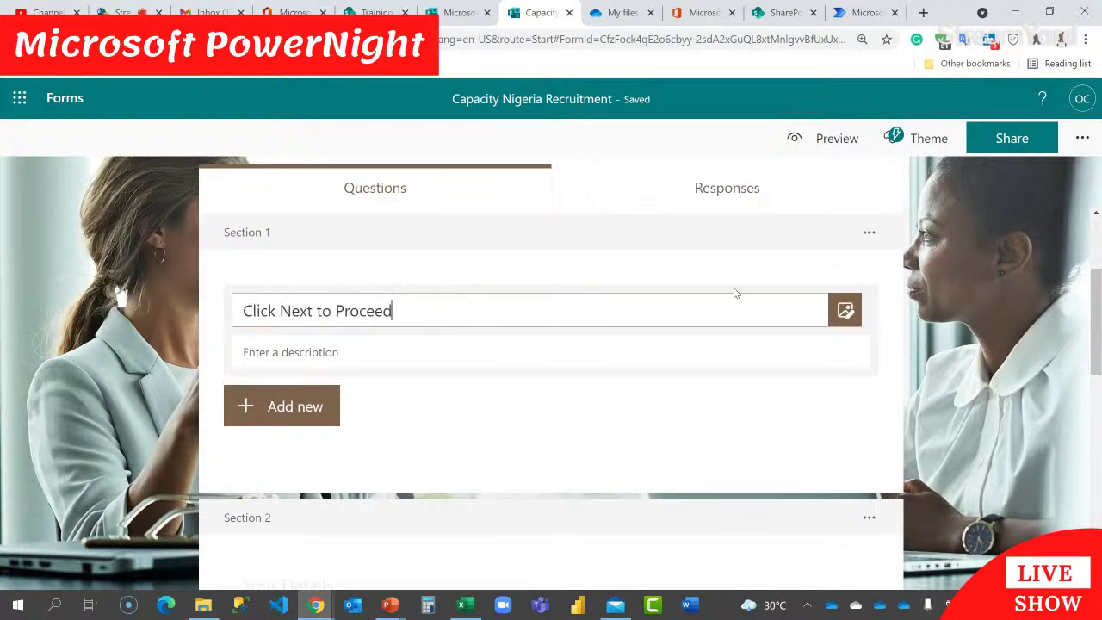
pyautogui.click(846, 312)
pyautogui.click(391, 605)
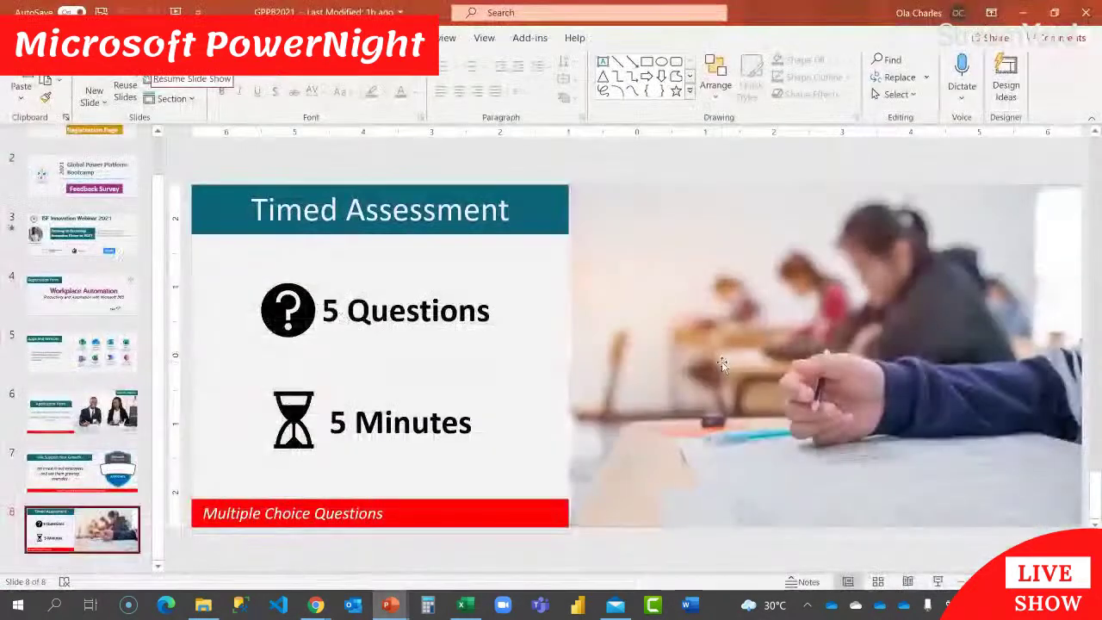
pyautogui.click(372, 551)
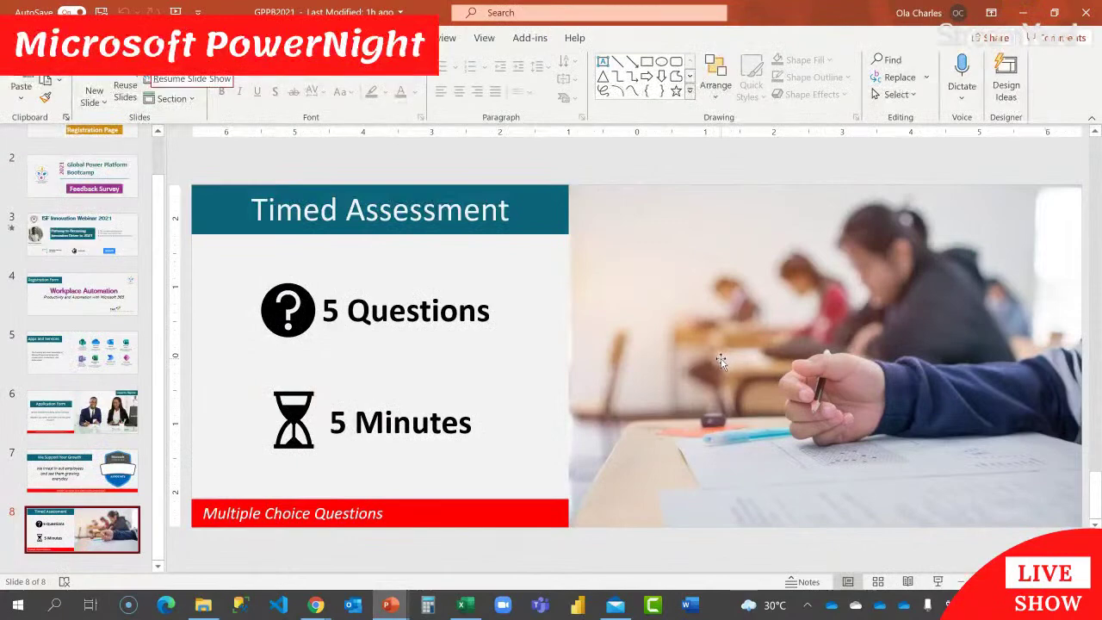
pyautogui.click(83, 413)
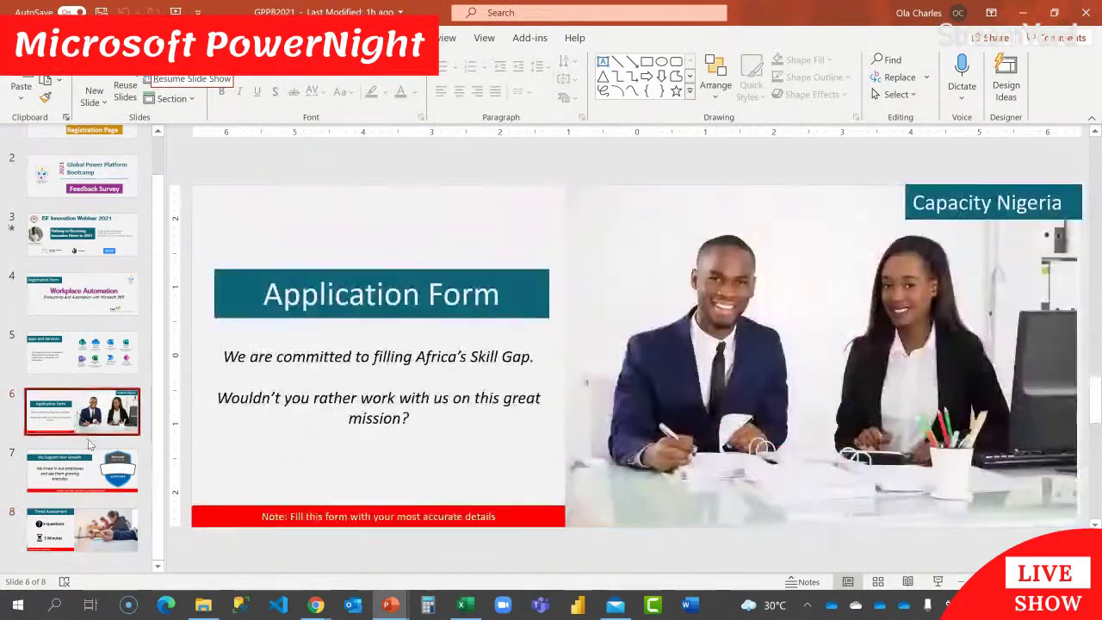
pyautogui.click(90, 459)
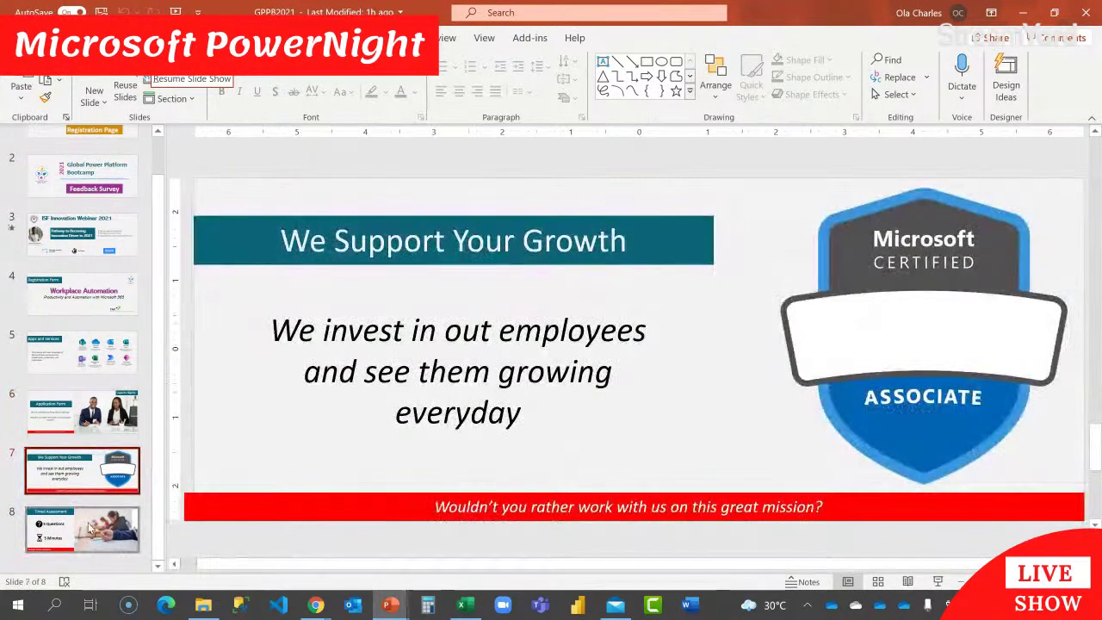
pyautogui.click(86, 521)
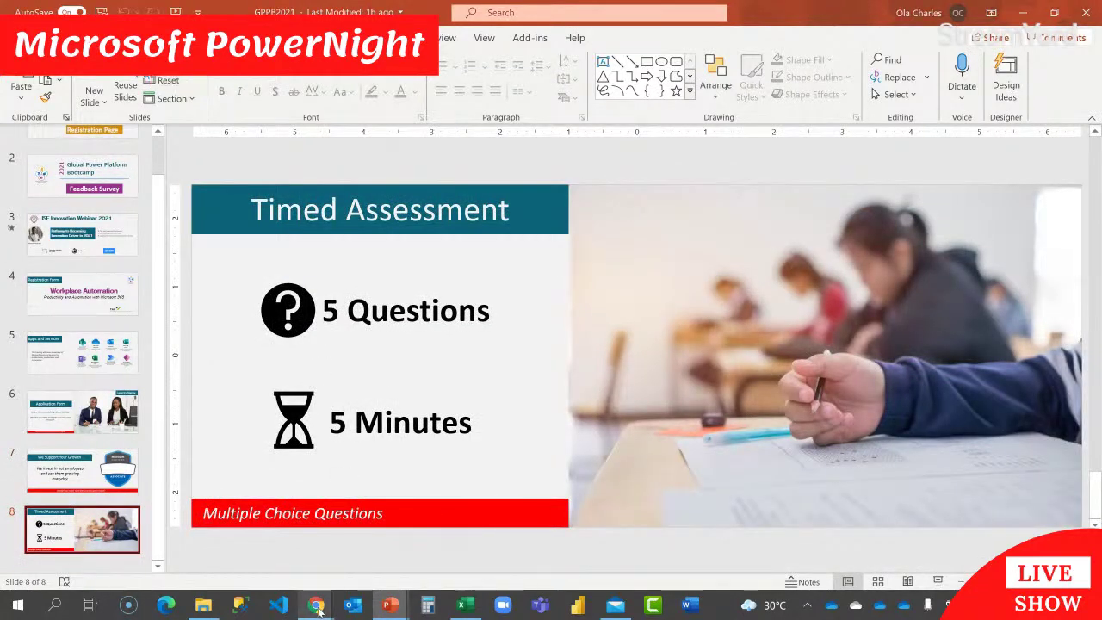
pyautogui.moveTo(318, 607)
pyautogui.click(240, 560)
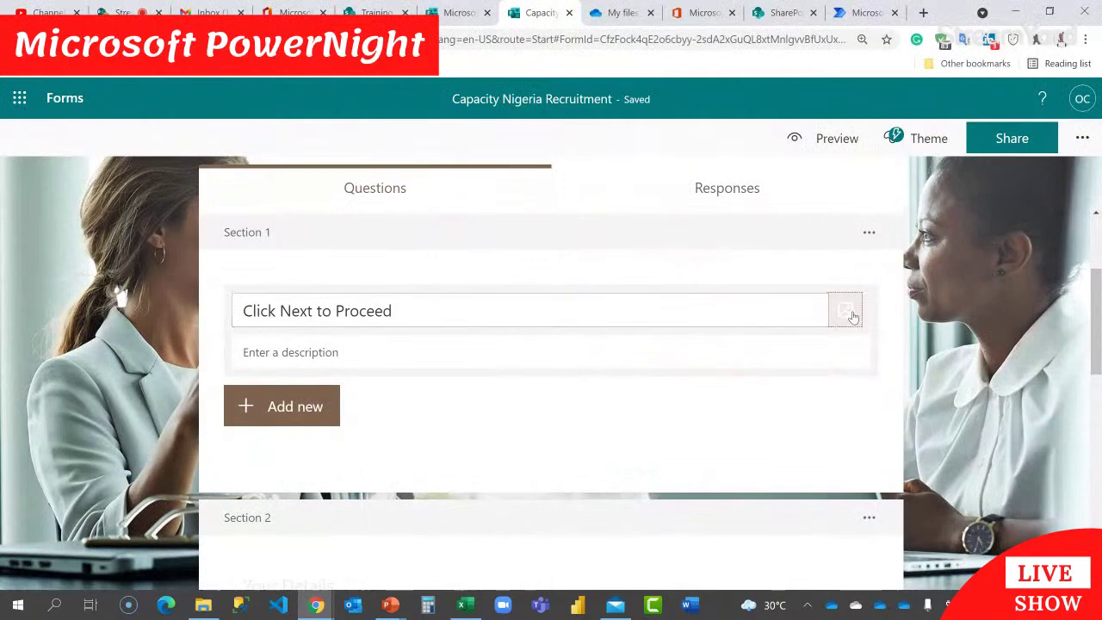
# Step: Insert the Application Form image from OneDrive into the Click Next to Proceed section
pyautogui.click(845, 310)
pyautogui.click(870, 250)
pyautogui.click(793, 229)
pyautogui.scroll(-5, 905, 467)
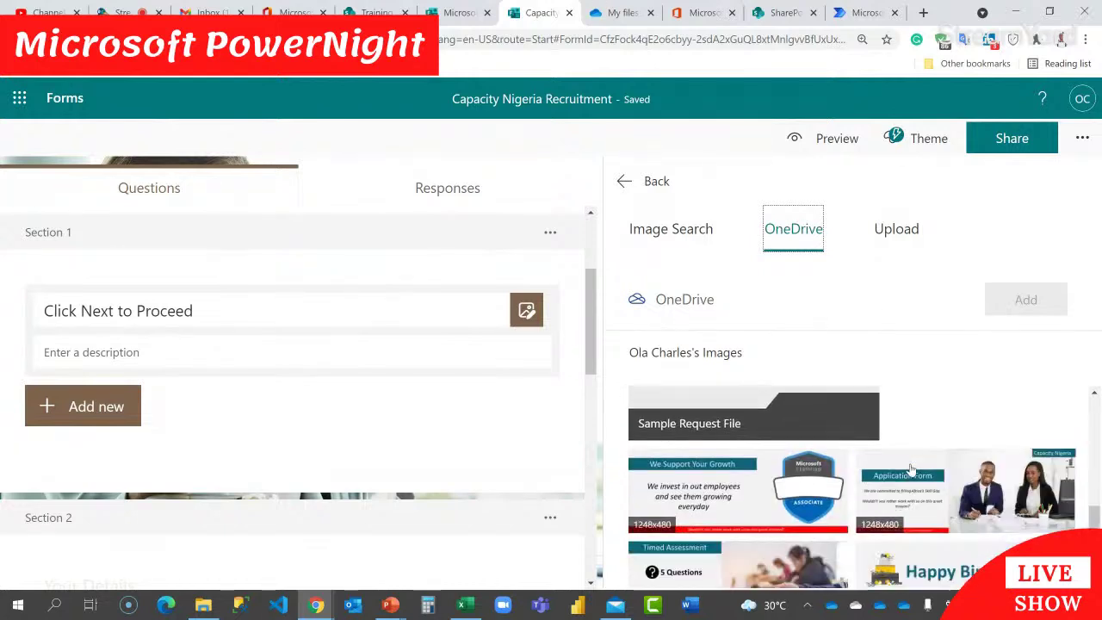
pyautogui.scroll(-2, 910, 472)
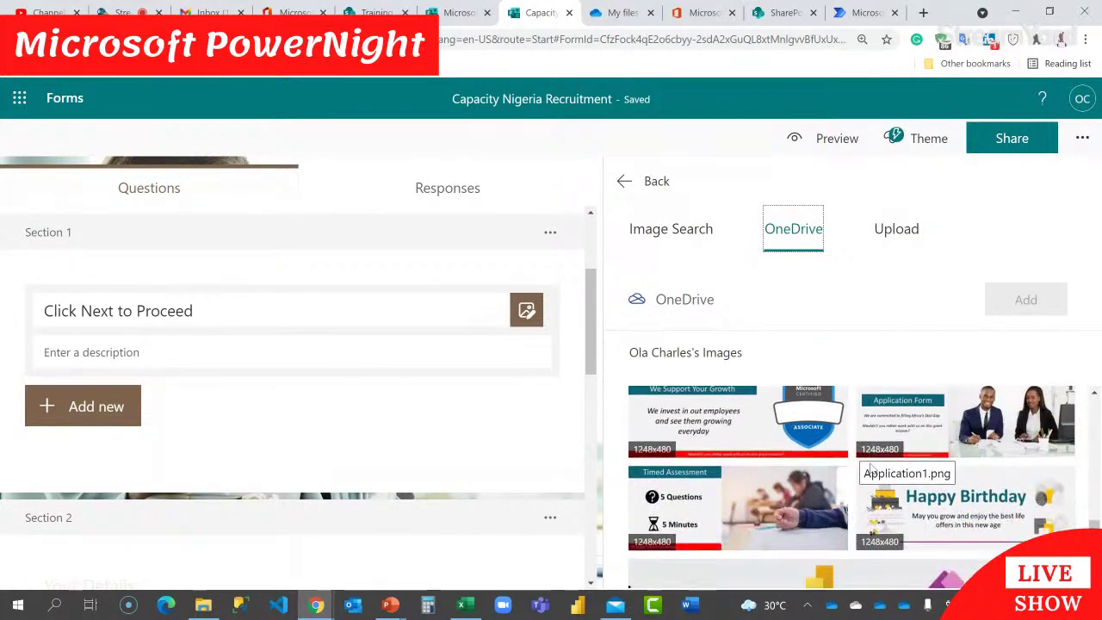
pyautogui.click(985, 454)
pyautogui.click(1026, 300)
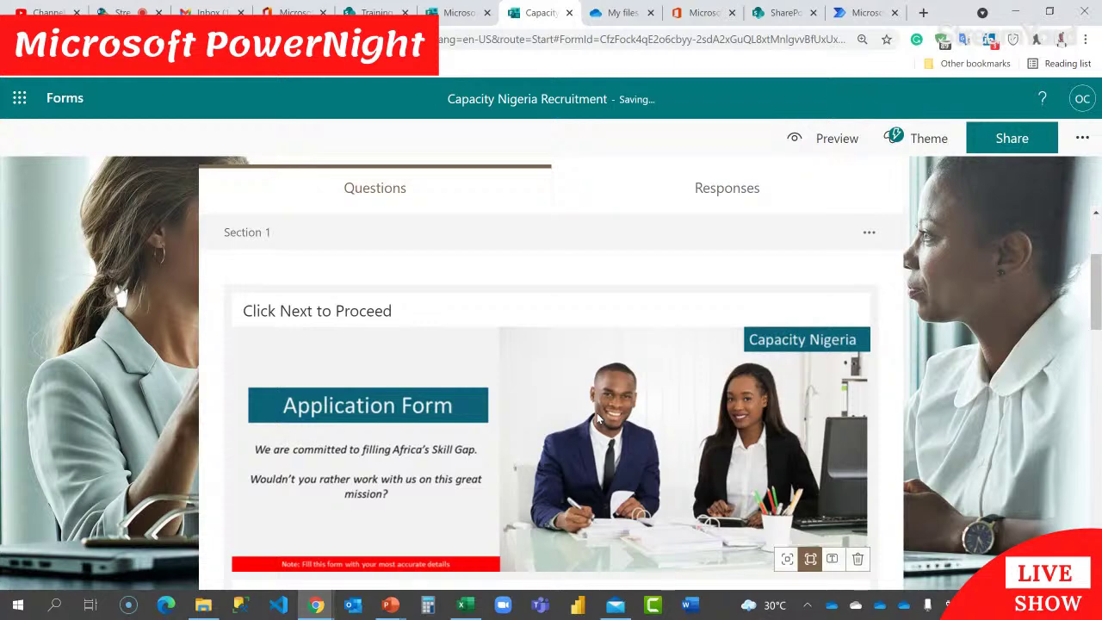
# Step: Insert the We Support Your Growth image from OneDrive into the Your Details section
pyautogui.scroll(-2, 598, 418)
pyautogui.scroll(-5, 587, 383)
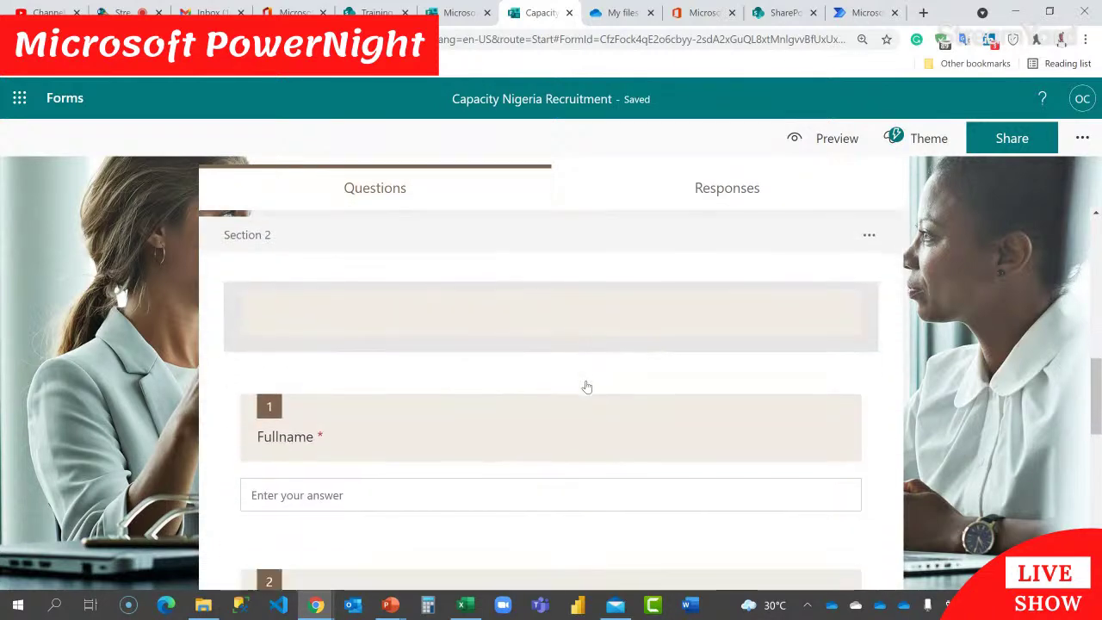
pyautogui.click(590, 332)
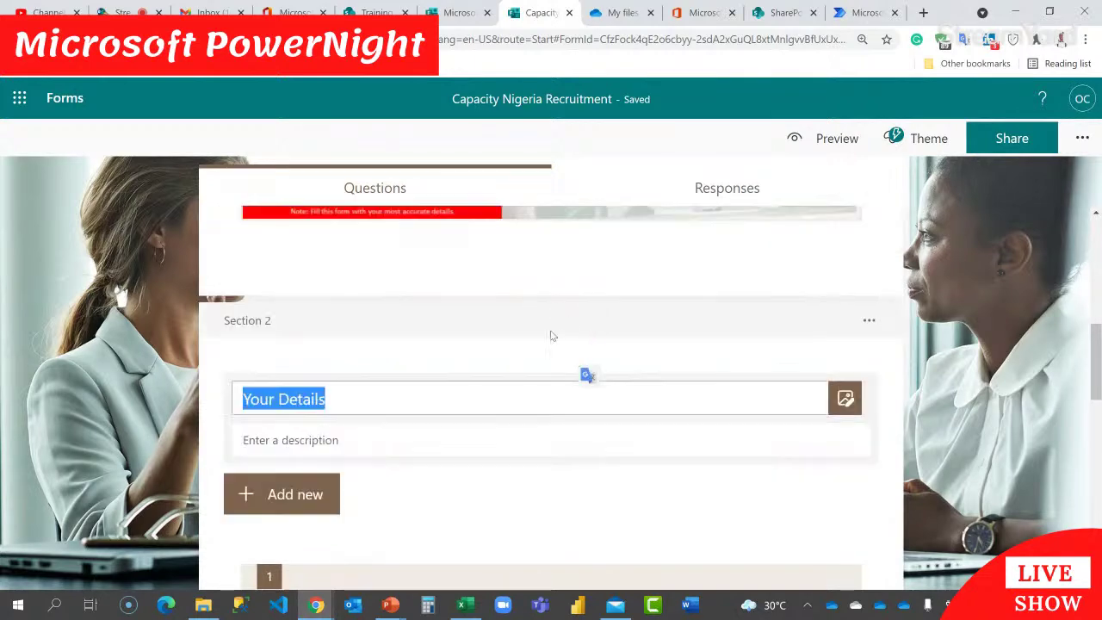
pyautogui.click(843, 401)
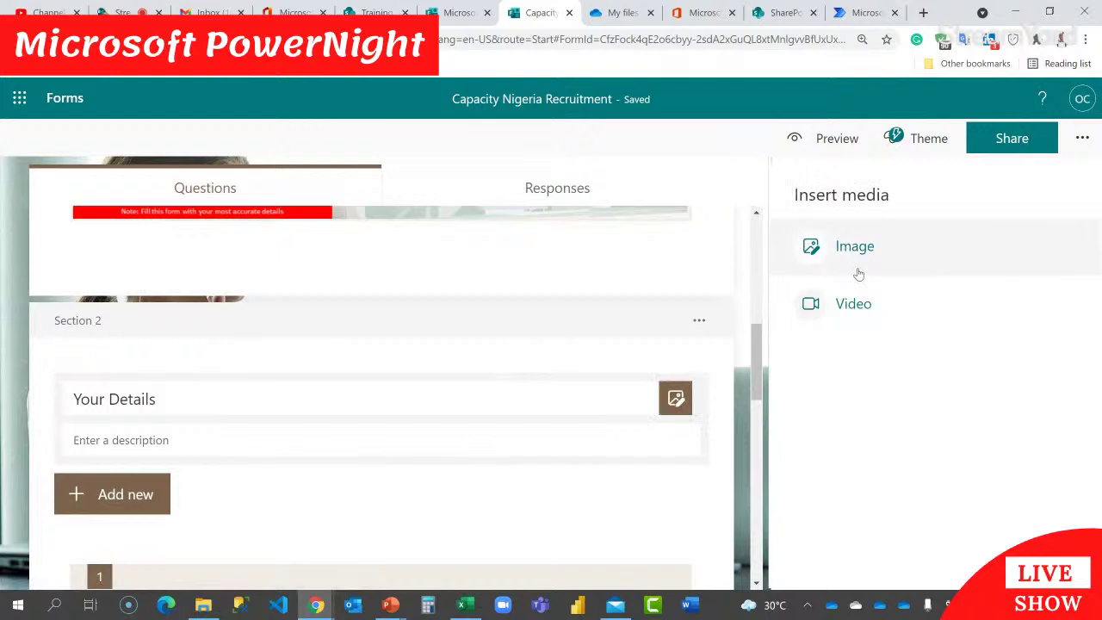
pyautogui.click(855, 250)
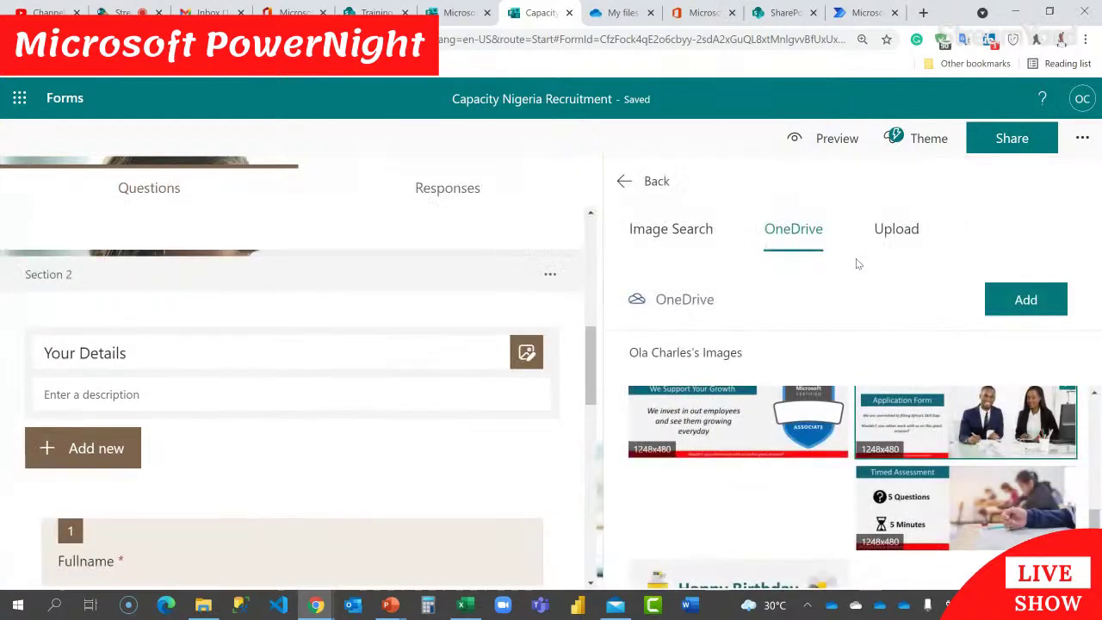
pyautogui.click(713, 433)
pyautogui.click(1024, 300)
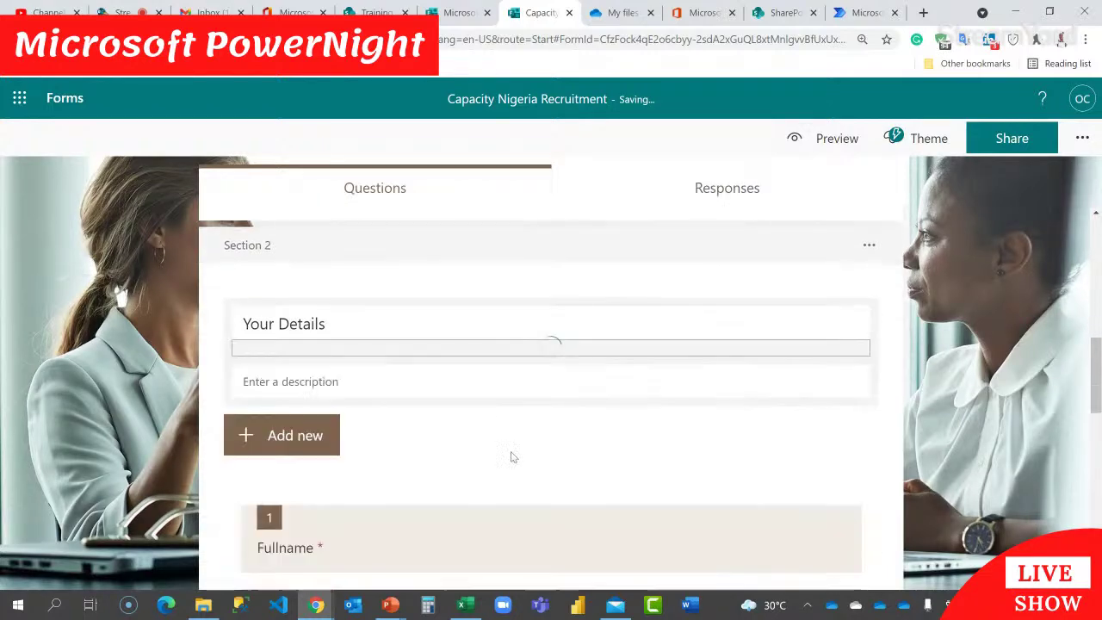
pyautogui.click(842, 145)
pyautogui.scroll(-3, 790, 304)
pyautogui.scroll(2, 790, 304)
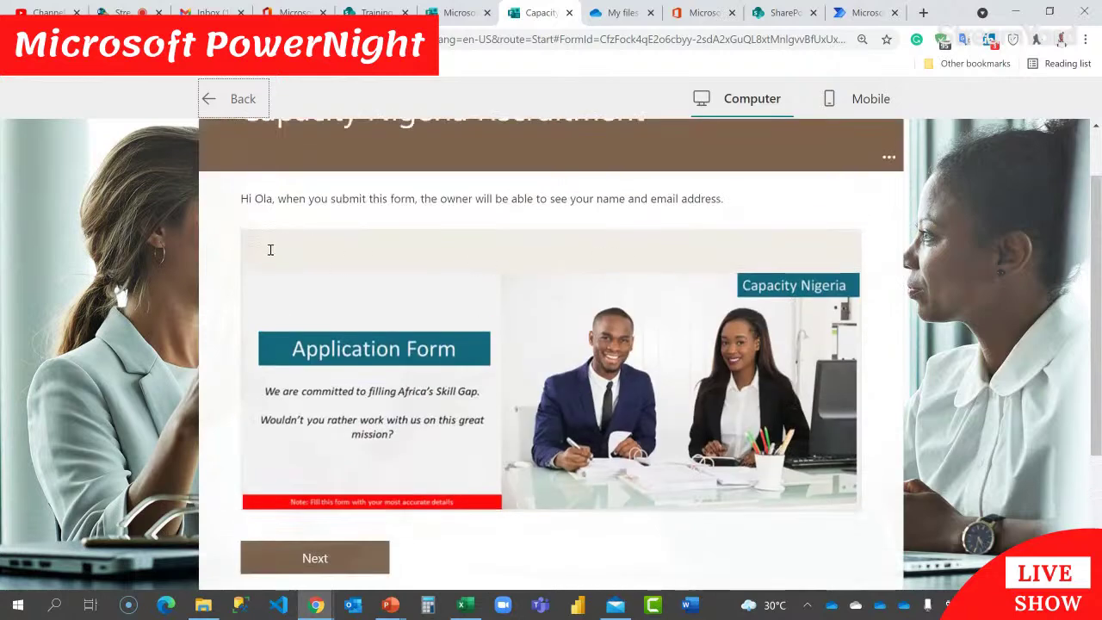
pyautogui.click(217, 109)
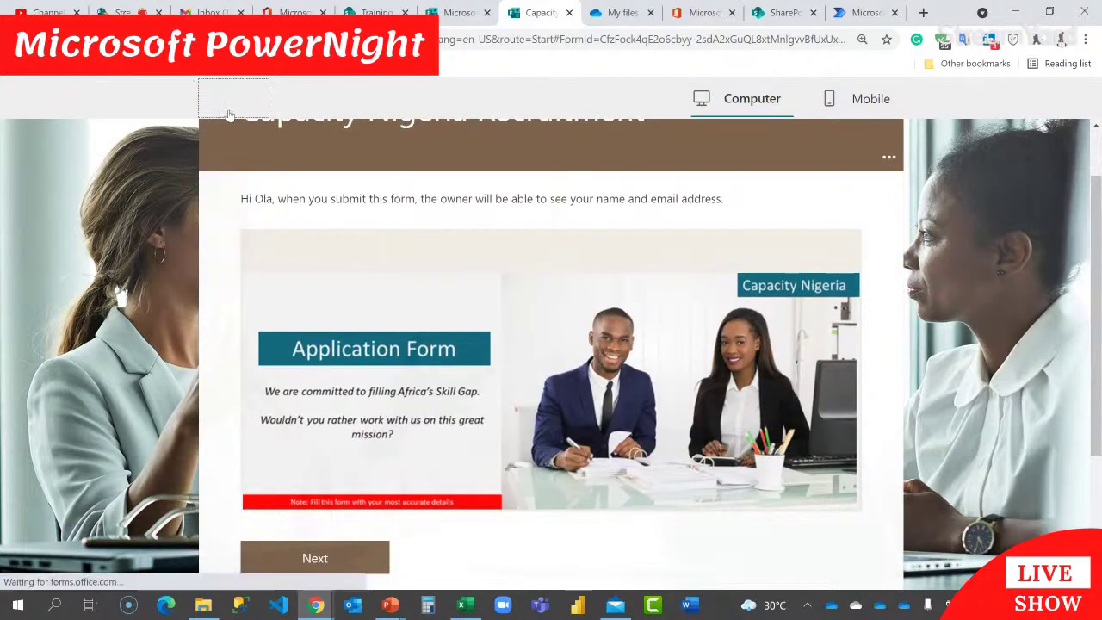
pyautogui.scroll(-1, 579, 457)
pyautogui.scroll(1, 579, 457)
pyautogui.click(480, 482)
pyautogui.click(428, 242)
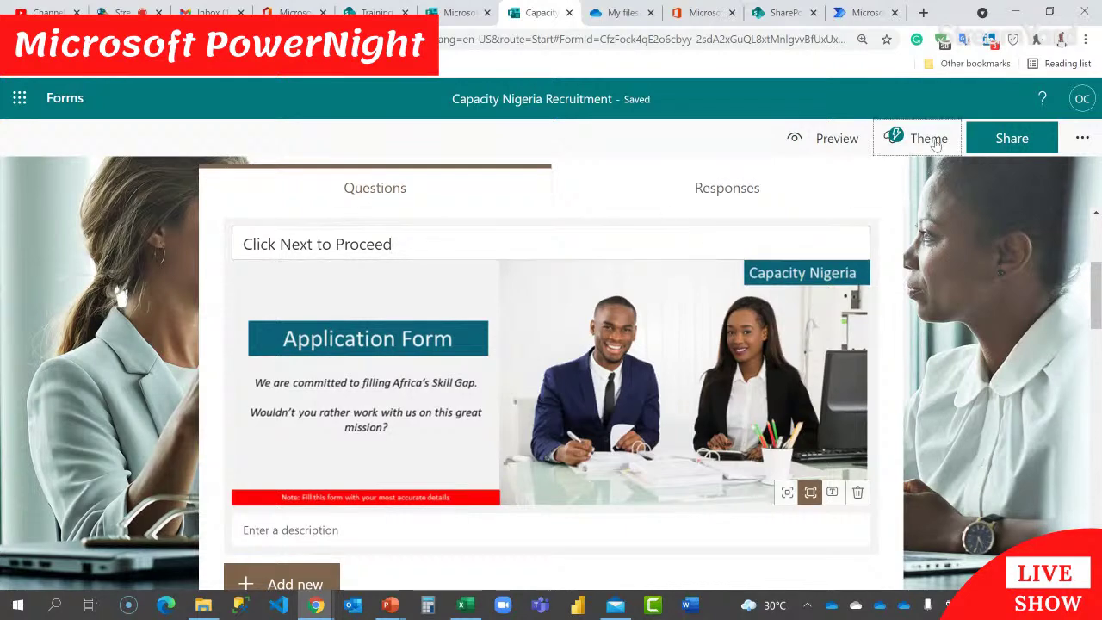
# Step: Switch the form to the purple office-desk illustration theme
pyautogui.click(900, 138)
pyautogui.scroll(-10, 930, 358)
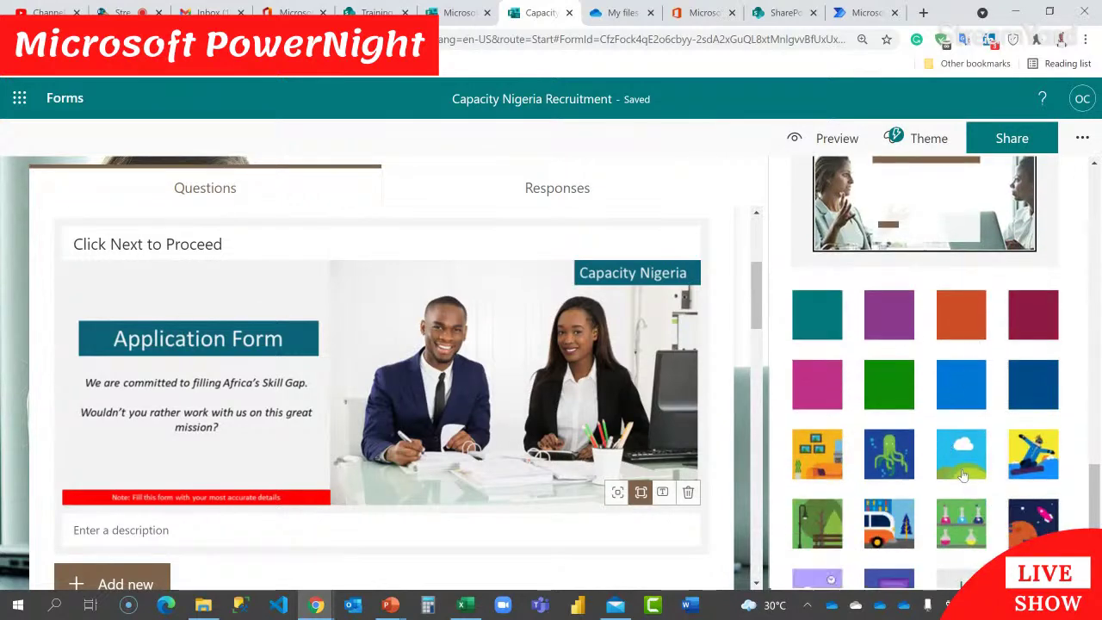
pyautogui.scroll(-1, 963, 475)
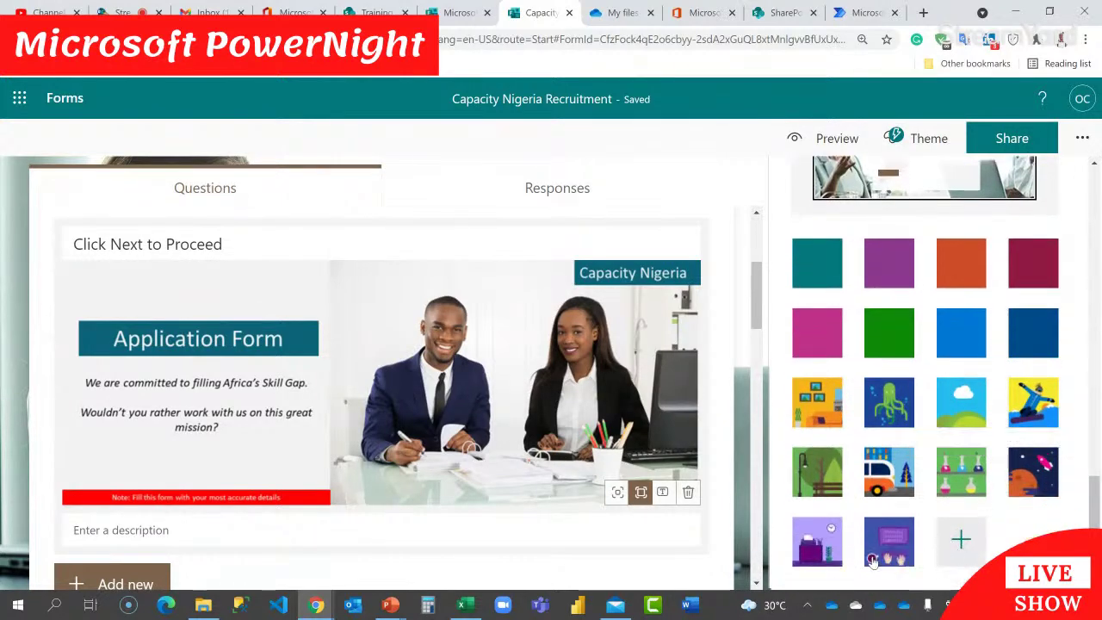
pyautogui.click(824, 549)
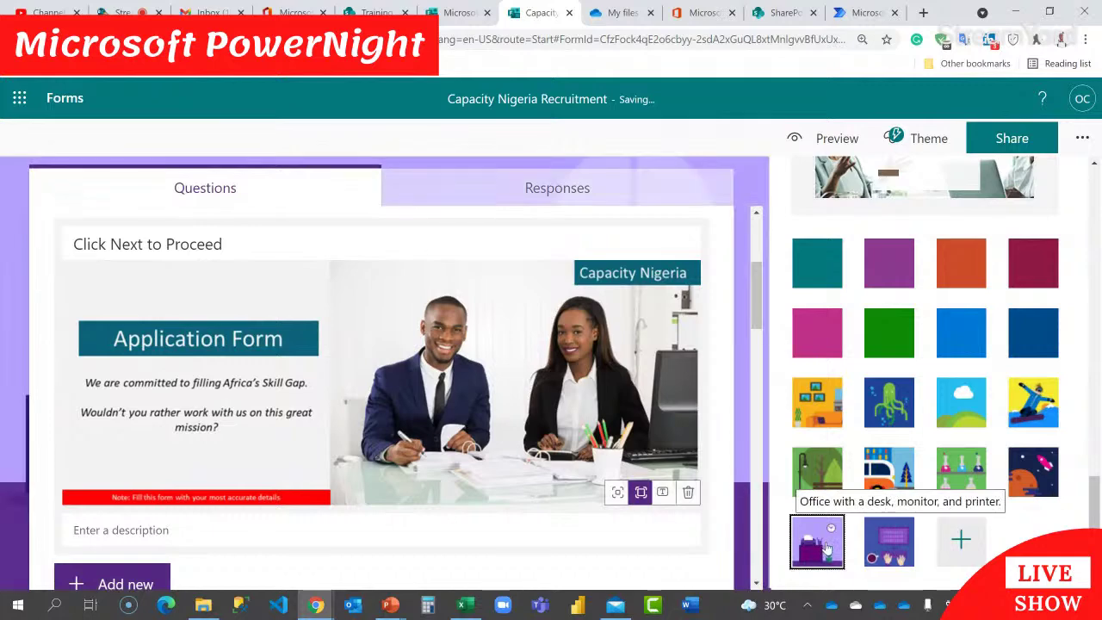
# Step: Preview both pages of the form as a respondent, then go back to the editor
pyautogui.click(835, 139)
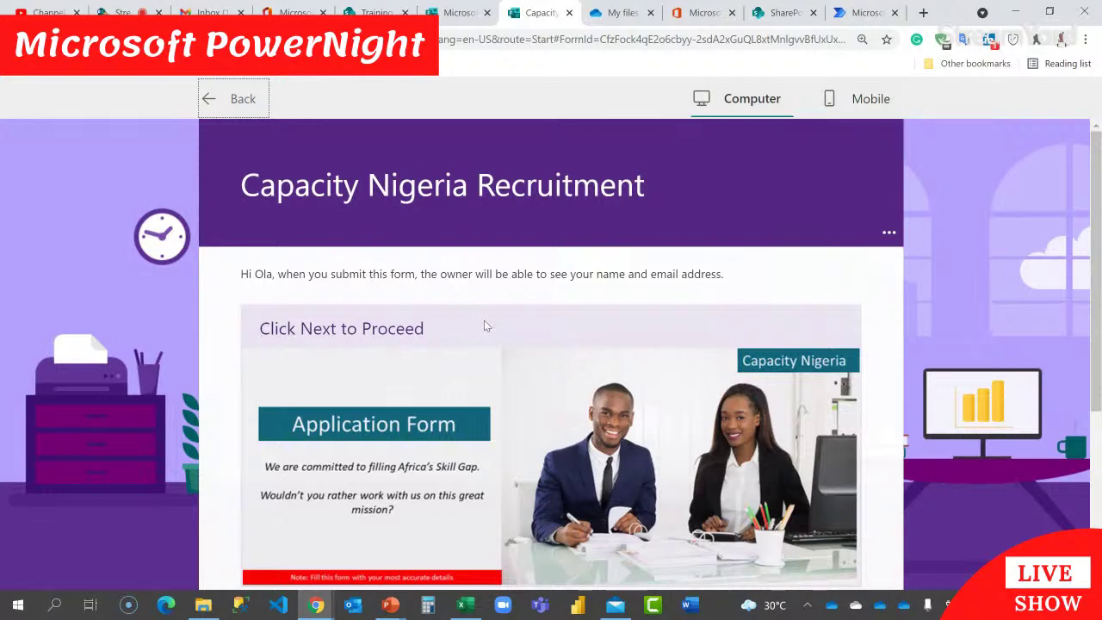
pyautogui.scroll(-3, 484, 326)
pyautogui.scroll(3, 525, 412)
pyautogui.scroll(-2, 526, 411)
pyautogui.click(303, 487)
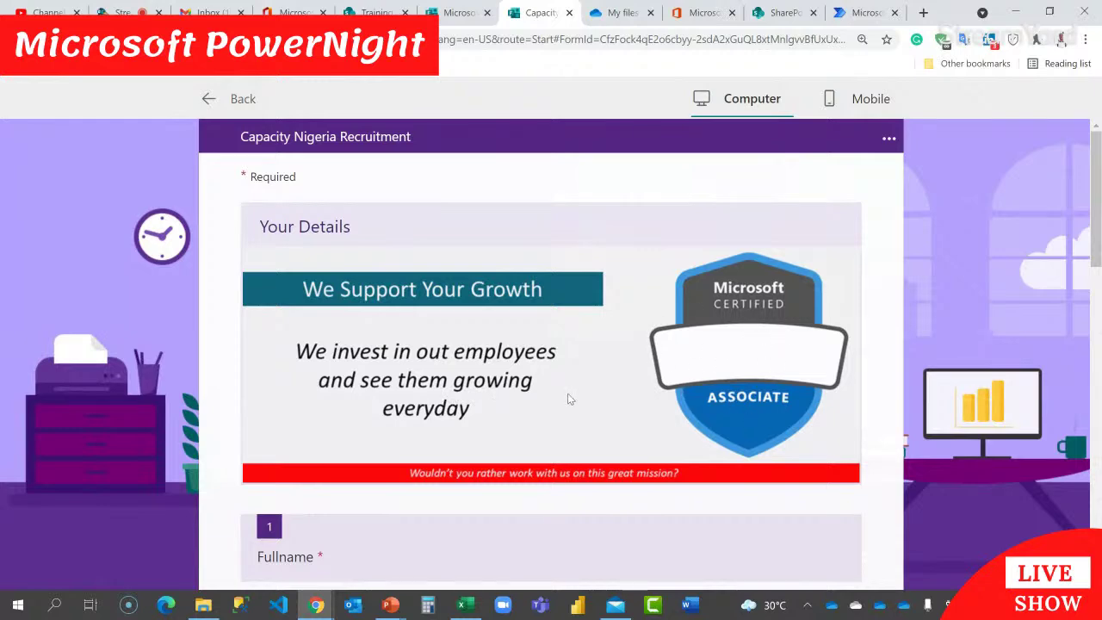
pyautogui.scroll(-7, 568, 399)
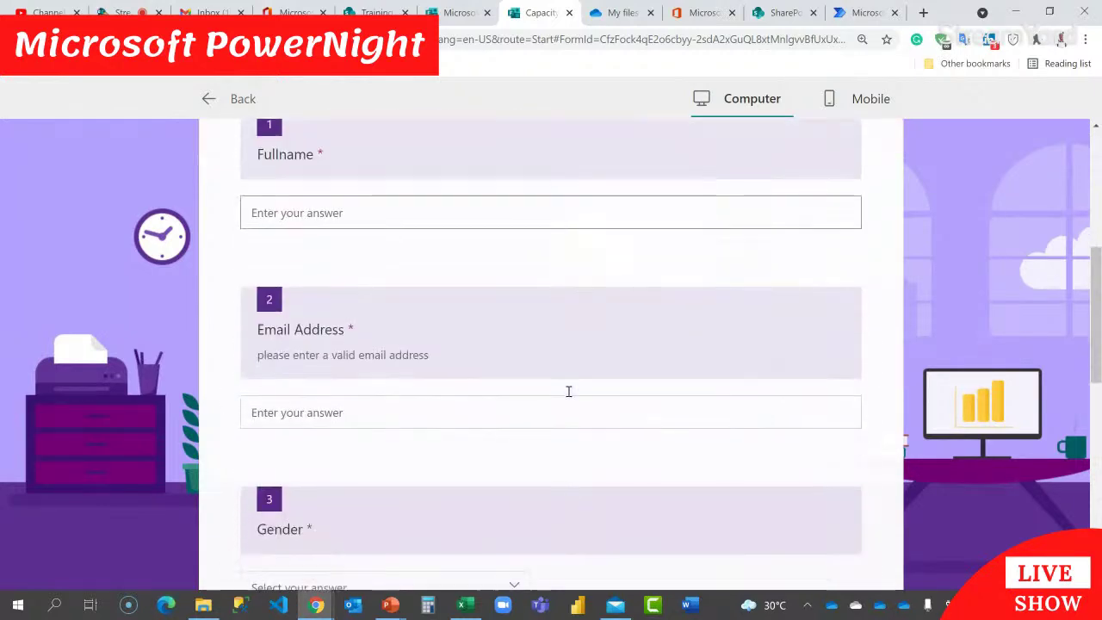
pyautogui.scroll(-6, 568, 392)
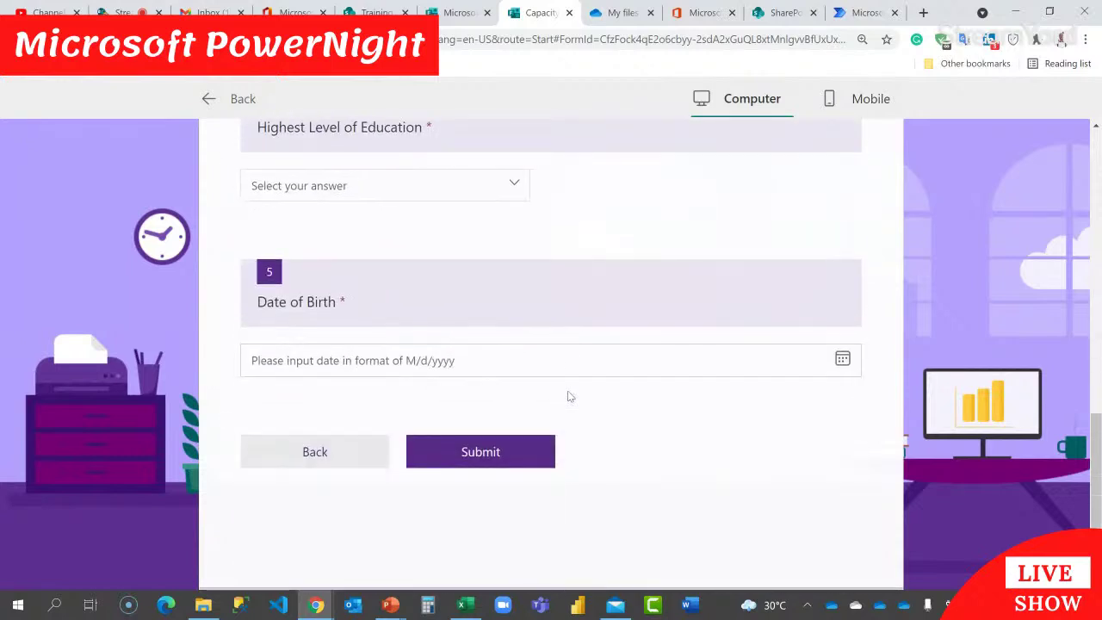
pyautogui.scroll(-1, 569, 396)
pyautogui.scroll(5, 517, 362)
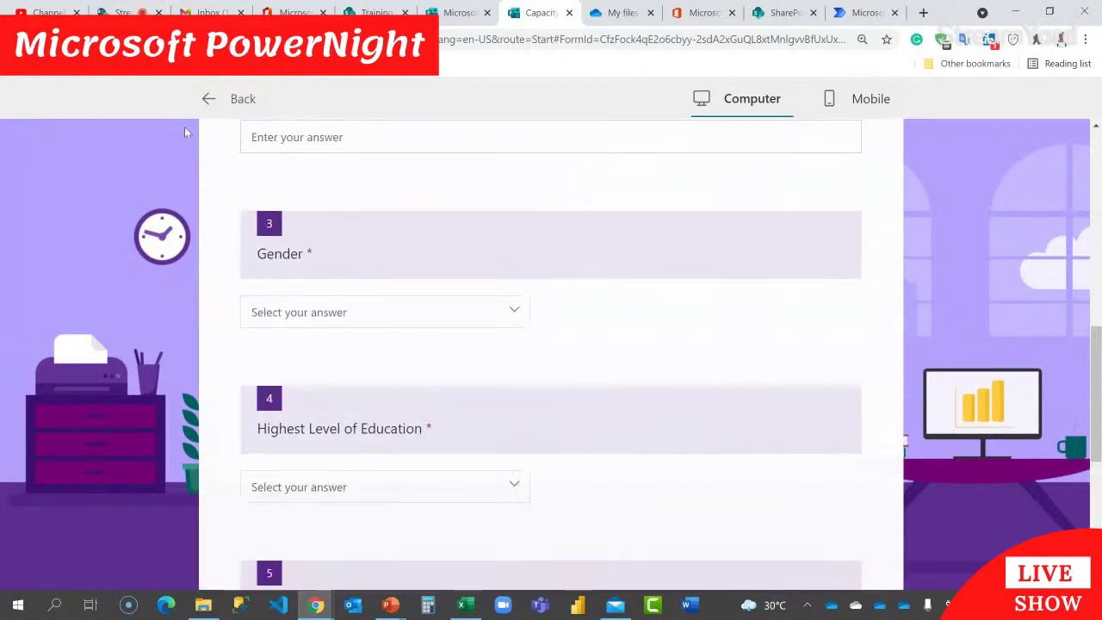
pyautogui.click(237, 99)
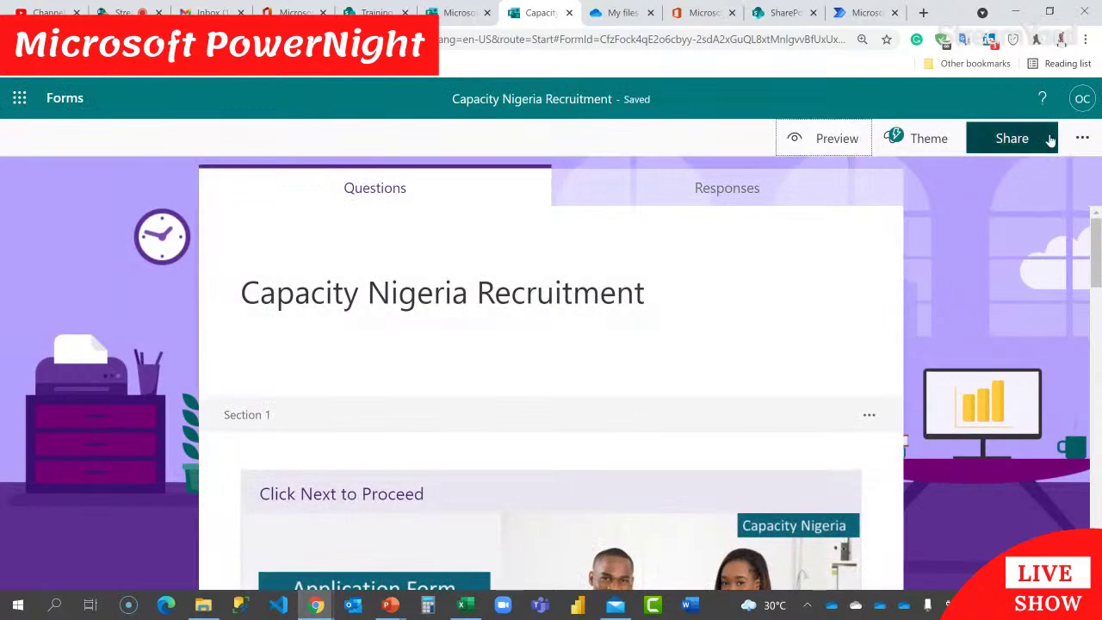
# Step: Set the recruitment form's sharing to 'Anyone can respond' and generate a shortened response link
pyautogui.click(1031, 145)
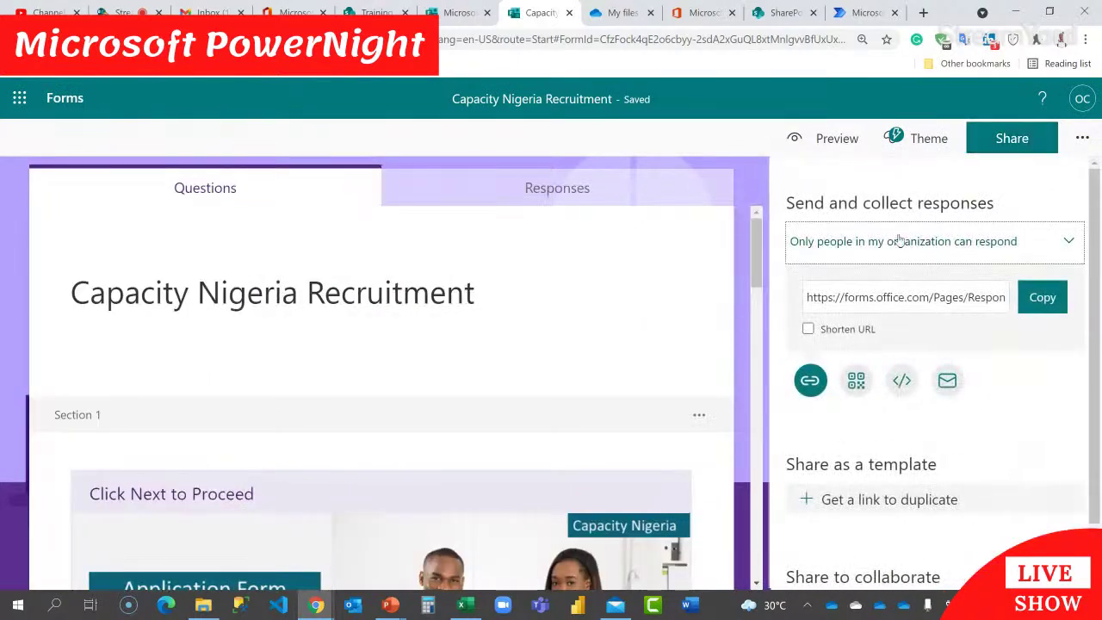
pyautogui.click(930, 250)
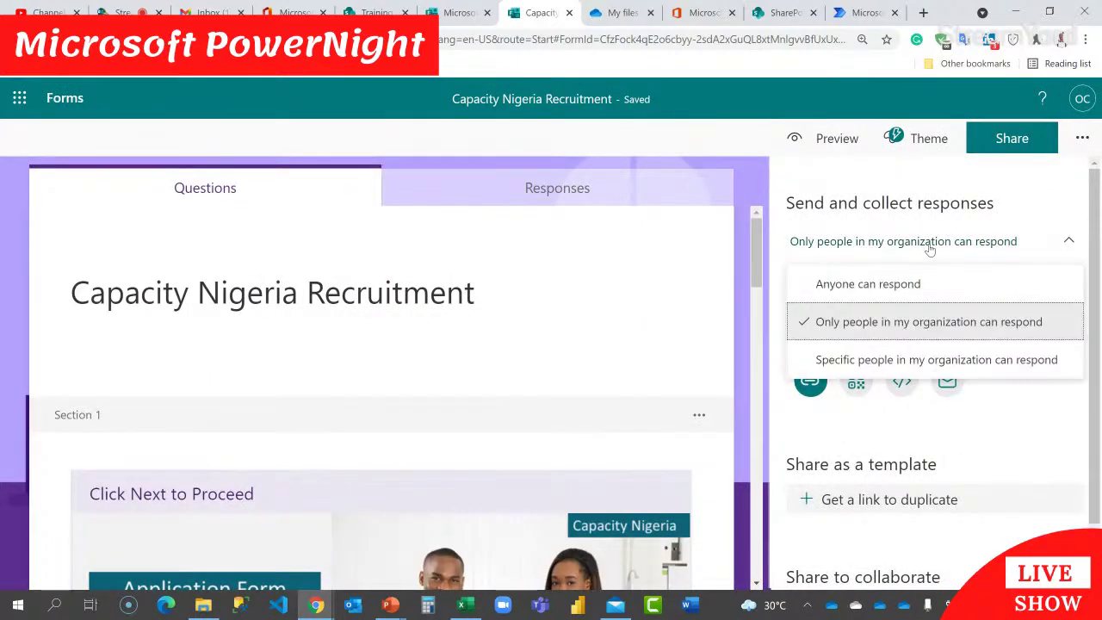
pyautogui.click(872, 284)
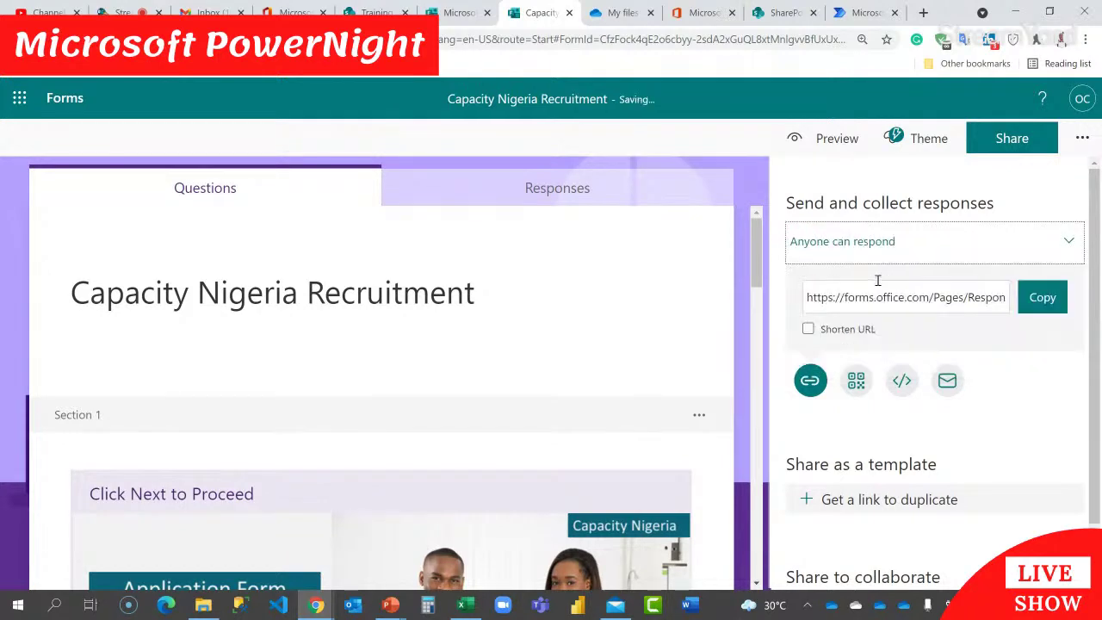
pyautogui.click(805, 335)
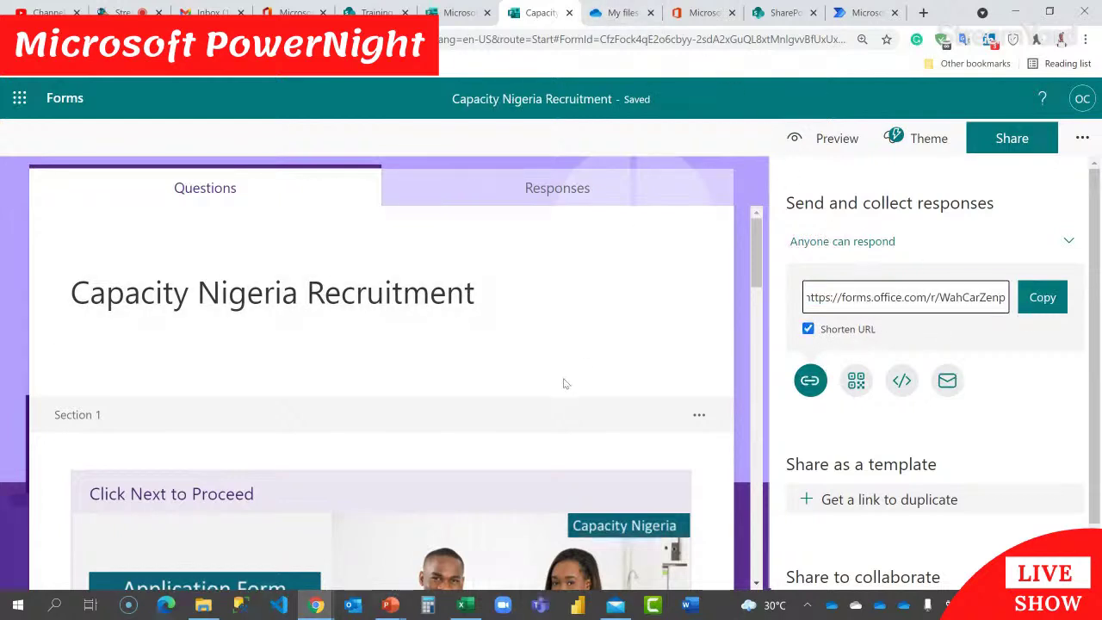
pyautogui.scroll(-10, 563, 378)
pyautogui.scroll(-3, 563, 378)
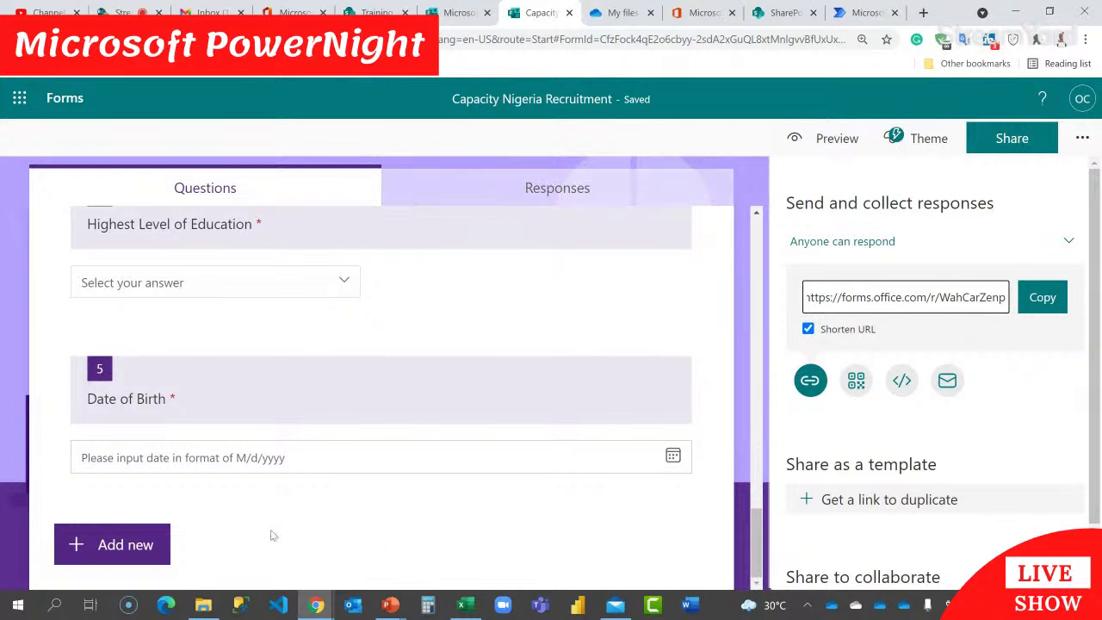
# Step: Confirm File upload is unavailable, then restrict responses to people in the organization
pyautogui.click(101, 544)
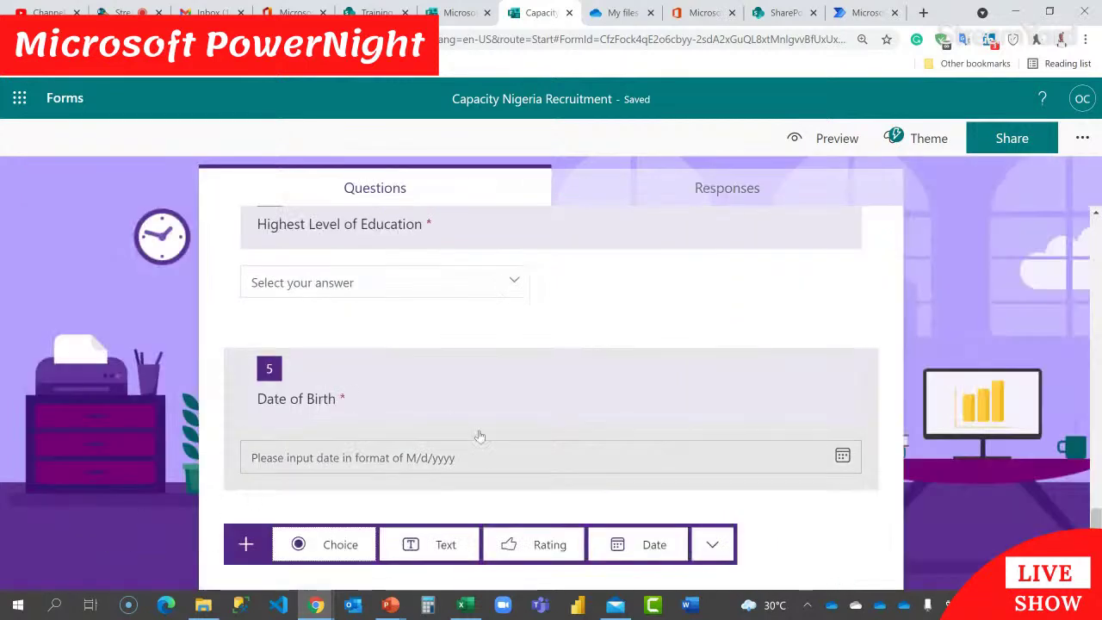
pyautogui.click(711, 544)
pyautogui.moveTo(776, 504)
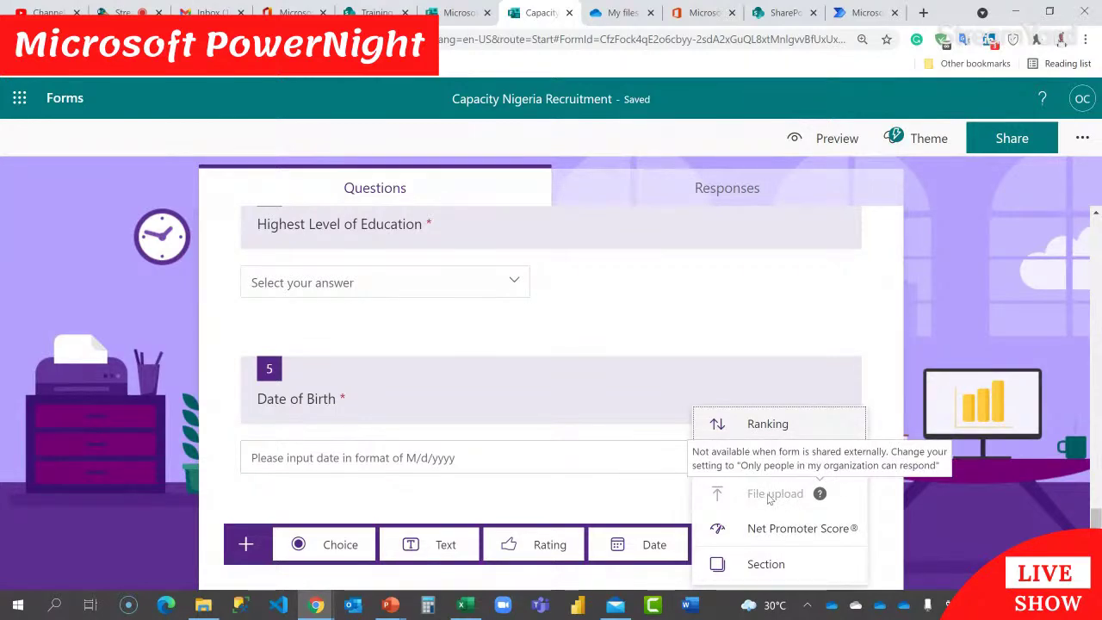
pyautogui.click(1003, 144)
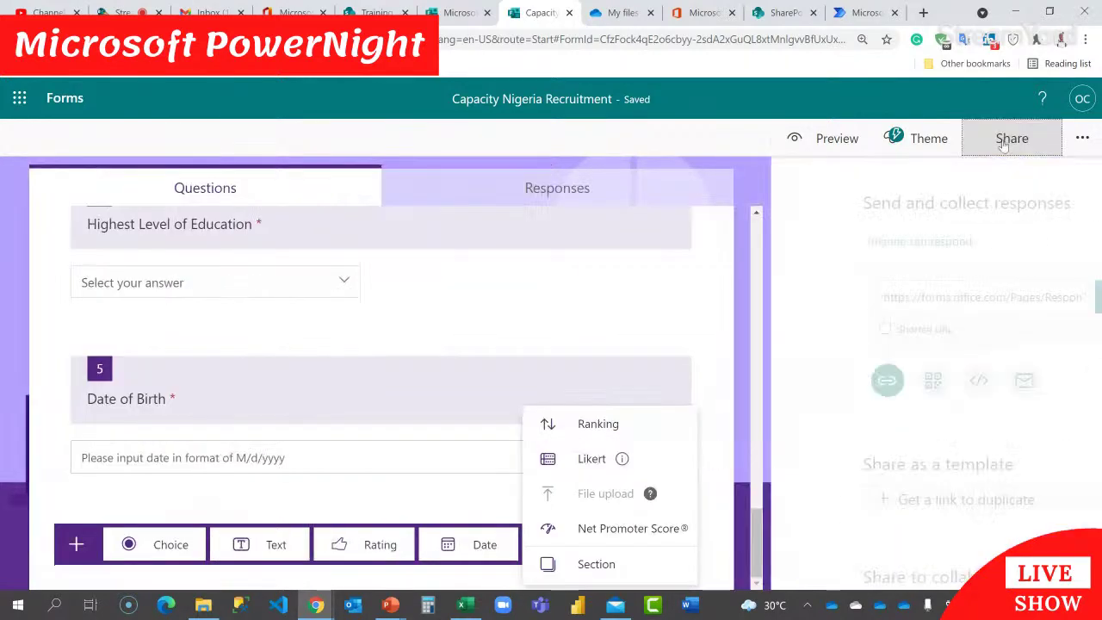
pyautogui.click(999, 249)
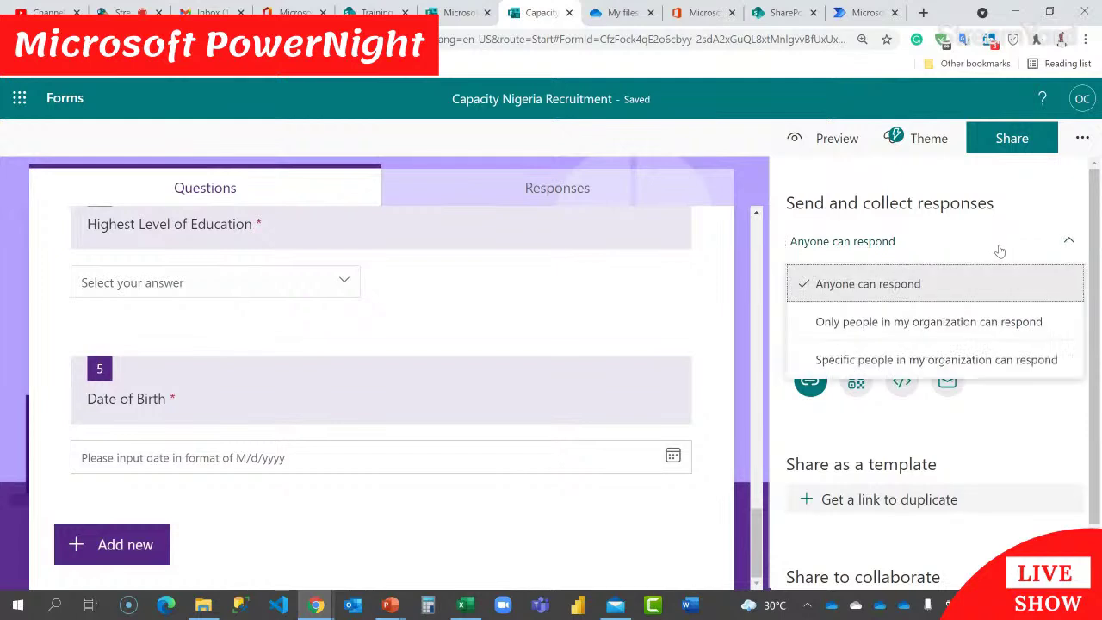
pyautogui.click(959, 321)
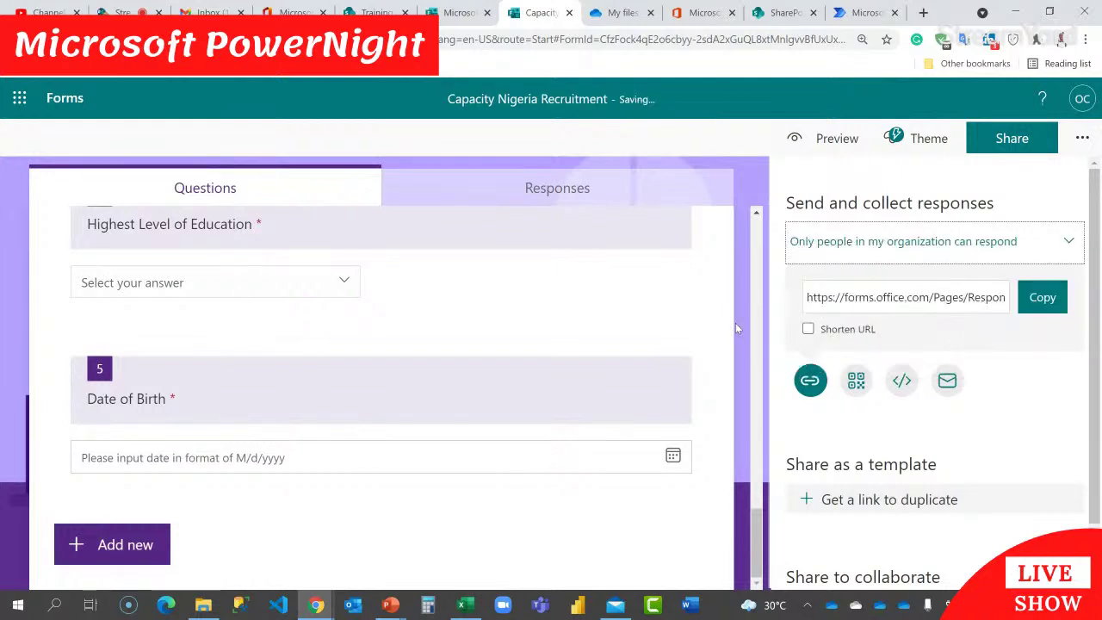
# Step: Recheck the extra question types, then switch sharing back to 'Anyone can respond'
pyautogui.click(148, 544)
pyautogui.click(713, 544)
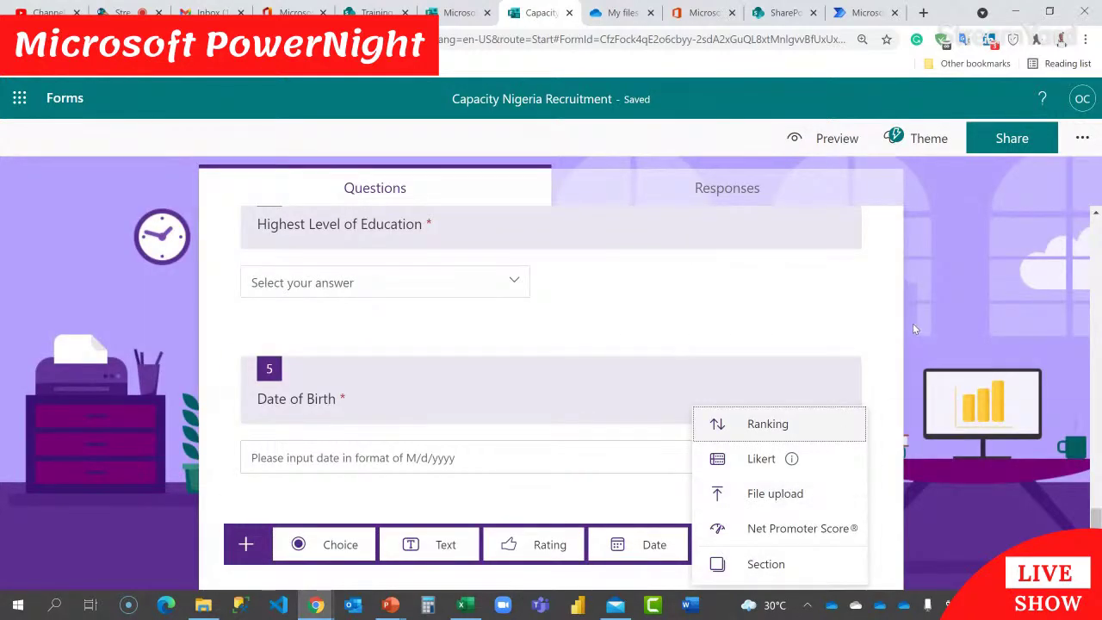
pyautogui.click(929, 298)
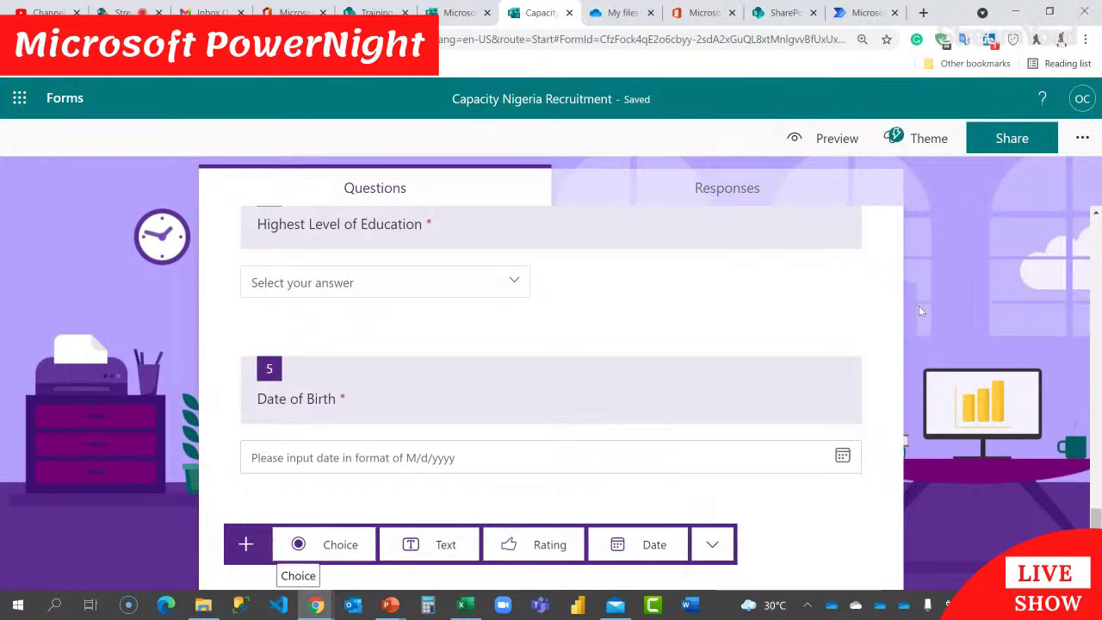
pyautogui.scroll(10, 883, 324)
pyautogui.click(1012, 138)
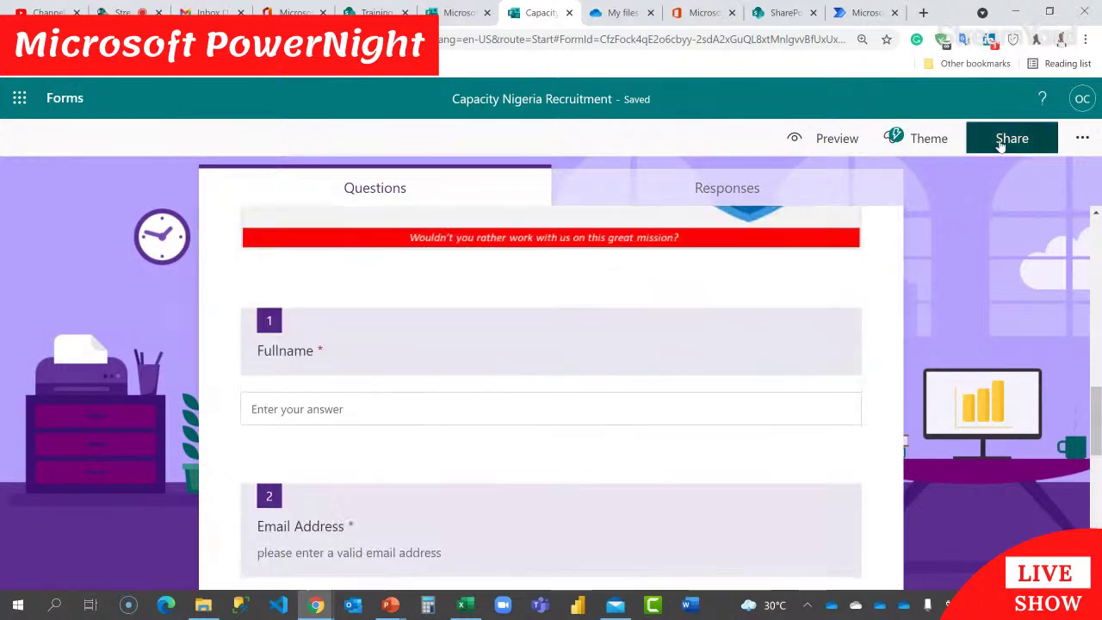
pyautogui.click(996, 234)
pyautogui.click(928, 285)
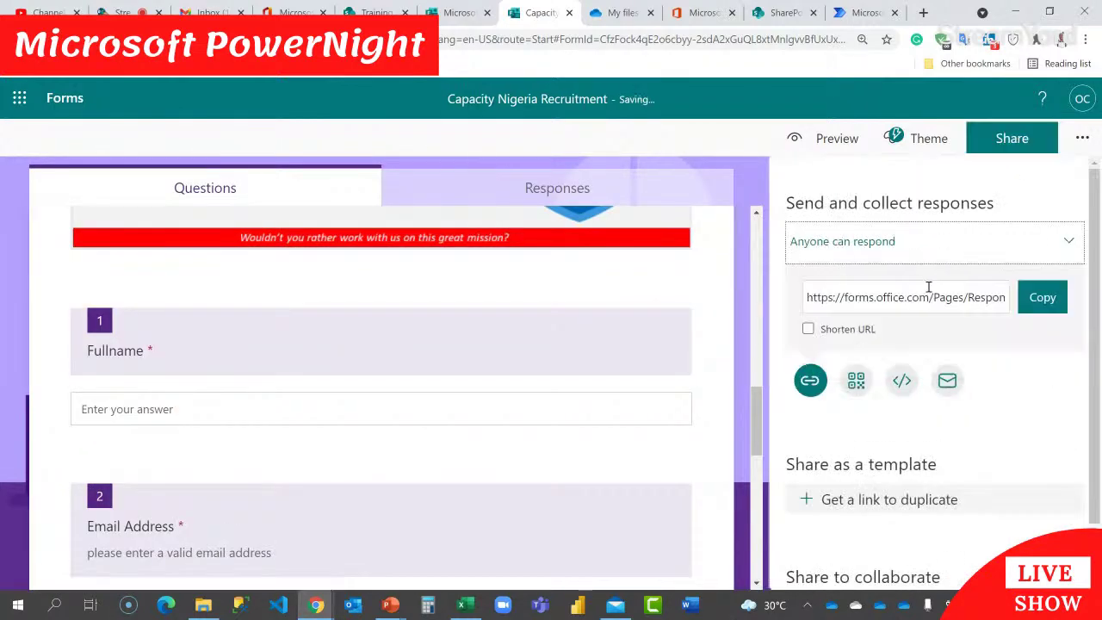
pyautogui.scroll(10, 746, 316)
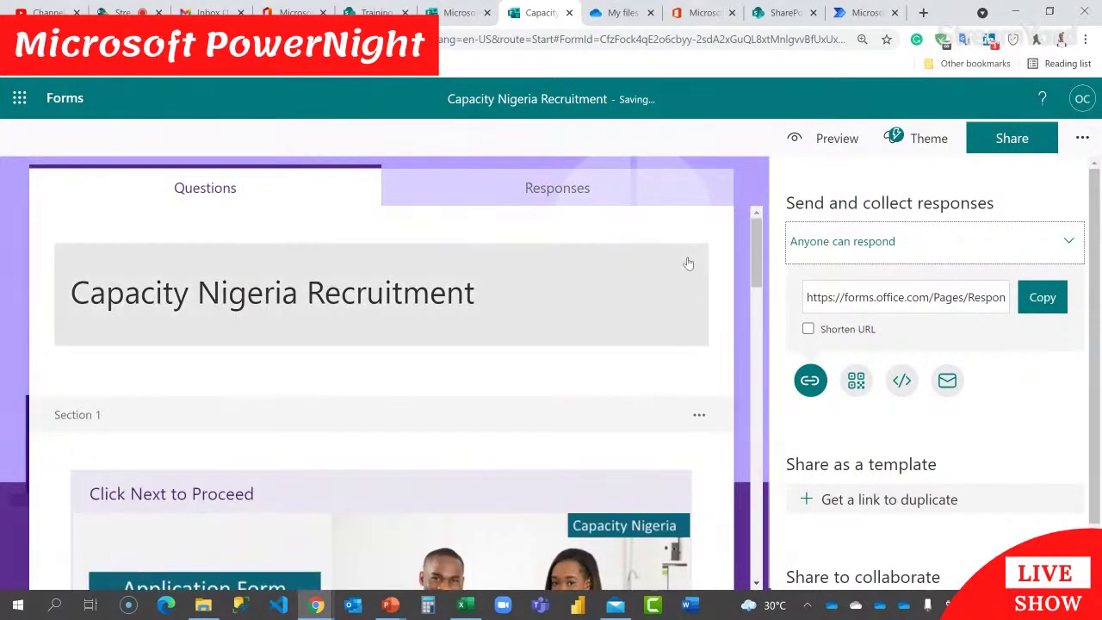
# Step: Switch to the Power Automate tab and start building an automated cloud flow
pyautogui.click(125, 12)
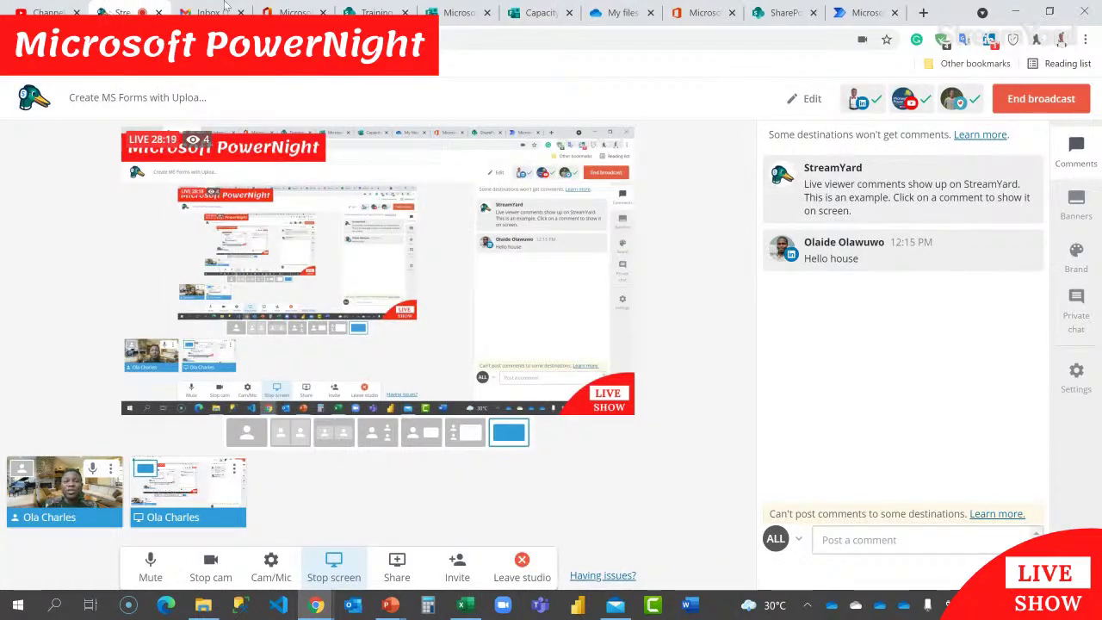
pyautogui.click(372, 12)
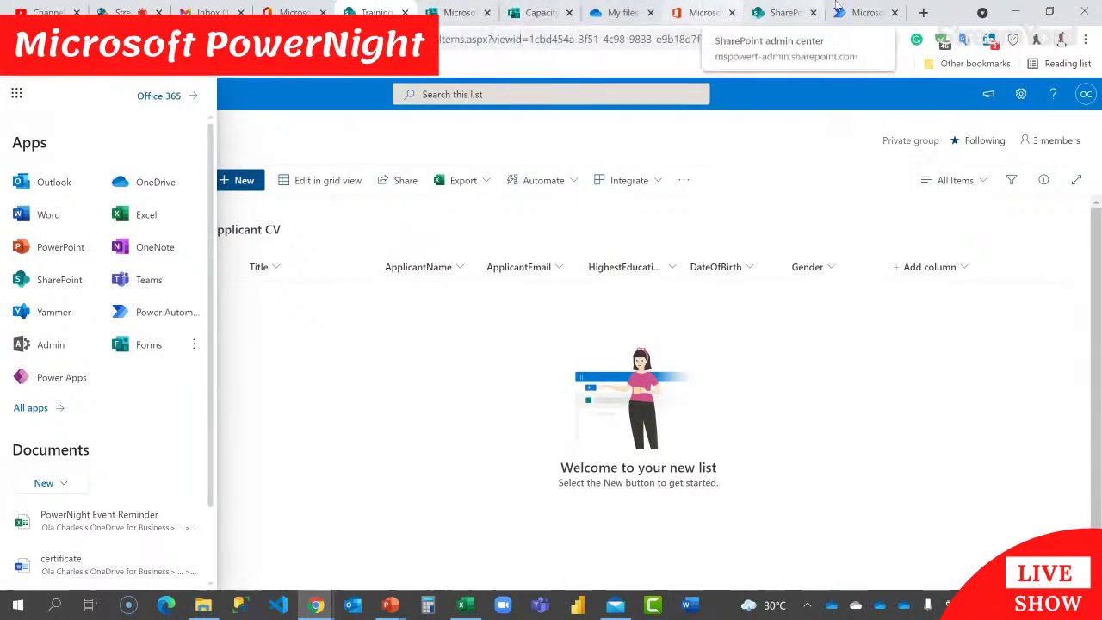
pyautogui.click(866, 12)
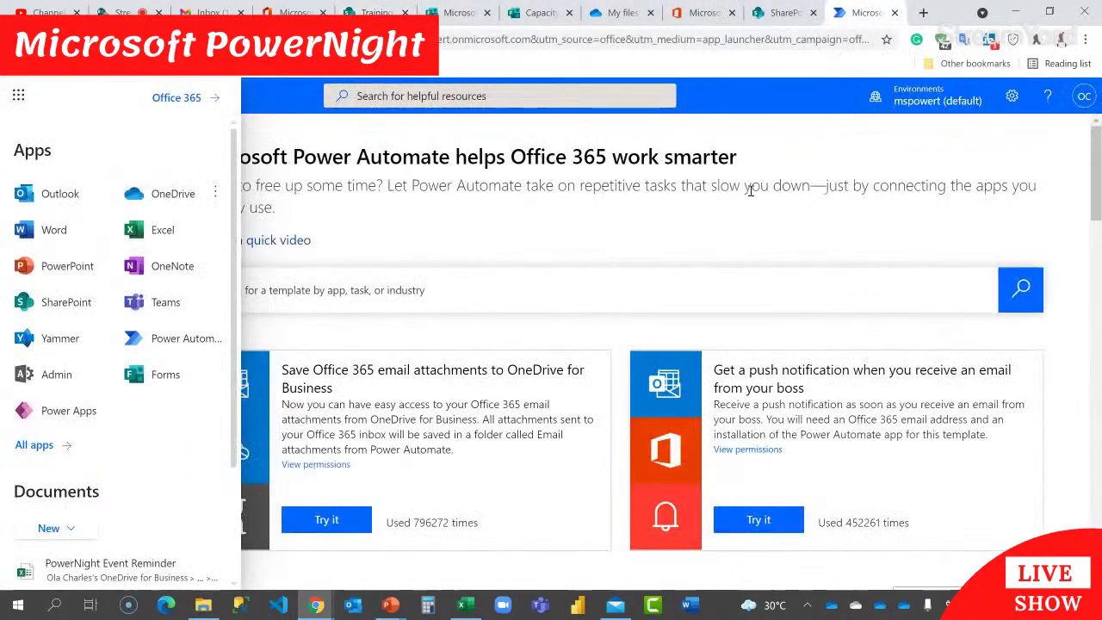
pyautogui.click(750, 223)
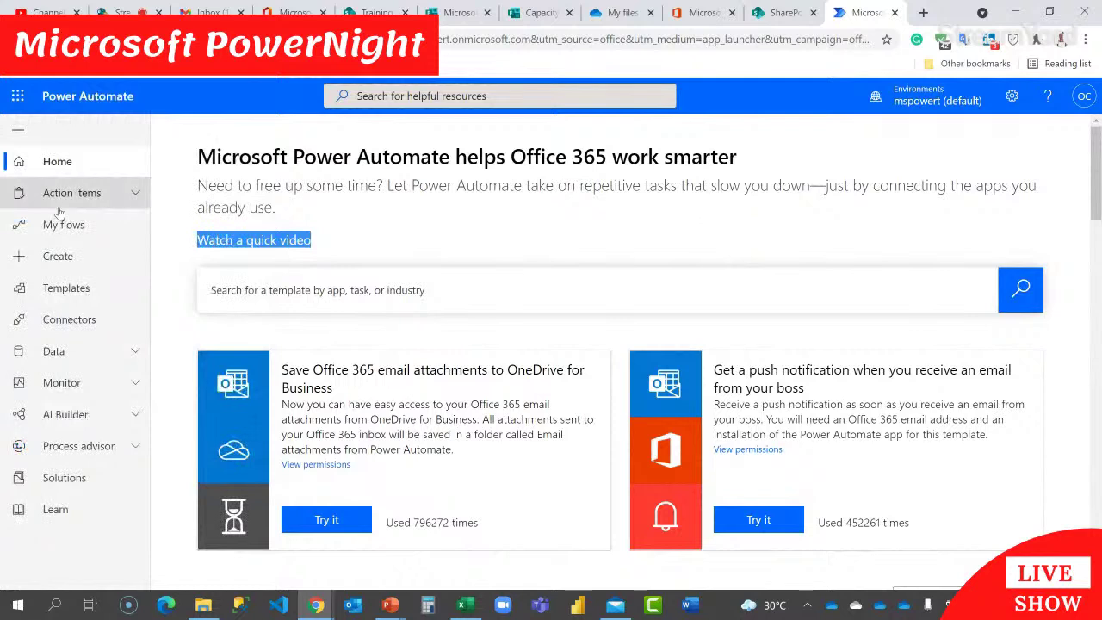
pyautogui.click(60, 262)
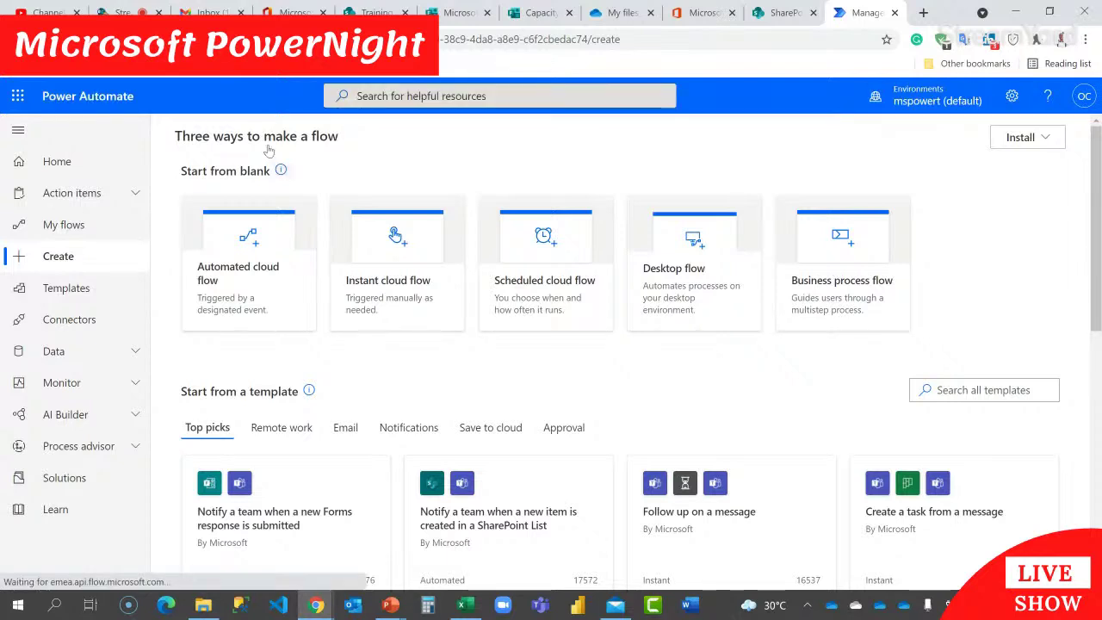
pyautogui.click(256, 266)
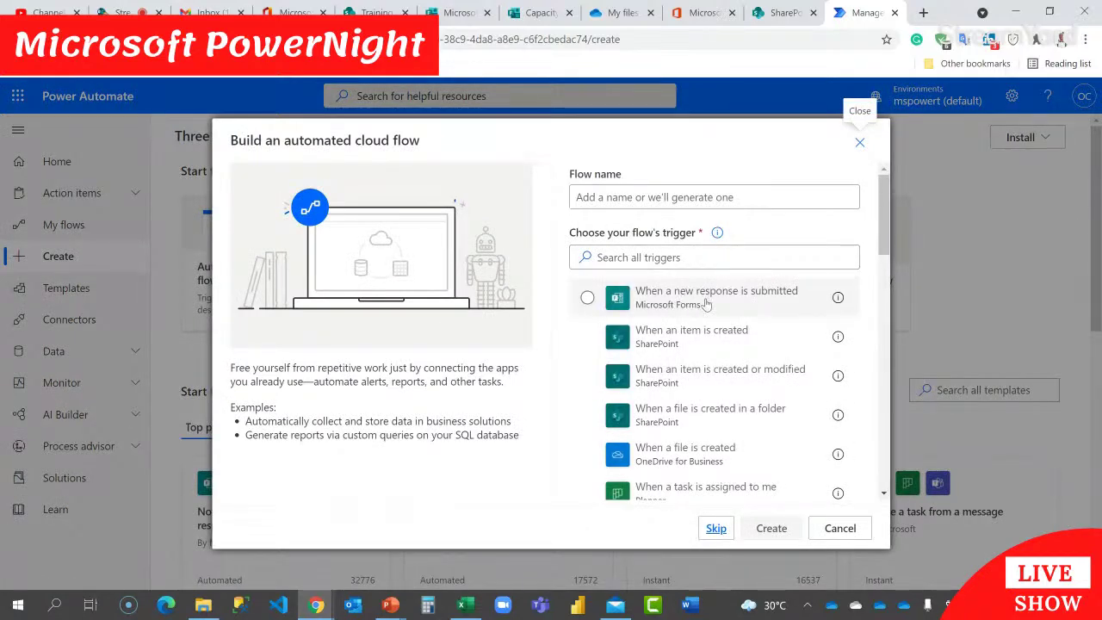
# Step: Create the 'Application Solution' flow using the 'When a new response is submitted' Forms trigger
pyautogui.click(706, 303)
pyautogui.click(679, 196)
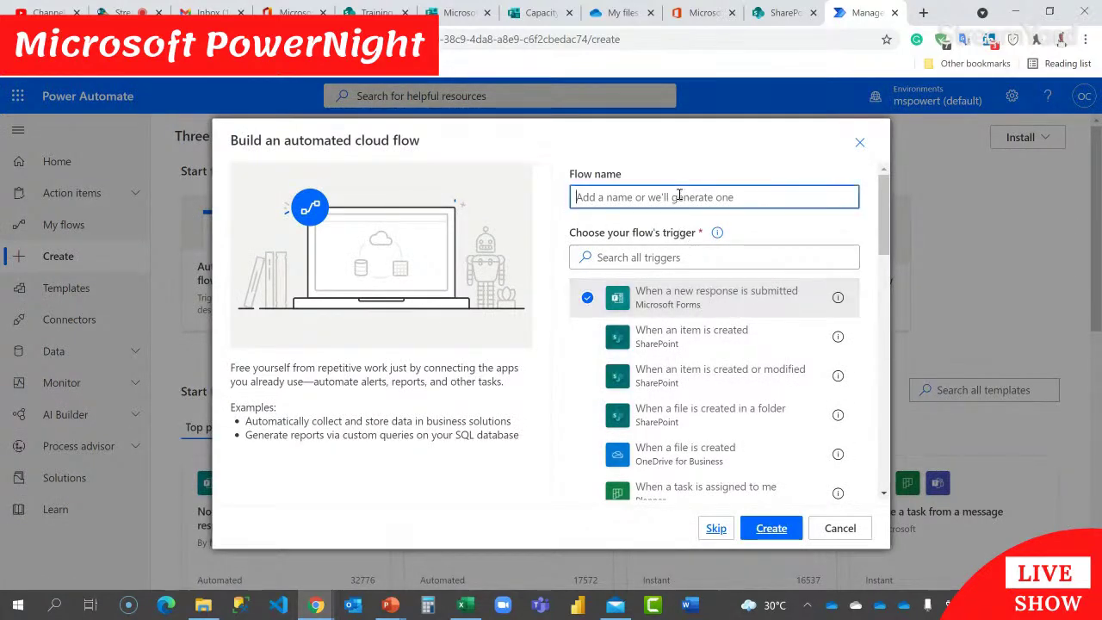
pyautogui.write('Application')
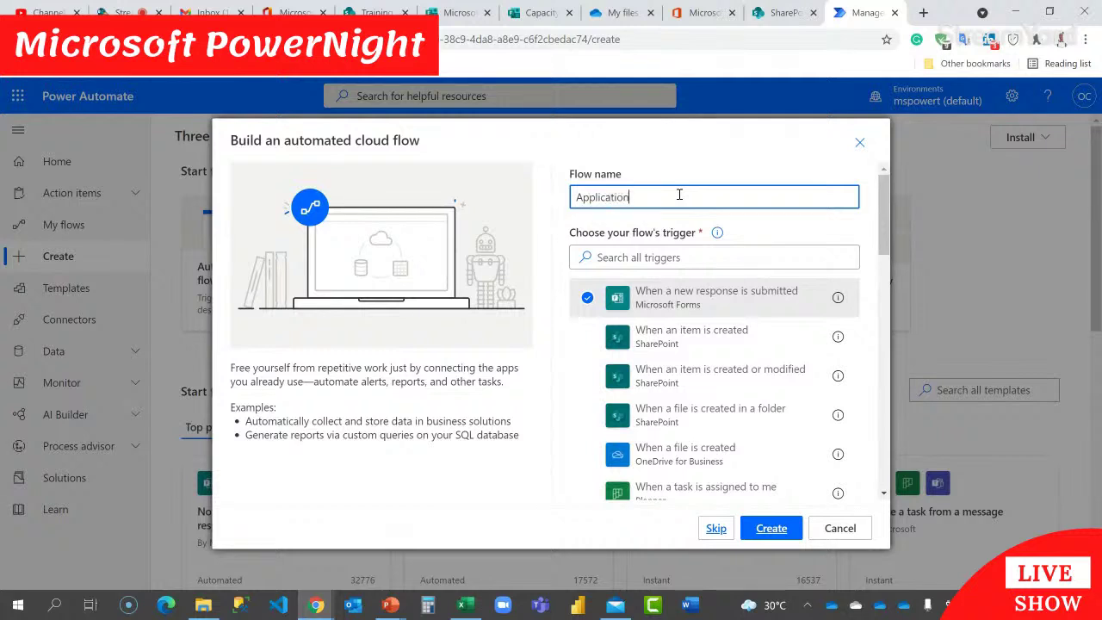
pyautogui.write('Solution')
pyautogui.click(769, 527)
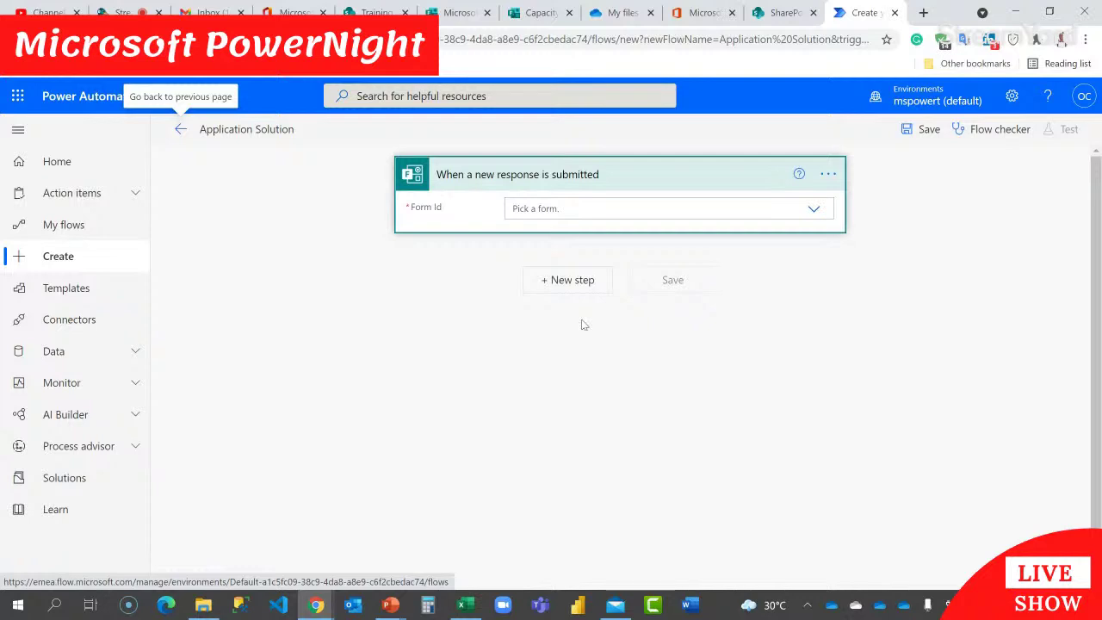
# Step: Point the trigger at Capacity Nigeria Recruitment and add a Get response details action
pyautogui.click(812, 213)
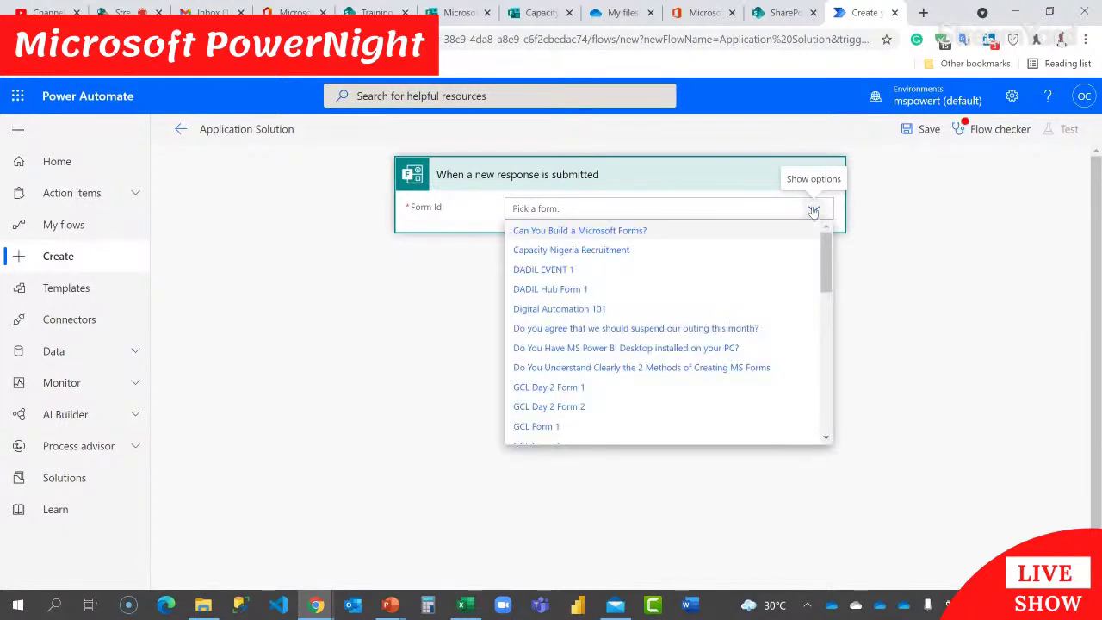
pyautogui.click(584, 259)
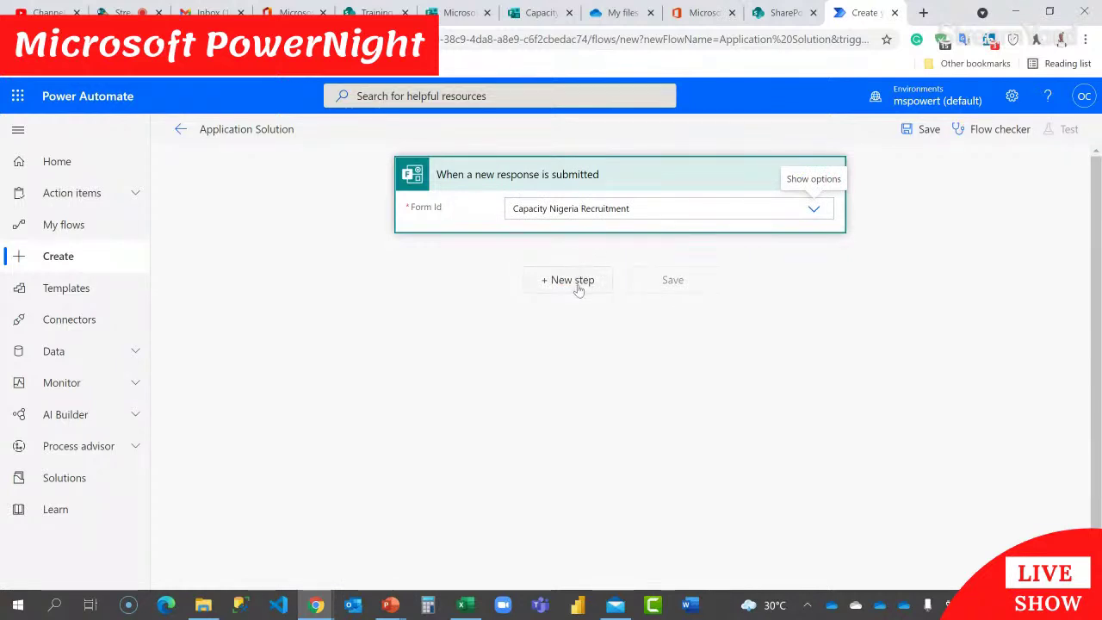
pyautogui.click(578, 289)
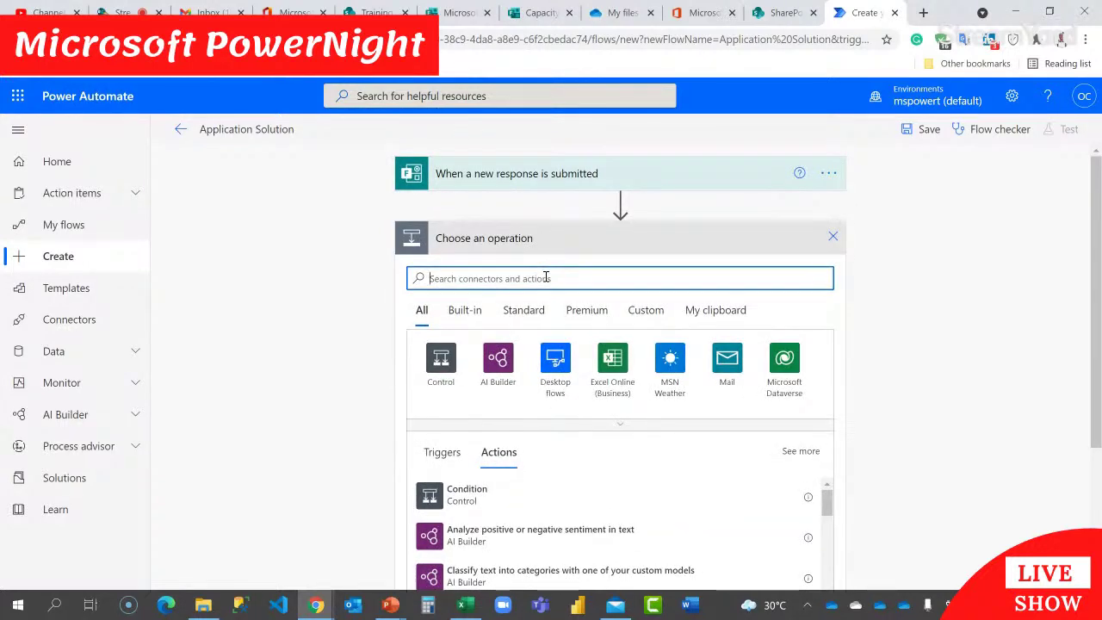
pyautogui.write('get r')
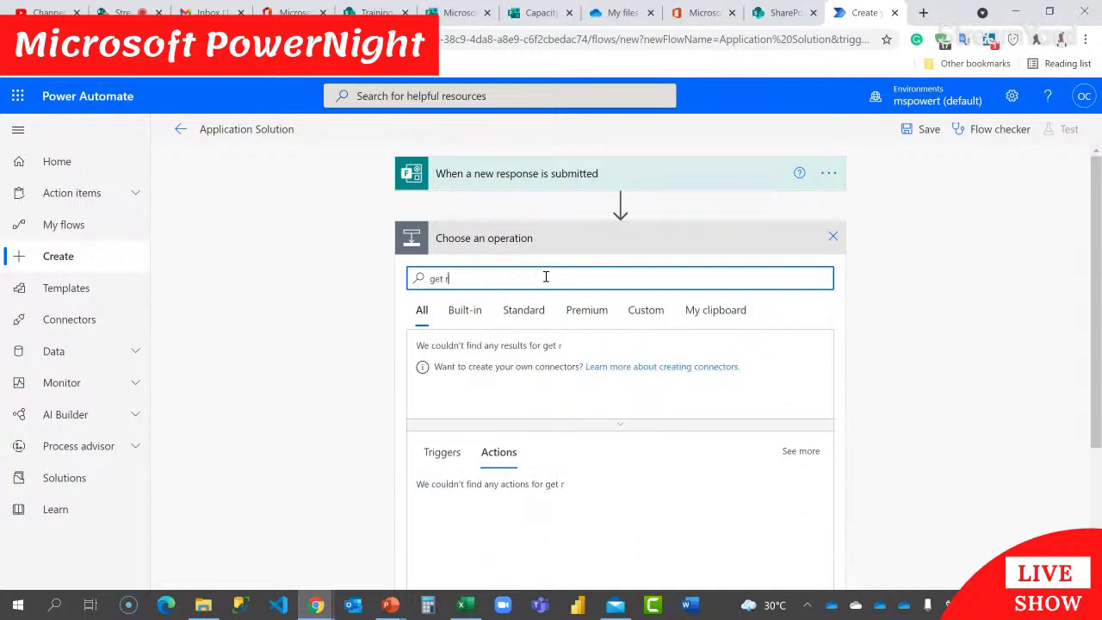
pyautogui.write('esponse')
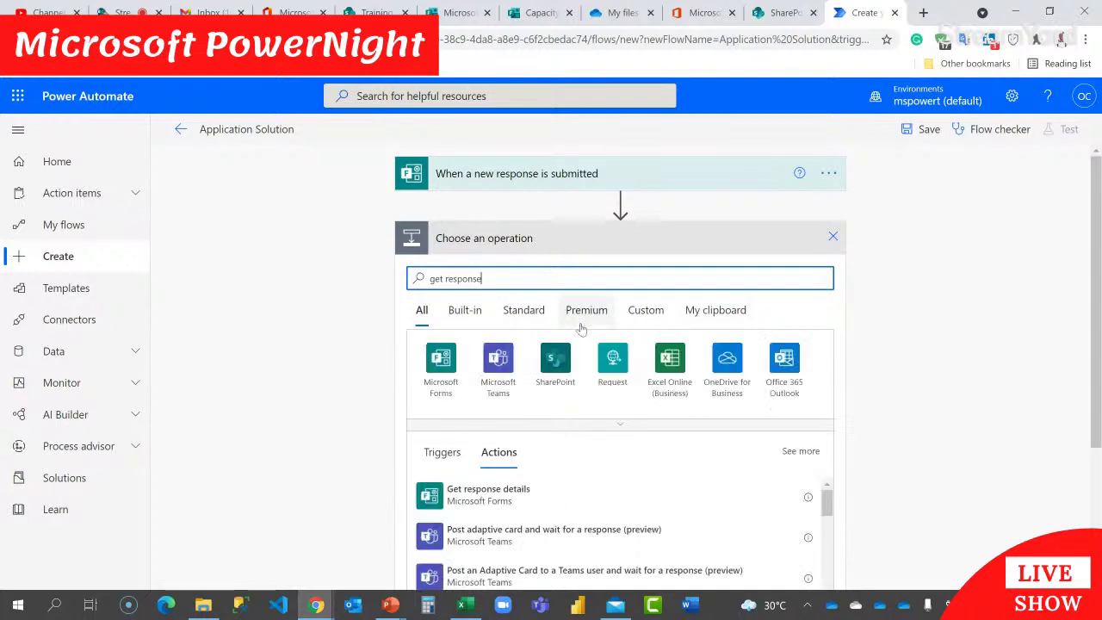
pyautogui.click(479, 497)
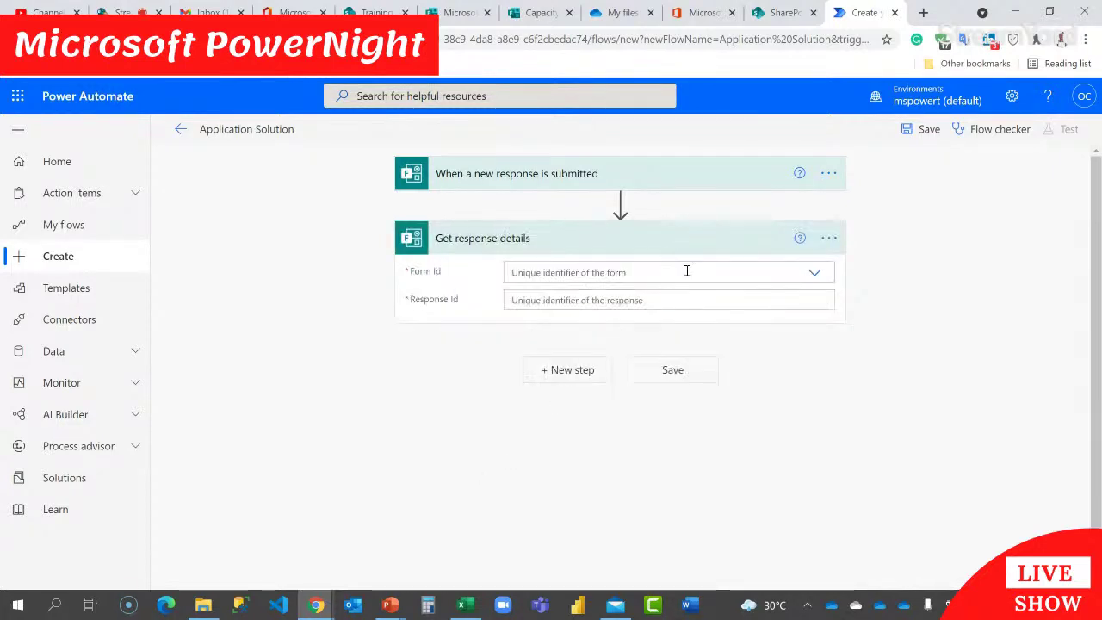
# Step: Set Get response details to the Capacity Nigeria Recruitment form and the trigger's Response Id
pyautogui.click(686, 271)
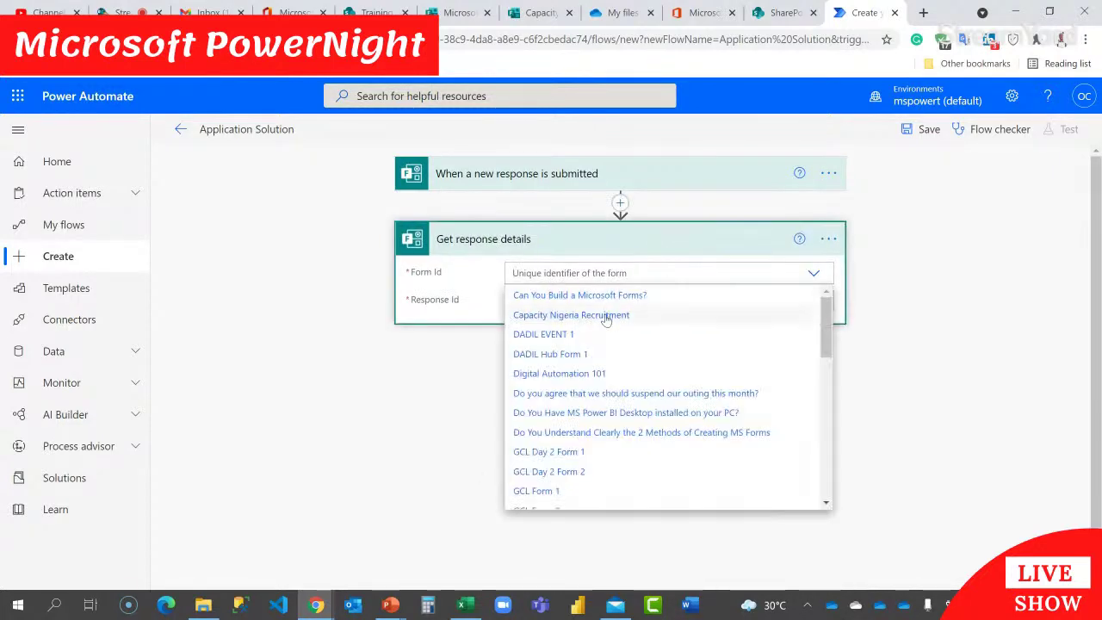
pyautogui.click(606, 318)
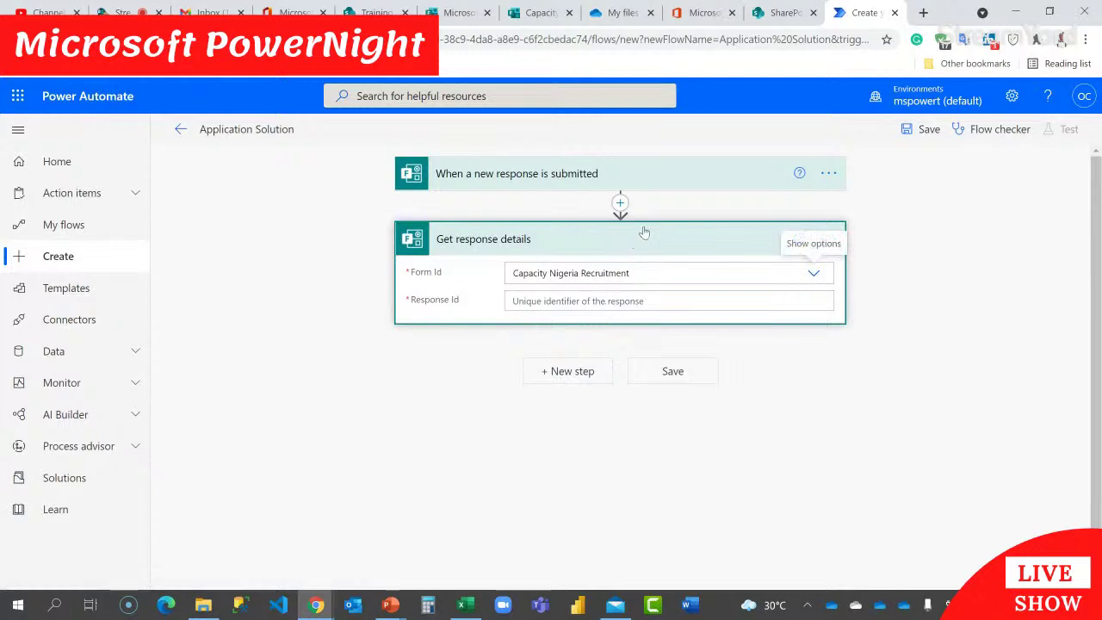
pyautogui.click(651, 304)
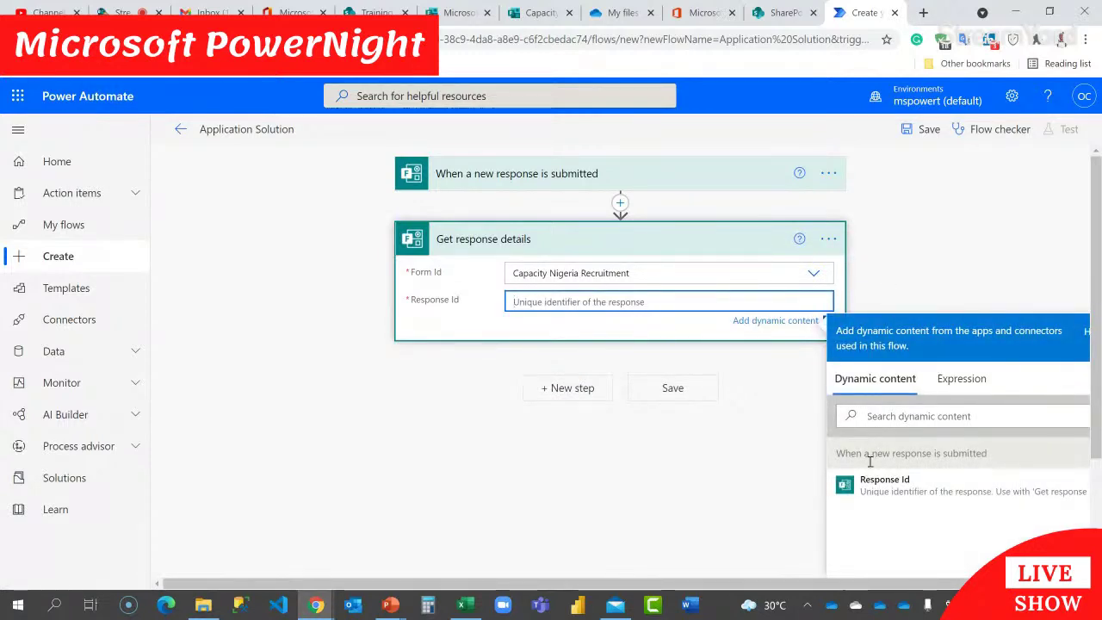
pyautogui.click(911, 492)
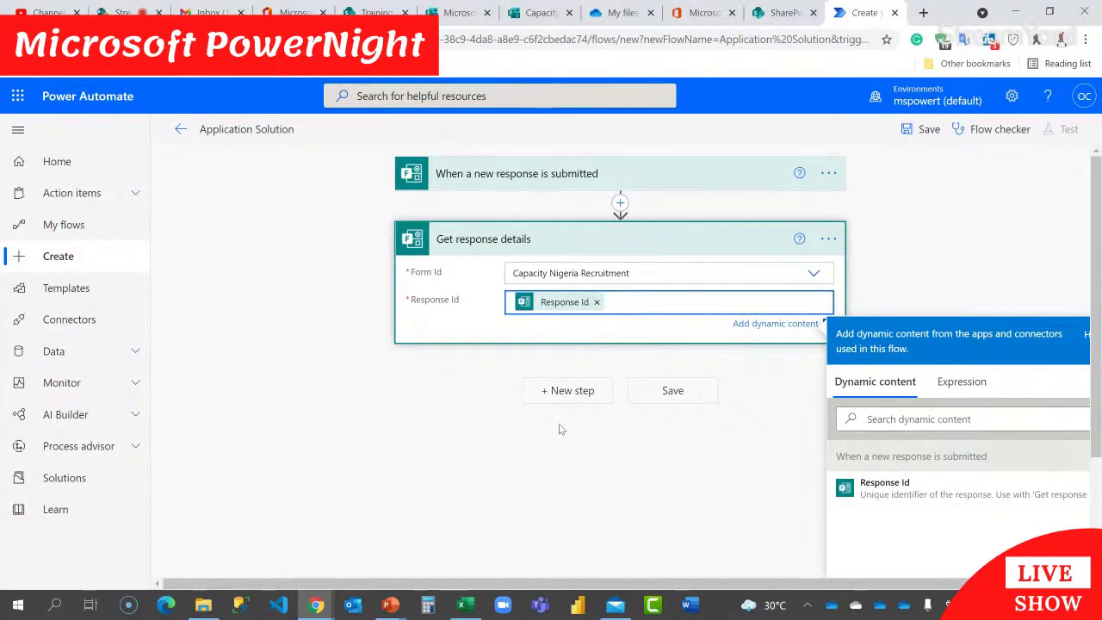
pyautogui.click(565, 392)
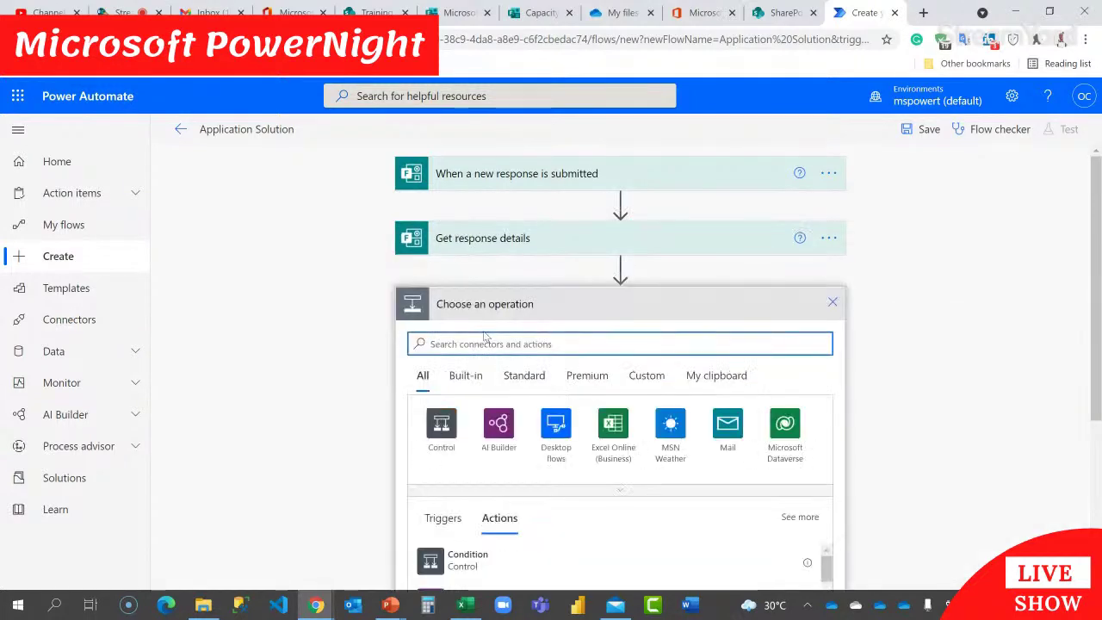
# Step: Add a SharePoint Create item action targeting the Training site's Applicant CV list
pyautogui.write('create item')
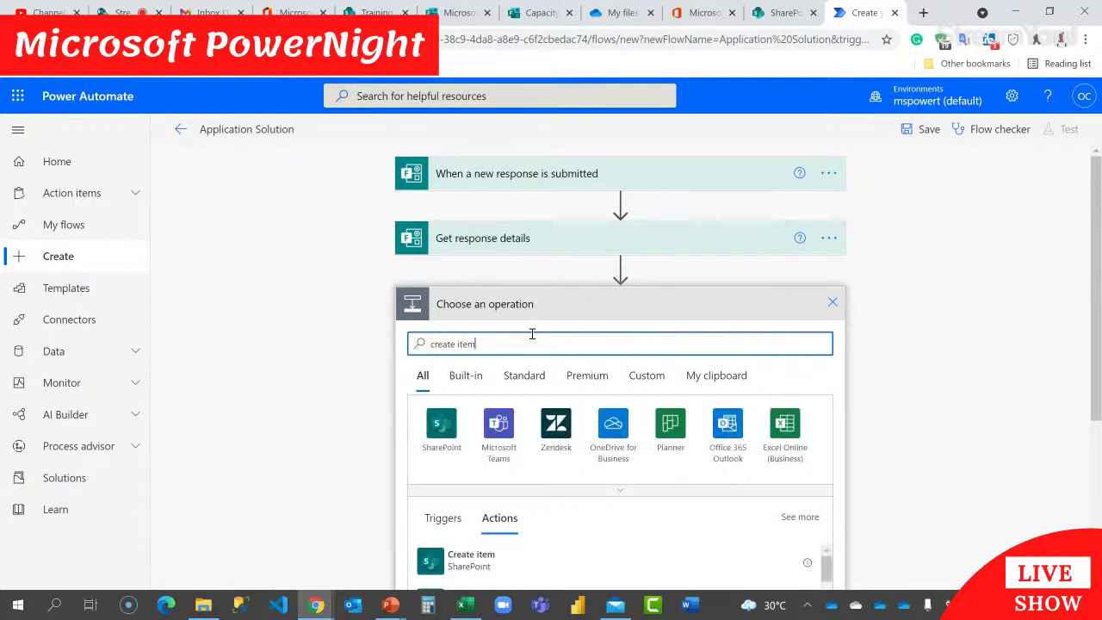
pyautogui.scroll(-2, 517, 375)
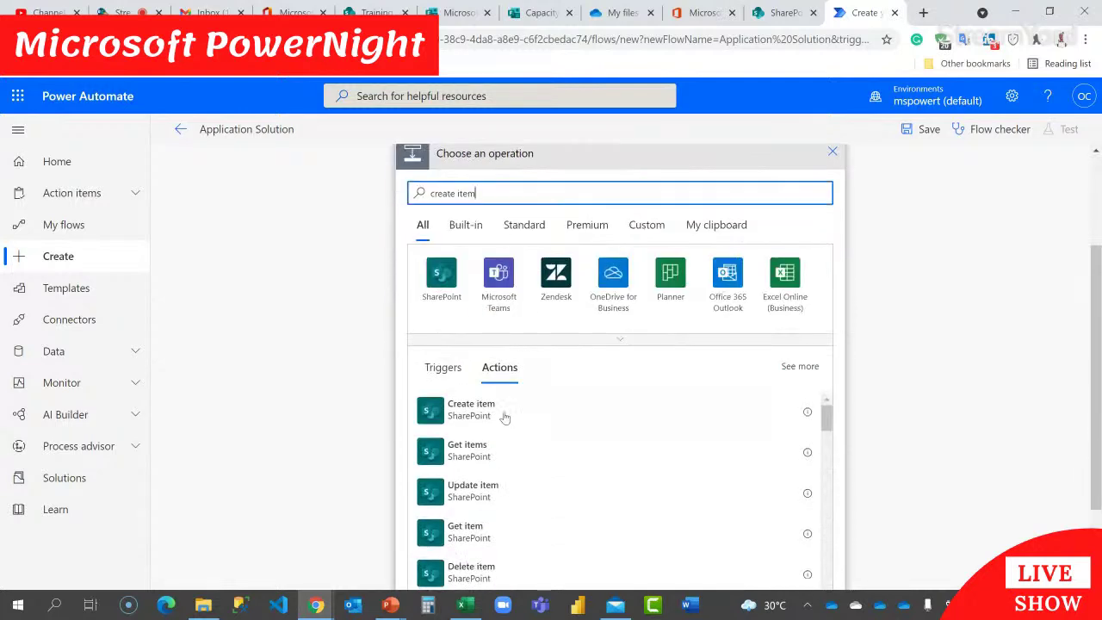
pyautogui.click(463, 415)
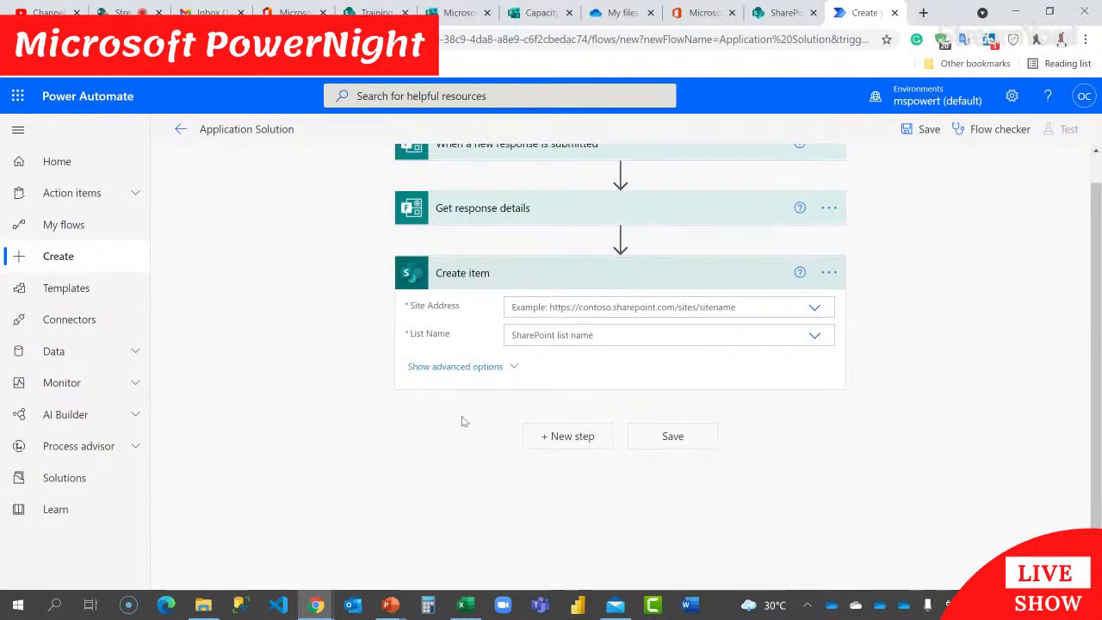
pyautogui.click(571, 306)
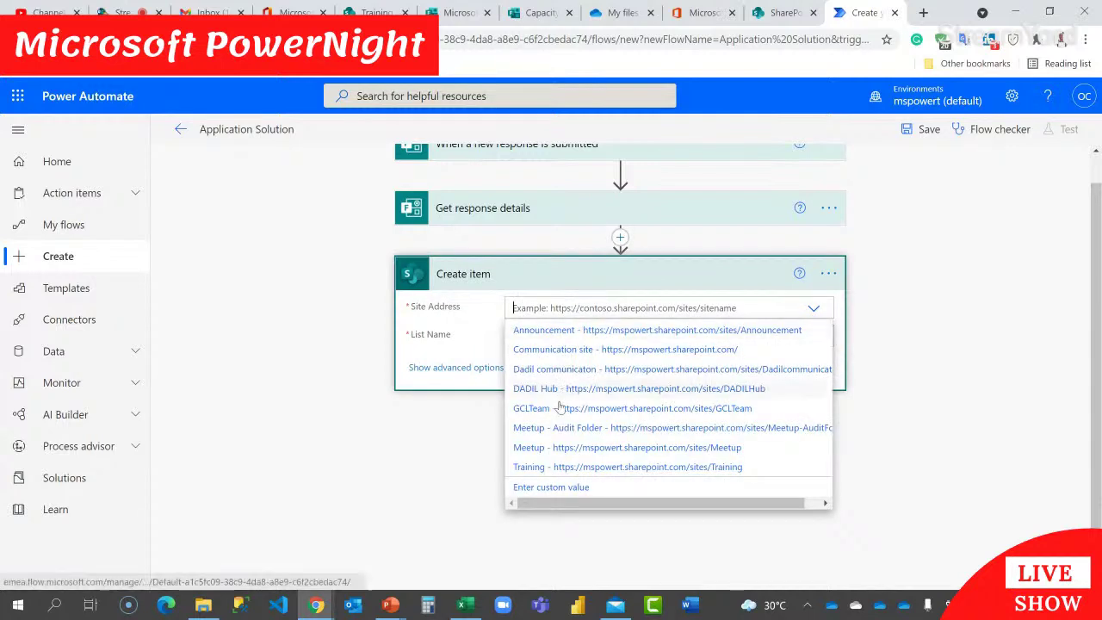
pyautogui.click(547, 467)
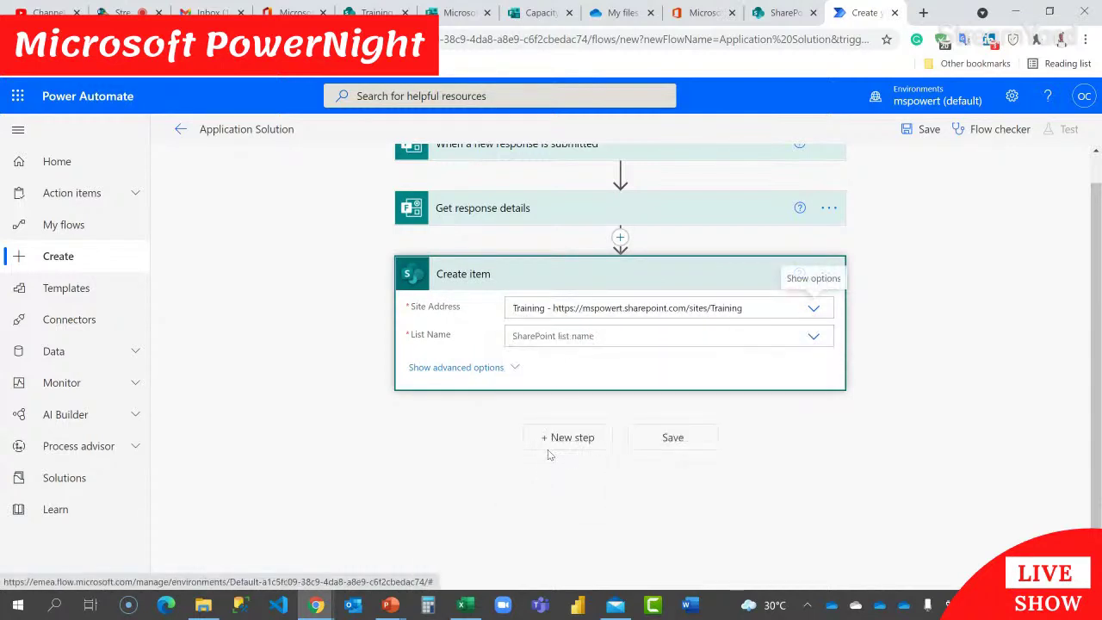
pyautogui.click(583, 335)
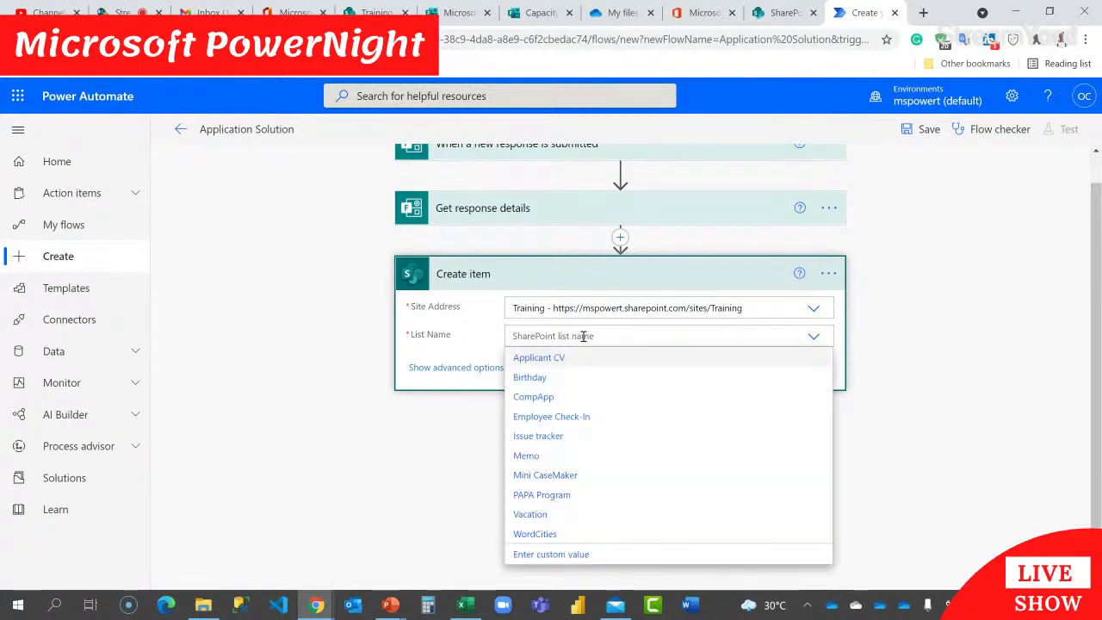
pyautogui.click(538, 360)
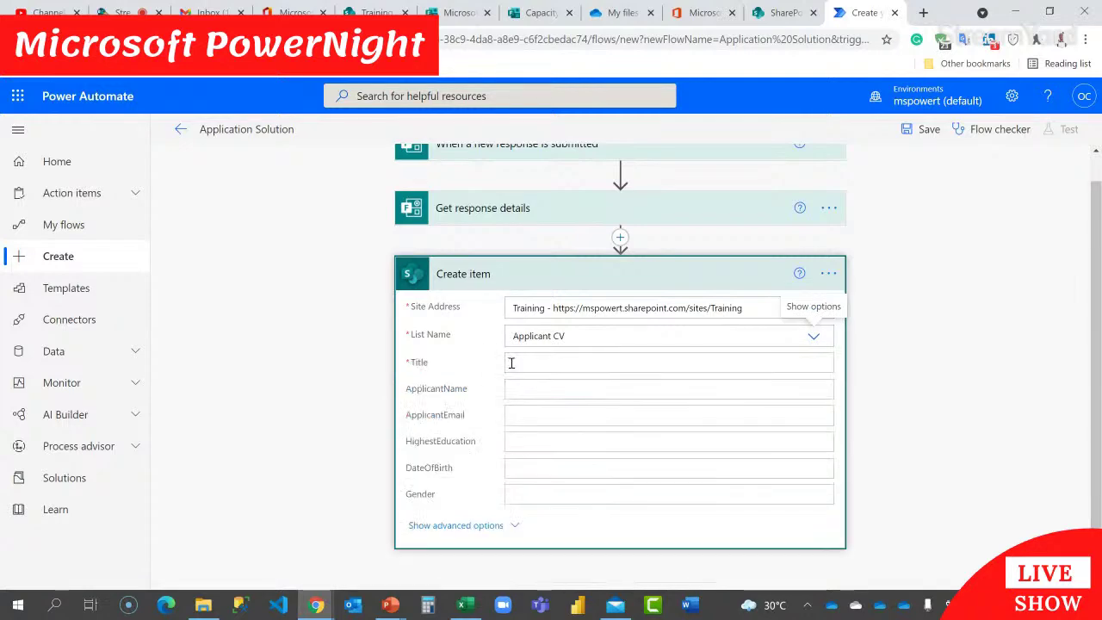
# Step: Set the new list item's Title to the Response Id
pyautogui.click(567, 367)
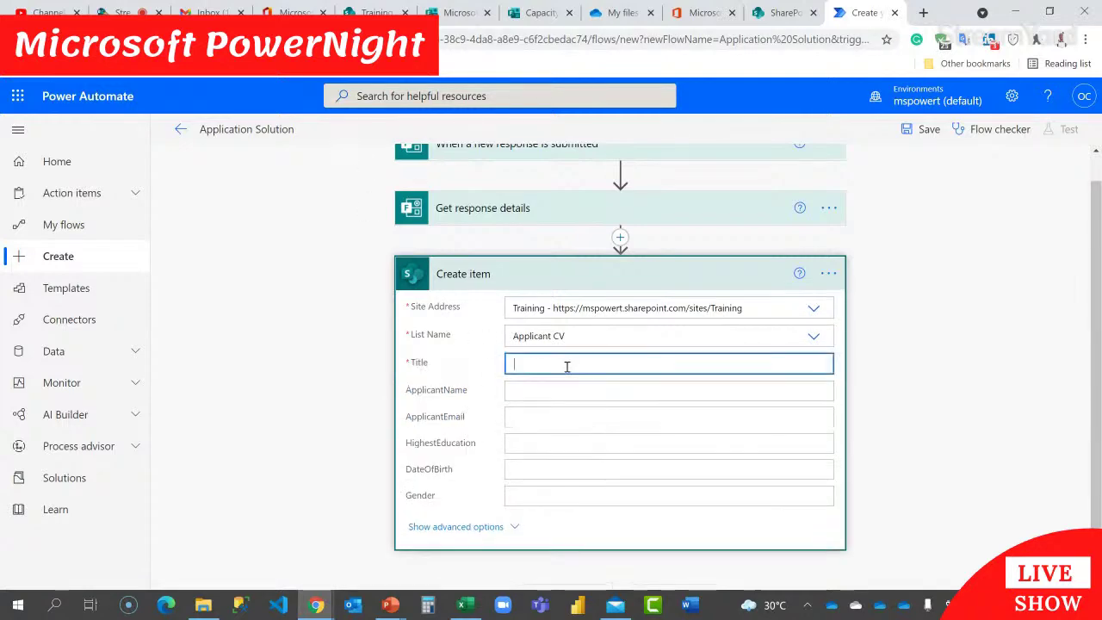
pyautogui.scroll(-5, 983, 346)
pyautogui.scroll(-2, 915, 500)
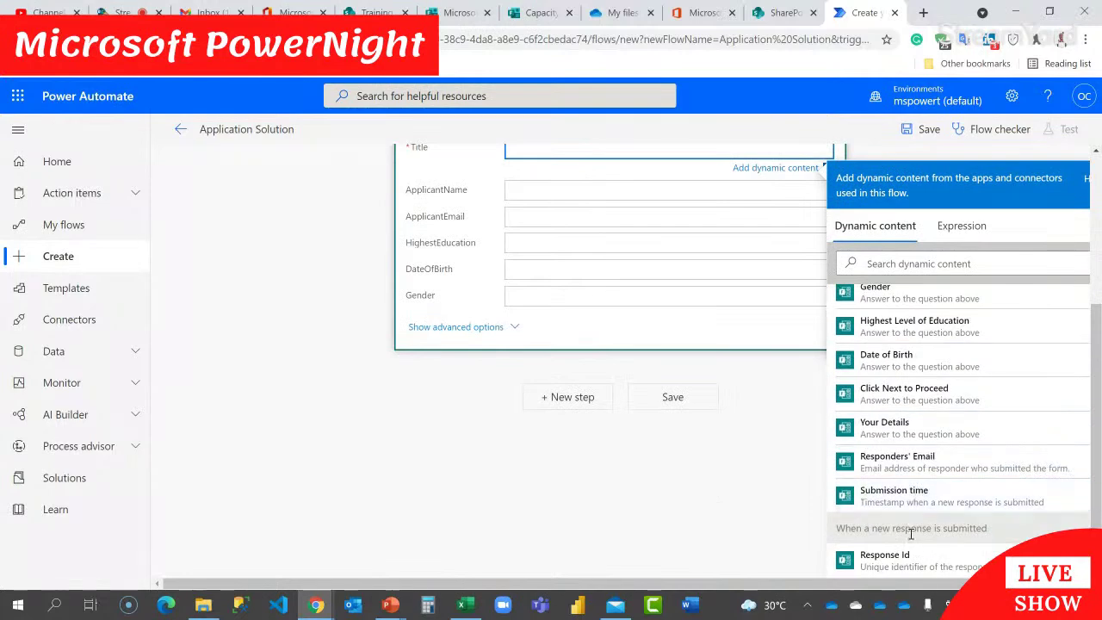
pyautogui.click(916, 572)
pyautogui.scroll(3, 611, 324)
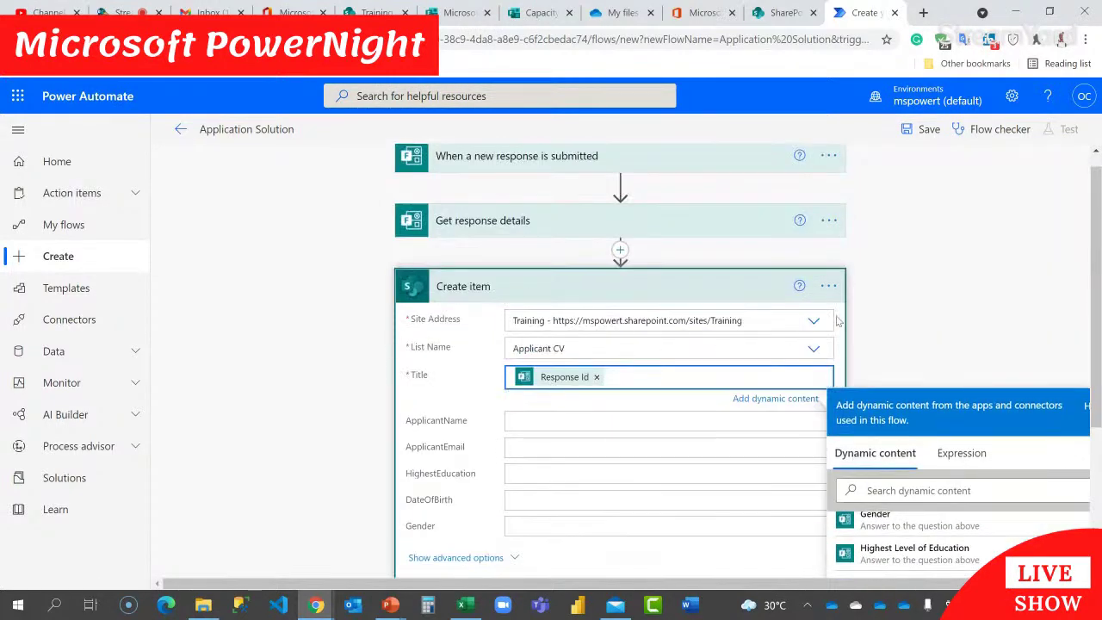
pyautogui.scroll(-1, 848, 317)
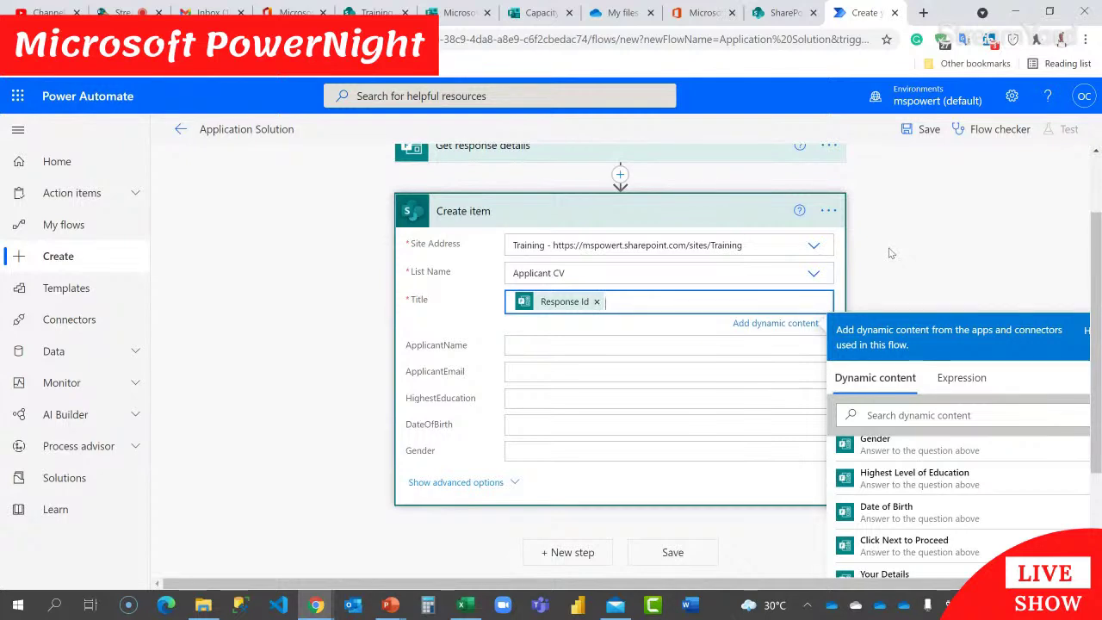
# Step: Map the form's Fullname answer into the ApplicantName field of Create item
pyautogui.click(603, 352)
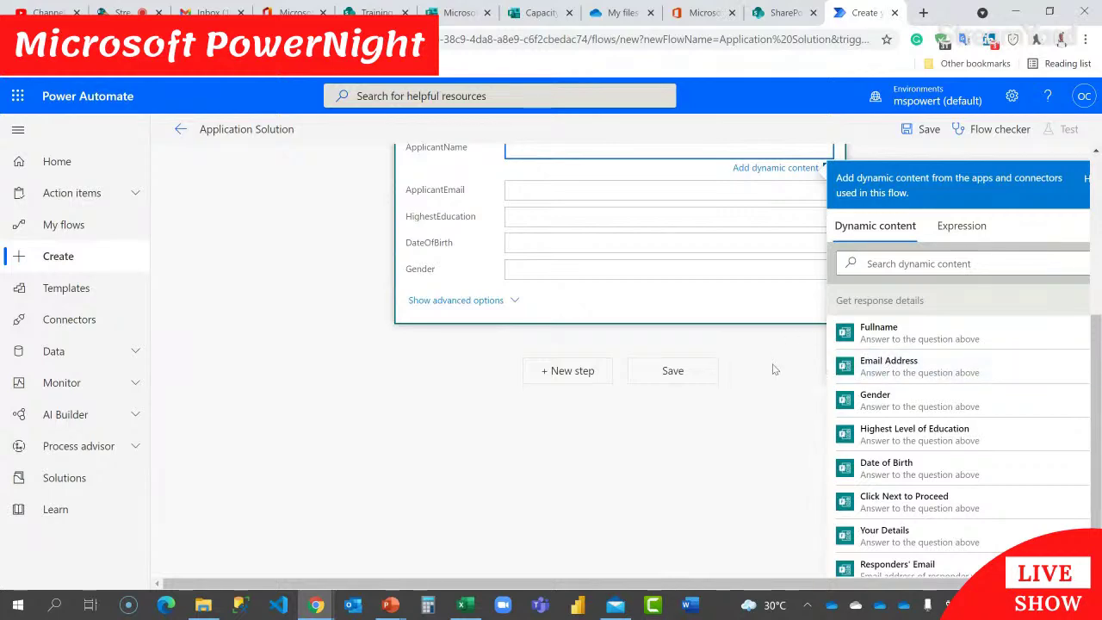
pyautogui.scroll(3, 773, 365)
pyautogui.scroll(1, 772, 366)
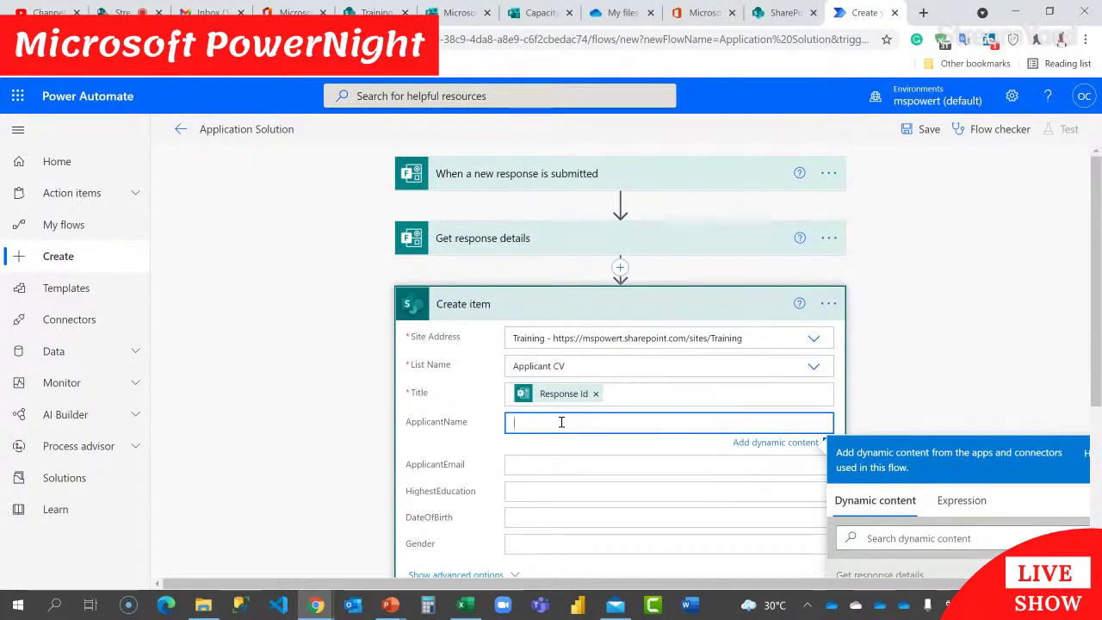
pyautogui.scroll(-2, 562, 423)
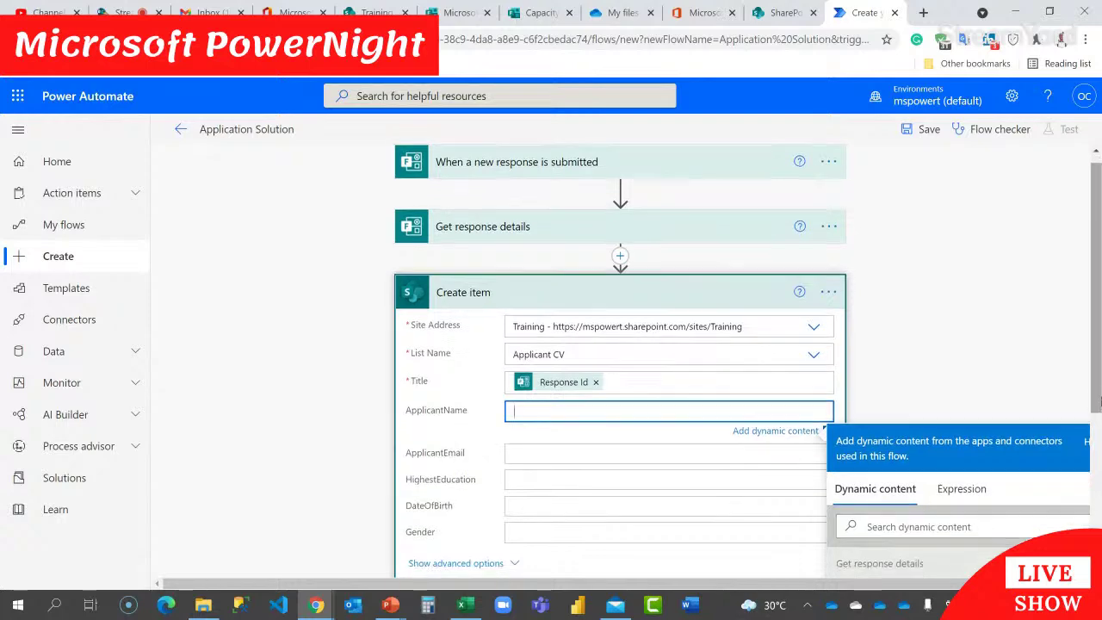
pyautogui.scroll(2, 930, 463)
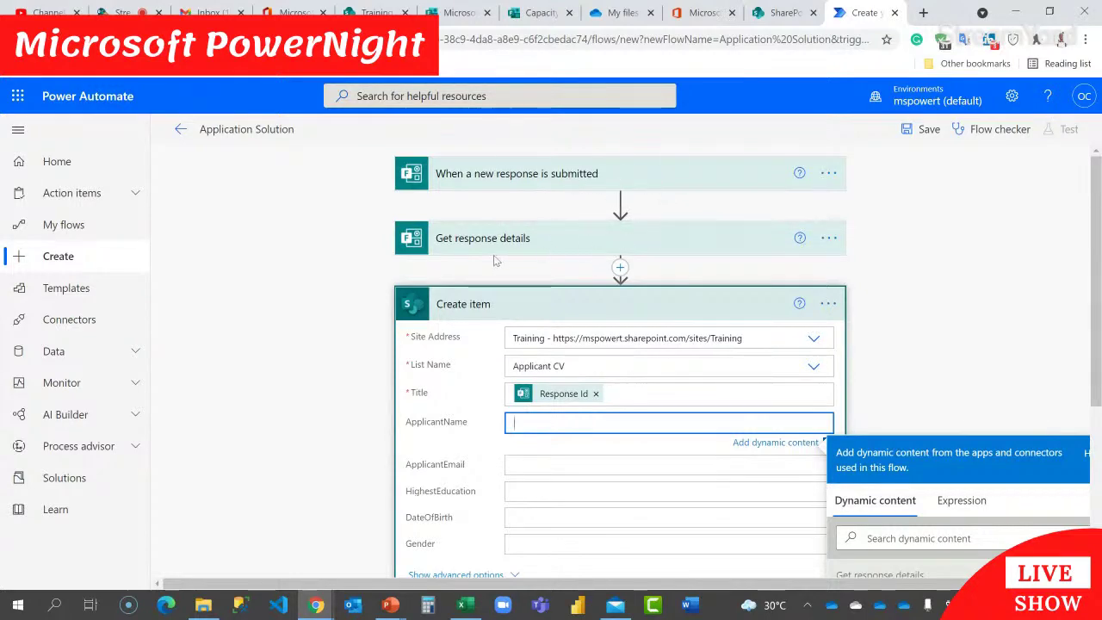
pyautogui.scroll(-3, 950, 262)
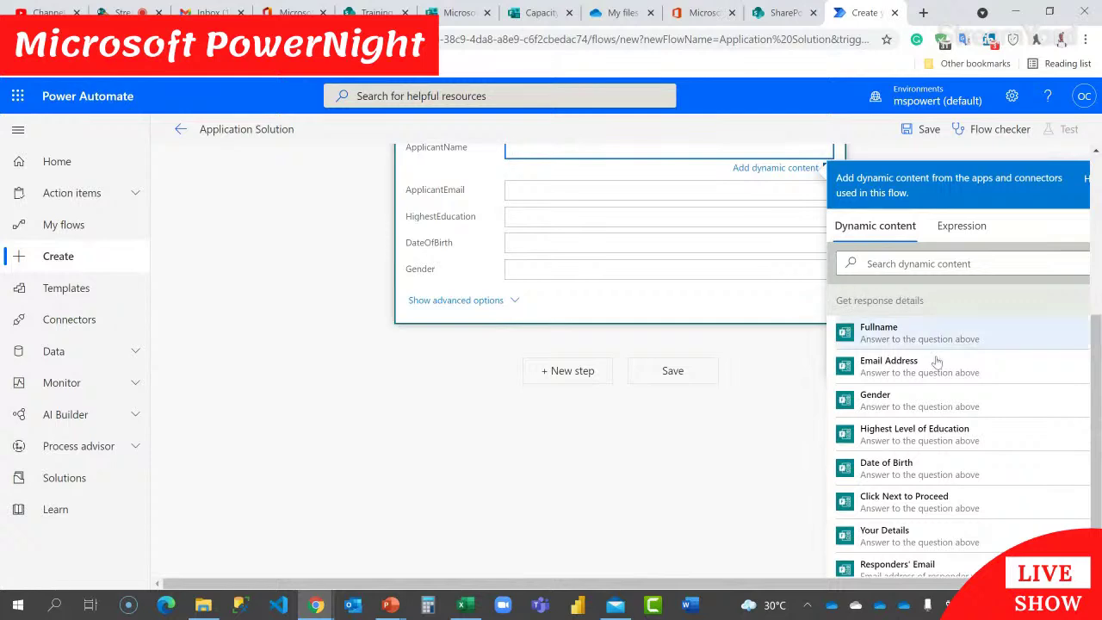
pyautogui.scroll(-1, 917, 341)
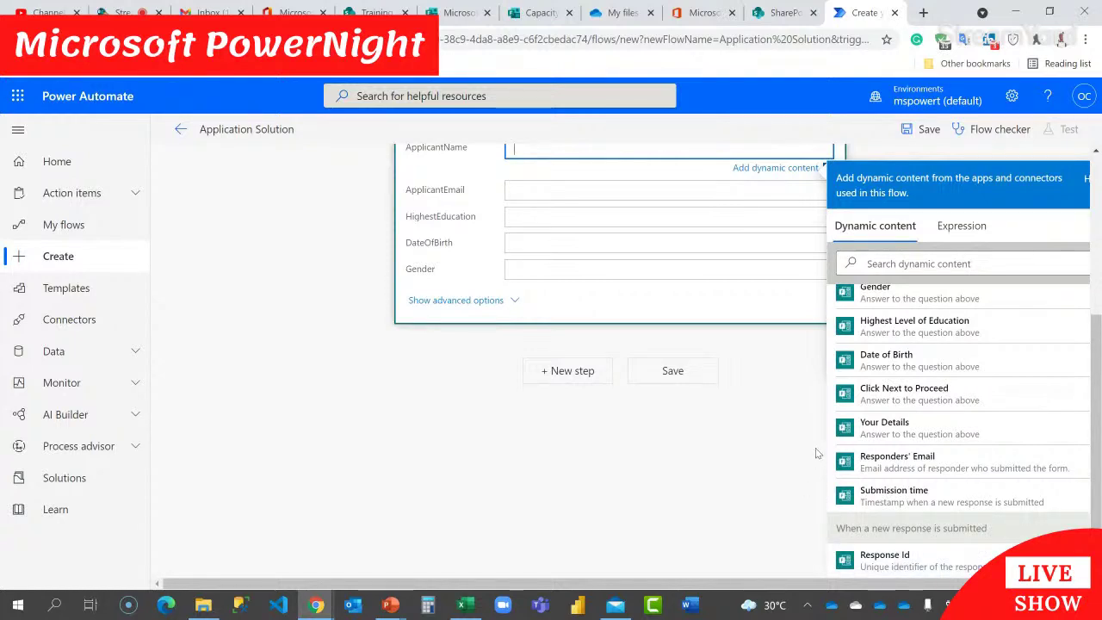
pyautogui.scroll(2, 765, 443)
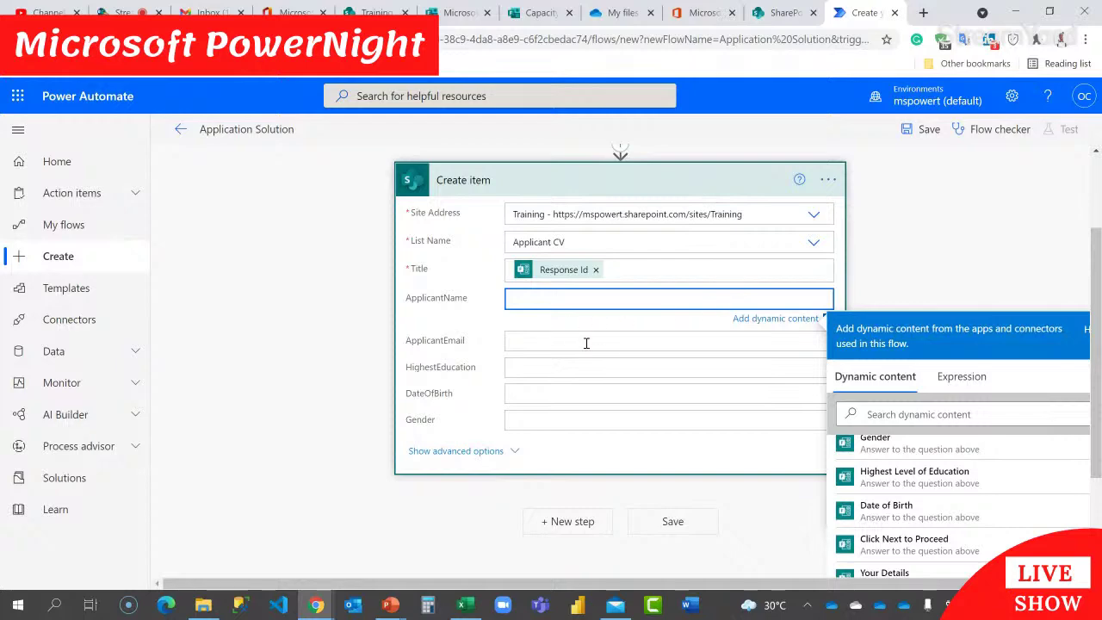
pyautogui.scroll(-2, 1034, 287)
pyautogui.scroll(2, 945, 370)
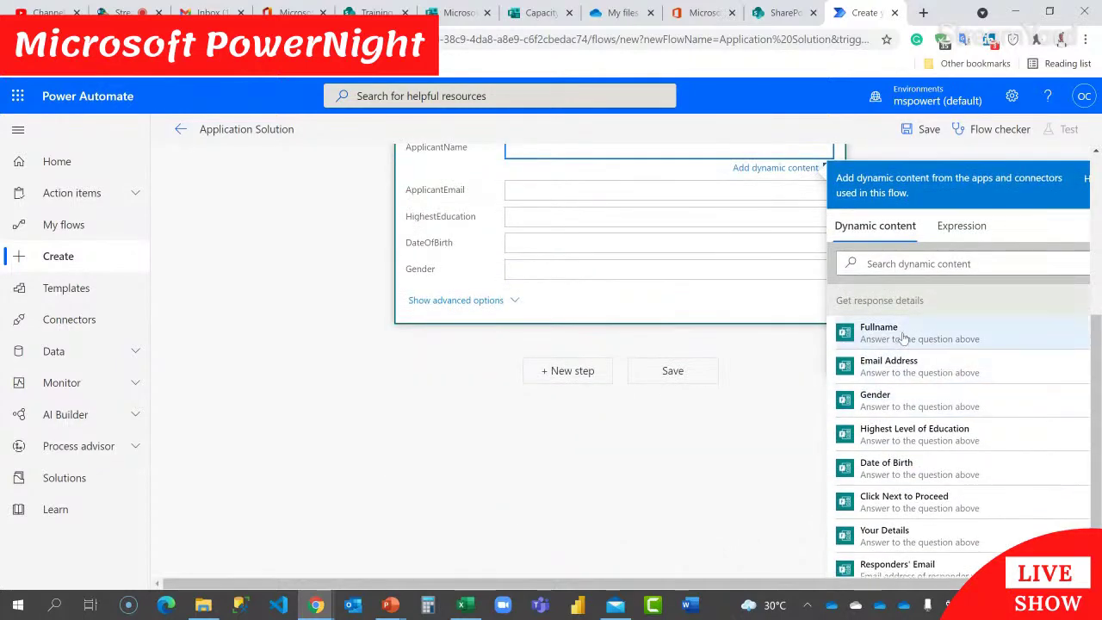
pyautogui.click(900, 332)
pyautogui.scroll(2, 659, 279)
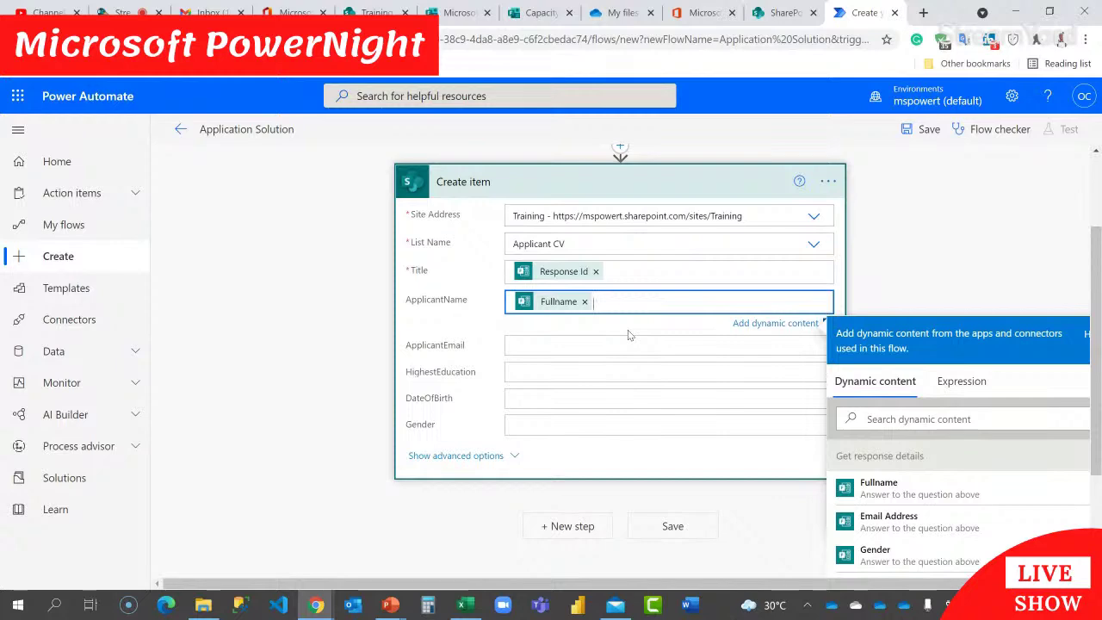
# Step: Map the form's Email Address answer into the ApplicantEmail field
pyautogui.click(577, 344)
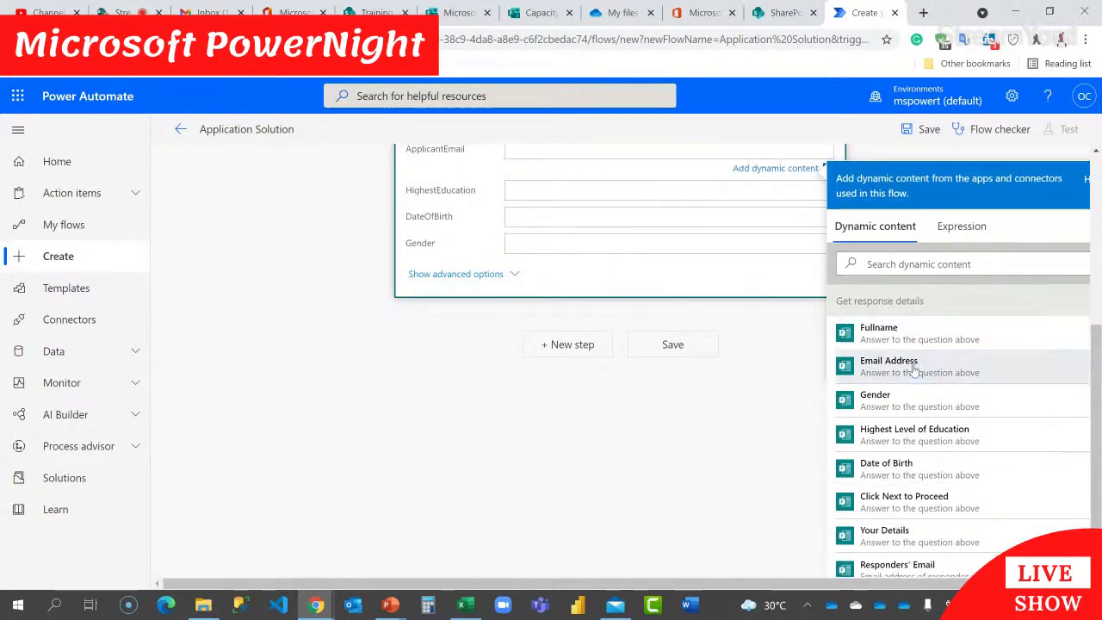
pyautogui.click(915, 368)
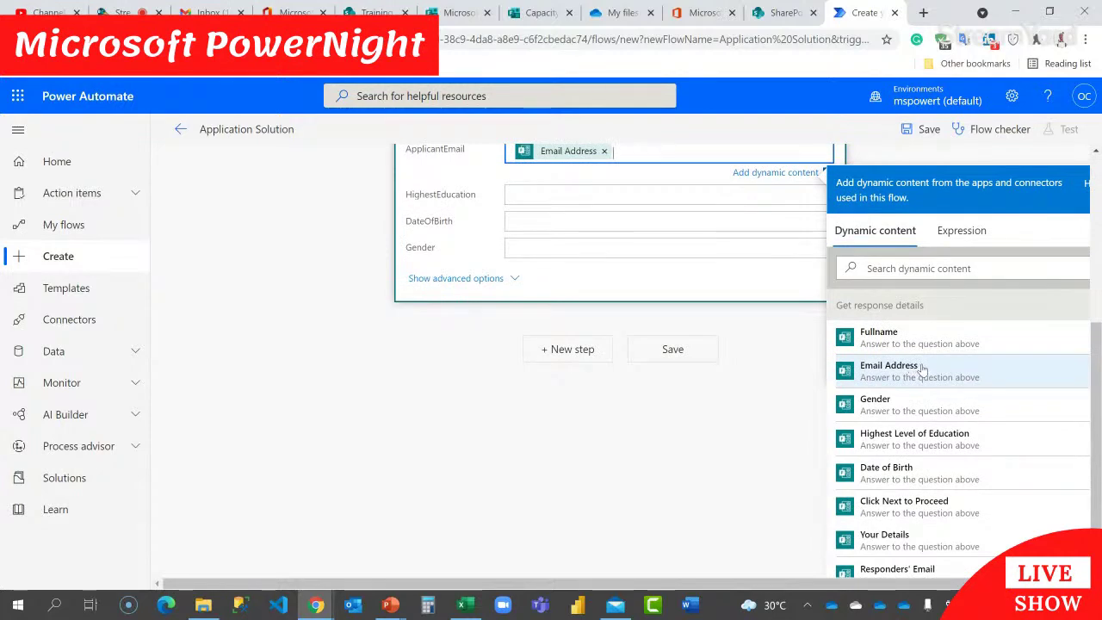
pyautogui.scroll(-2, 921, 369)
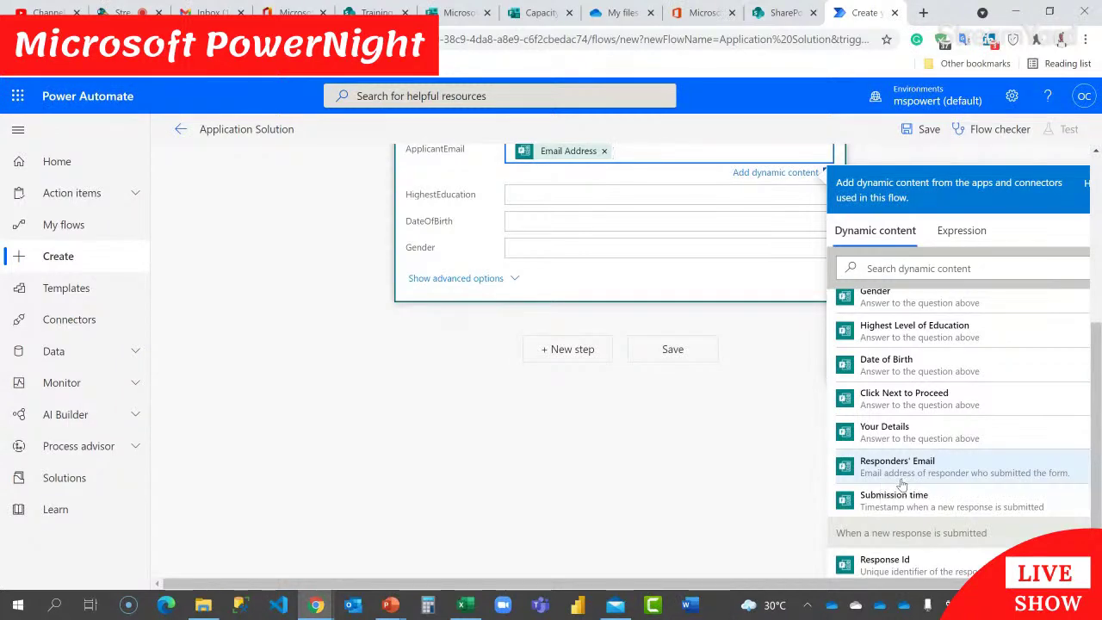
pyautogui.scroll(1, 753, 365)
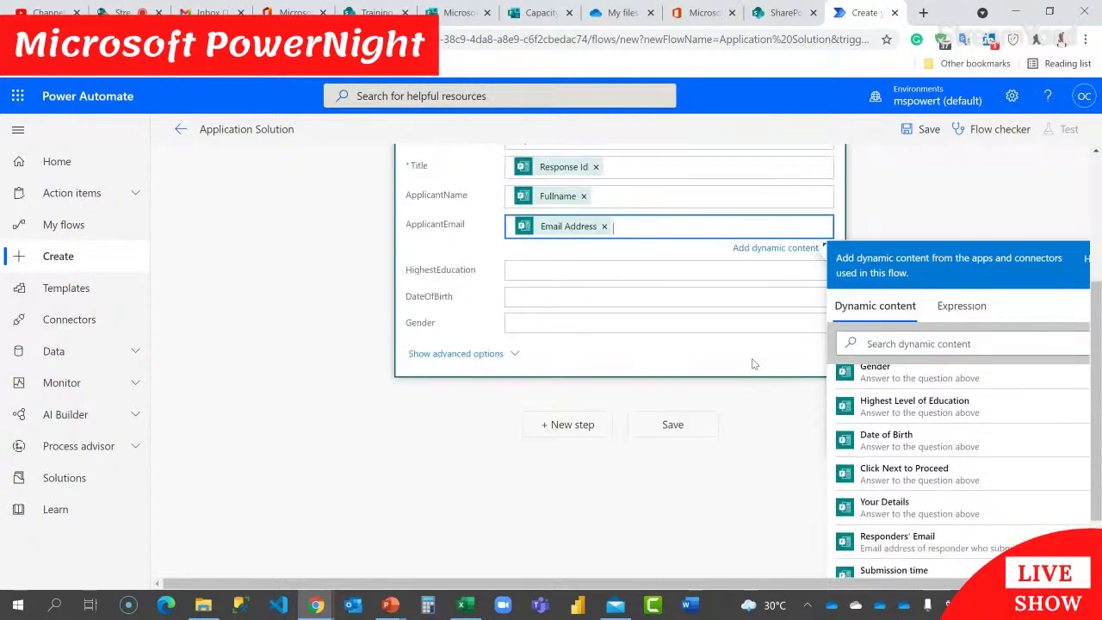
# Step: Fill HighestEducation, DateOfBirth and Gender with their form answers, collapse Create item, and return to the form
pyautogui.click(669, 270)
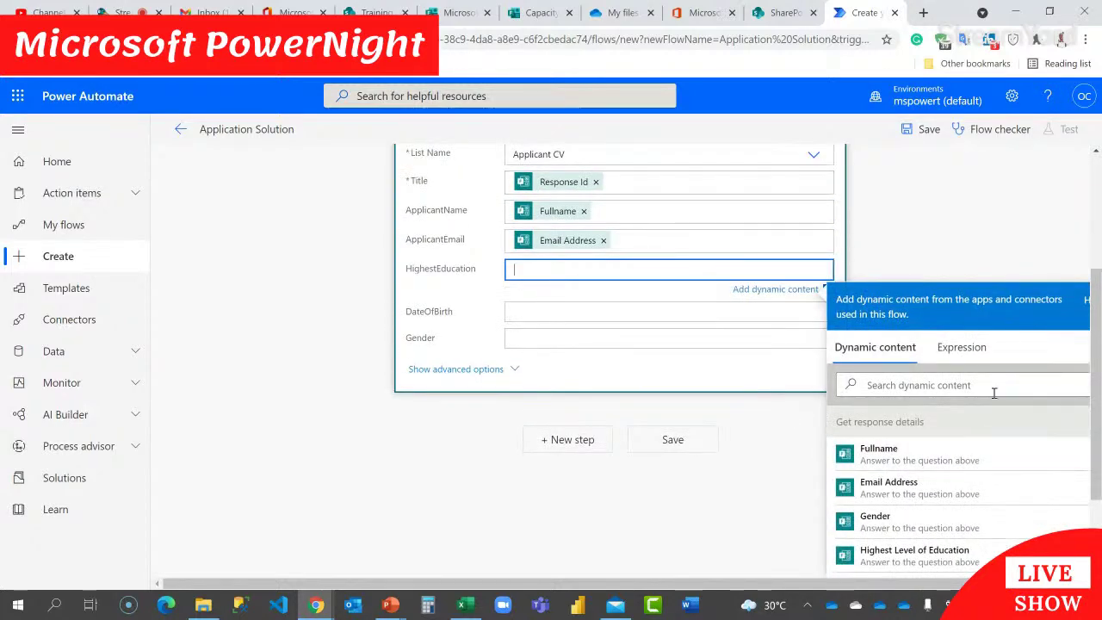
pyautogui.click(937, 556)
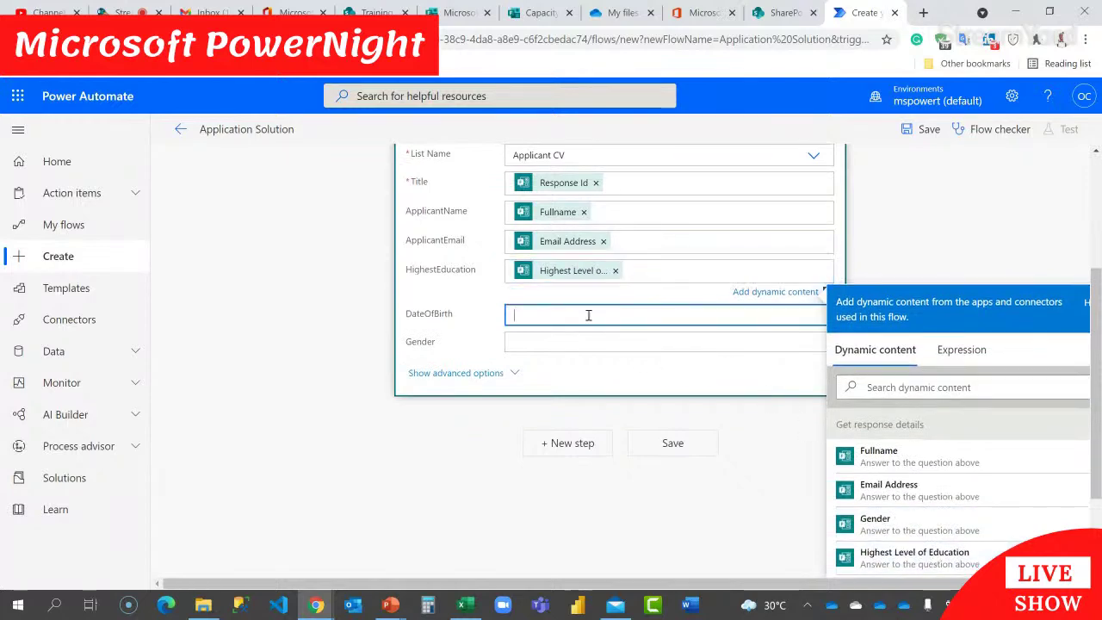
pyautogui.click(588, 315)
pyautogui.scroll(-2, 588, 315)
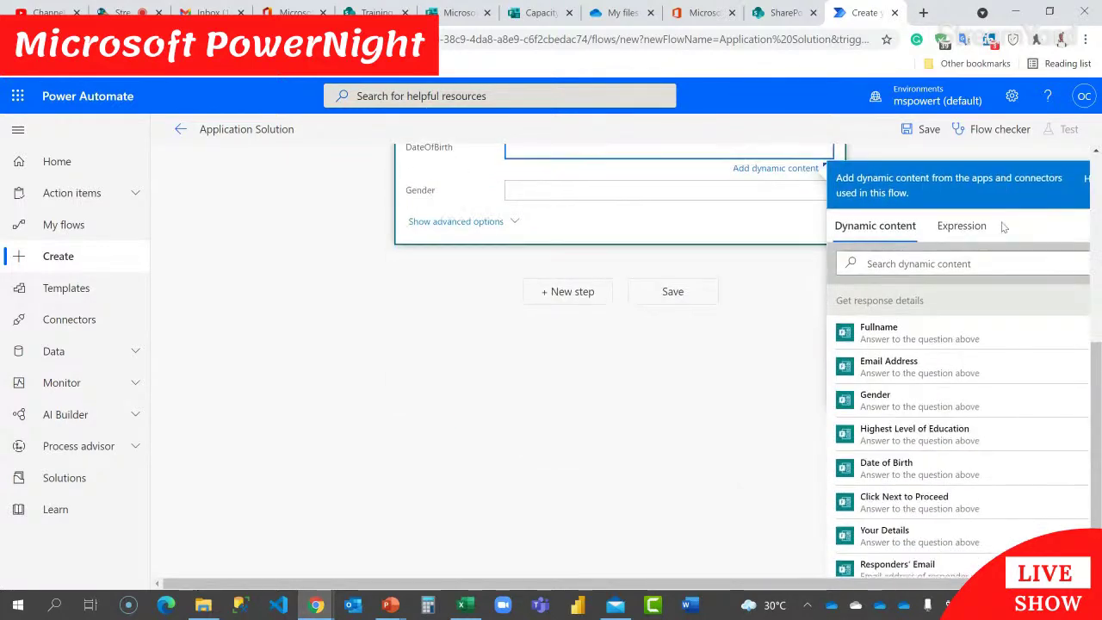
pyautogui.click(900, 468)
pyautogui.click(618, 199)
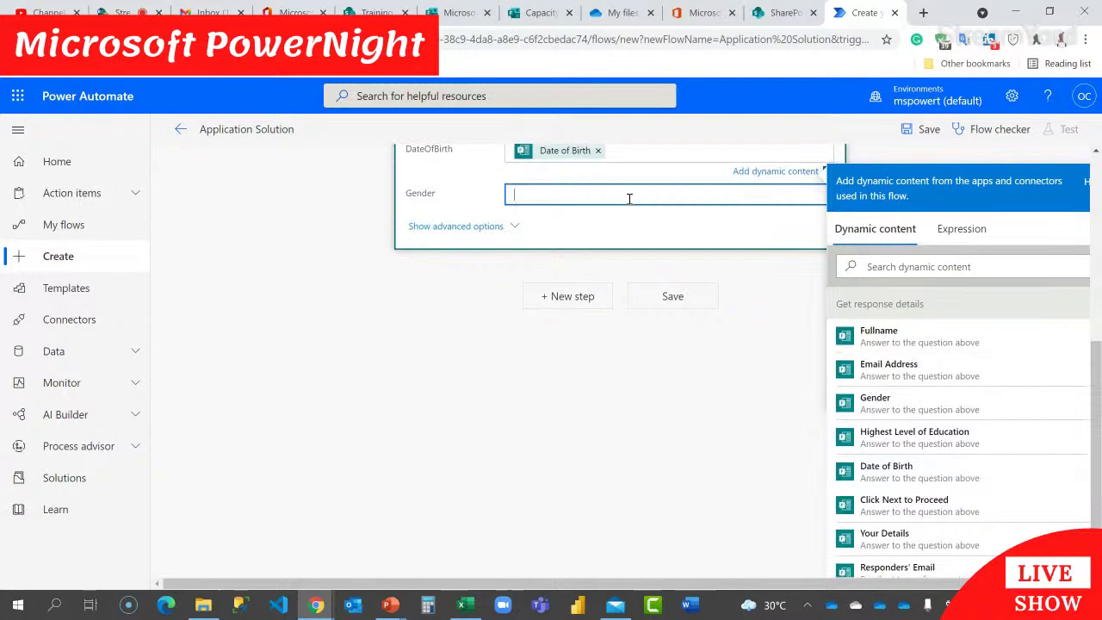
pyautogui.click(903, 450)
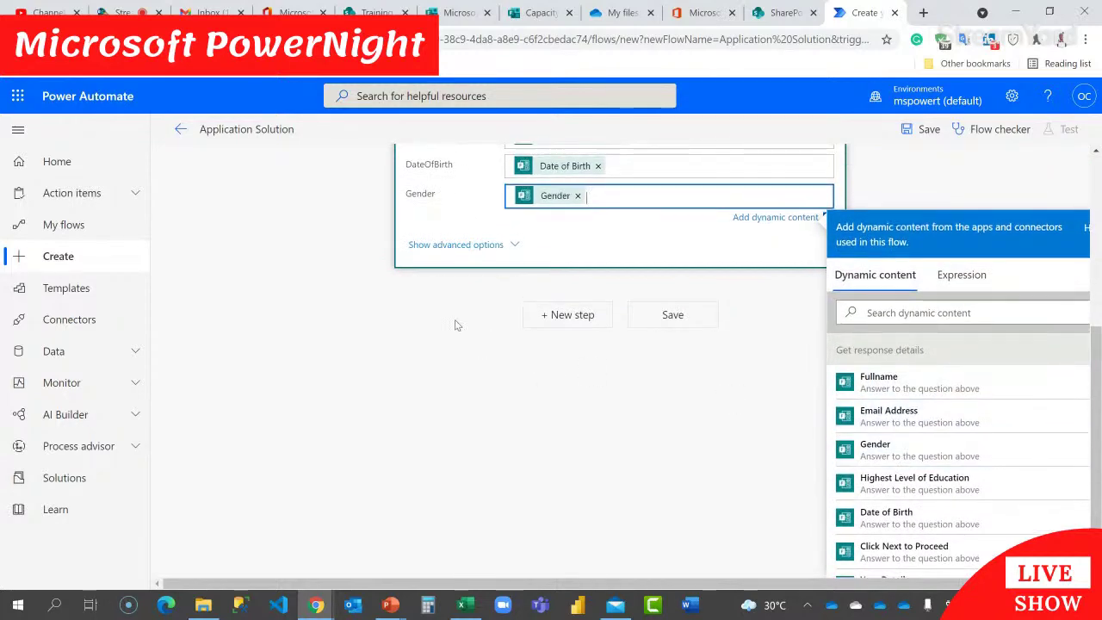
pyautogui.scroll(3, 456, 320)
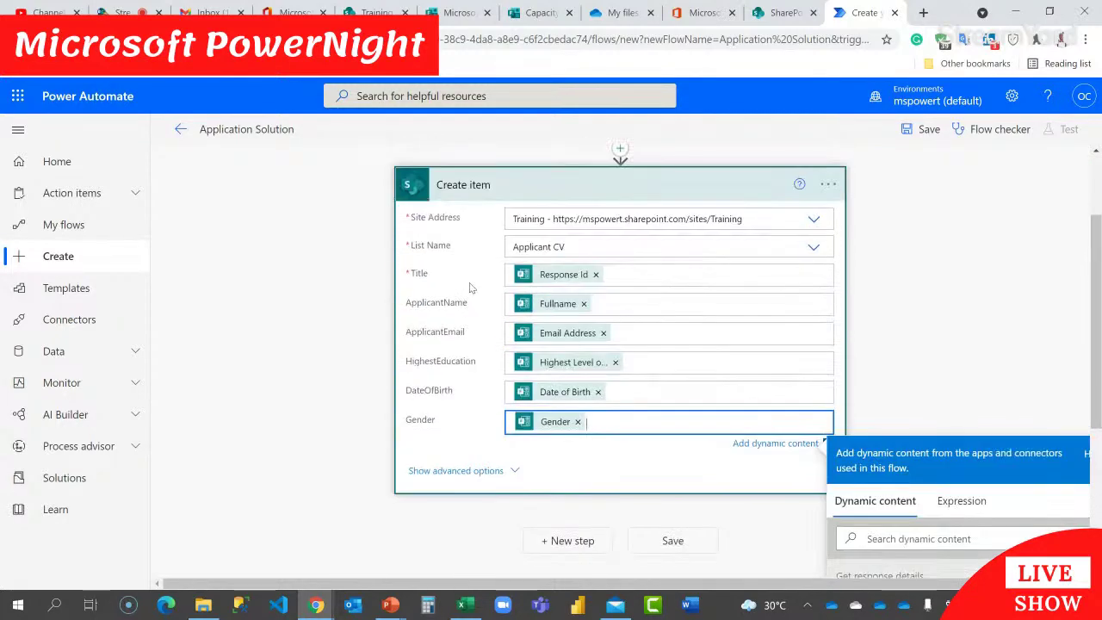
pyautogui.click(603, 185)
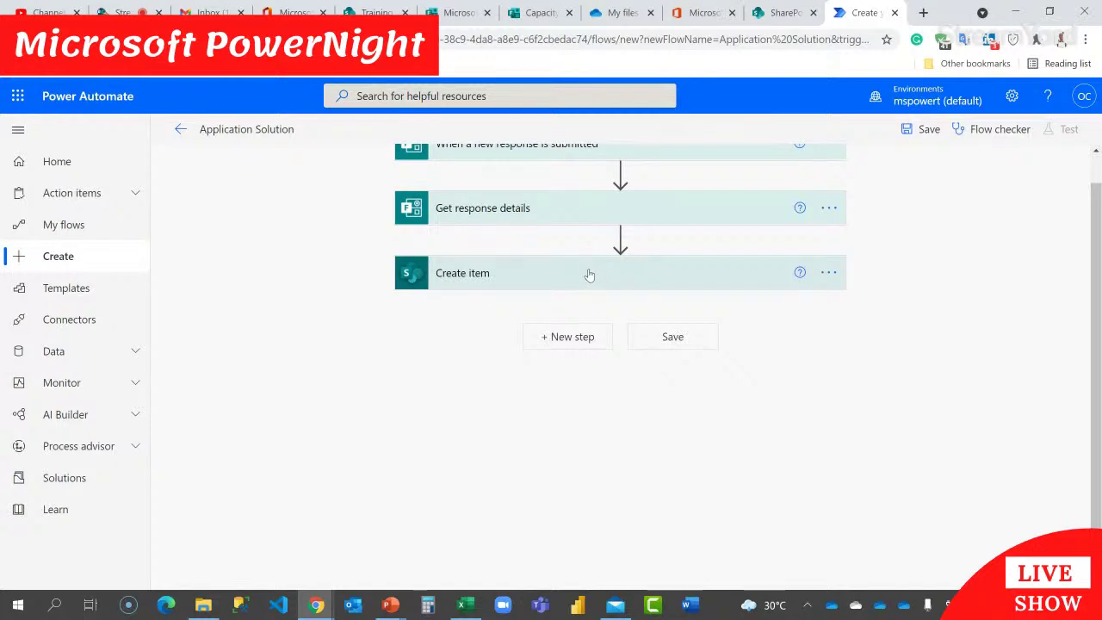
pyautogui.click(516, 14)
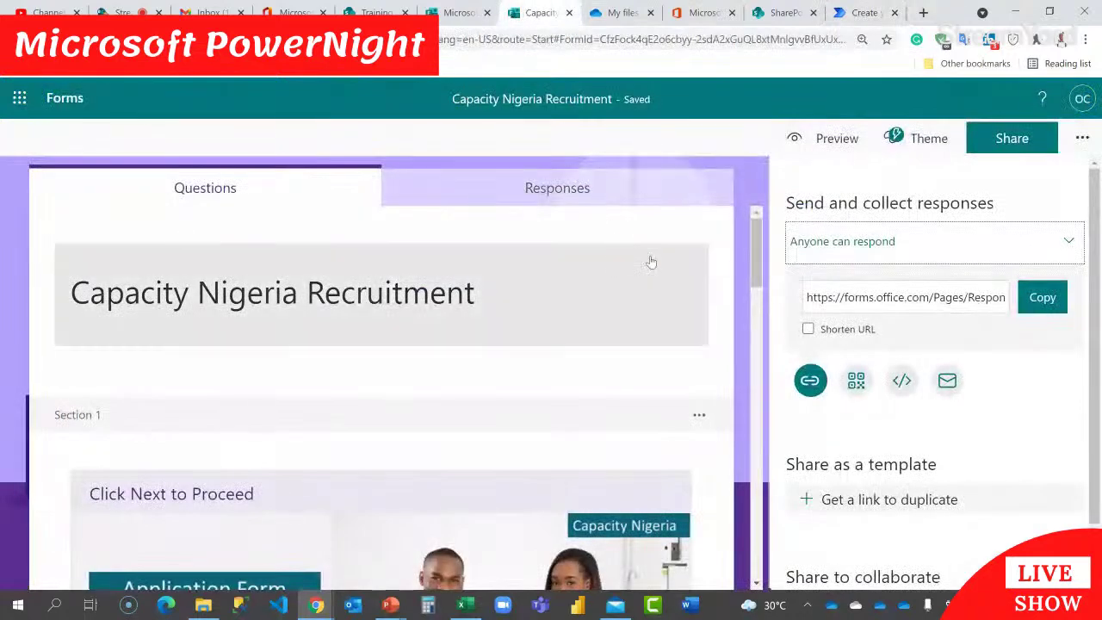
# Step: In the form settings, turn on a response start date with a start time of 12:30 PM
pyautogui.click(1083, 138)
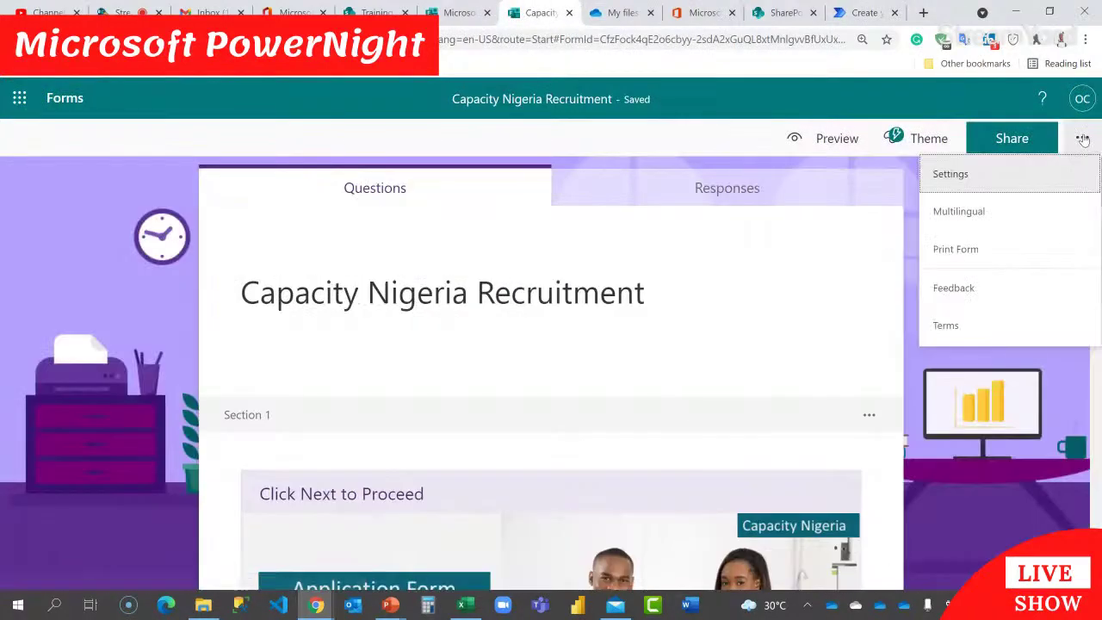
pyautogui.click(964, 173)
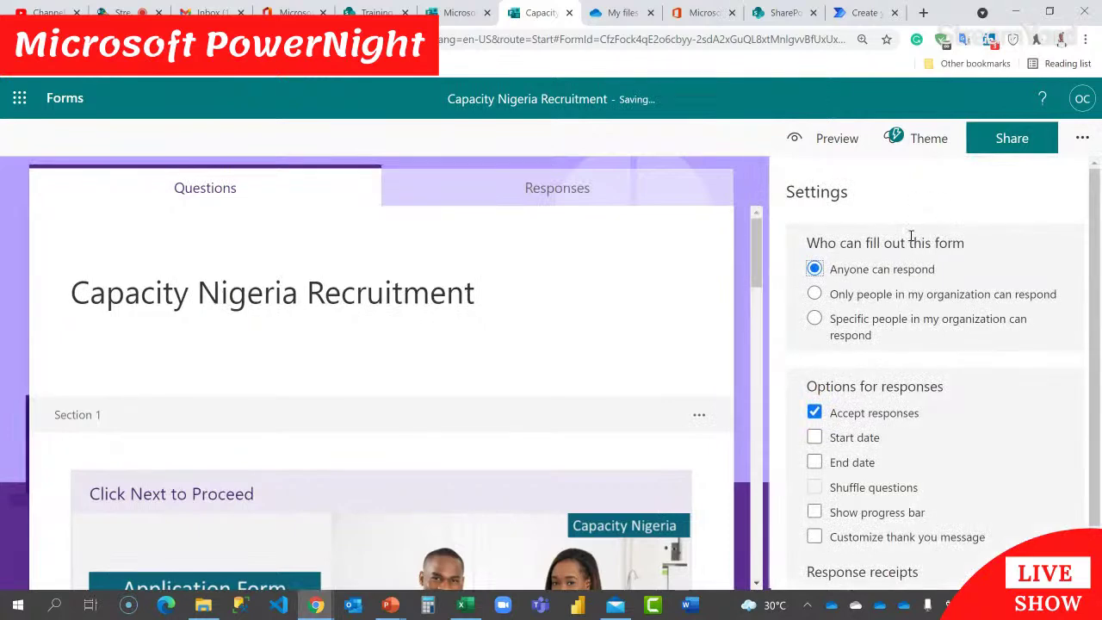
pyautogui.scroll(-1, 899, 246)
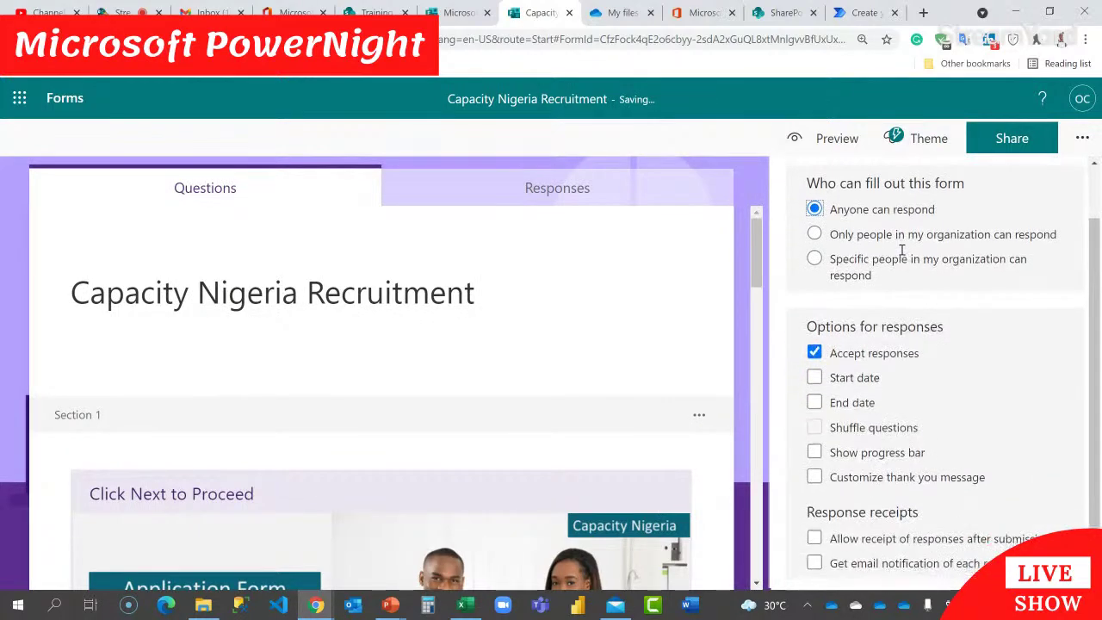
pyautogui.click(815, 379)
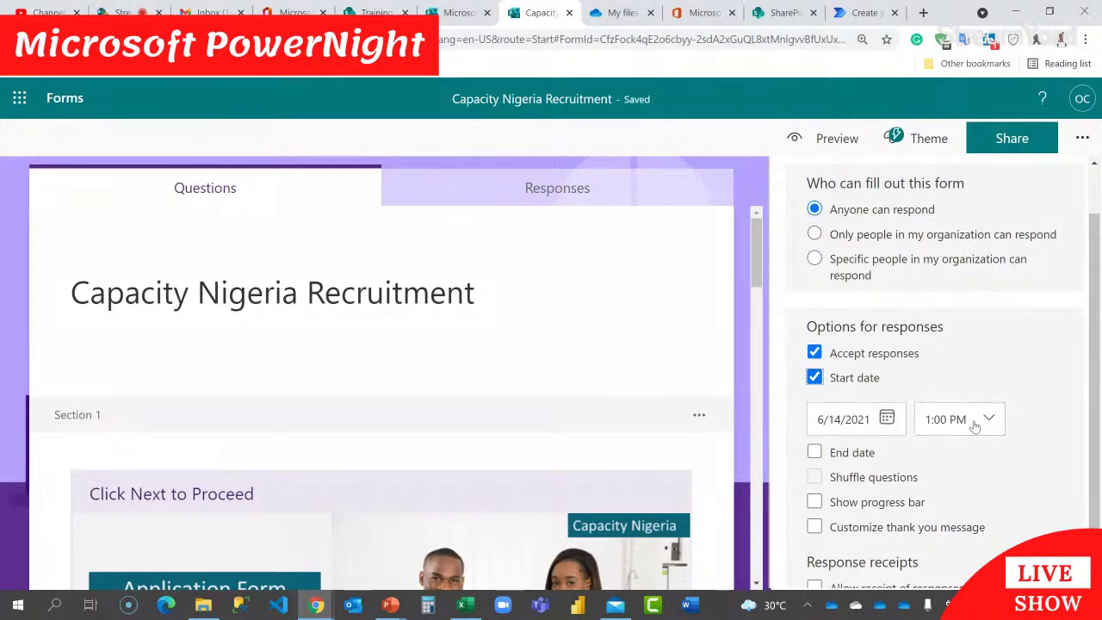
pyautogui.click(985, 419)
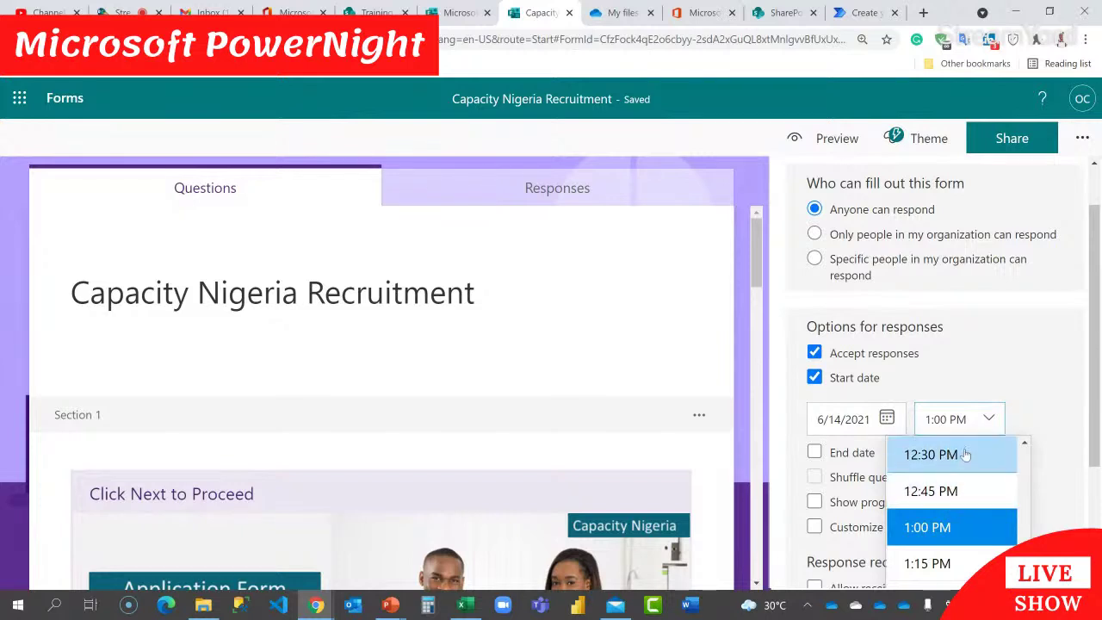
pyautogui.click(947, 455)
# Step: Turn on an end date of 6/18/2021 with a closing time of 11:45 PM
pyautogui.scroll(-1, 1019, 371)
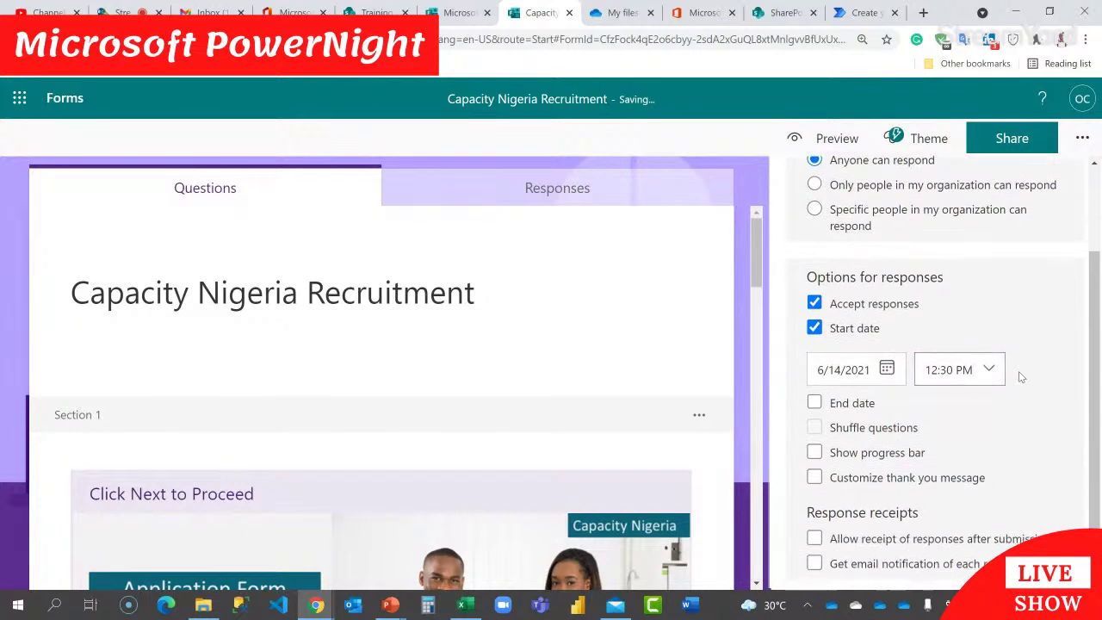
pyautogui.click(815, 402)
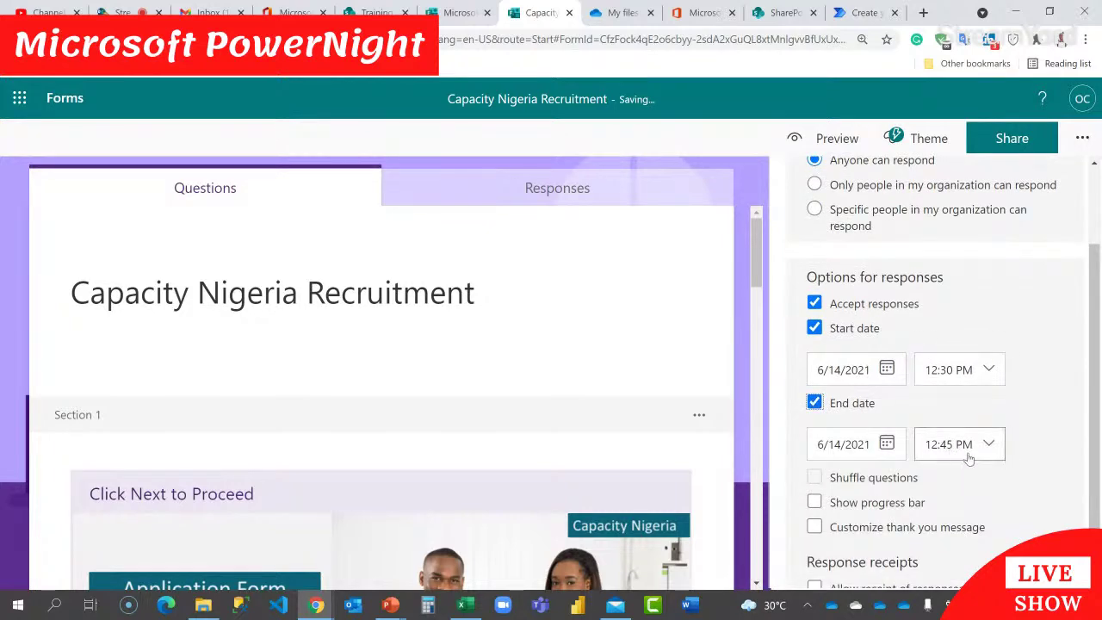
pyautogui.click(887, 443)
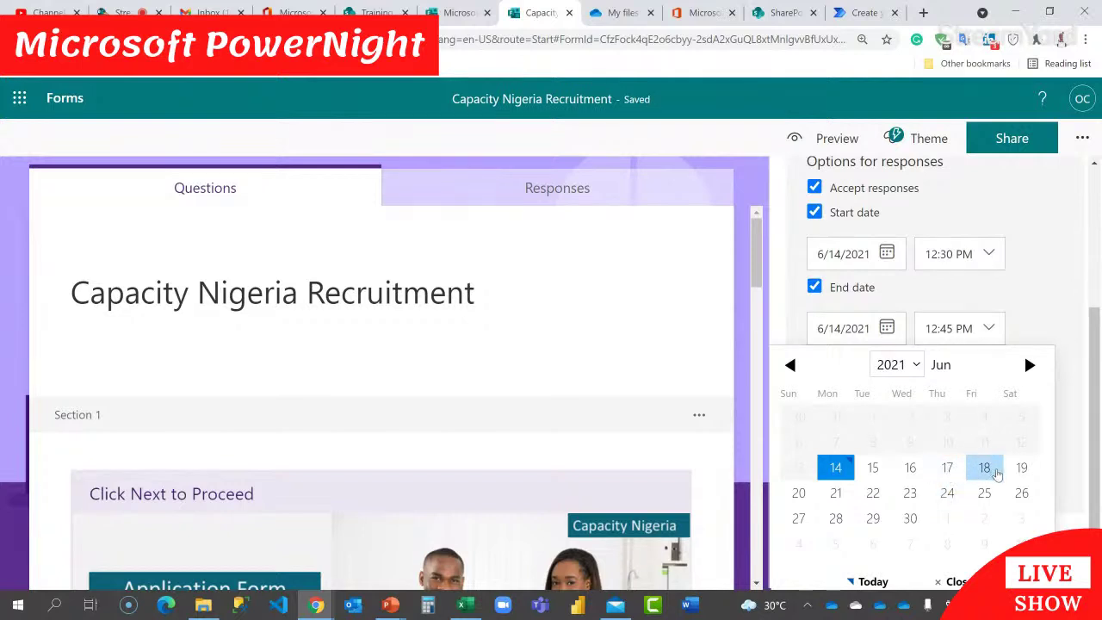
pyautogui.click(986, 473)
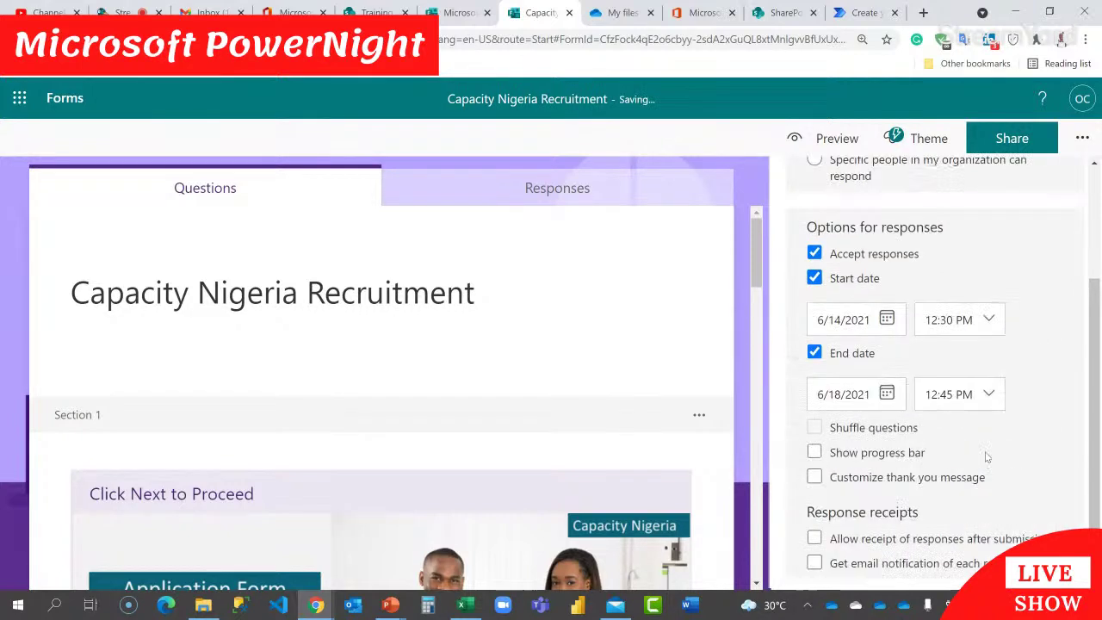
pyautogui.click(991, 396)
pyautogui.scroll(-3, 984, 430)
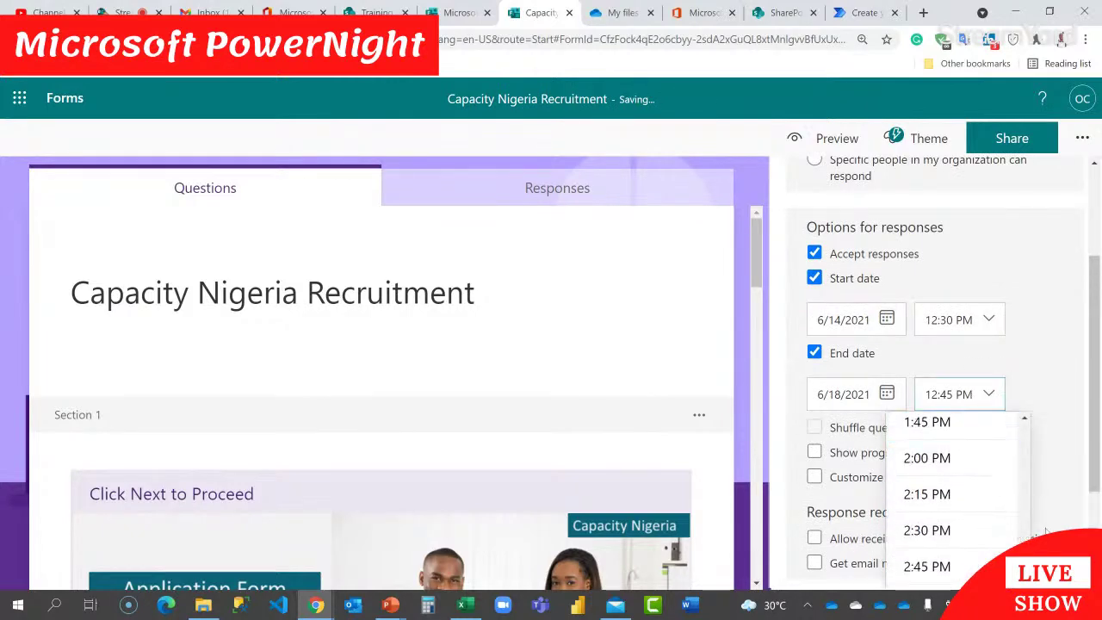
pyautogui.scroll(-2, 1060, 441)
pyautogui.scroll(-12, 987, 494)
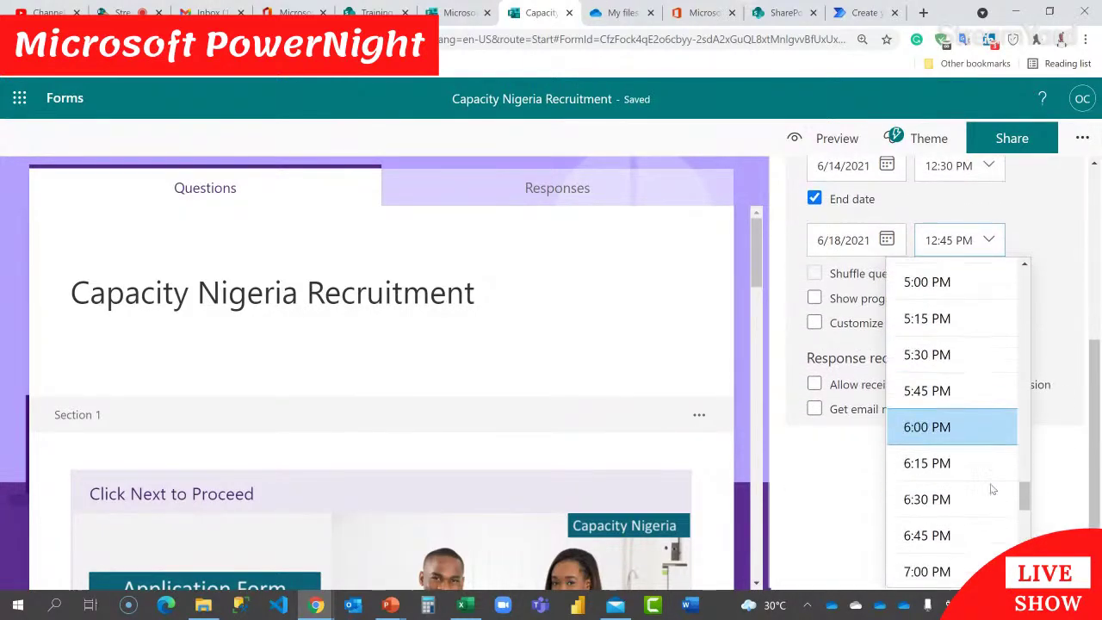
pyautogui.scroll(-2, 992, 488)
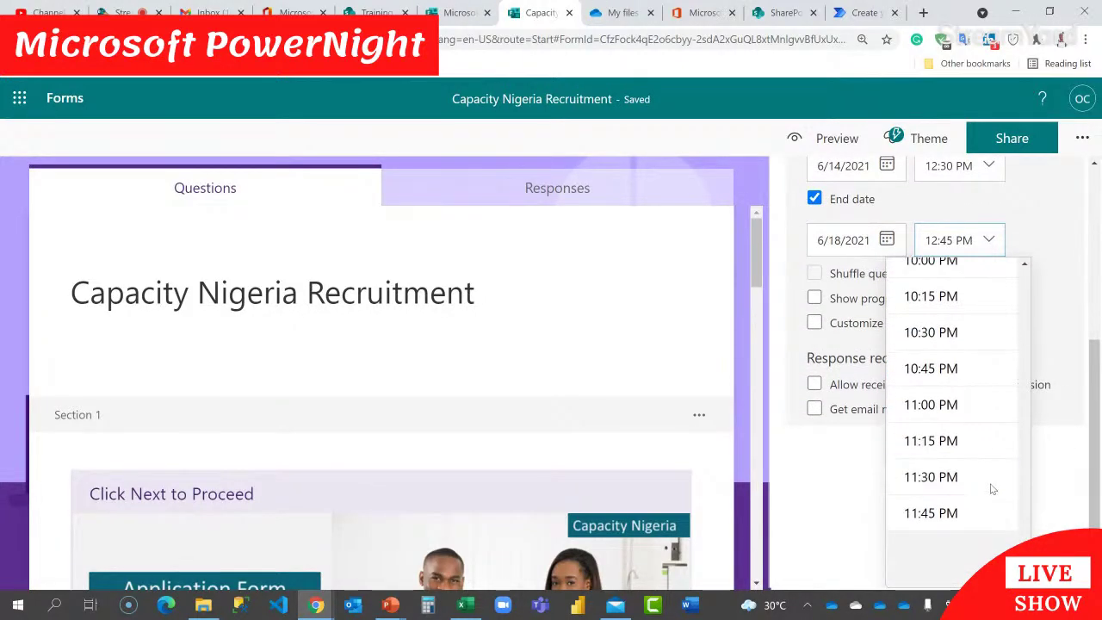
pyautogui.click(943, 515)
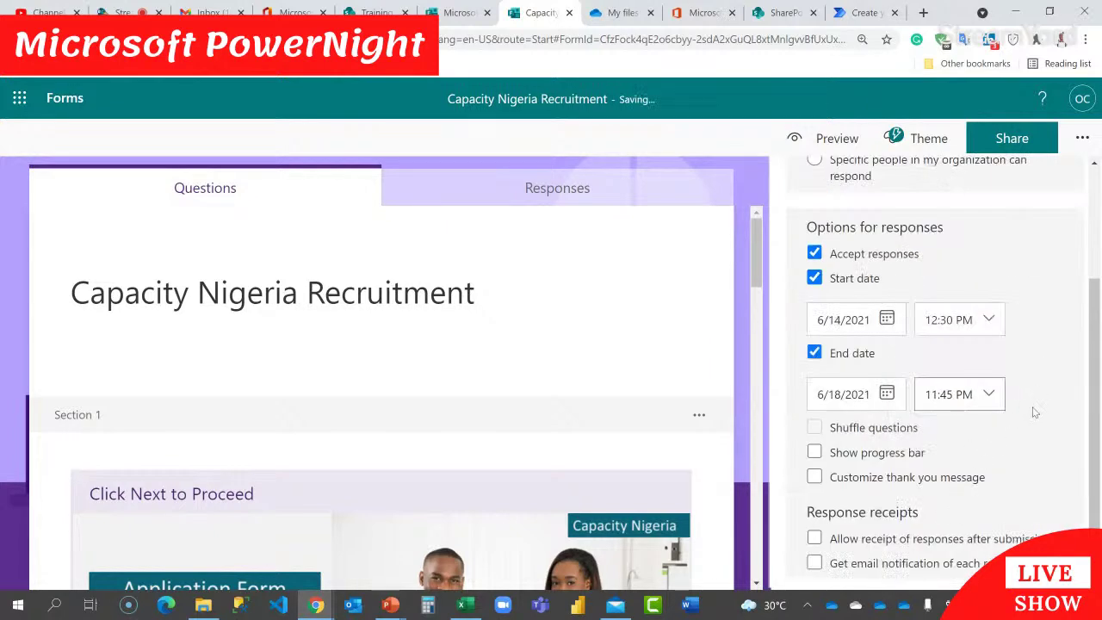
pyautogui.click(947, 394)
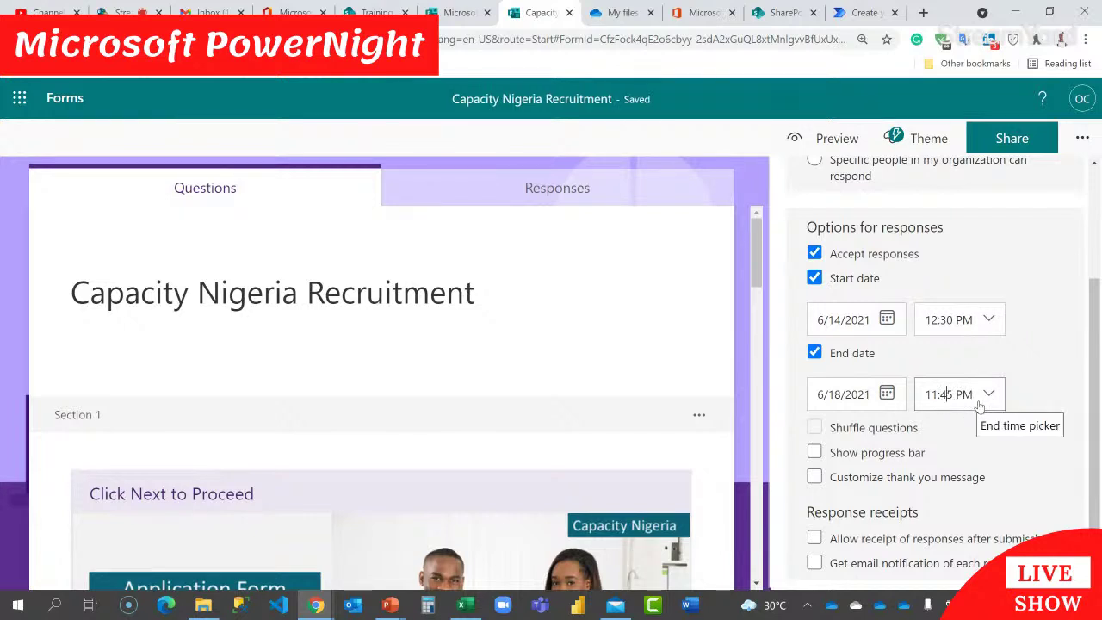
# Step: Enable the progress bar and a custom thank-you message reading 'Please check your email for the next line of action.'
pyautogui.click(815, 454)
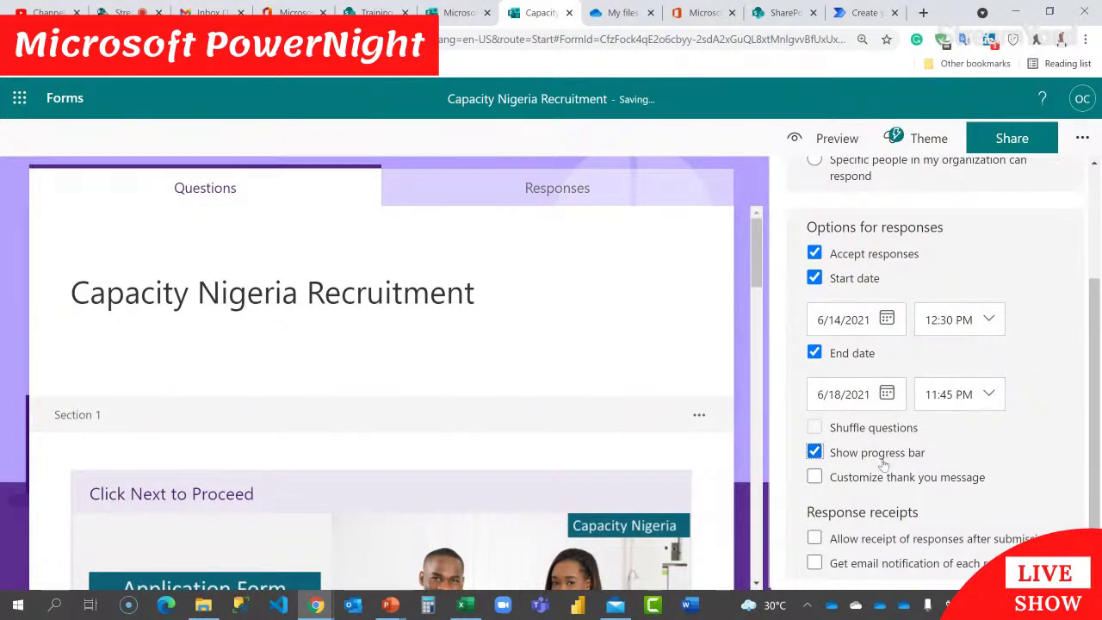
pyautogui.click(815, 478)
pyautogui.scroll(-1, 947, 452)
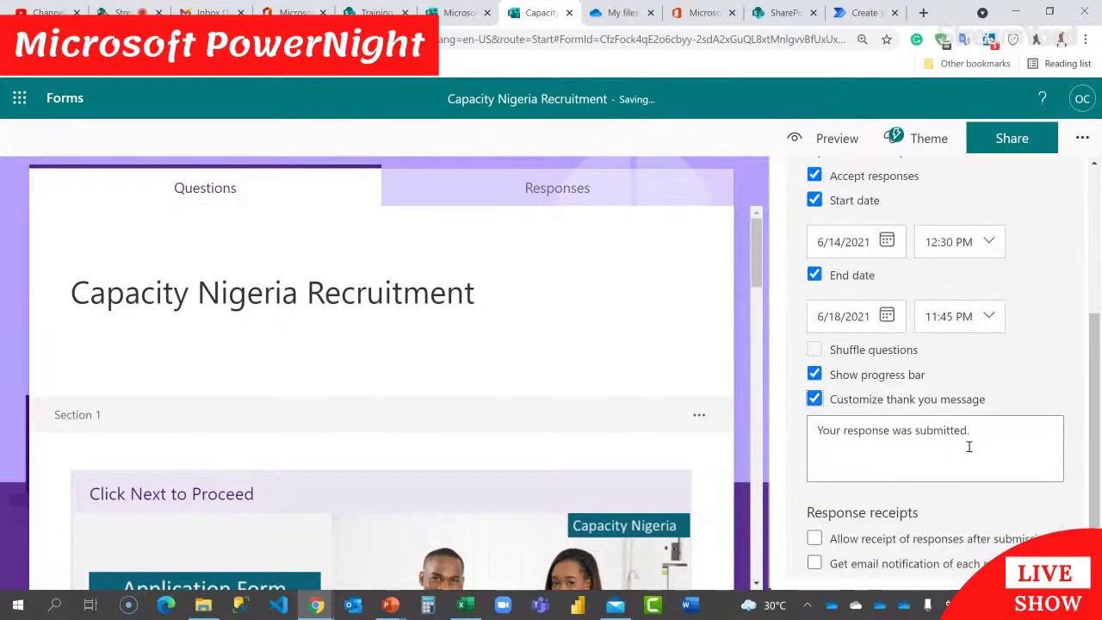
pyautogui.tripleClick(985, 427)
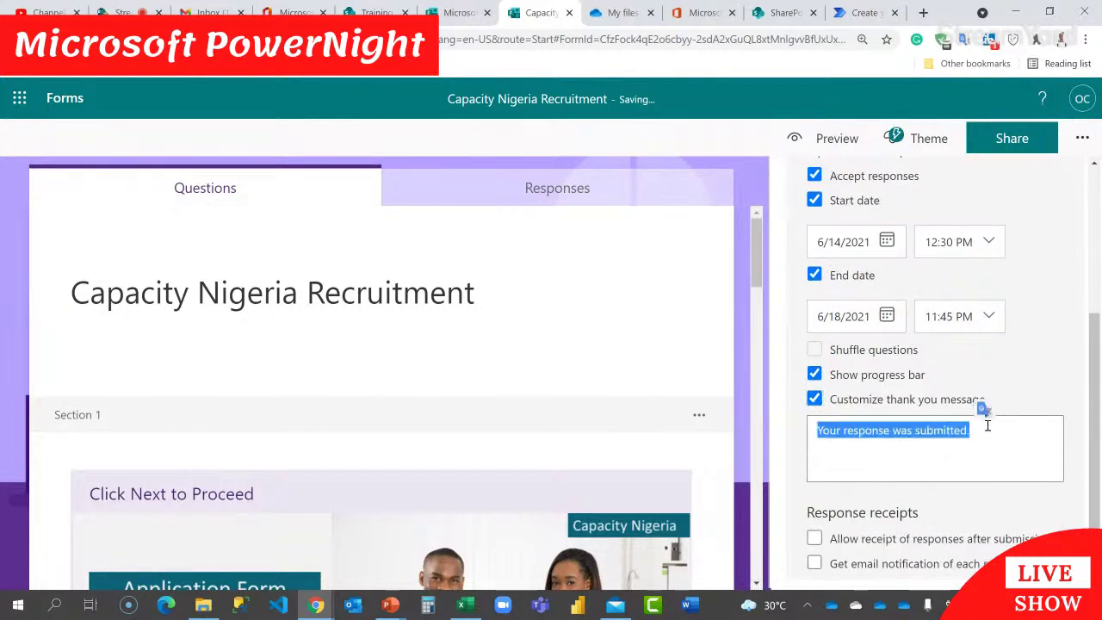
pyautogui.write('Please check')
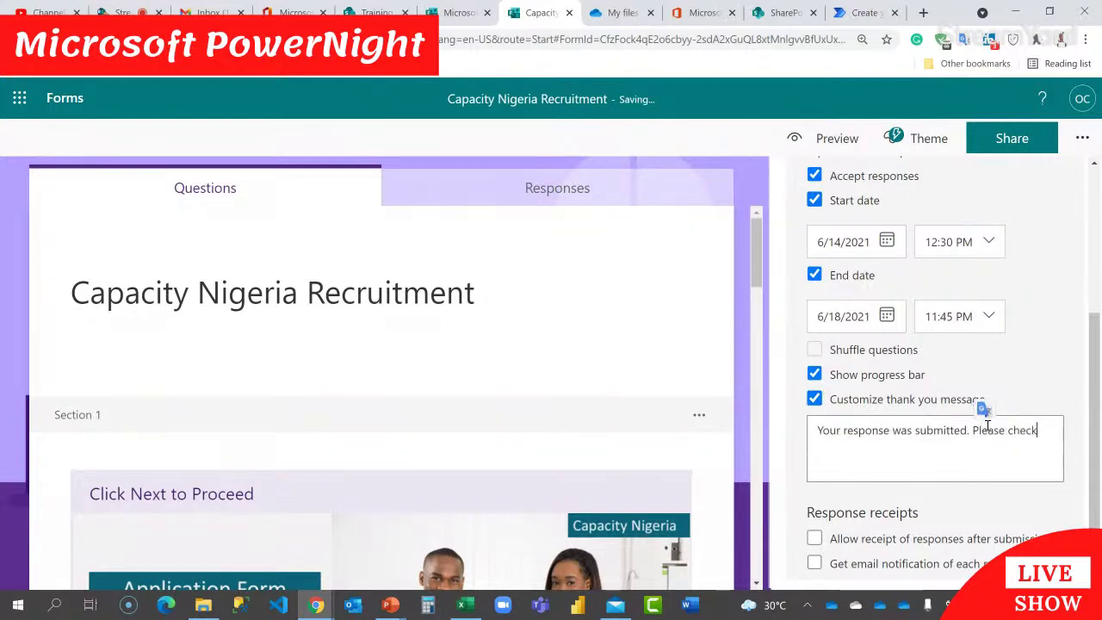
pyautogui.write(' your email for')
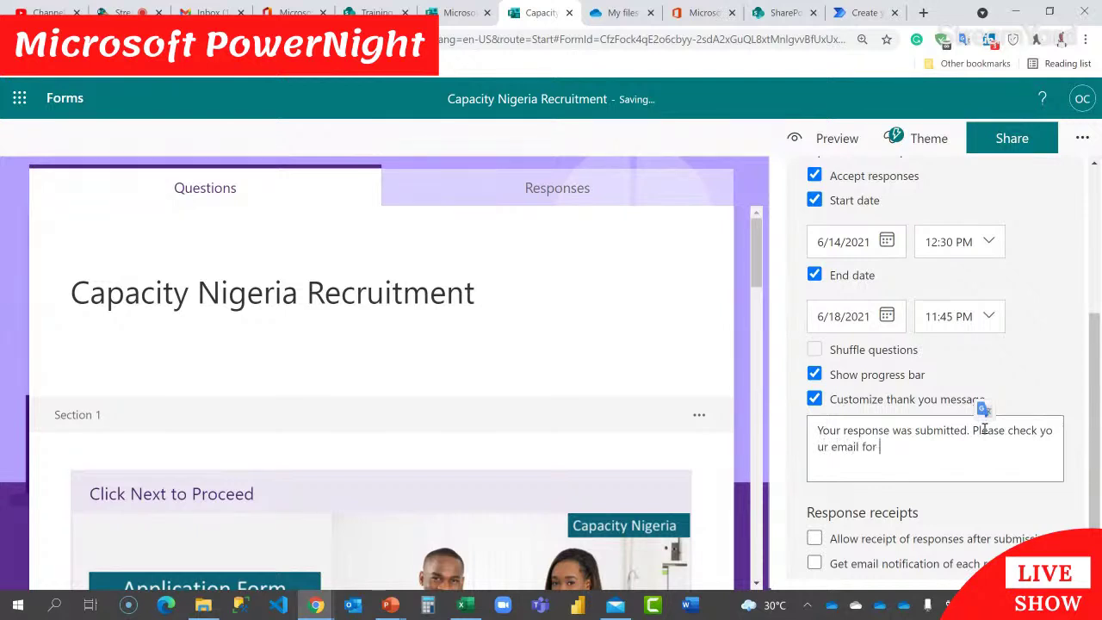
pyautogui.write(' the next line of act')
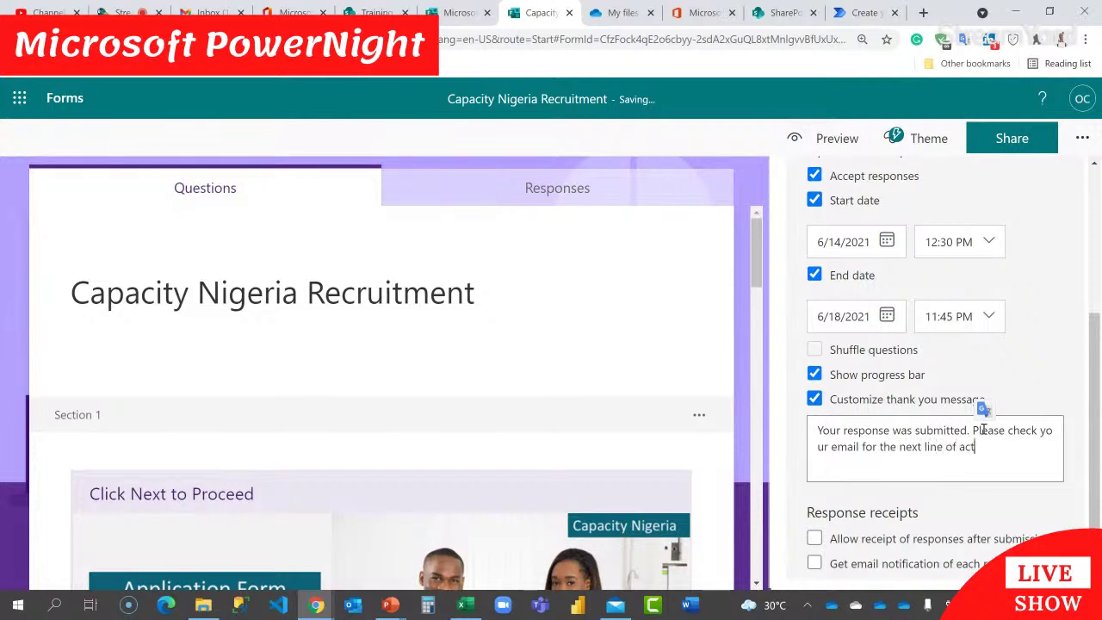
pyautogui.write('on.')
pyautogui.press('Return')
pyautogui.press('BackSpace')
pyautogui.press('BackSpace')
pyautogui.press('BackSpace')
pyautogui.press('BackSpace')
pyautogui.write('ion')
# Step: Add instruction 1 about the CV upload link and instruction 2 about clicking the Done Button
pyautogui.press('Return')
pyautogui.write('1. Y')
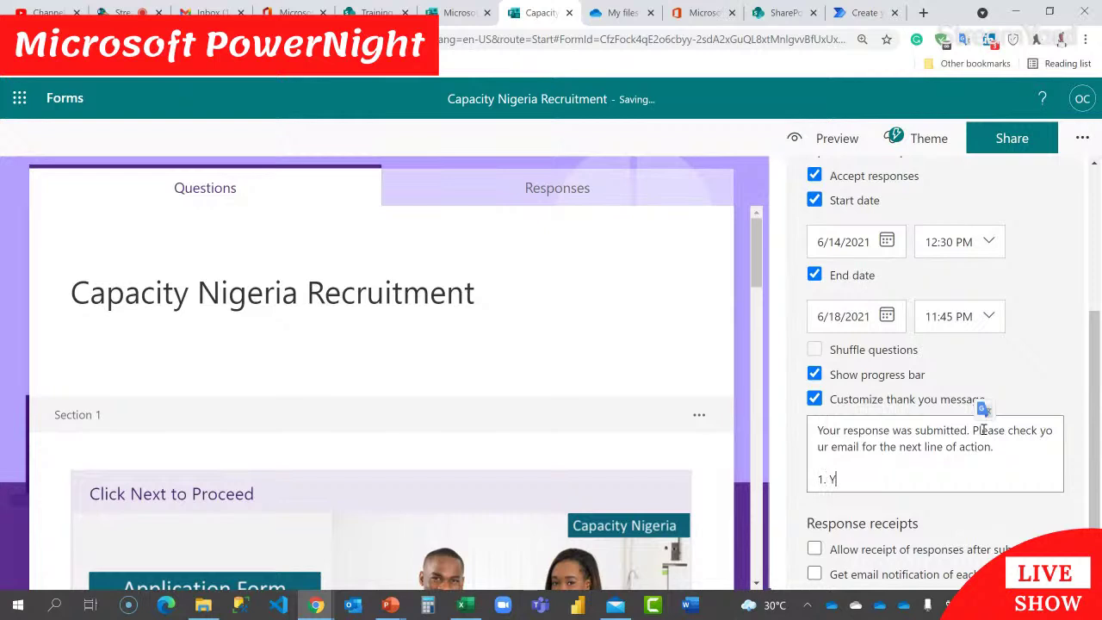
pyautogui.write('ou will be required to click a link to upload your CV.')
pyautogui.press('Return')
pyautogui.press('Return')
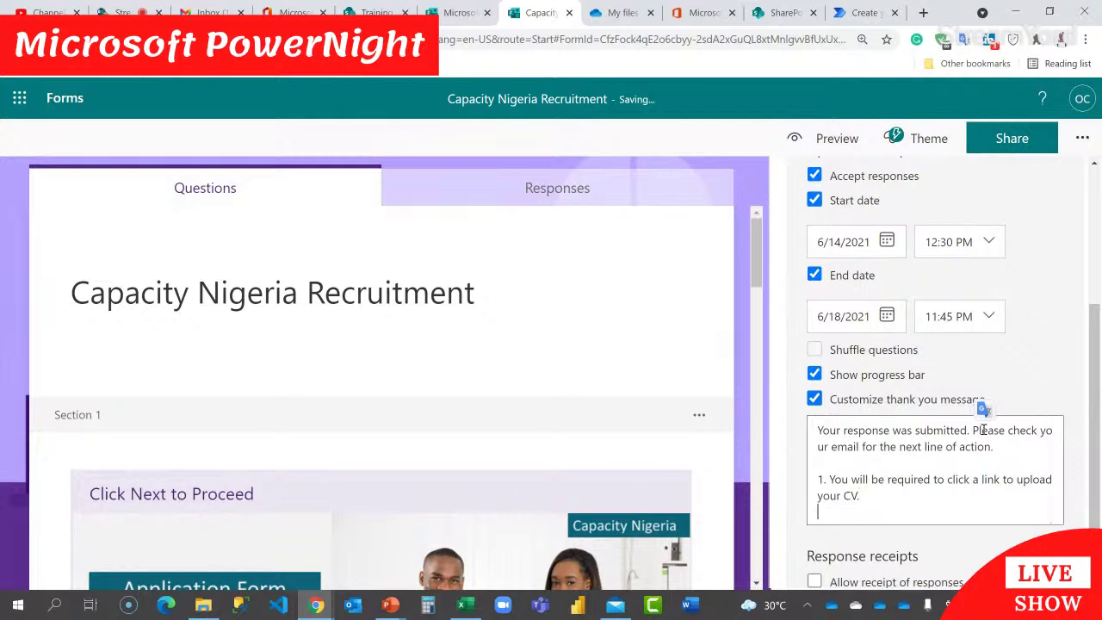
pyautogui.write('2. Up')
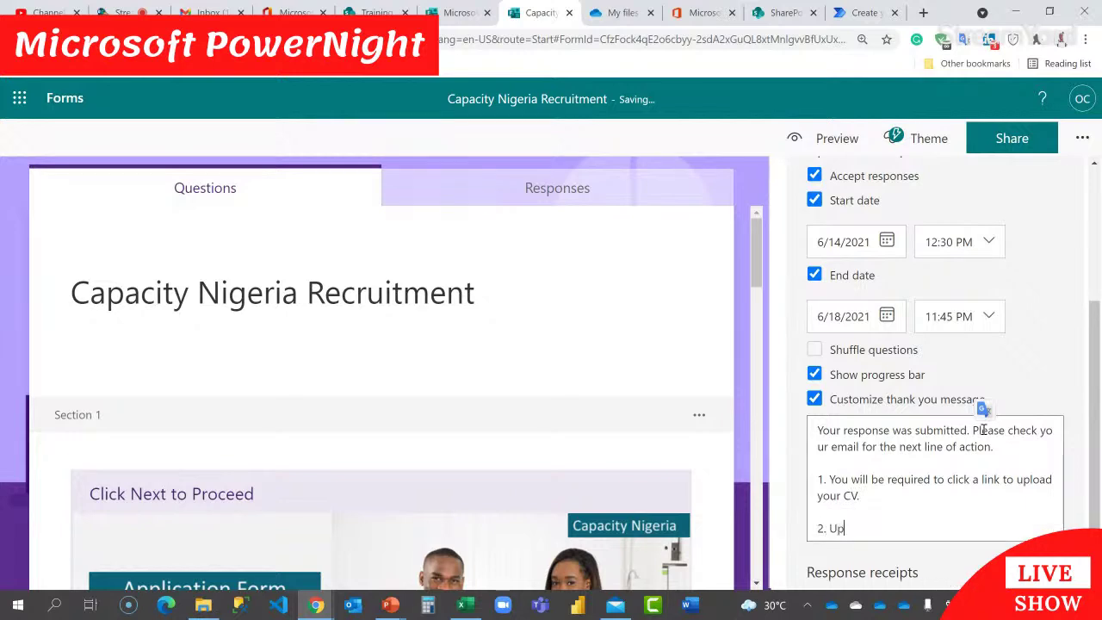
pyautogui.write('on uploading your CV')
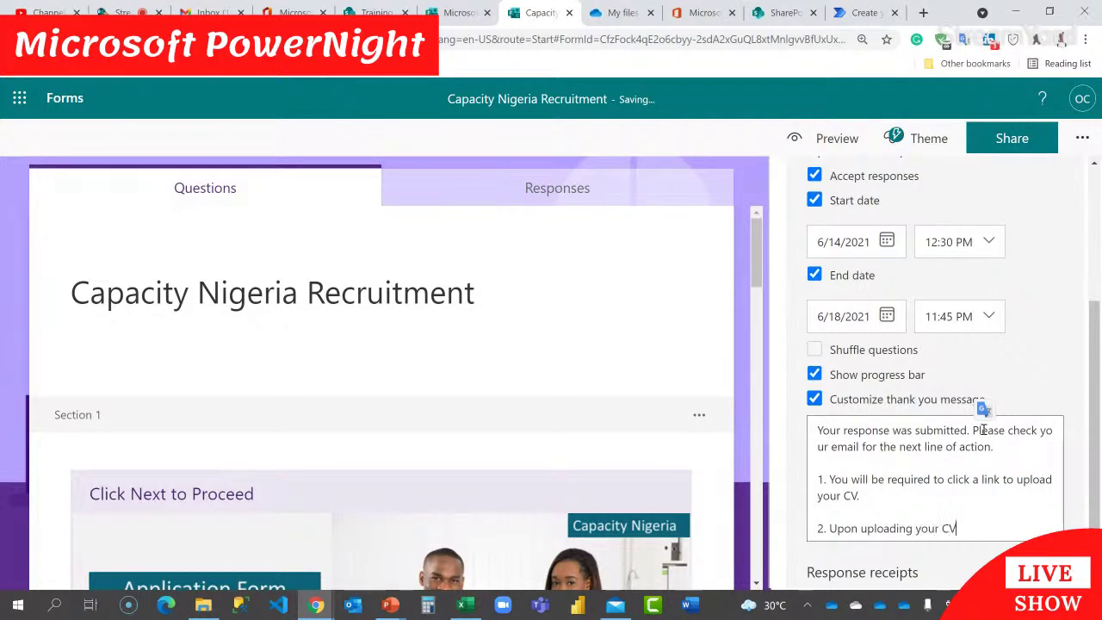
pyautogui.write(', go back to the mail')
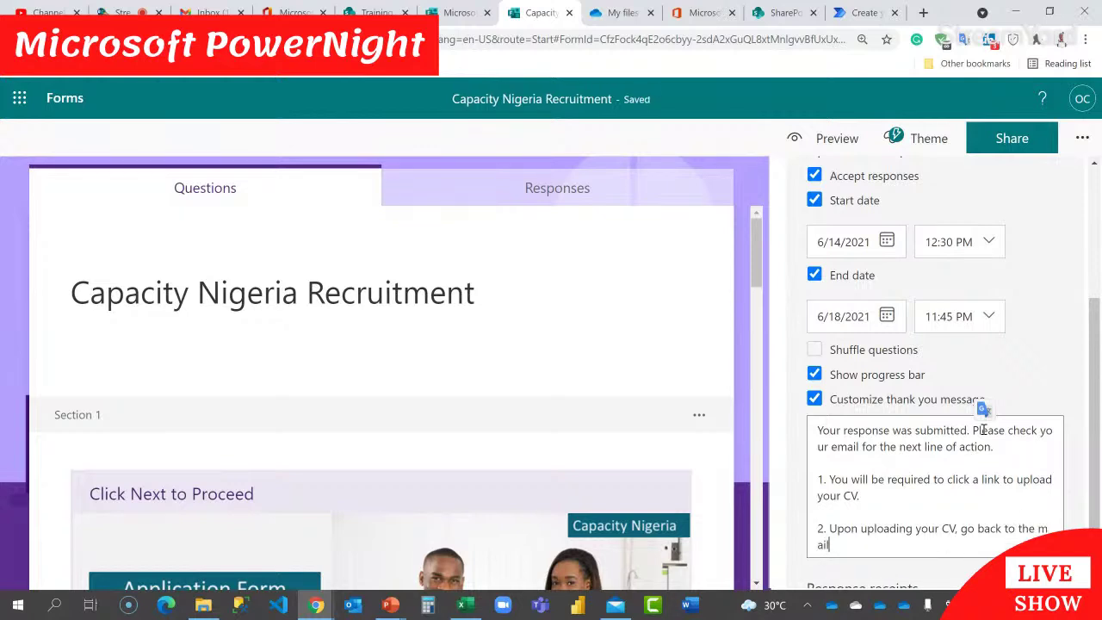
pyautogui.press('BackSpace')
pyautogui.press('BackSpace')
pyautogui.press('BackSpace')
pyautogui.write('ail and cli')
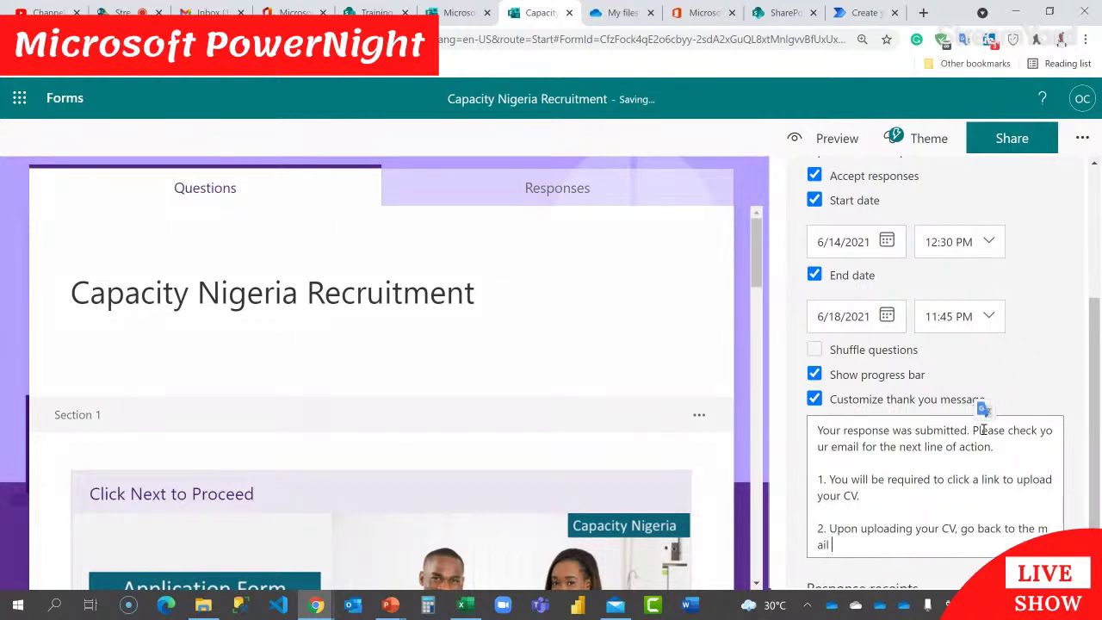
pyautogui.write('ck the Sub')
pyautogui.press('BackSpace')
pyautogui.press('BackSpace')
pyautogui.write('Done Button.')
# Step: Add the timed-assessment line and a note warning of disqualification for clicking Done before uploading the CV
pyautogui.press('Return')
pyautogui.press('Return')
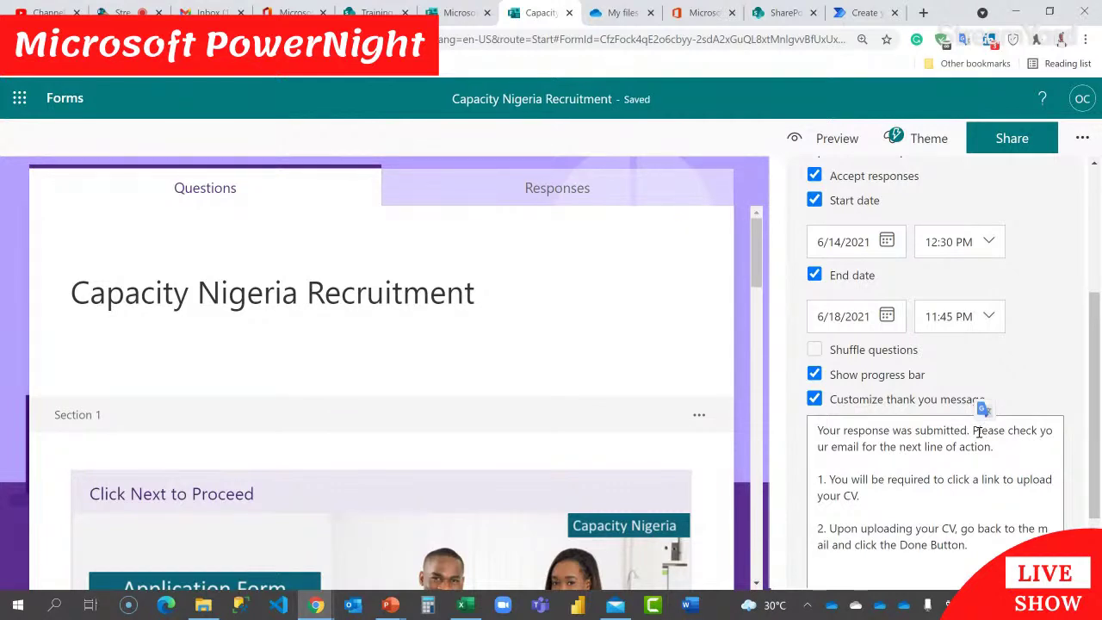
pyautogui.write('3')
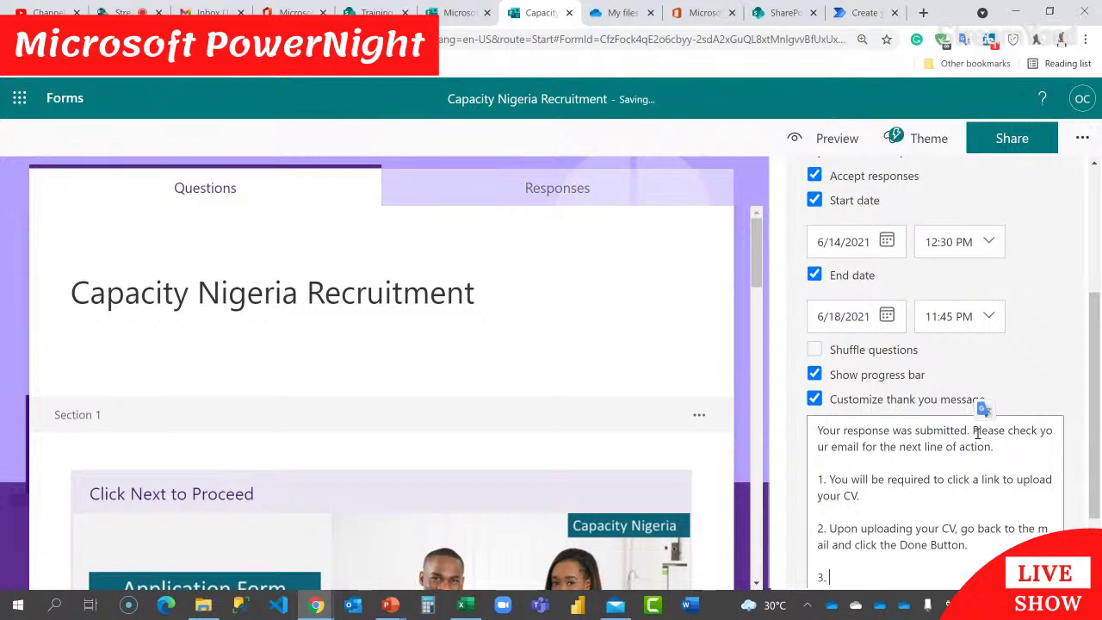
pyautogui.write('.')
pyautogui.press('BackSpace')
pyautogui.press('BackSpace')
pyautogui.write('You will get ')
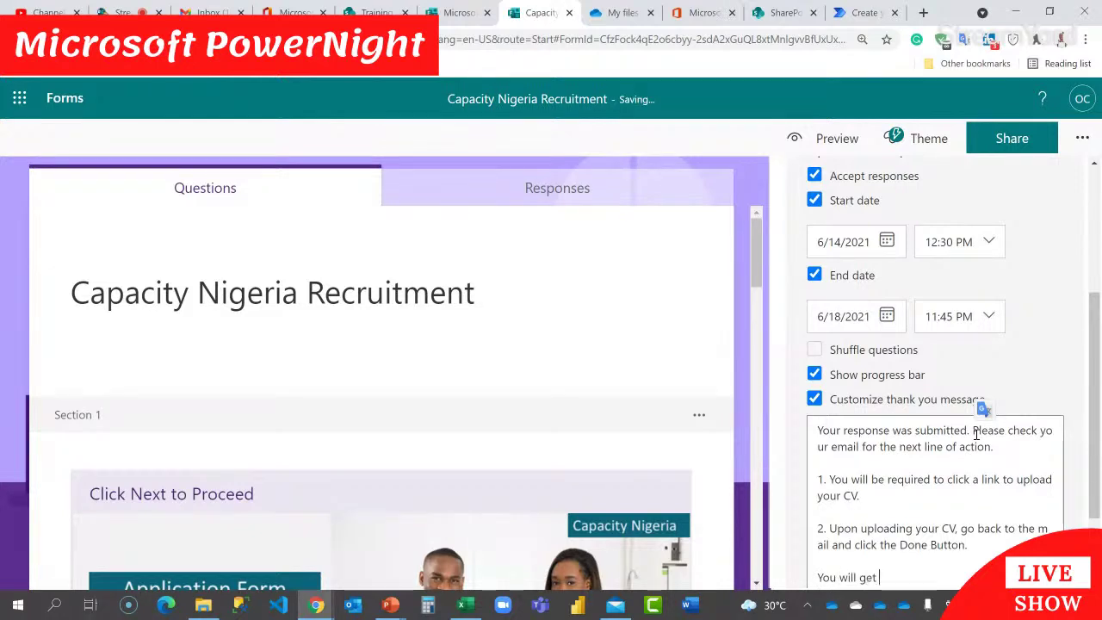
pyautogui.write('a link to take a tim')
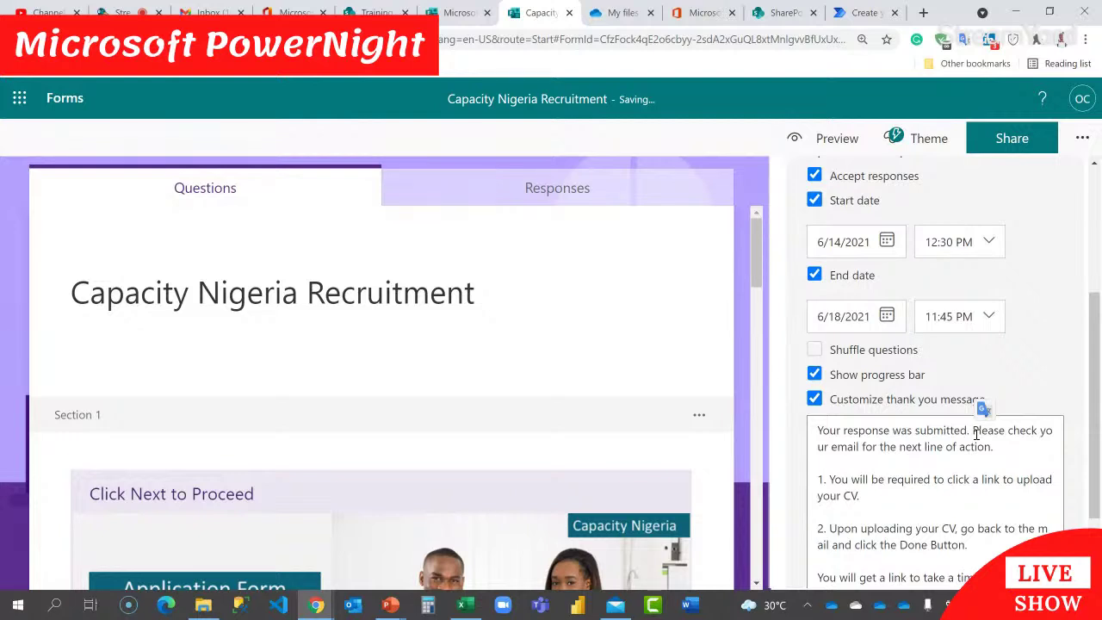
pyautogui.write('ed assessment after clicking the done button.')
pyautogui.press('Return')
pyautogui.press('Return')
pyautogui.write('NOT')
pyautogui.write('Y')
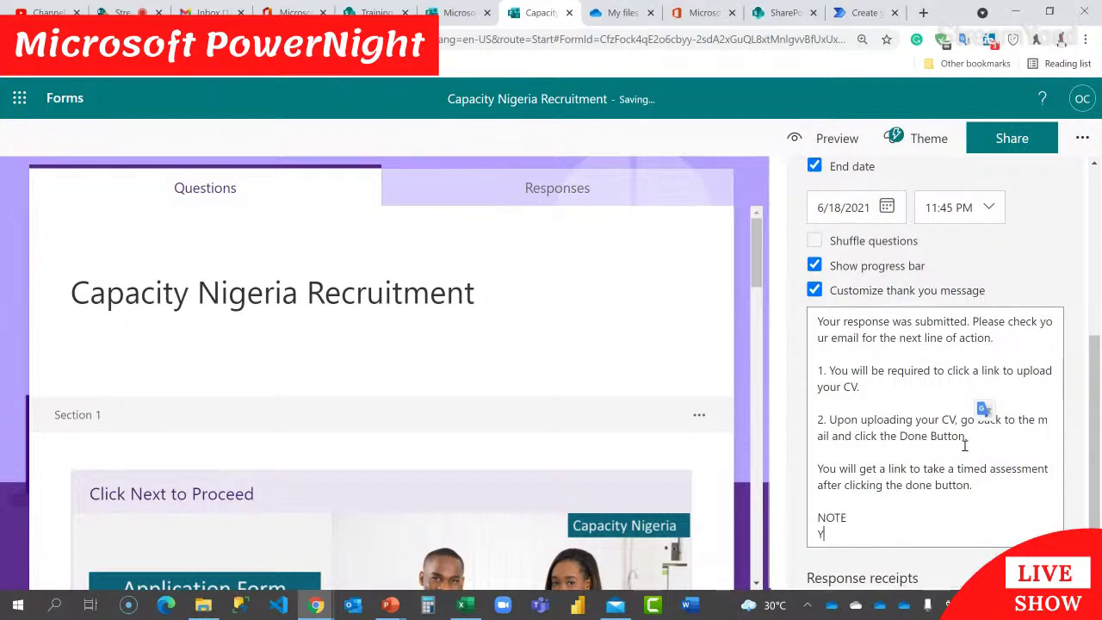
pyautogui.write('ou will be di')
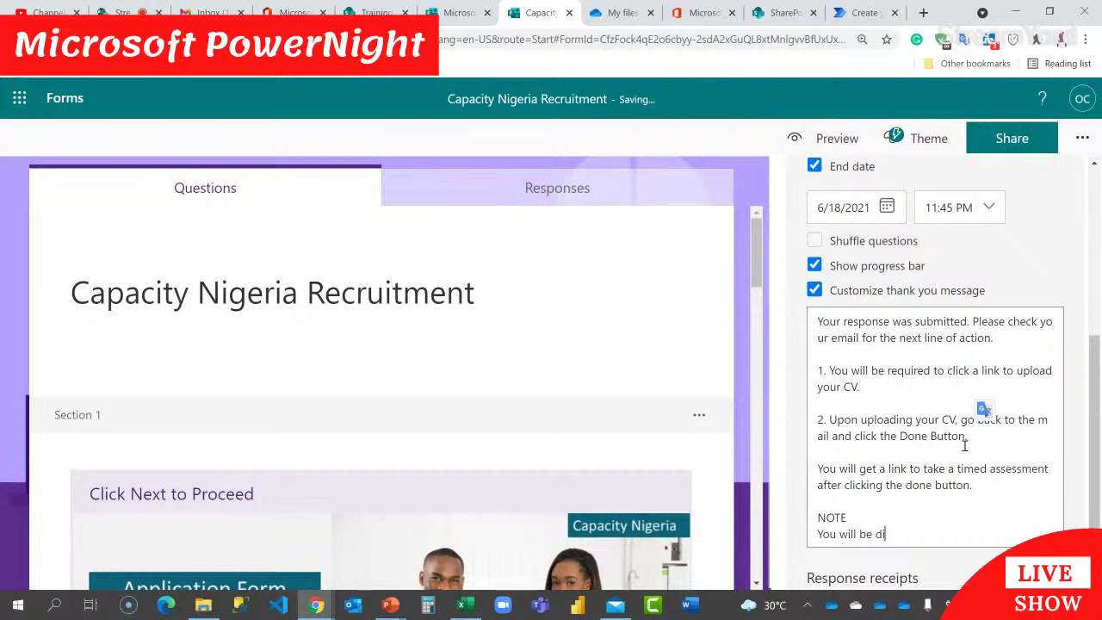
pyautogui.write('squalified if you click the done bu')
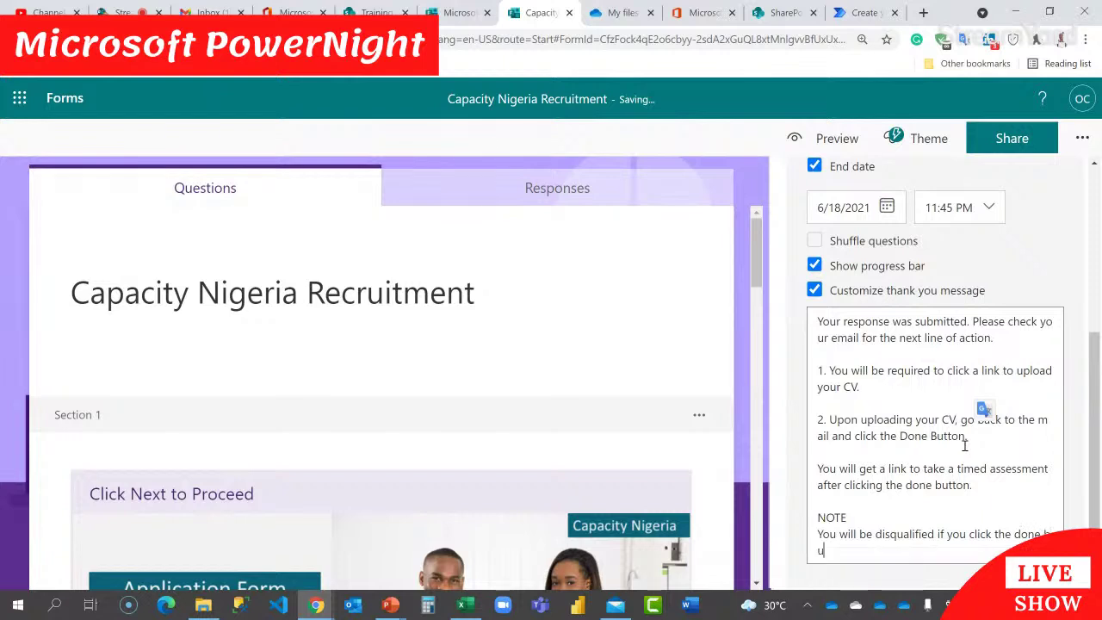
pyautogui.write('tton without uploading your Cv first')
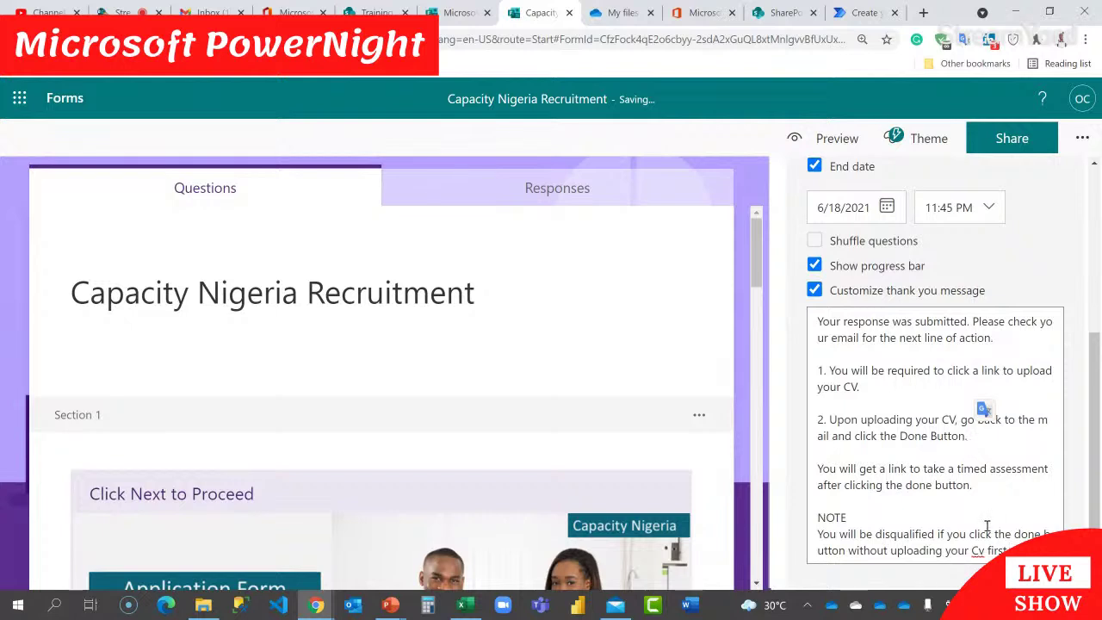
pyautogui.press('BackSpace')
pyautogui.write('V')
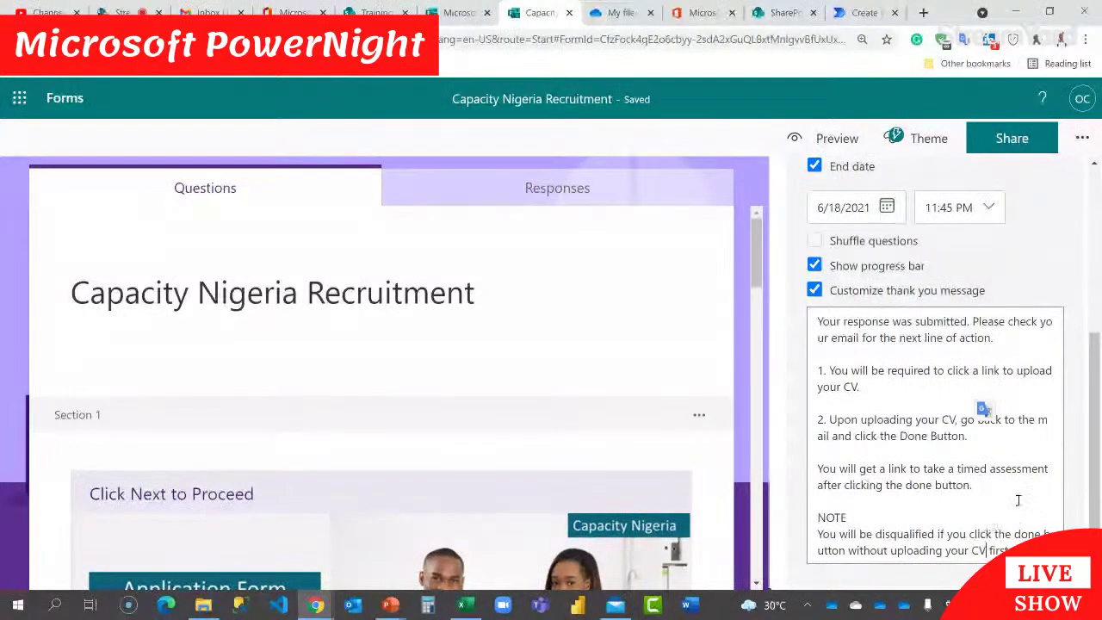
# Step: Enable receipt of responses after submission, then return to the Power Automate flow
pyautogui.scroll(-1, 1088, 403)
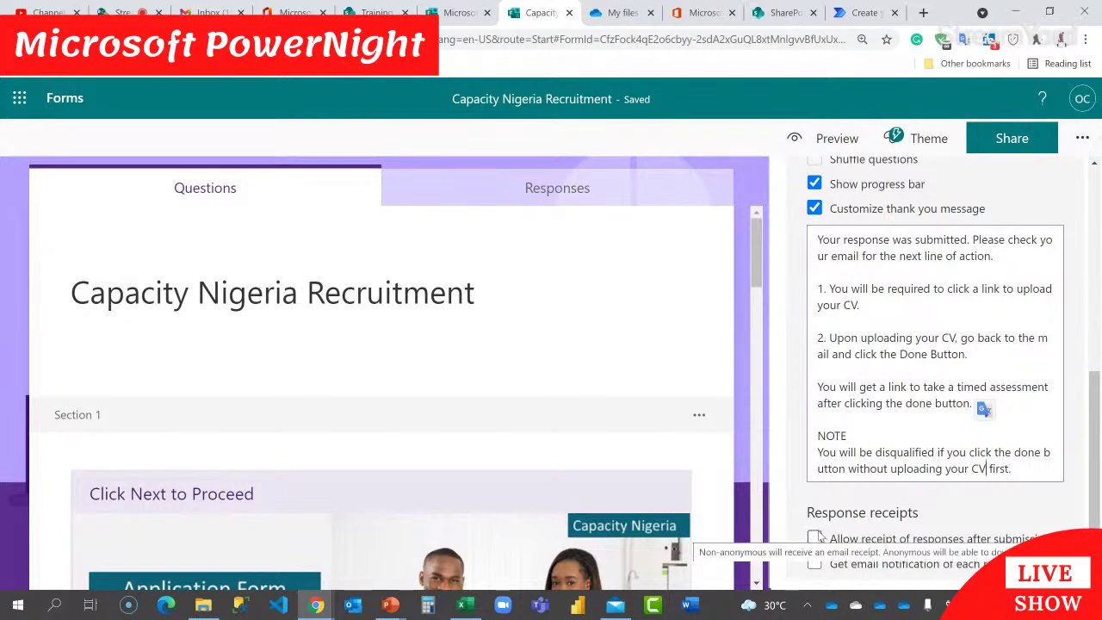
pyautogui.click(816, 538)
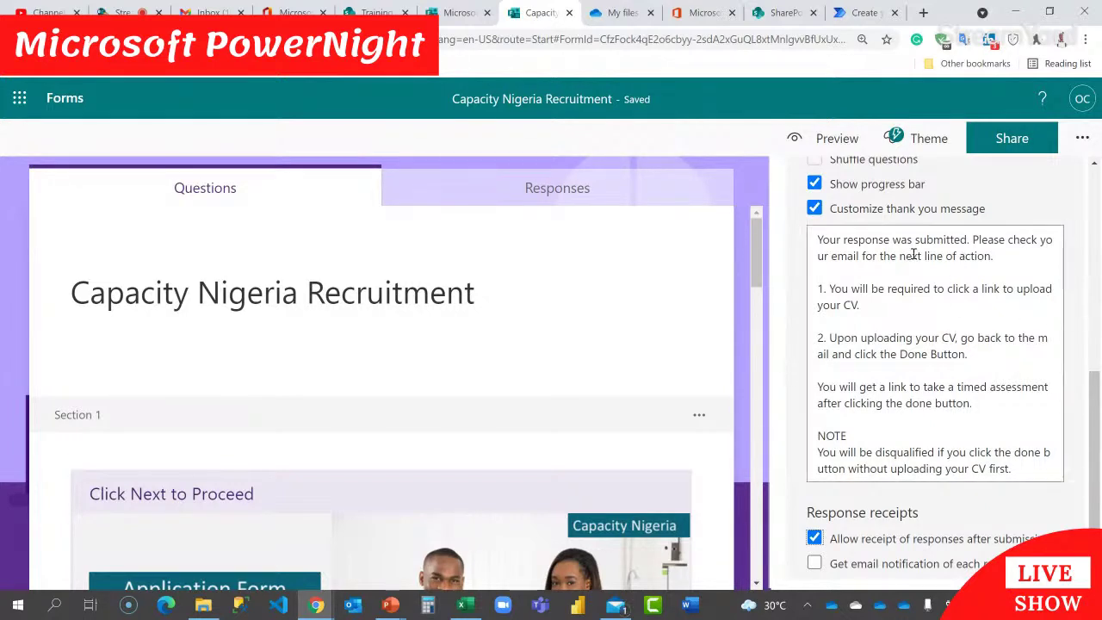
pyautogui.click(864, 12)
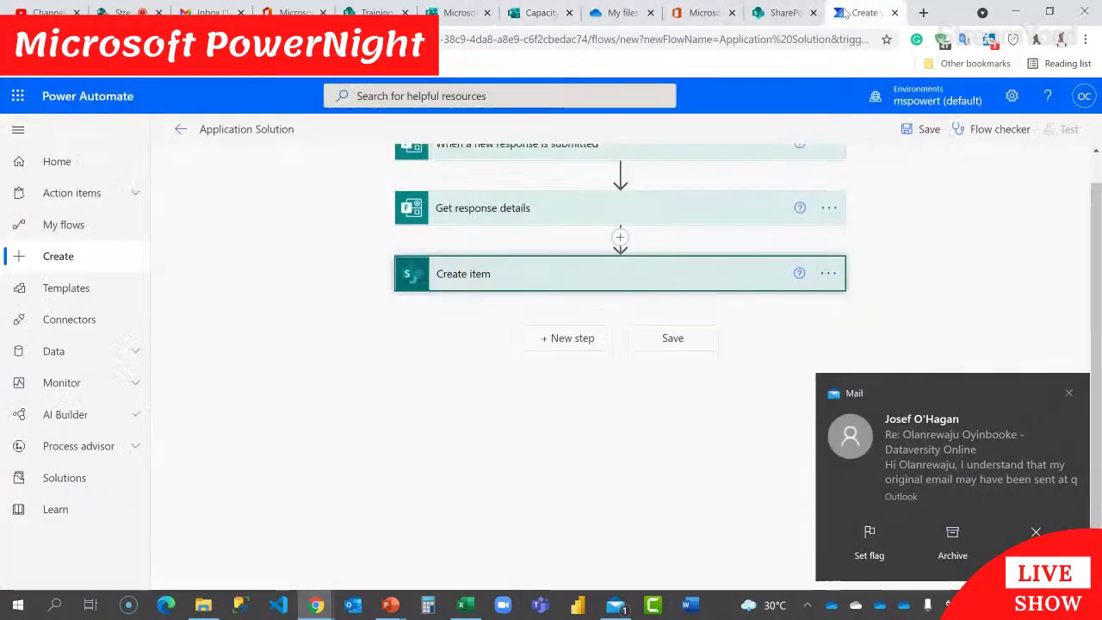
# Step: Add the Office 365 Outlook 'Send email with options' action as a new step below Create item
pyautogui.click(1068, 393)
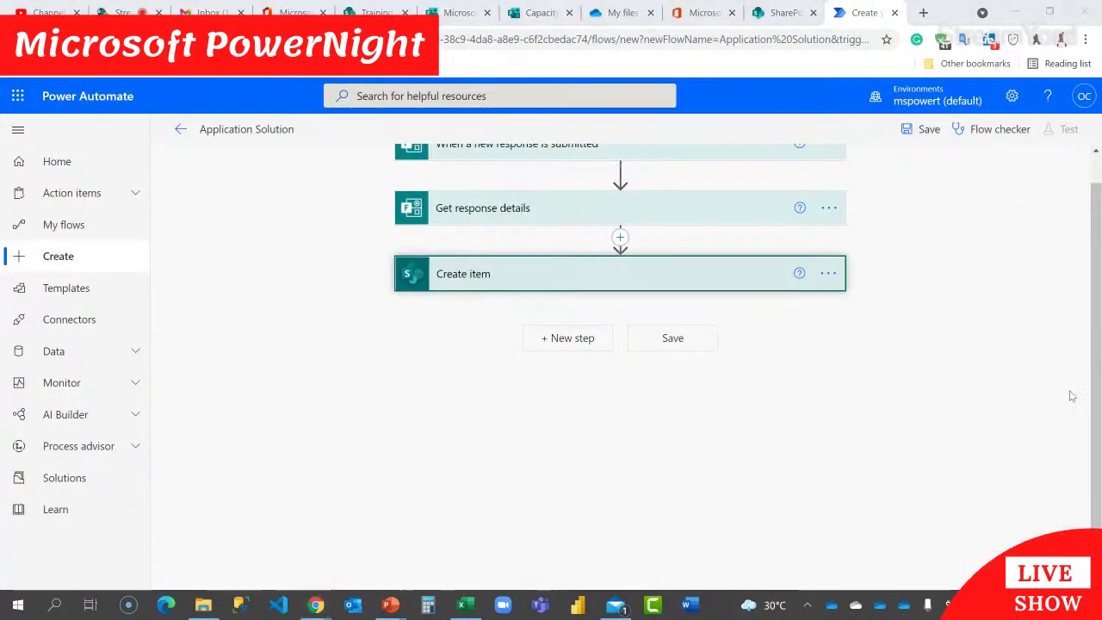
pyautogui.click(577, 341)
pyautogui.click(487, 377)
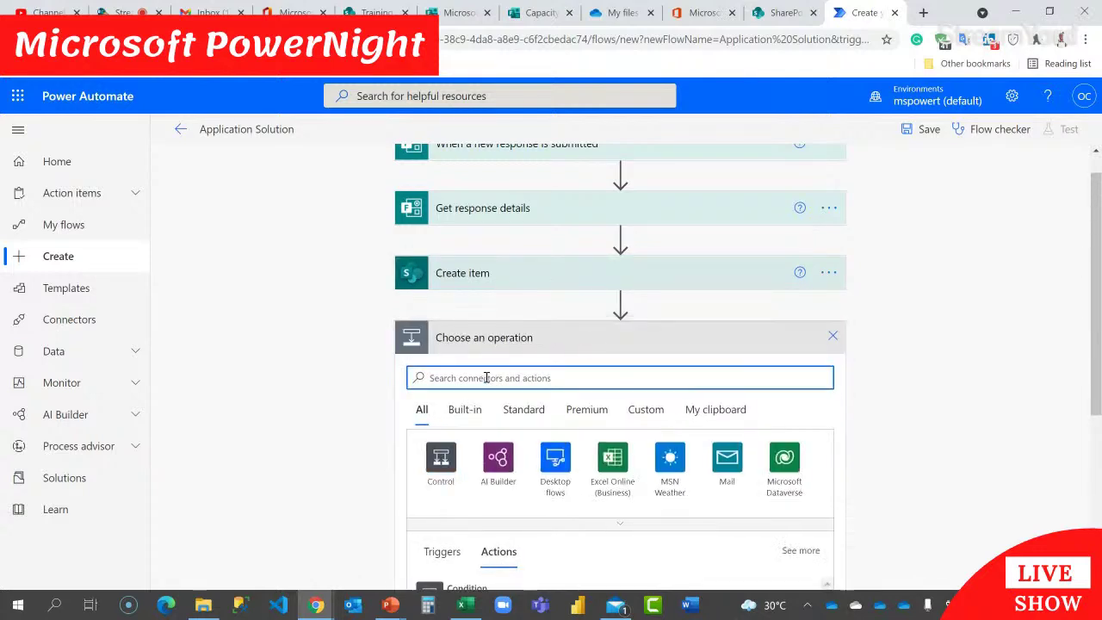
pyautogui.write('send a')
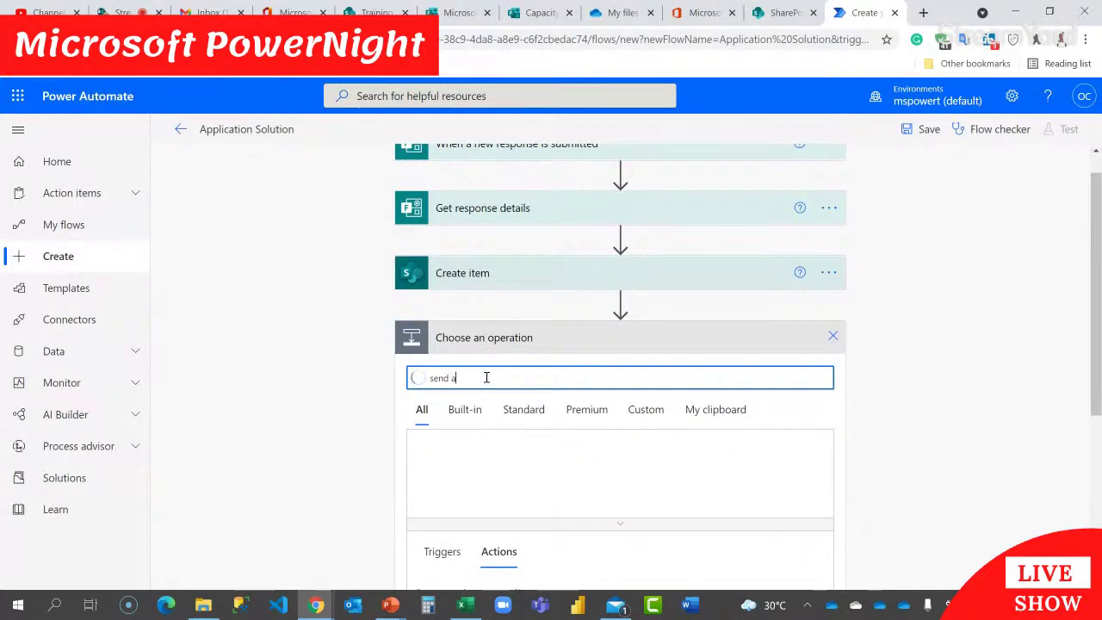
pyautogui.write('n email with')
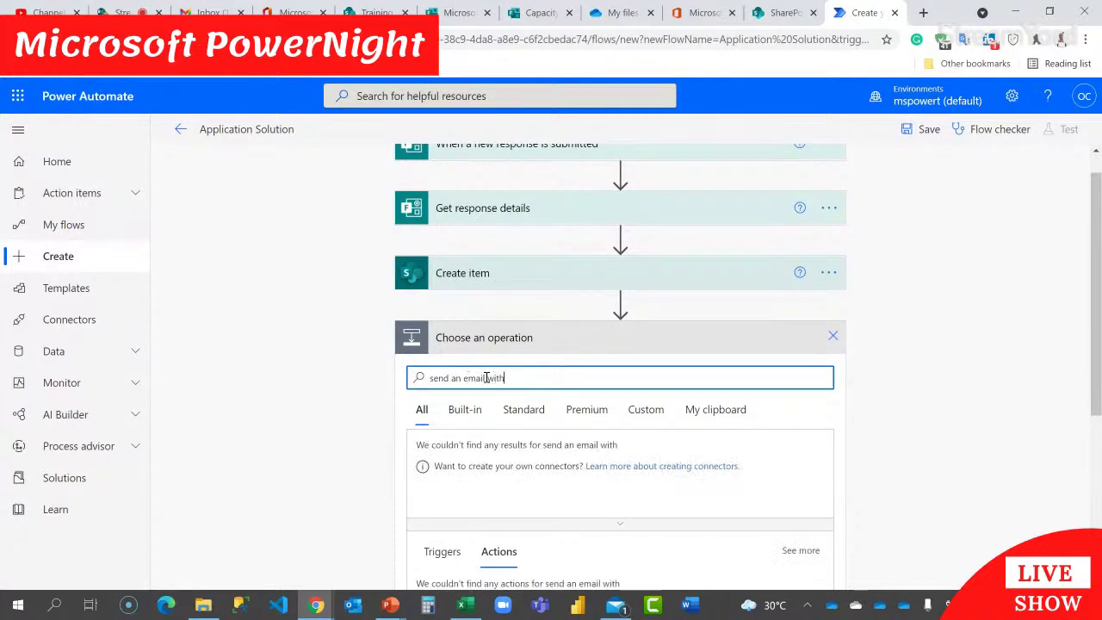
pyautogui.write(' option')
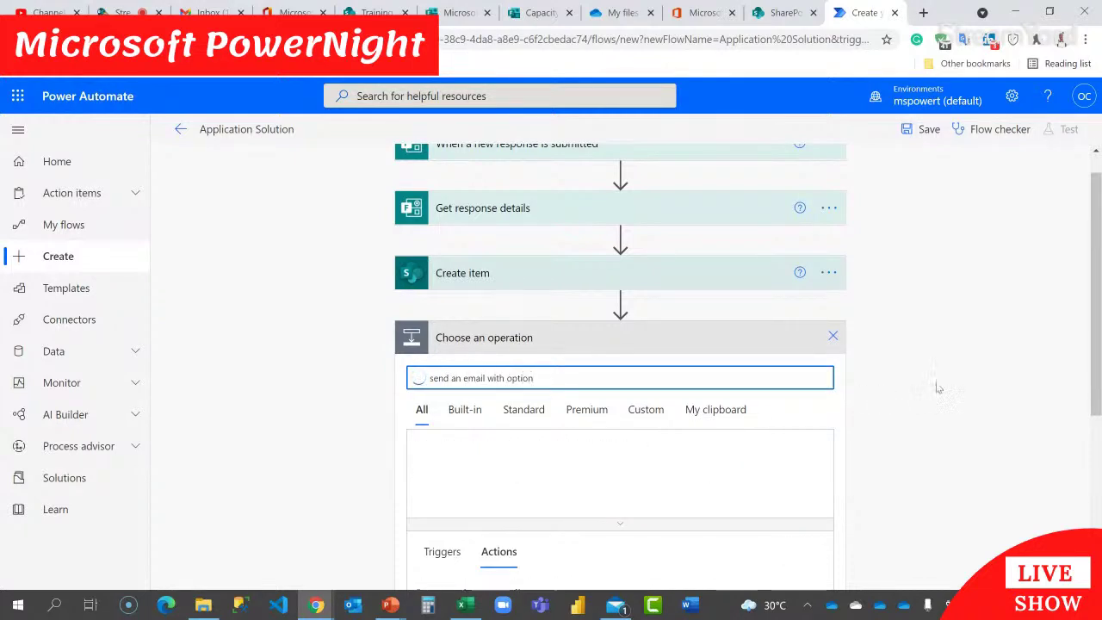
pyautogui.scroll(-2, 916, 380)
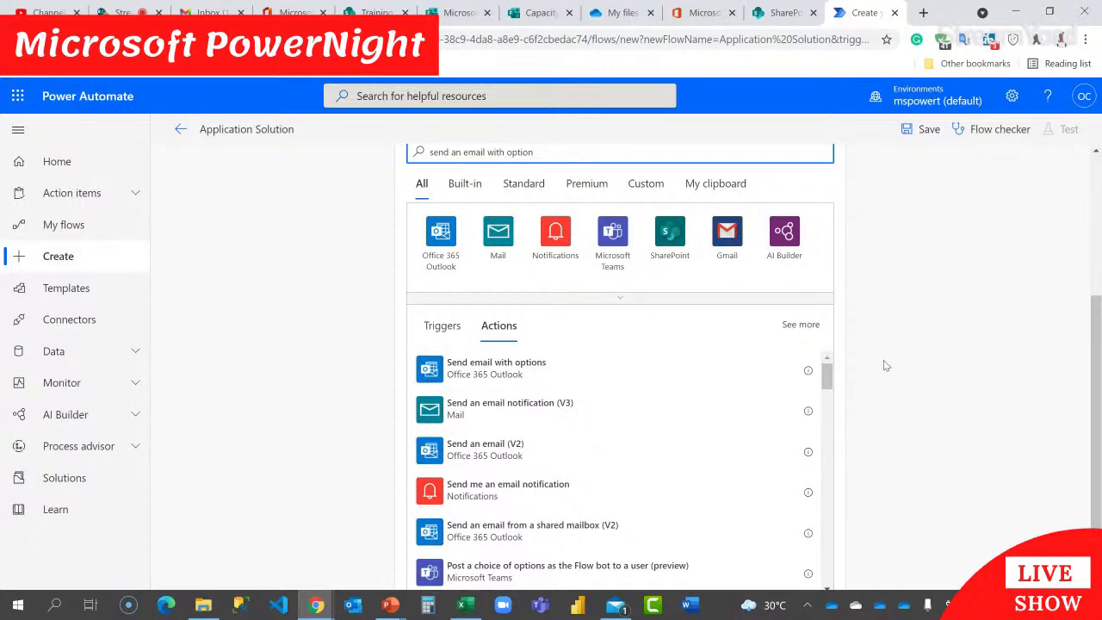
pyautogui.click(497, 380)
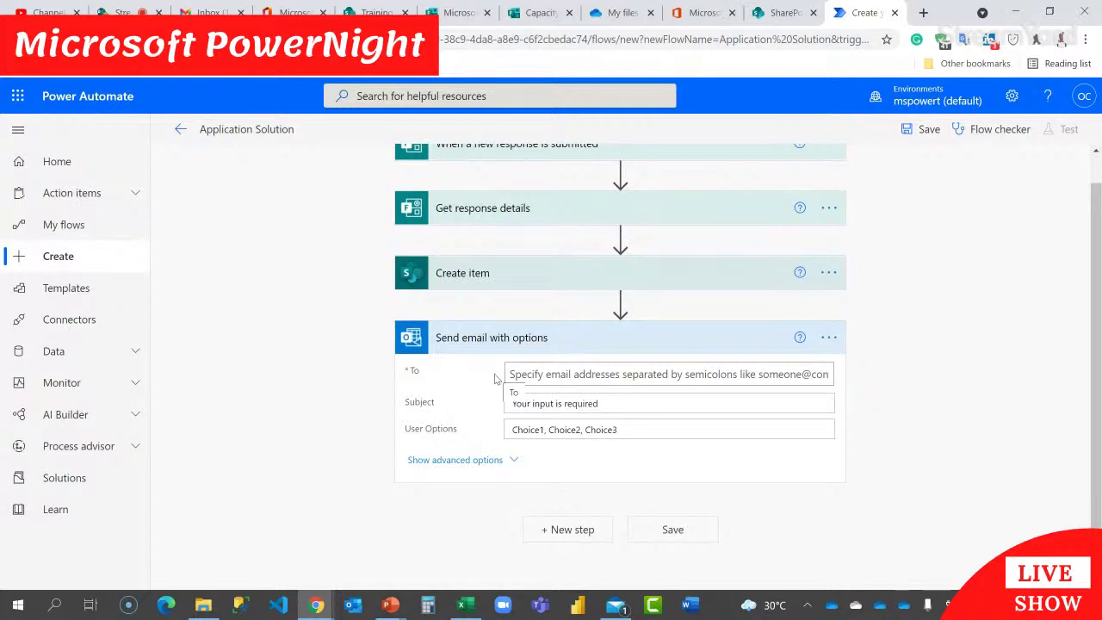
# Step: Set the email's To field to the Email Address dynamic value from Get response details
pyautogui.click(522, 375)
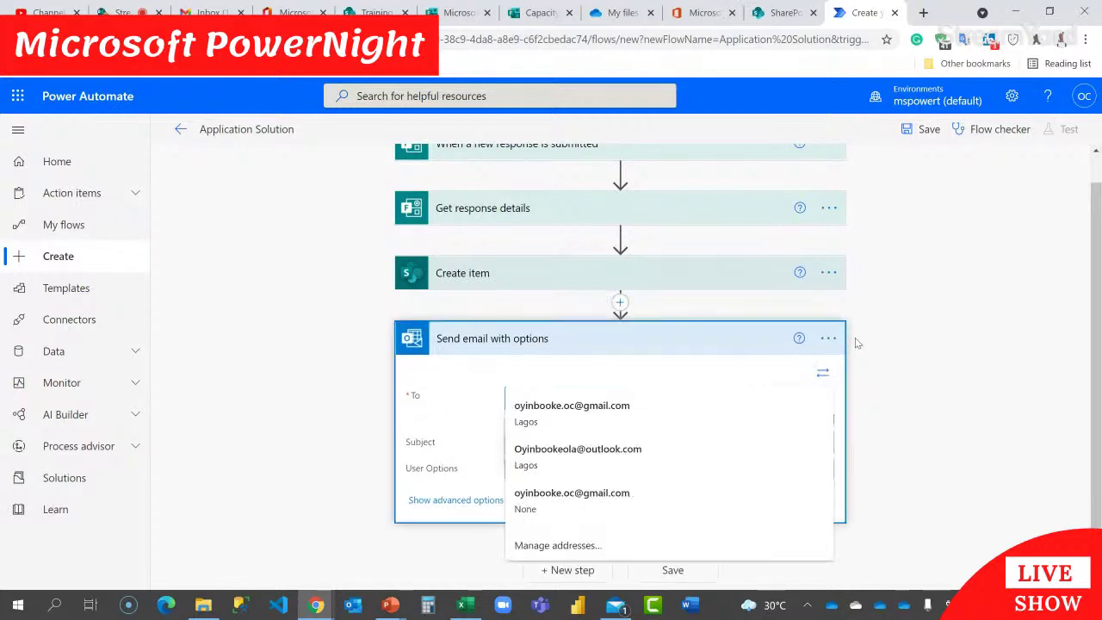
pyautogui.click(820, 387)
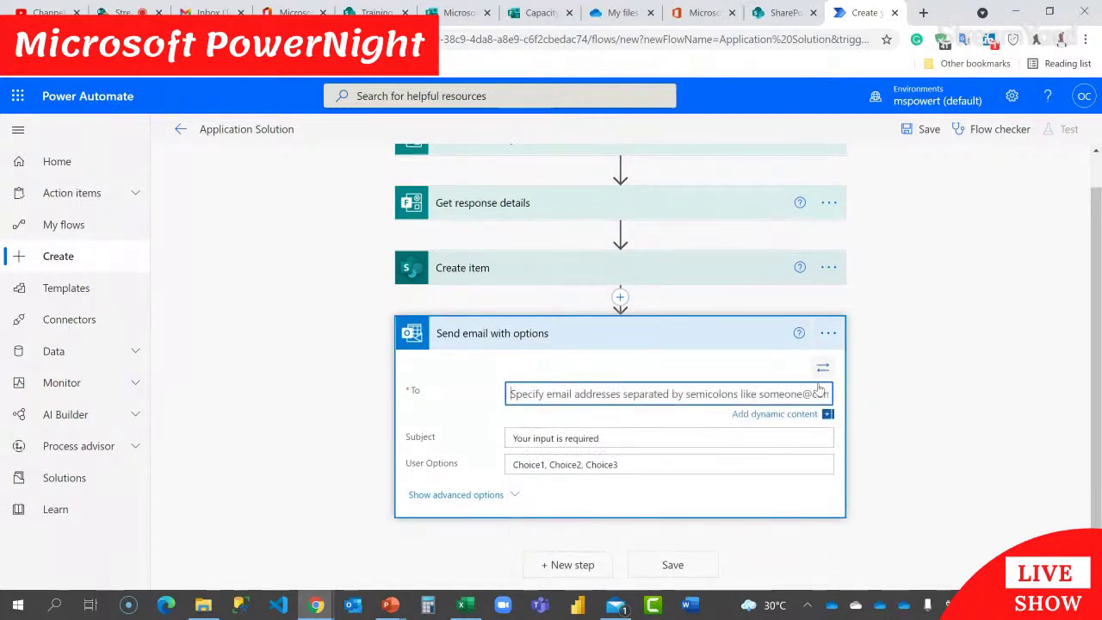
pyautogui.click(780, 414)
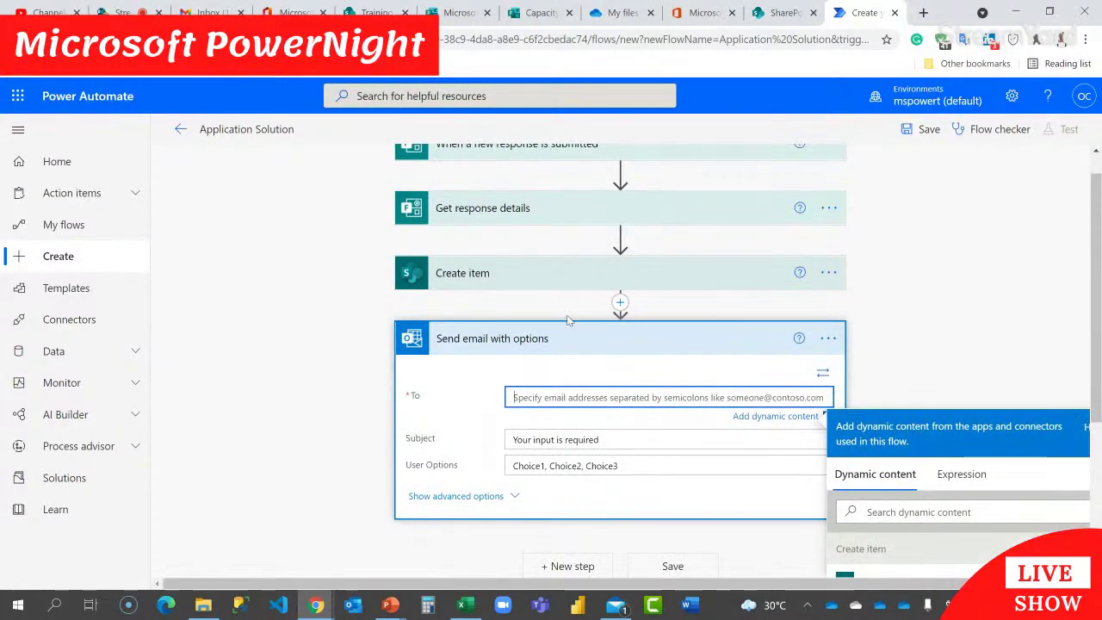
pyautogui.scroll(-3, 876, 317)
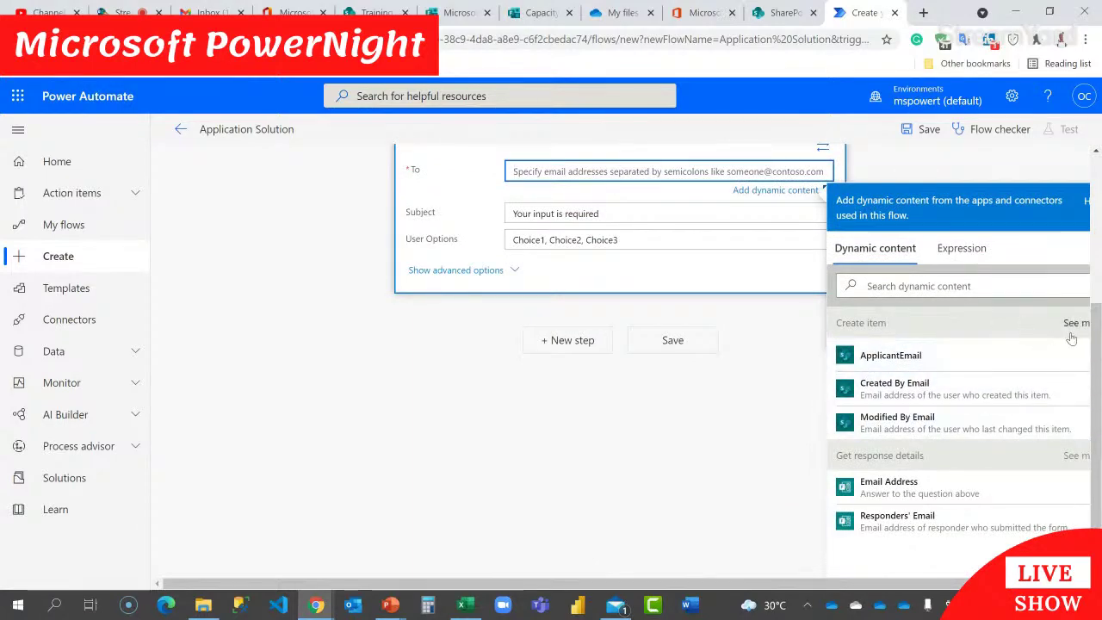
pyautogui.hscroll(1, 991, 431)
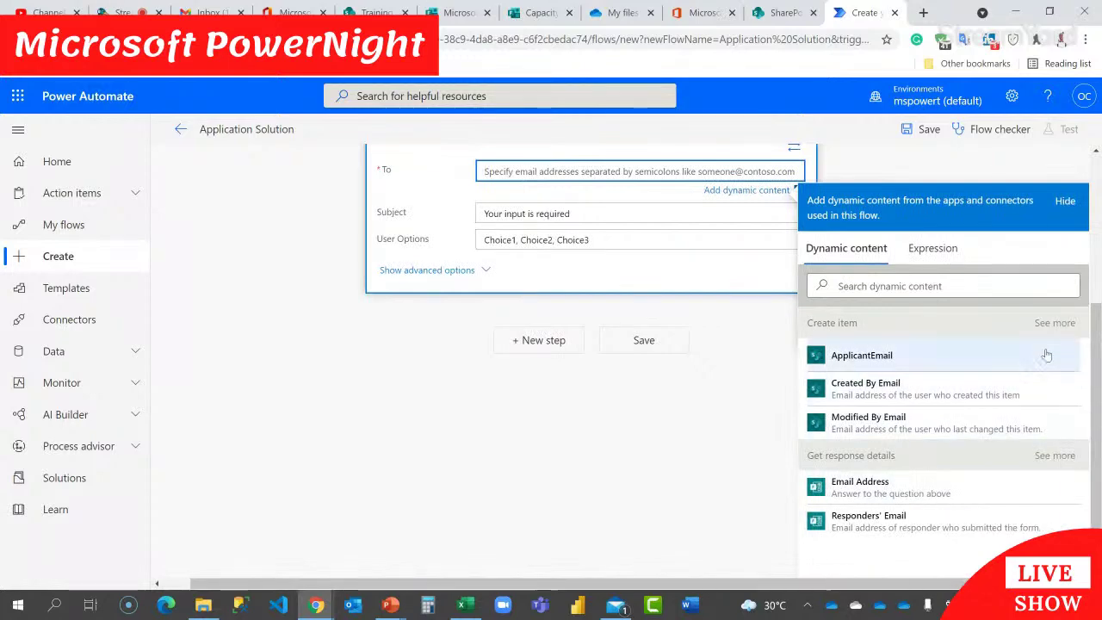
pyautogui.click(1053, 326)
pyautogui.scroll(-10, 915, 431)
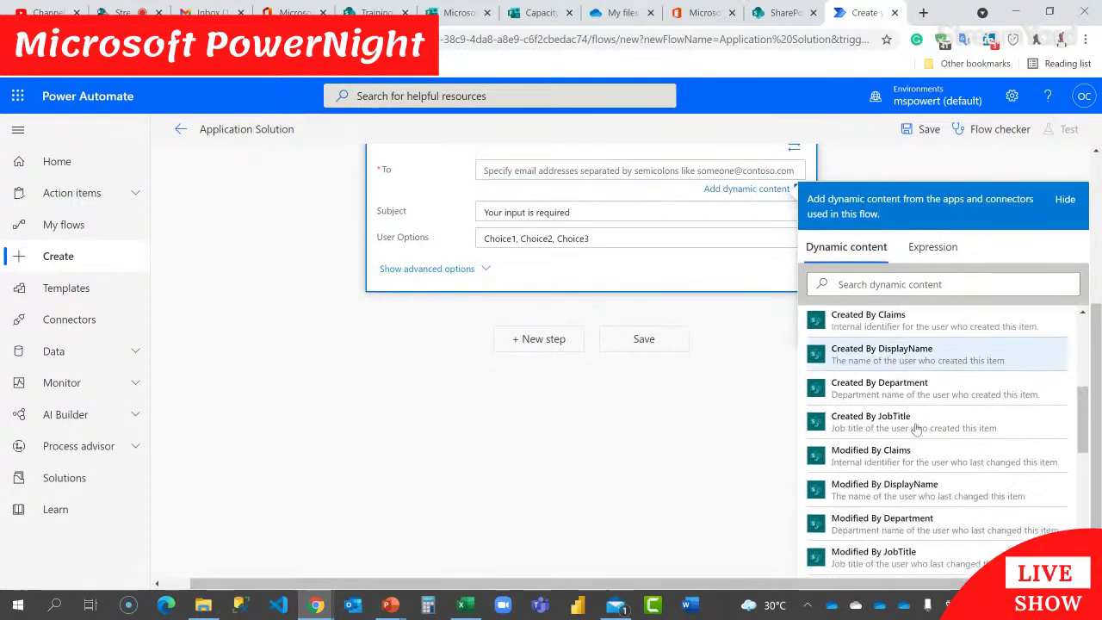
pyautogui.scroll(-3, 918, 428)
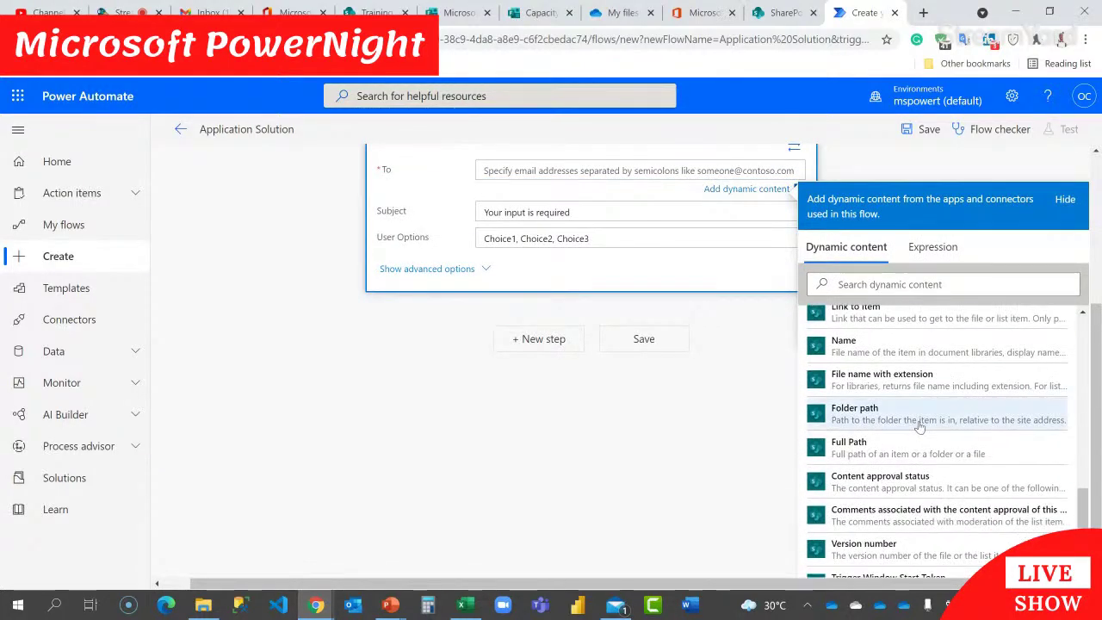
pyautogui.scroll(-2, 904, 367)
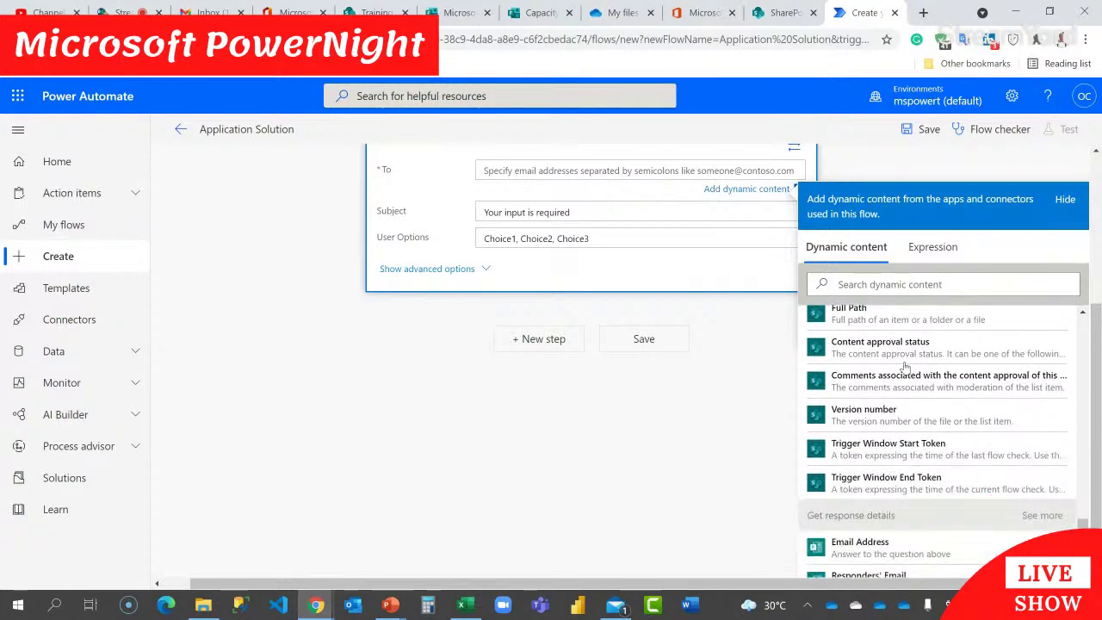
pyautogui.scroll(-1, 861, 547)
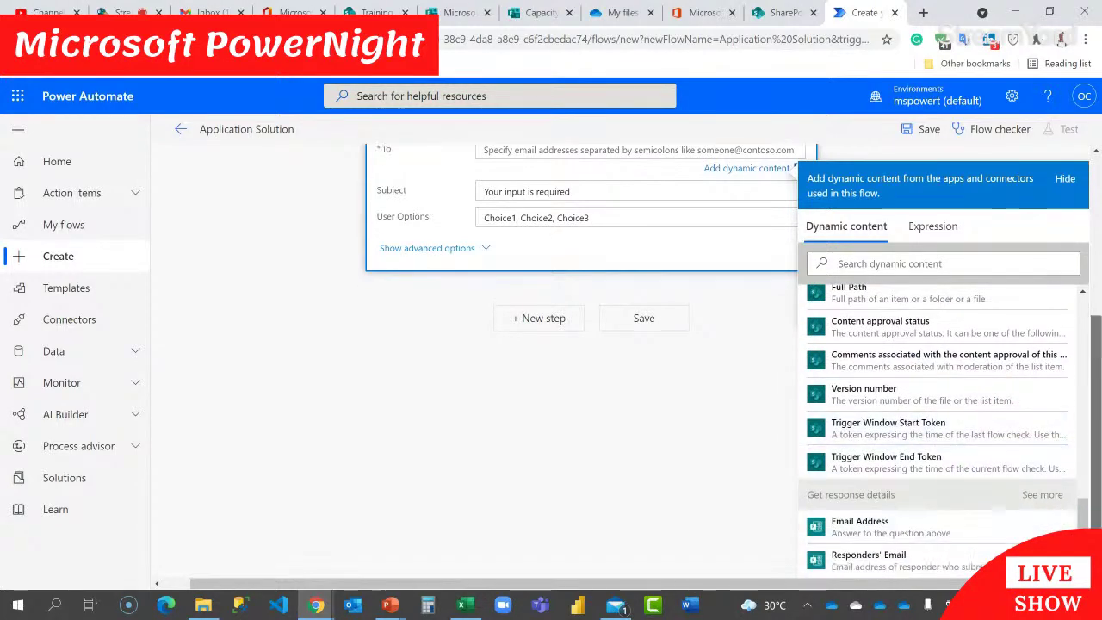
pyautogui.click(887, 527)
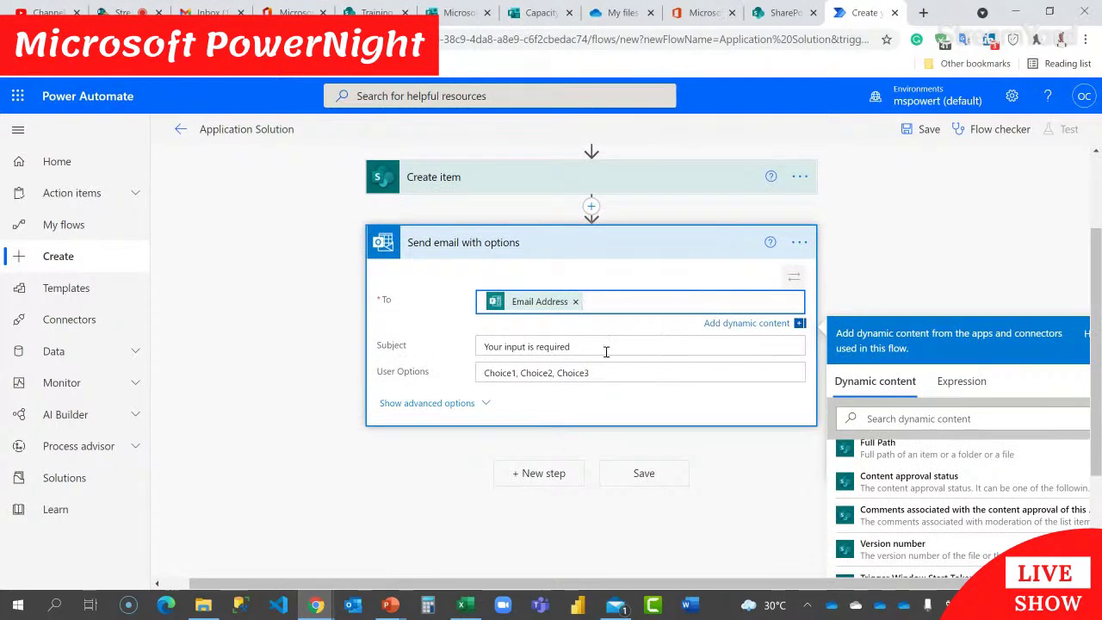
pyautogui.moveTo(590, 351); pyautogui.dragTo(487, 348)
# Step: Set the subject to 'Kindly Upload Your CV' and replace the placeholder choices with 'Done, Cancel Application'
pyautogui.write('Kin')
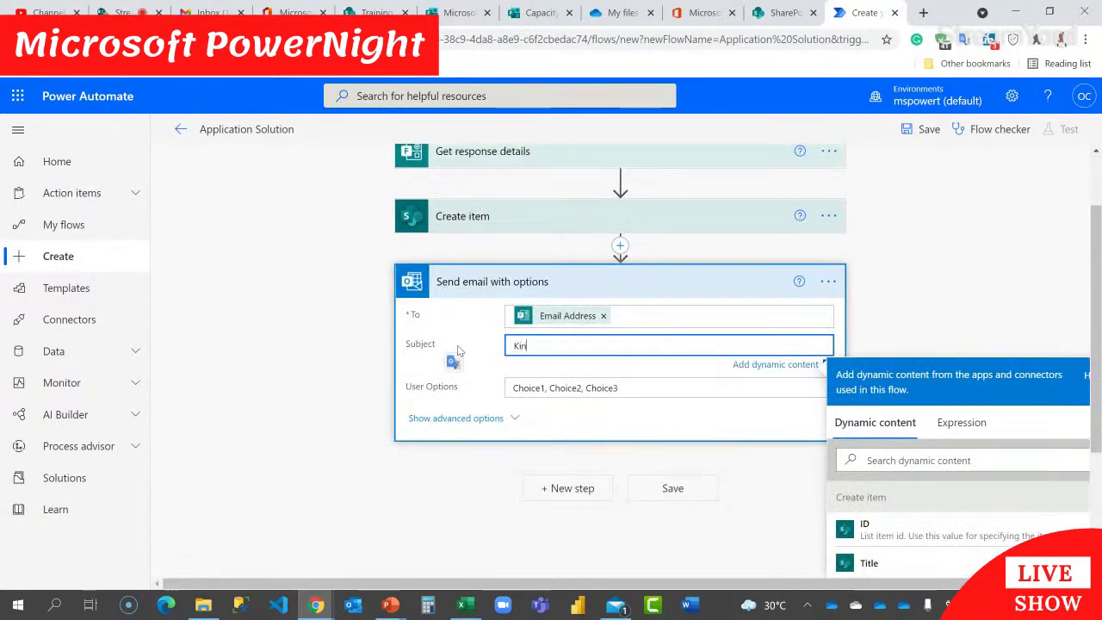
pyautogui.write('dly Upload Your CV')
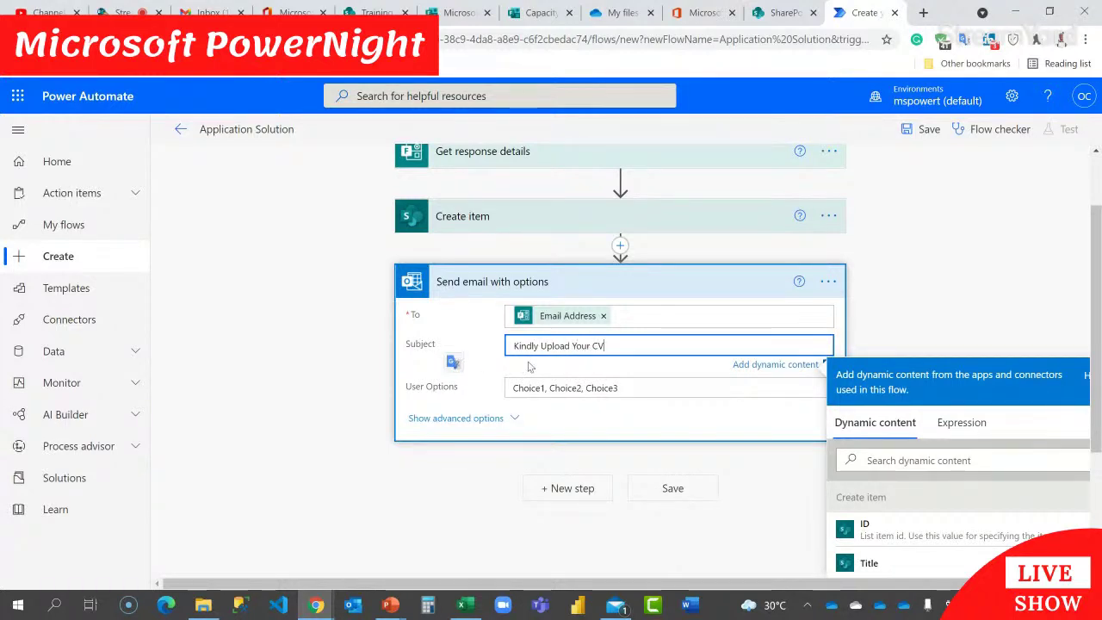
pyautogui.click(546, 388)
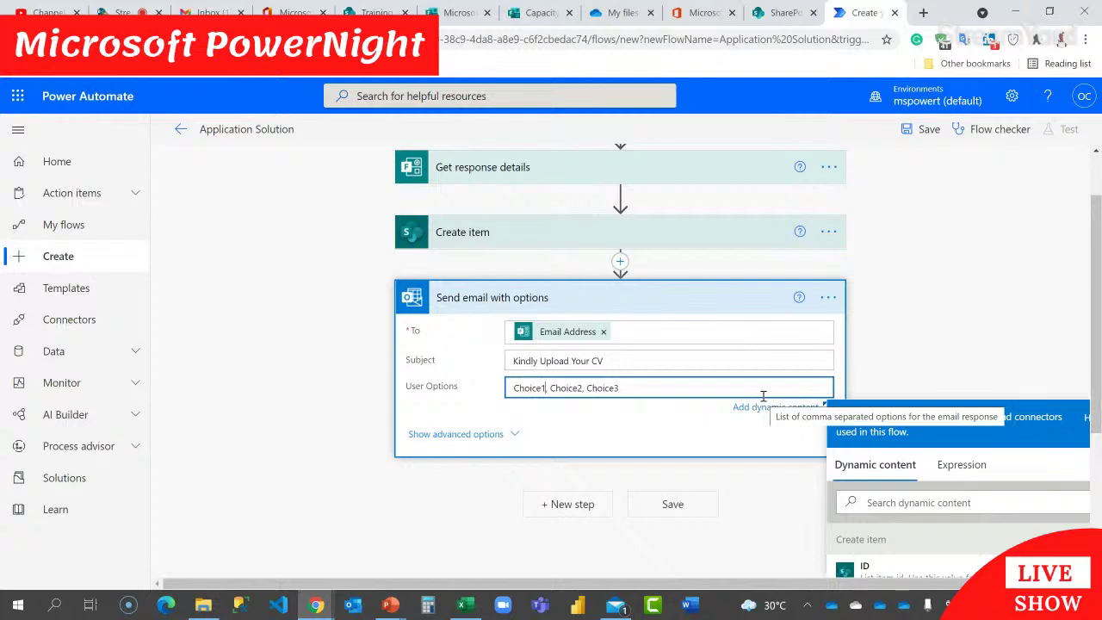
pyautogui.press('BackSpace')
pyautogui.press('BackSpace')
pyautogui.press('BackSpace')
pyautogui.press('BackSpace')
pyautogui.press('BackSpace')
pyautogui.press('BackSpace')
pyautogui.press('BackSpace')
pyautogui.write('Done')
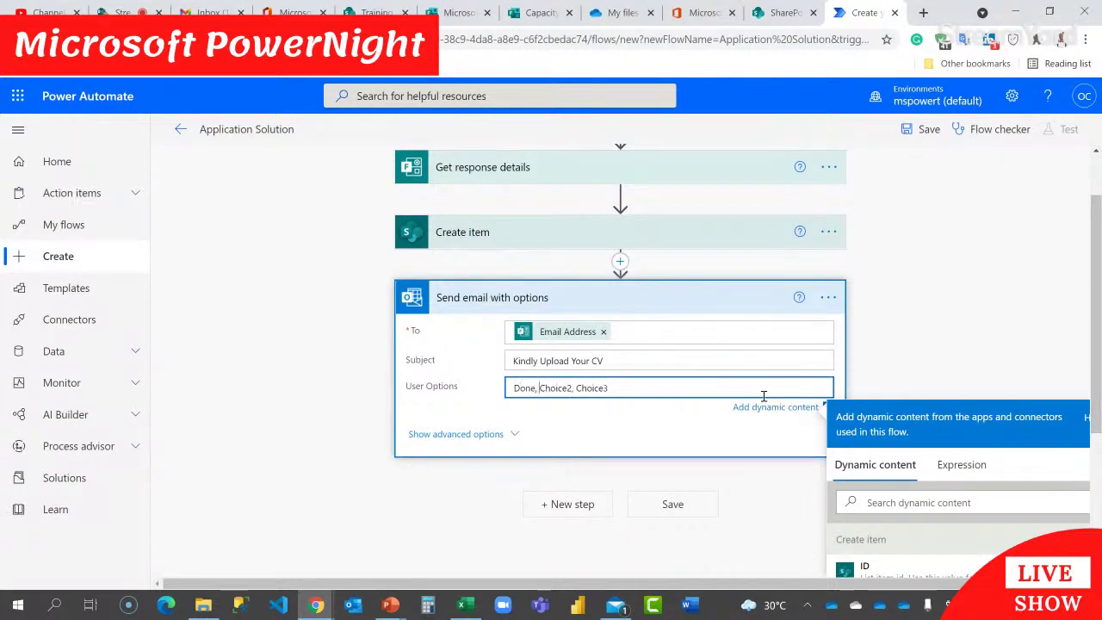
pyautogui.hotkey('ctrl', 'shift', 'Right')
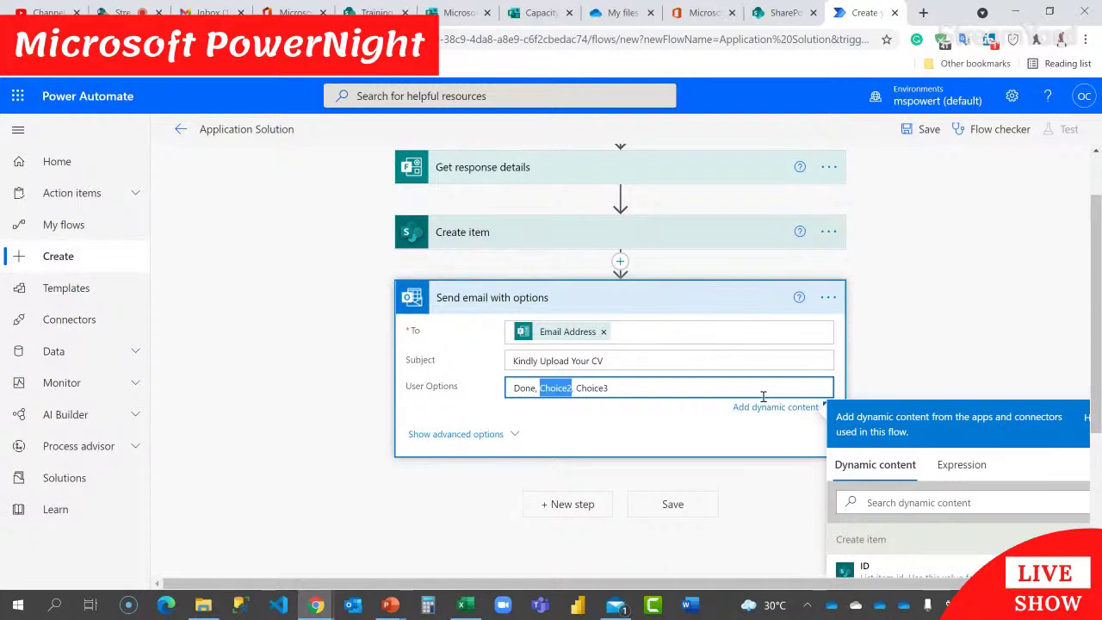
pyautogui.write('Canc')
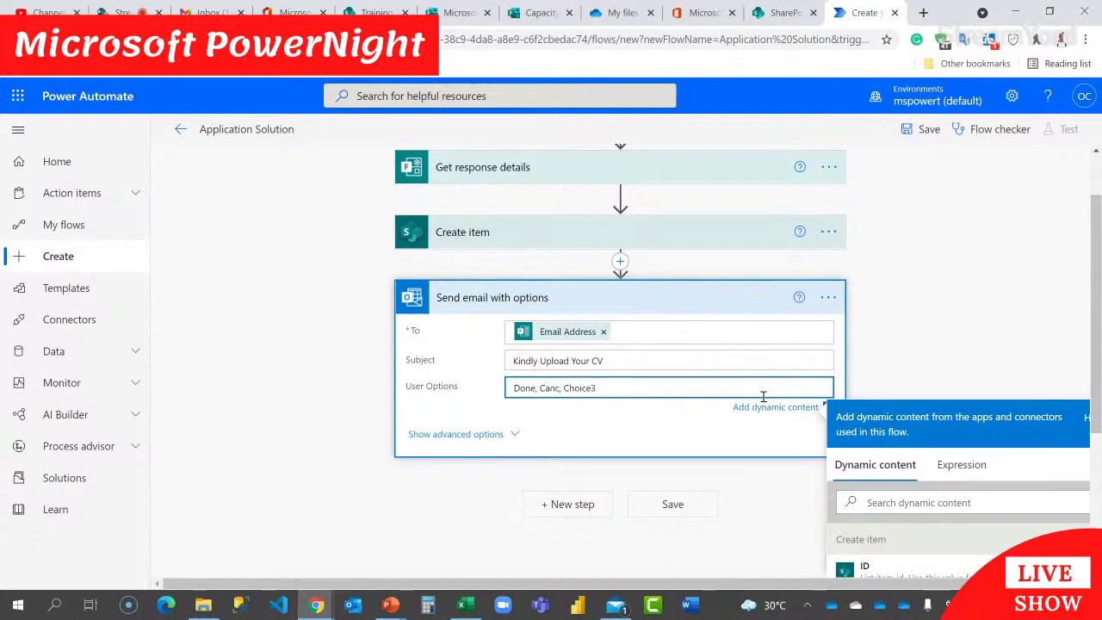
pyautogui.write('el Application')
pyautogui.hotkey('shift', 'Right')
pyautogui.press('Delete')
pyautogui.press('Delete')
pyautogui.press('Delete')
pyautogui.press('Delete')
pyautogui.press('Delete')
pyautogui.press('Delete')
pyautogui.press('Delete')
pyautogui.press('Delete')
pyautogui.press('Delete')
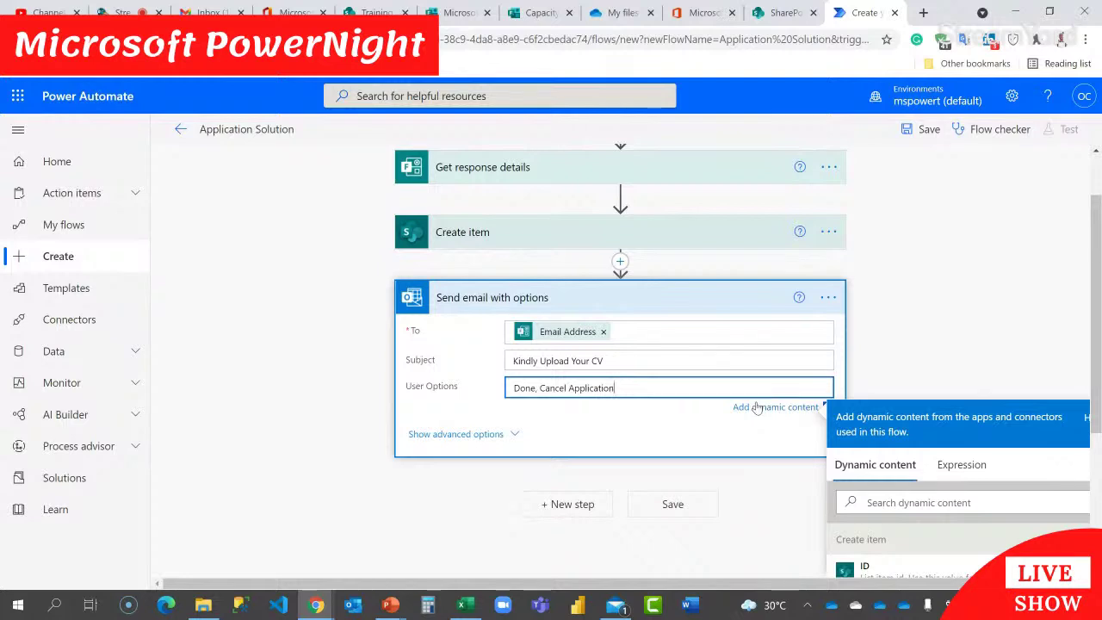
pyautogui.click(487, 436)
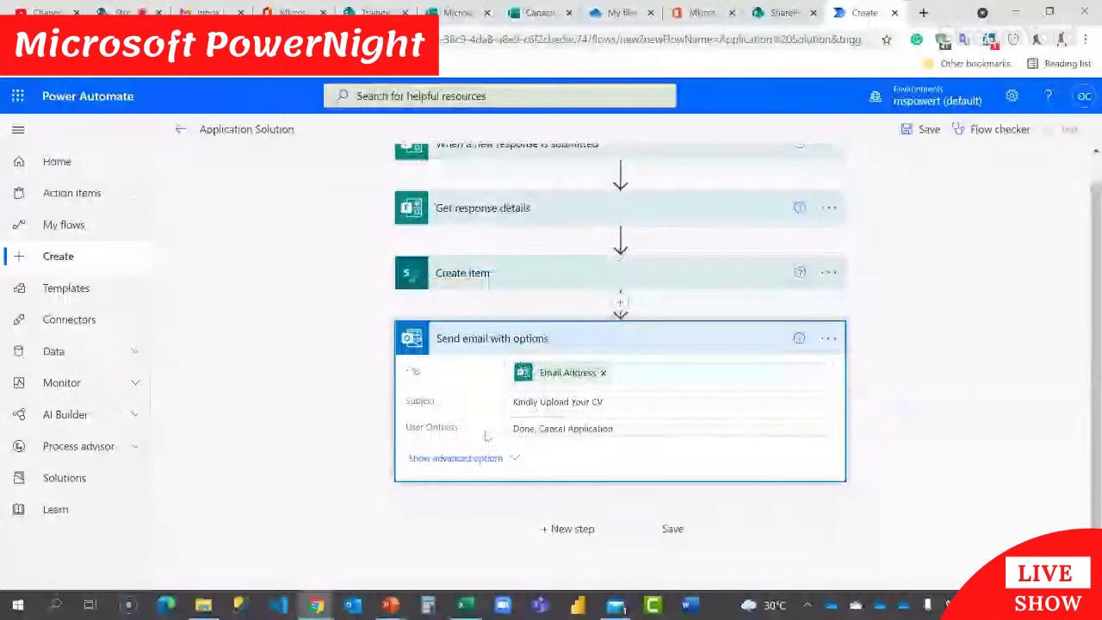
# Step: Set Importance to High in the advanced options and begin the Header Text with 'Check Th'
pyautogui.click(482, 458)
pyautogui.scroll(-2, 493, 416)
pyautogui.click(582, 342)
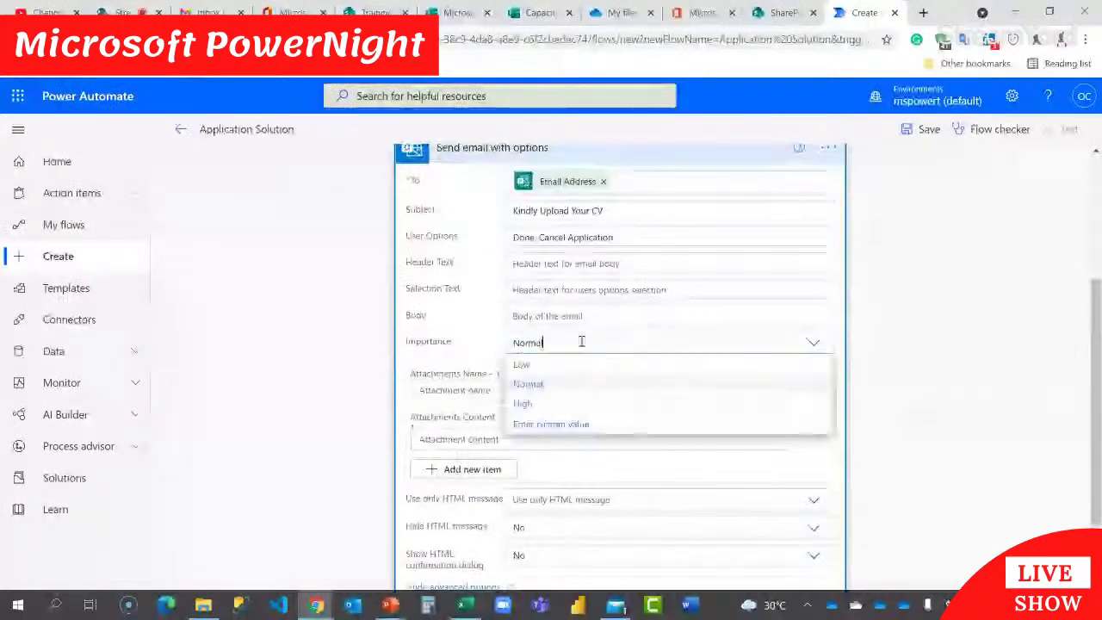
pyautogui.click(572, 404)
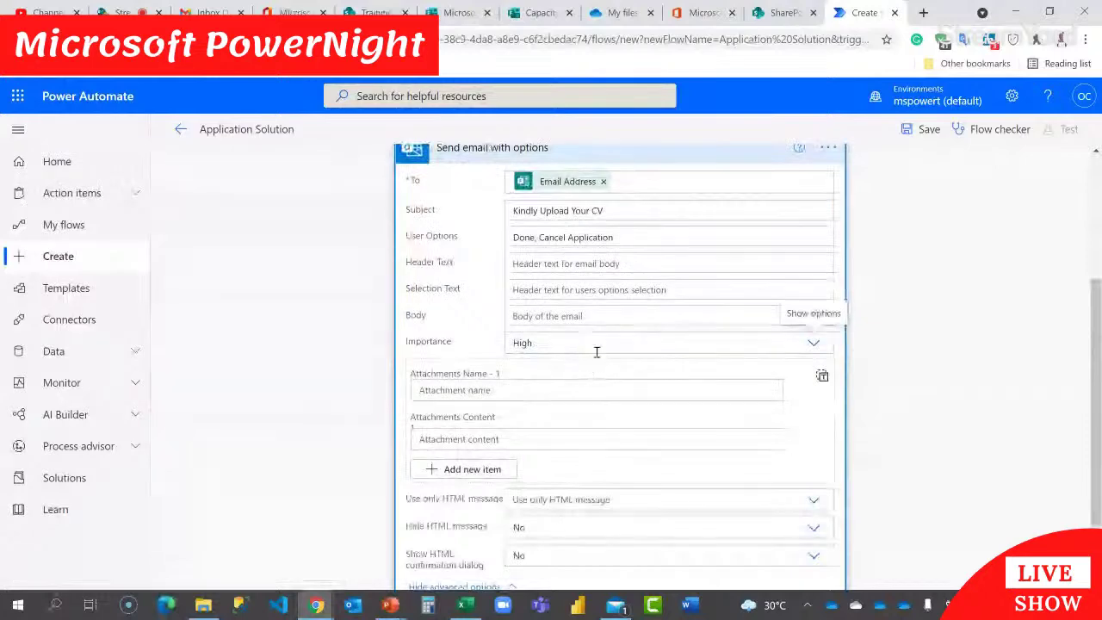
pyautogui.click(554, 263)
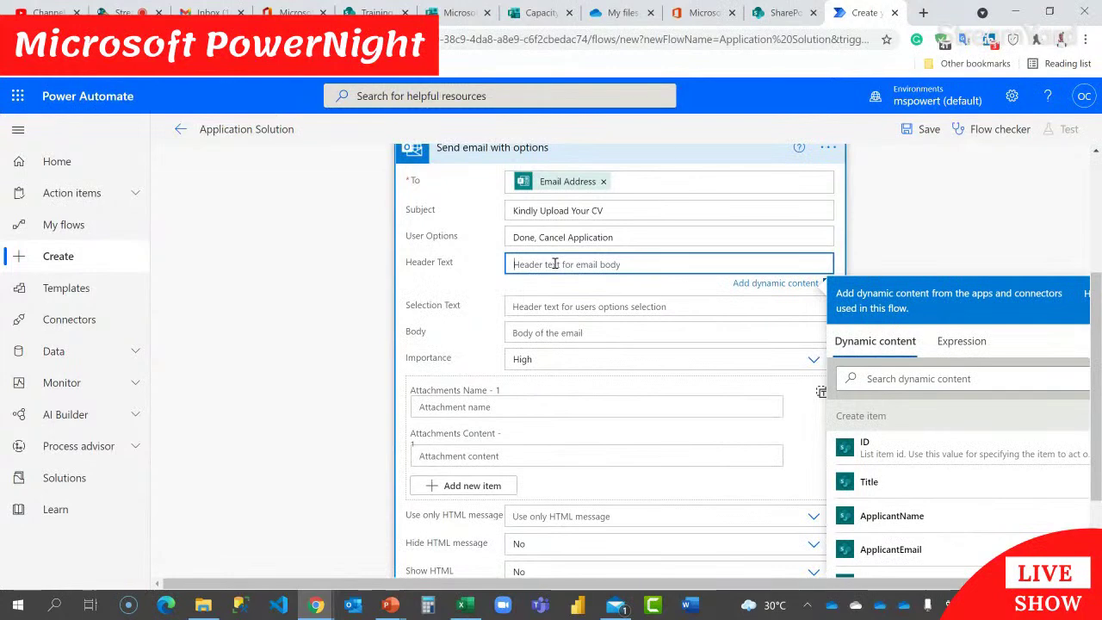
pyautogui.write('Check')
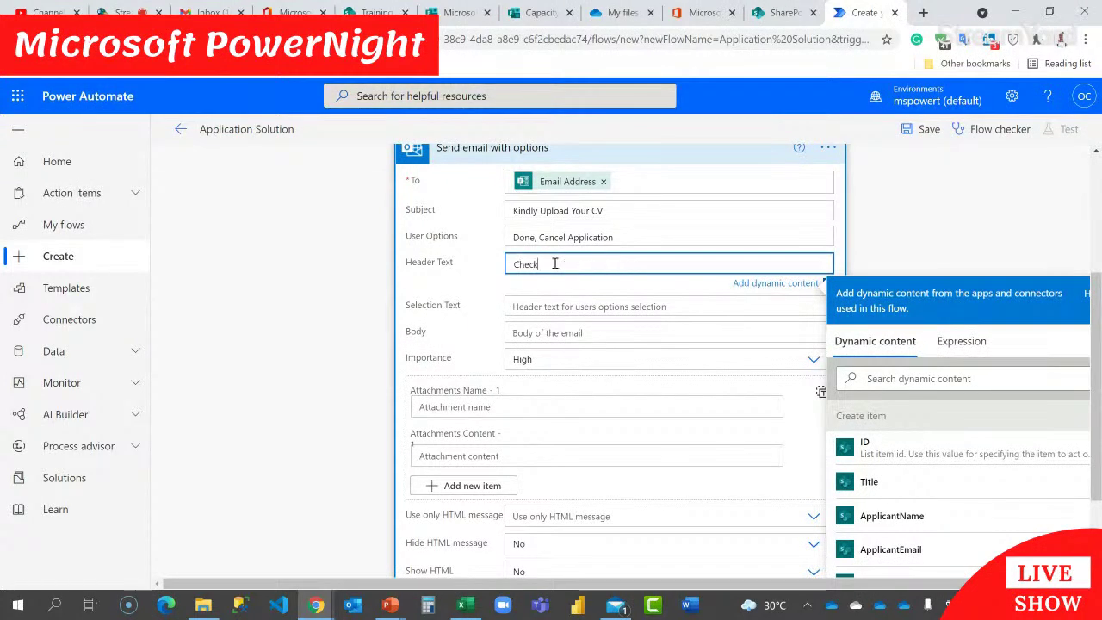
pyautogui.write(' Th')
# Step: Change the Header Text to 'Clcik Done Button After Uploading CV'
pyautogui.press('BackSpace')
pyautogui.press('BackSpace')
pyautogui.write('D')
pyautogui.press('BackSpace')
pyautogui.press('BackSpace')
pyautogui.press('BackSpace')
pyautogui.press('BackSpace')
pyautogui.press('BackSpace')
pyautogui.press('BackSpace')
pyautogui.press('BackSpace')
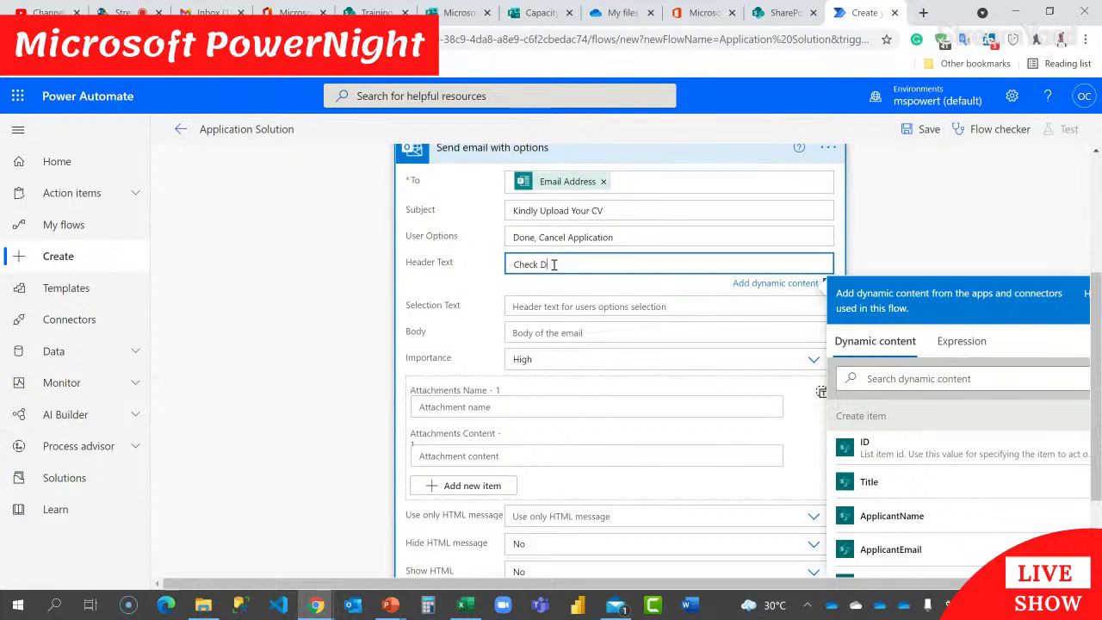
pyautogui.write('lcik Done Button')
pyautogui.write('After Uploading CV')
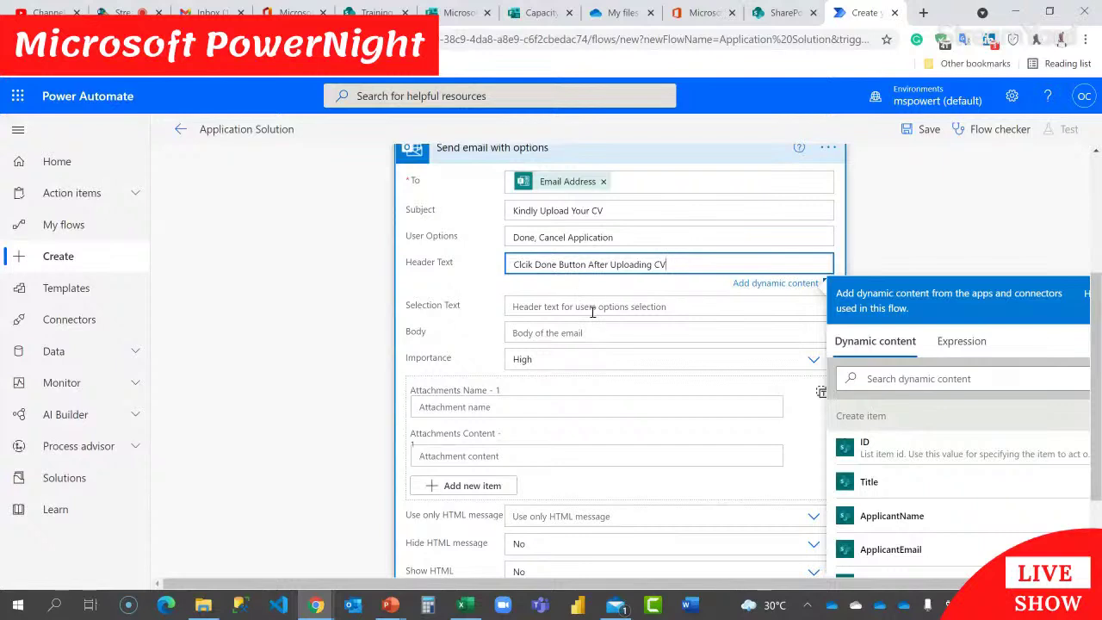
# Step: Write the body 'Hi [Fullname],' then 'You are required to upload your CV . Kindly click on the link'
pyautogui.click(527, 332)
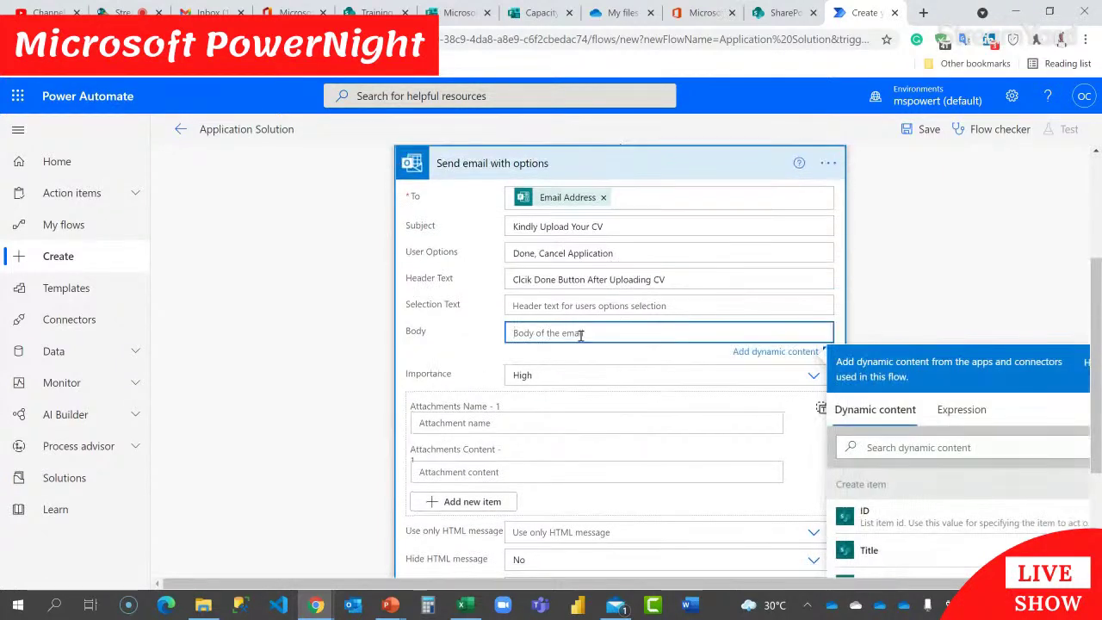
pyautogui.write('Hi')
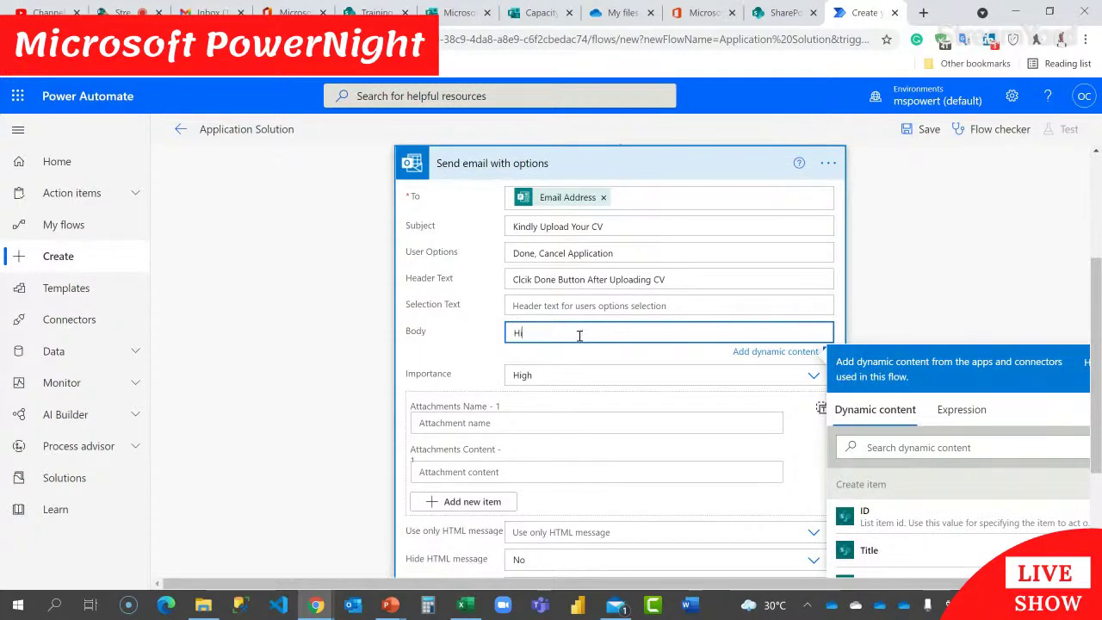
pyautogui.scroll(-6, 984, 353)
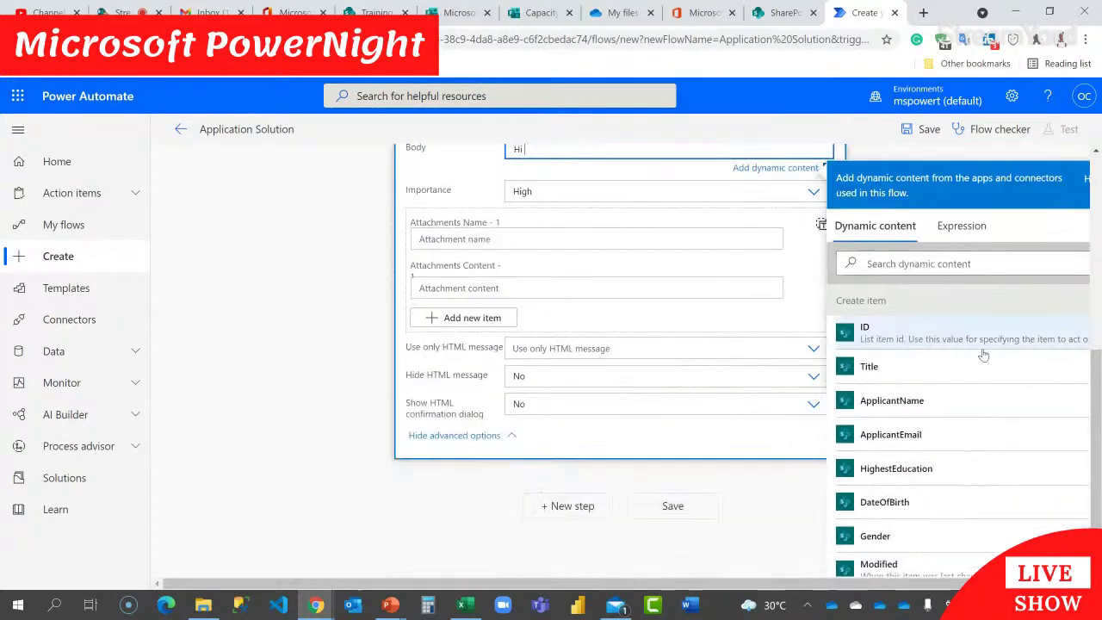
pyautogui.scroll(-10, 984, 355)
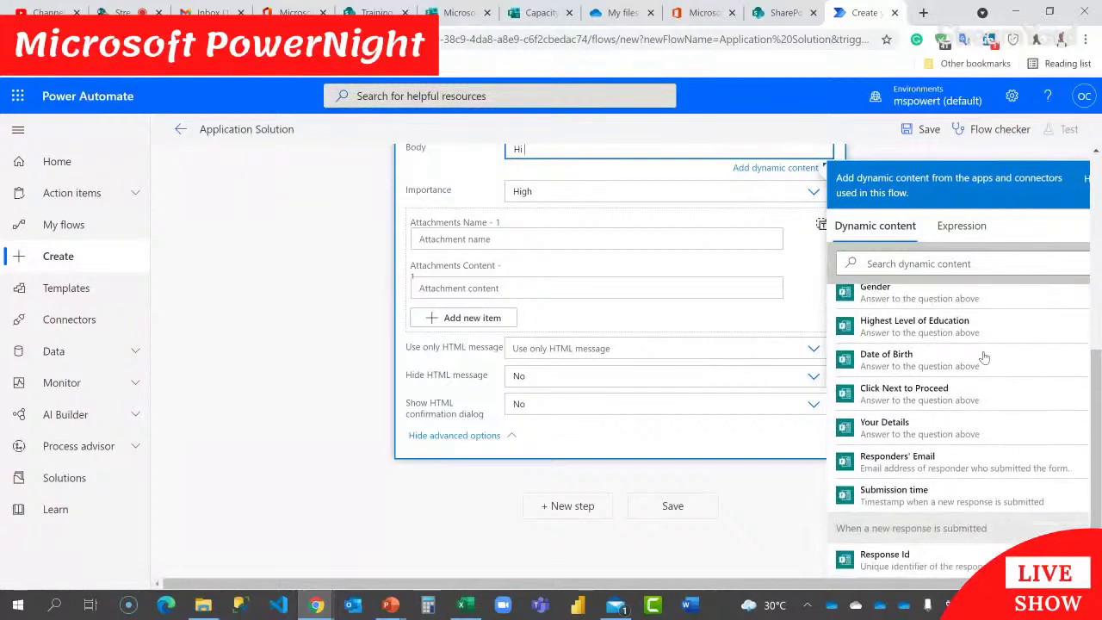
pyautogui.scroll(3, 984, 358)
pyautogui.click(913, 482)
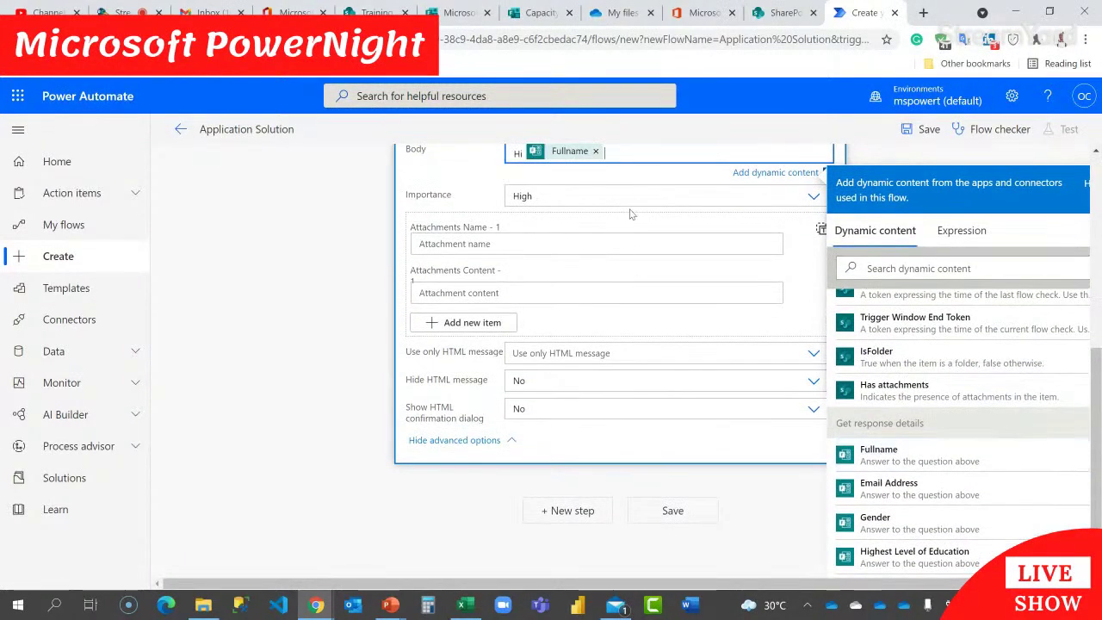
pyautogui.scroll(2, 636, 247)
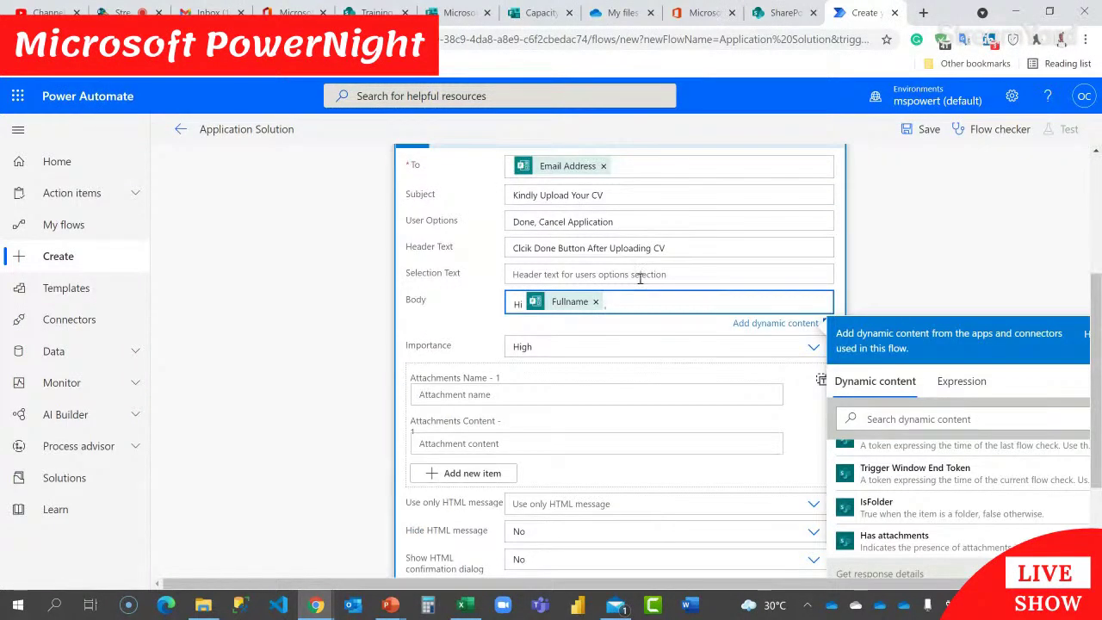
pyautogui.write(',')
pyautogui.press('Return')
pyautogui.write('You are required to ')
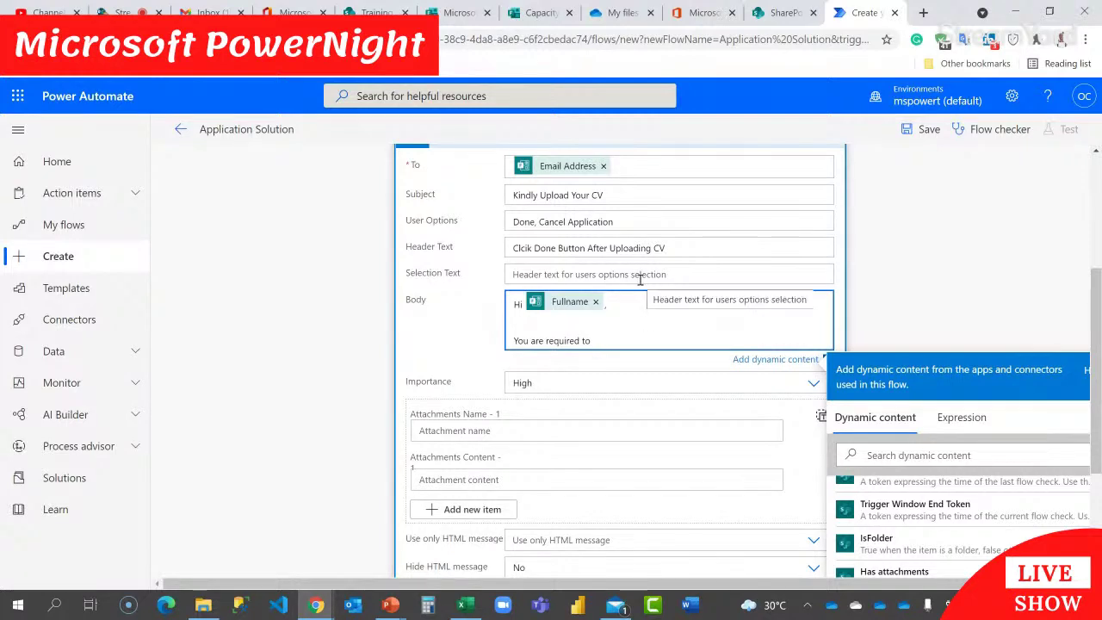
pyautogui.write('upload your CV ')
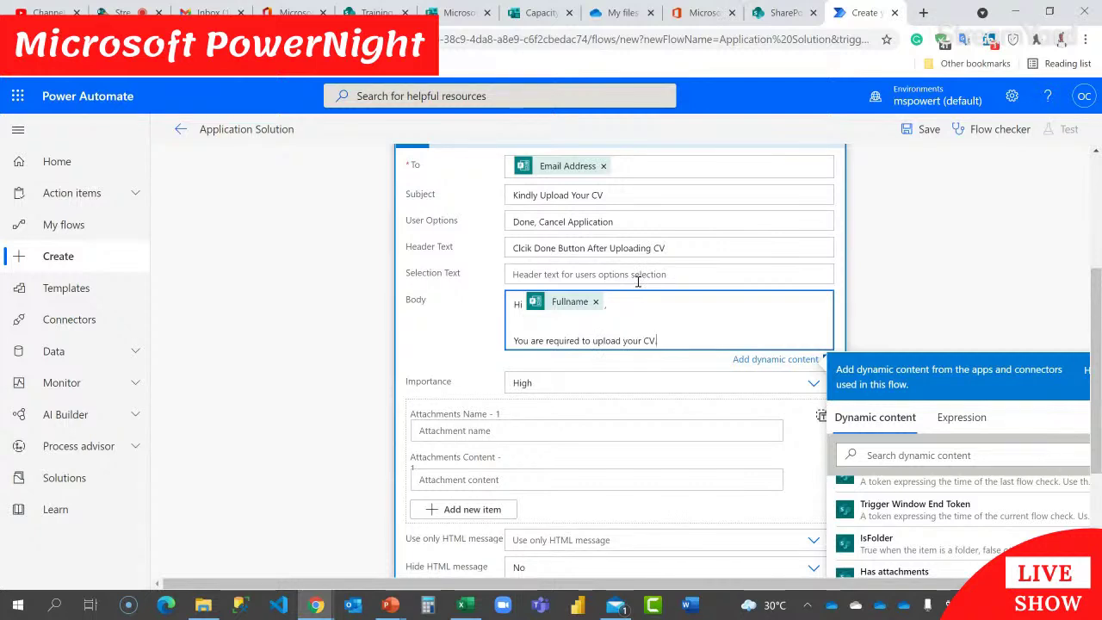
pyautogui.write('. K')
pyautogui.write('indly')
pyautogui.press('Return')
pyautogui.press('Return')
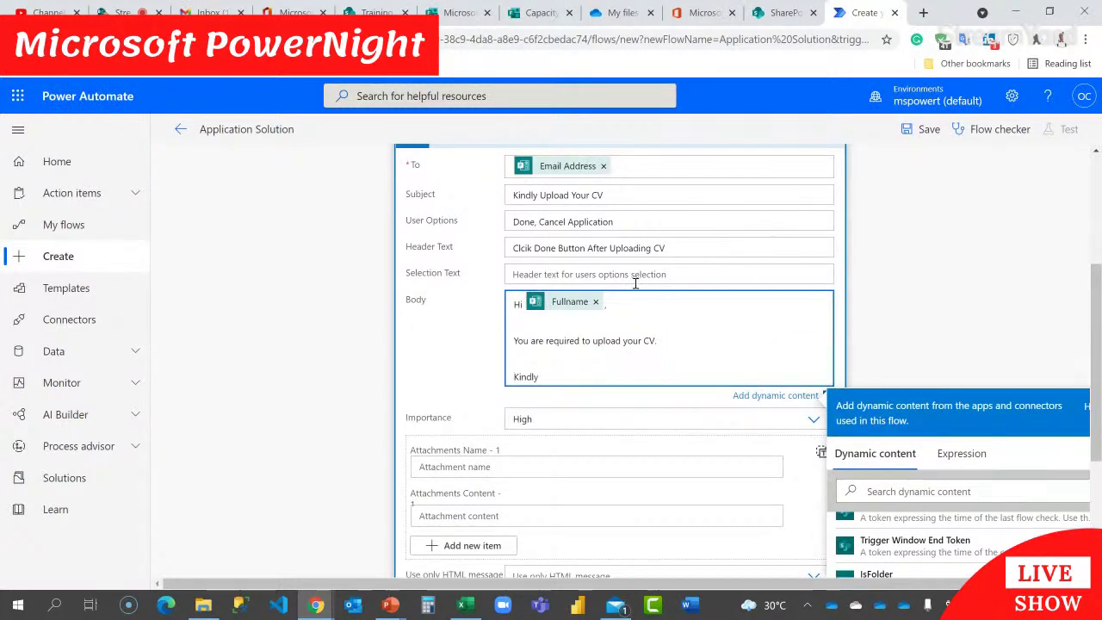
pyautogui.write('click on the link here')
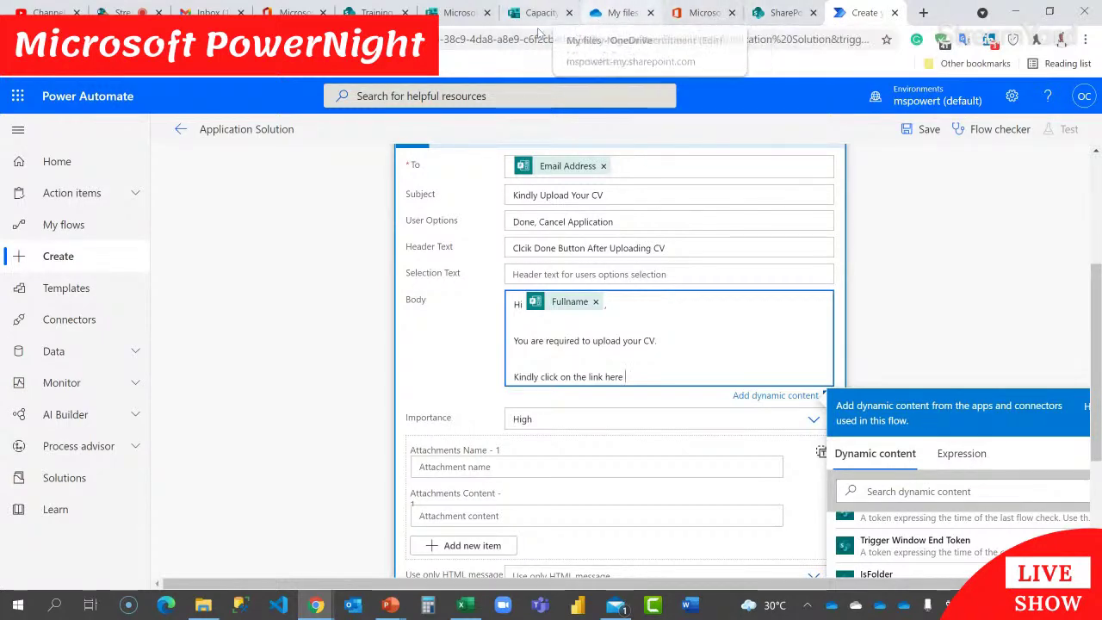
# Step: Paste the copied SharePoint upload-folder link after 'Kindly click on the link here' in the email body
pyautogui.click(613, 13)
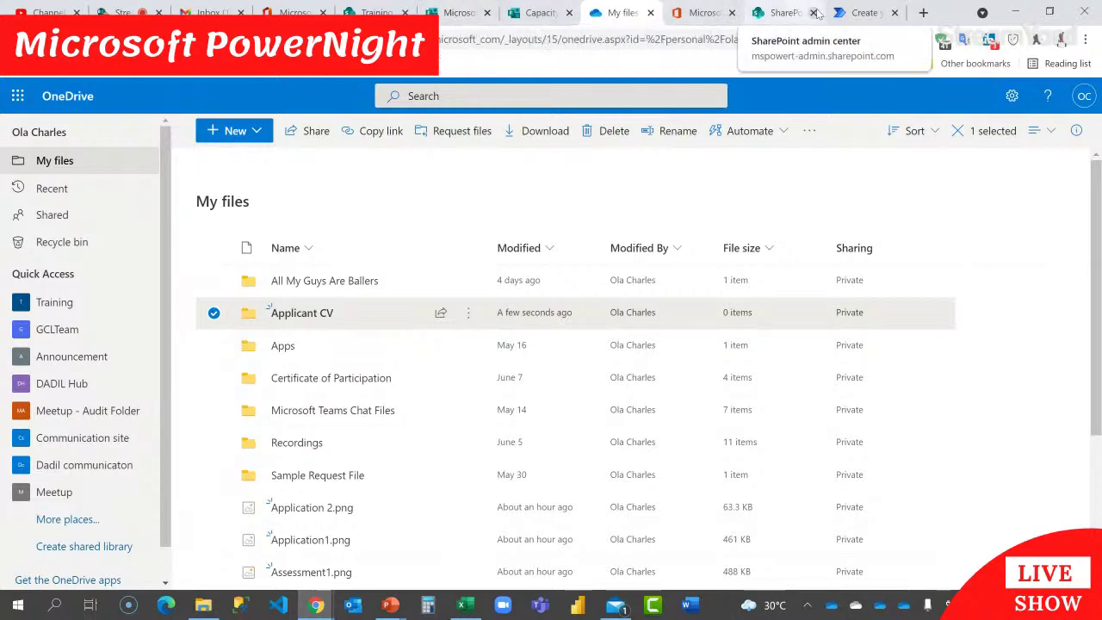
pyautogui.click(845, 13)
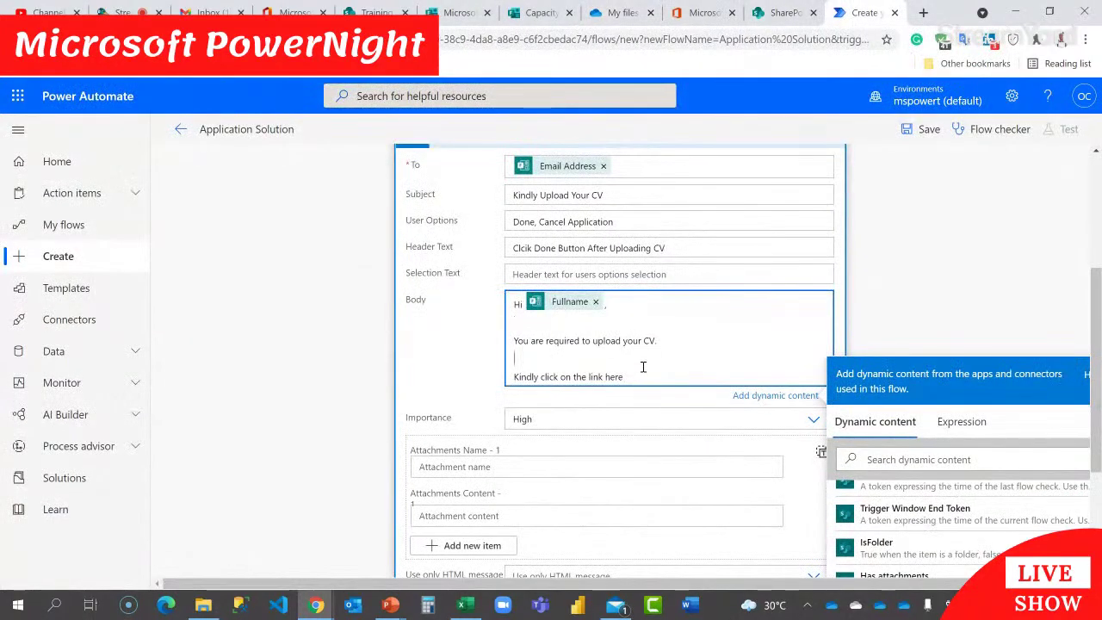
pyautogui.press('super+v')
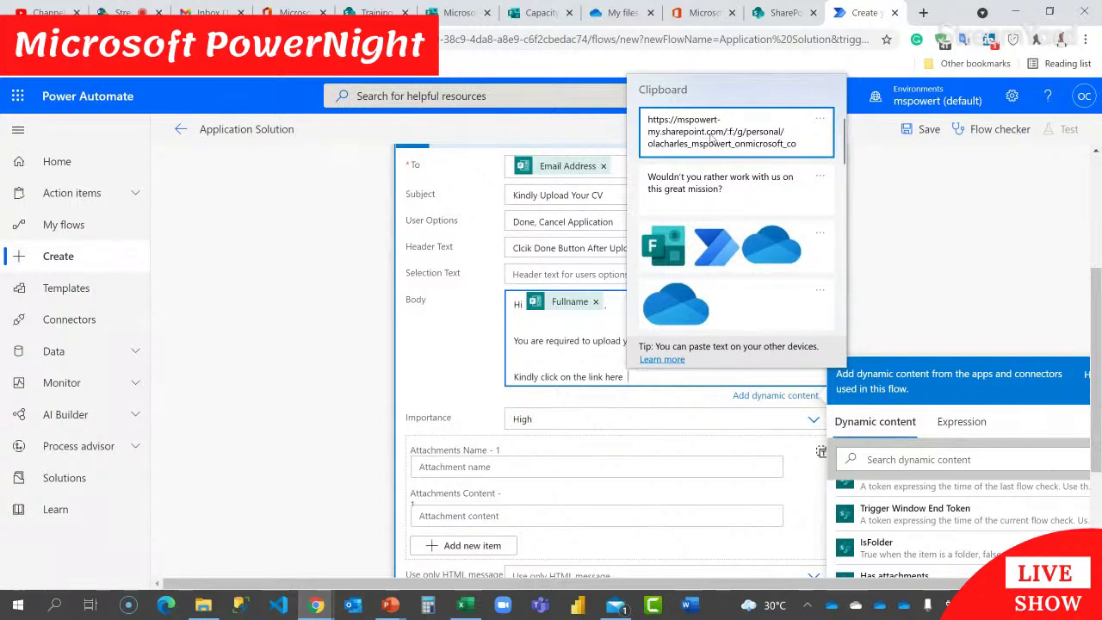
pyautogui.click(709, 133)
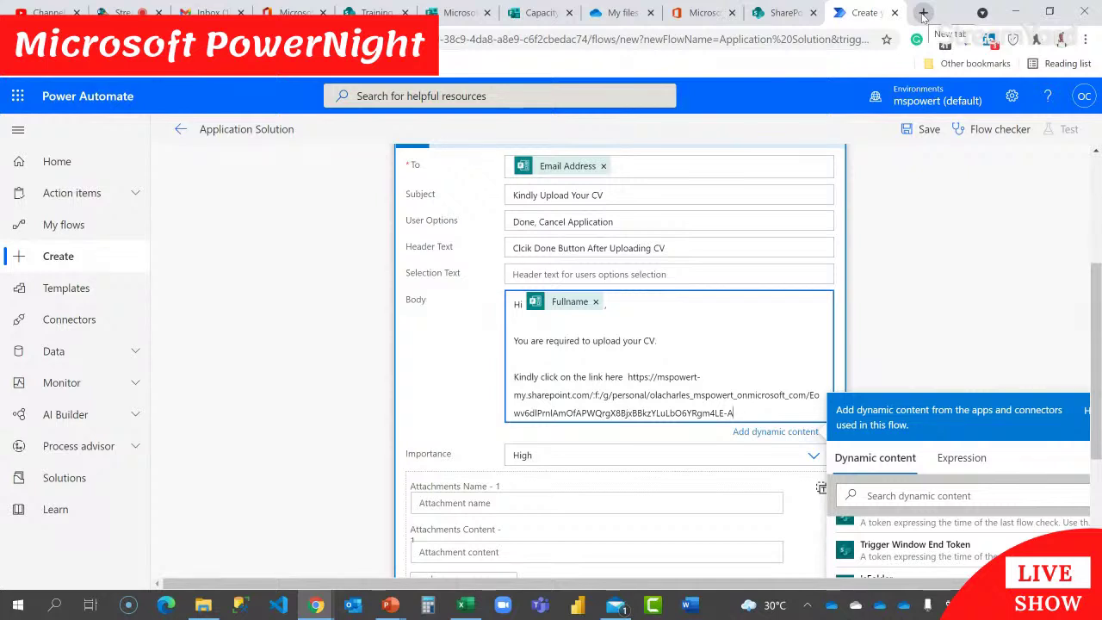
# Step: Open the Bitly site in a new browser tab
pyautogui.click(923, 15)
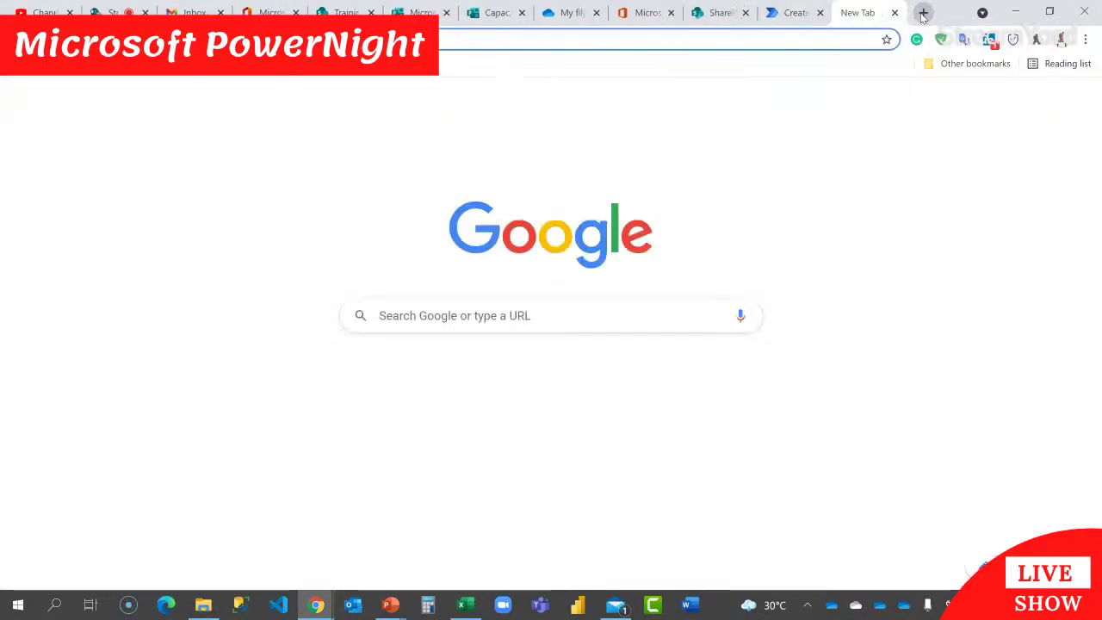
pyautogui.write('bit')
pyautogui.press('Return')
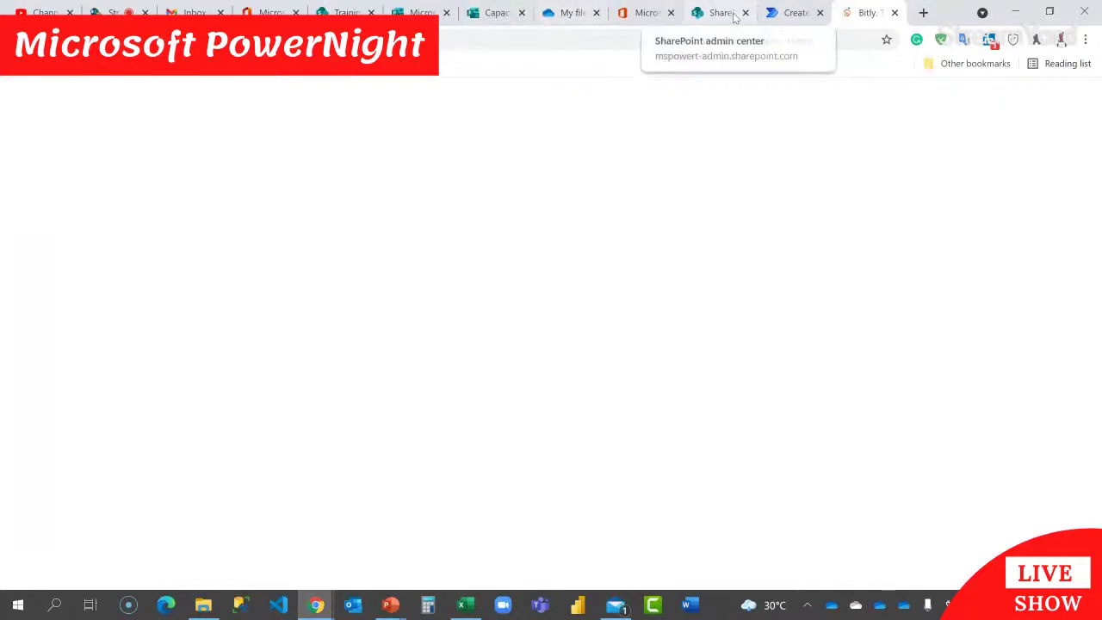
pyautogui.click(788, 12)
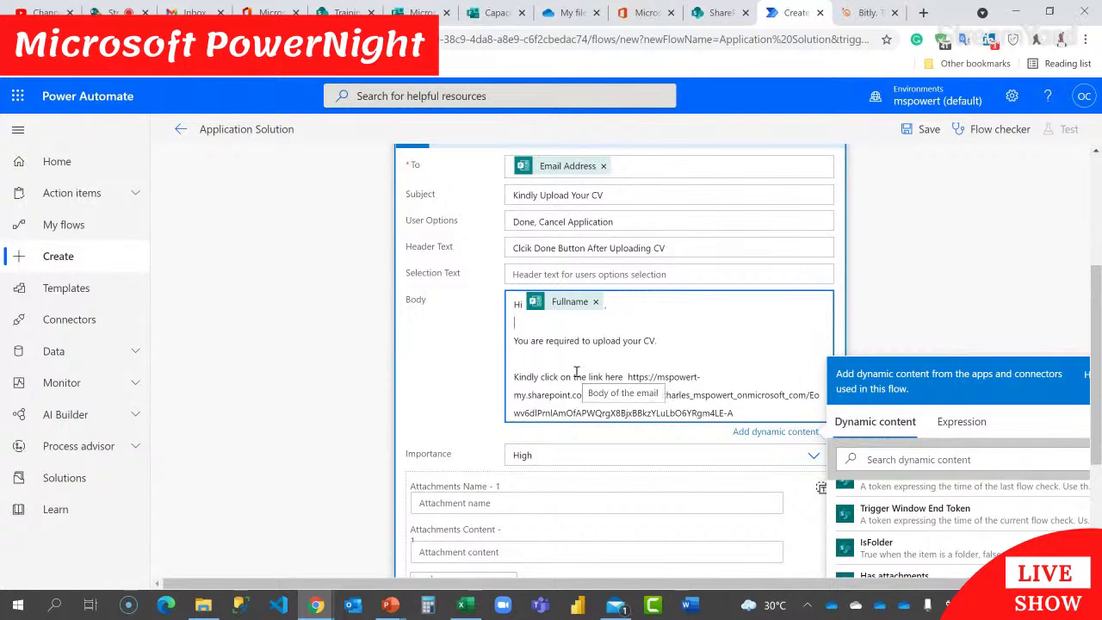
pyautogui.click(862, 14)
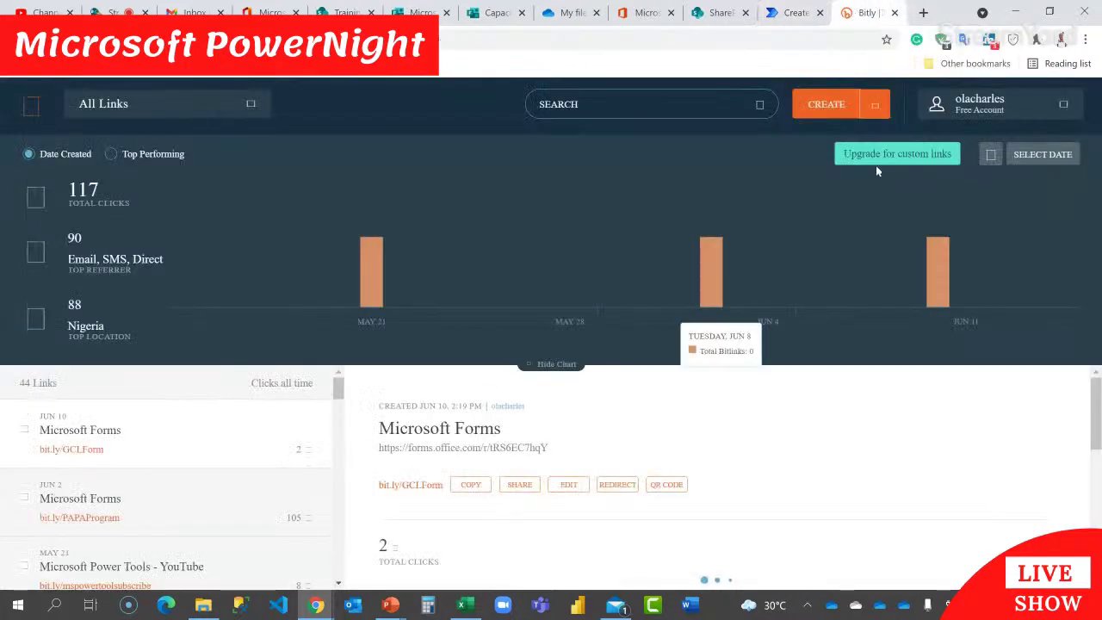
pyautogui.click(825, 106)
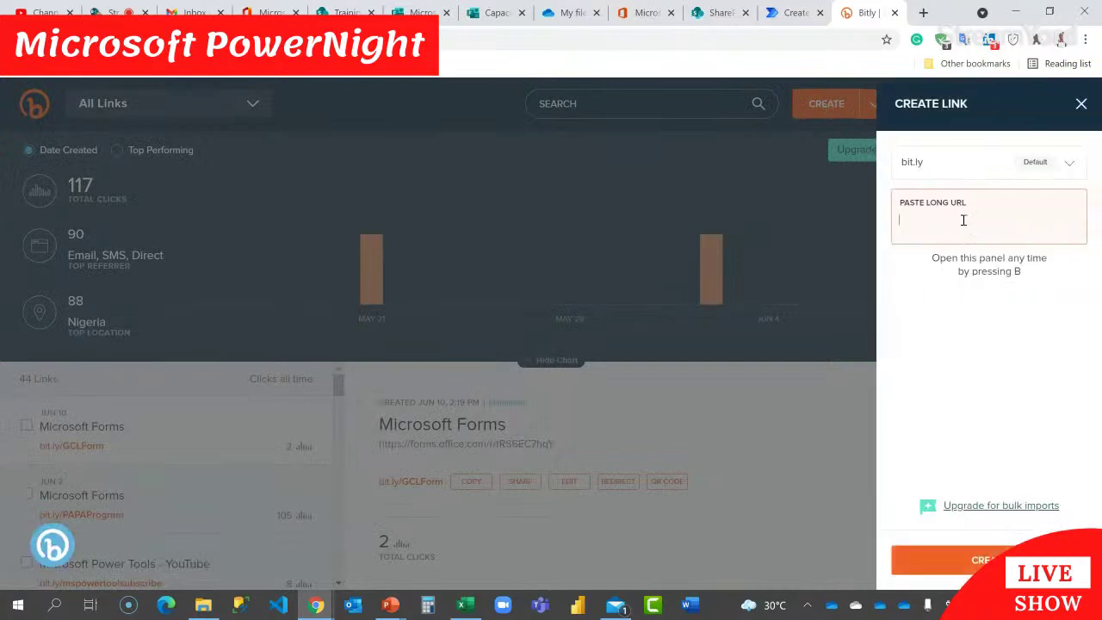
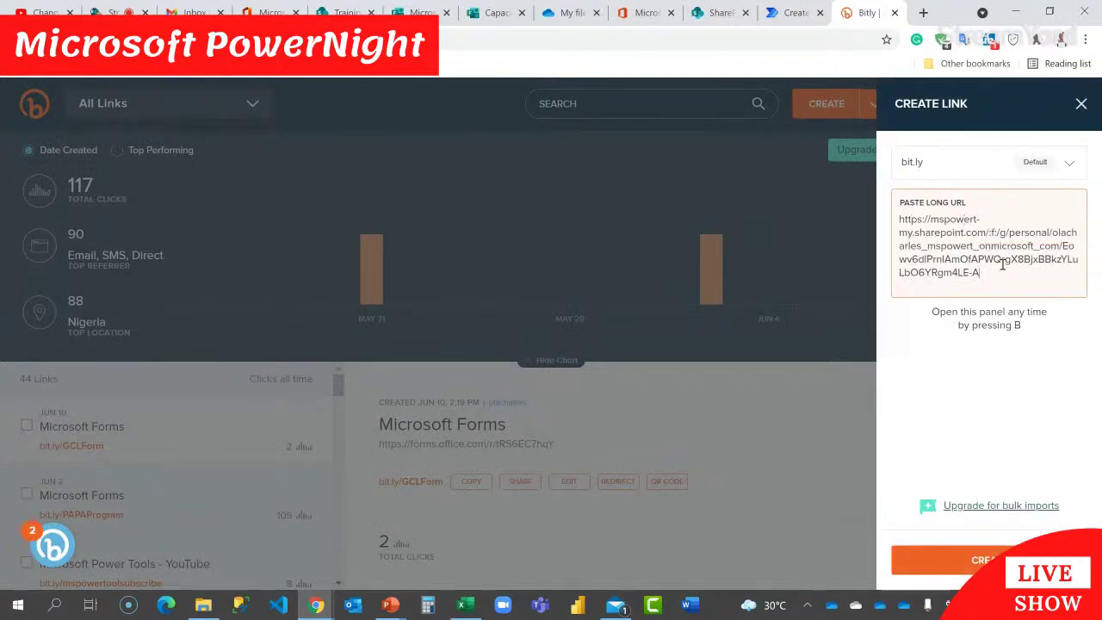
pyautogui.press('Return')
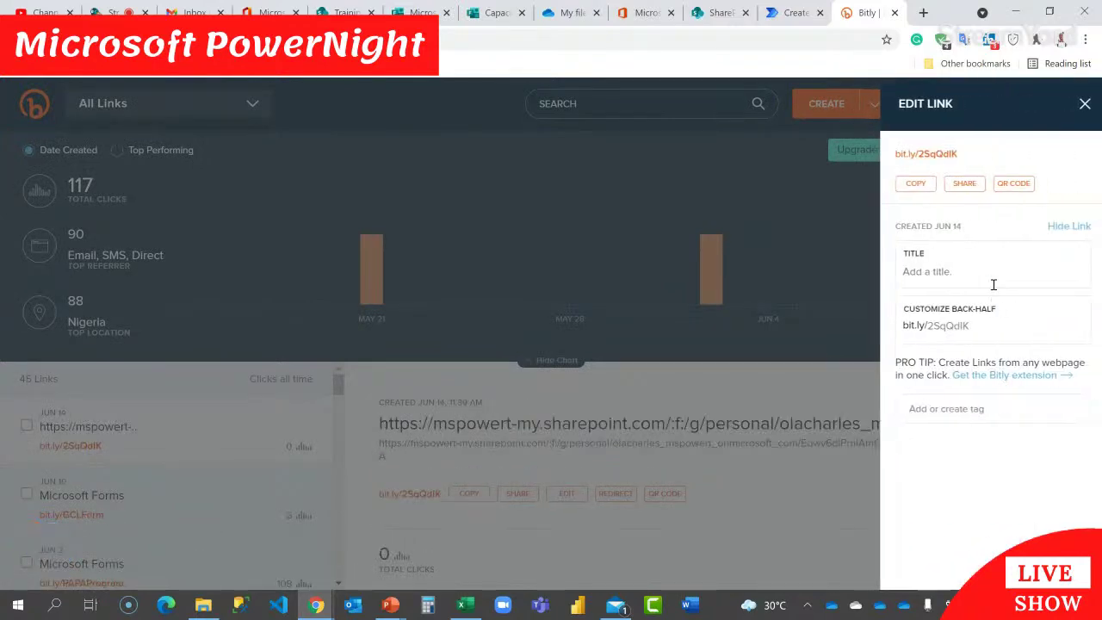
pyautogui.click(987, 320)
pyautogui.press('BackSpace')
pyautogui.press('BackSpace')
pyautogui.press('BackSpace')
pyautogui.press('BackSpace')
pyautogui.press('BackSpace')
pyautogui.press('BackSpace')
pyautogui.press('BackSpace')
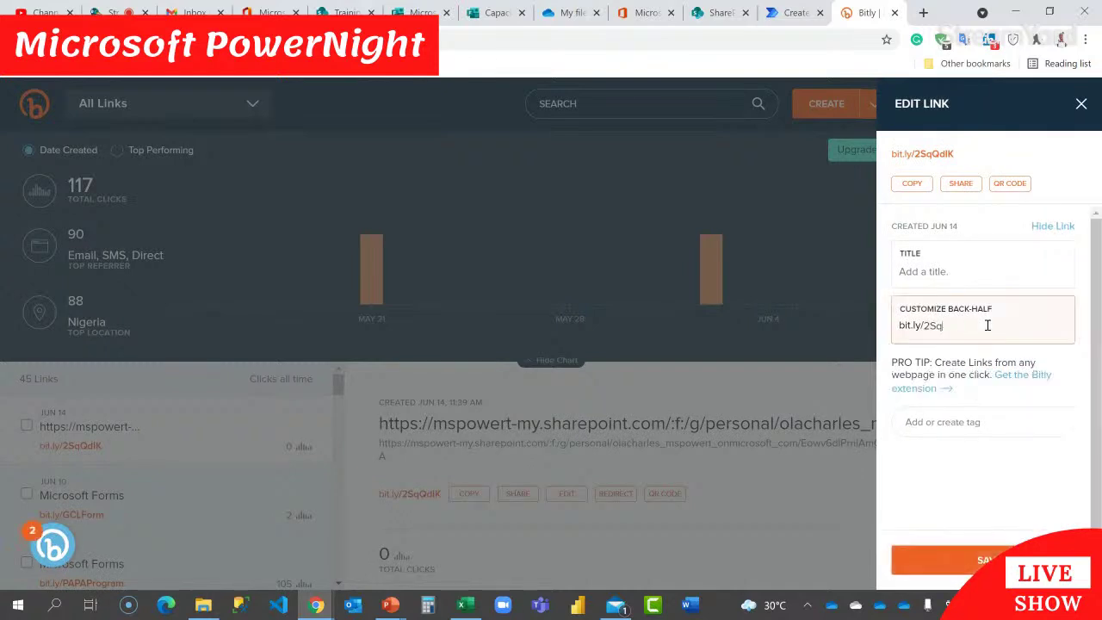
pyautogui.click(999, 558)
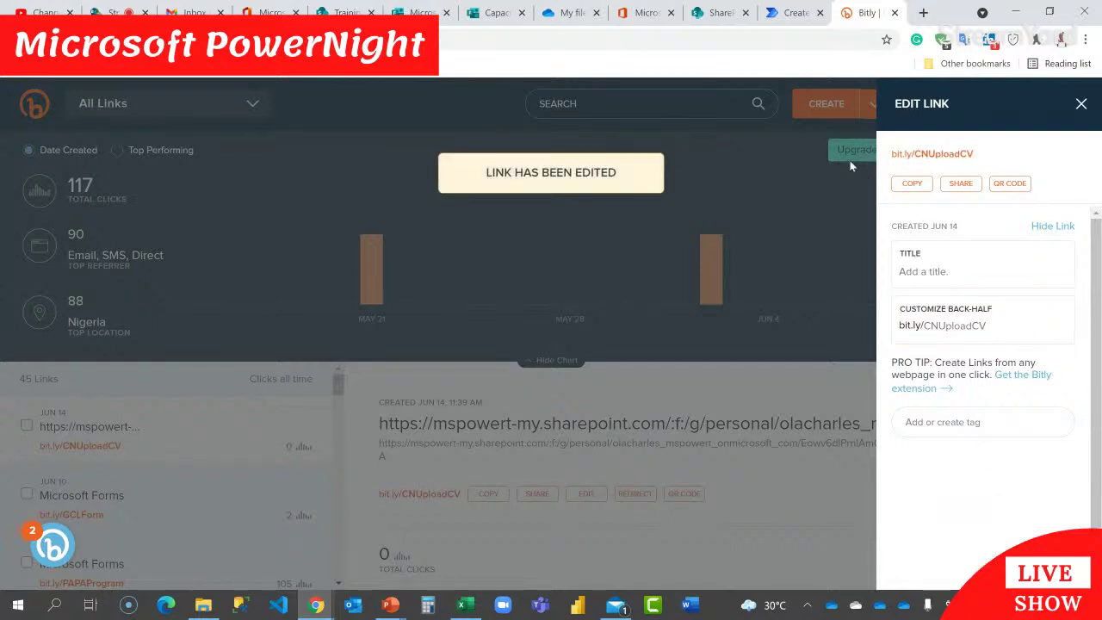
pyautogui.click(799, 14)
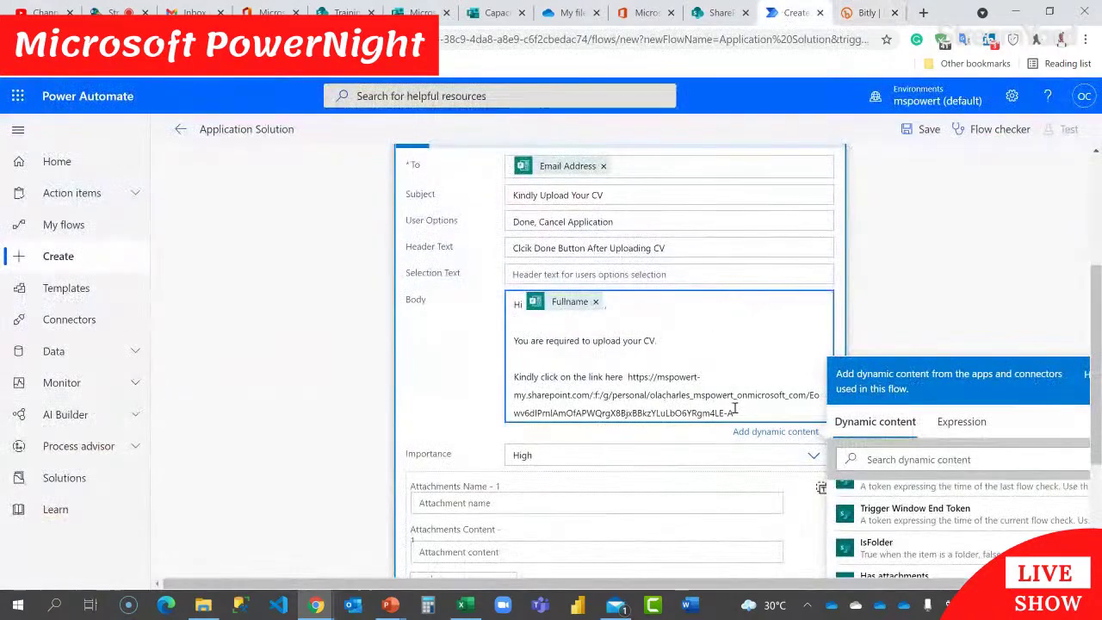
pyautogui.scroll(-3, 743, 405)
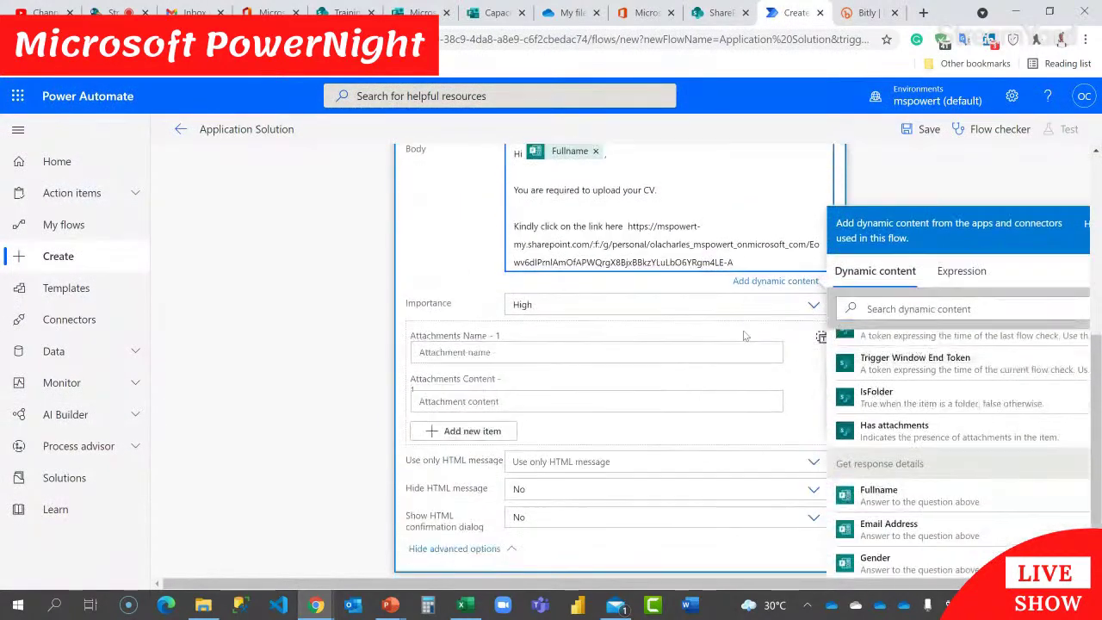
pyautogui.moveTo(740, 265); pyautogui.dragTo(658, 227)
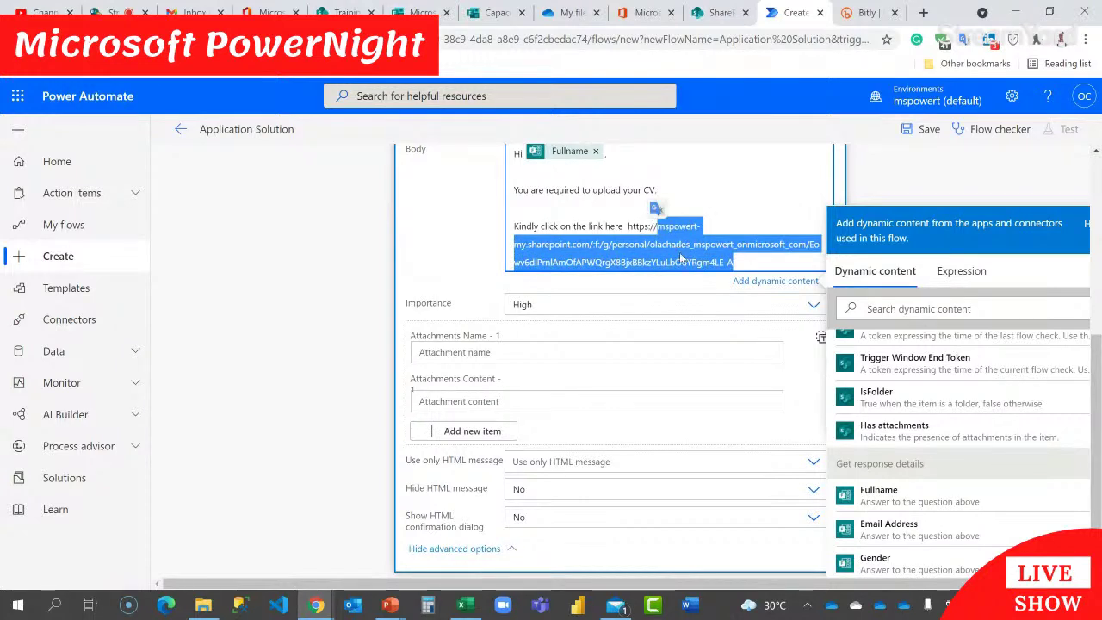
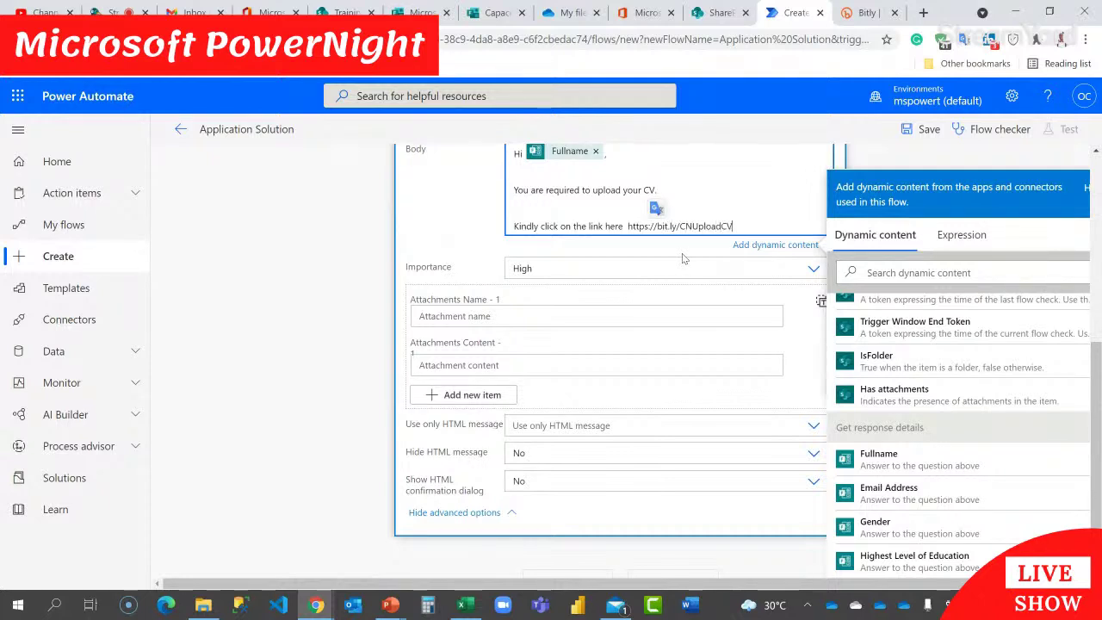
pyautogui.press('Return')
pyautogui.press('Return')
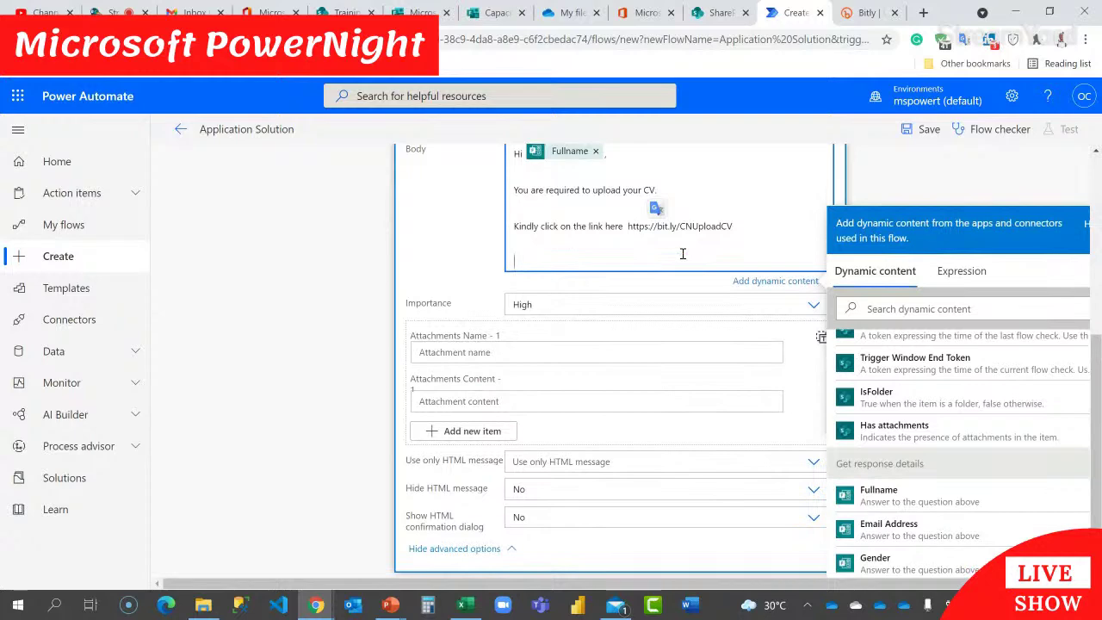
pyautogui.press('BackSpace')
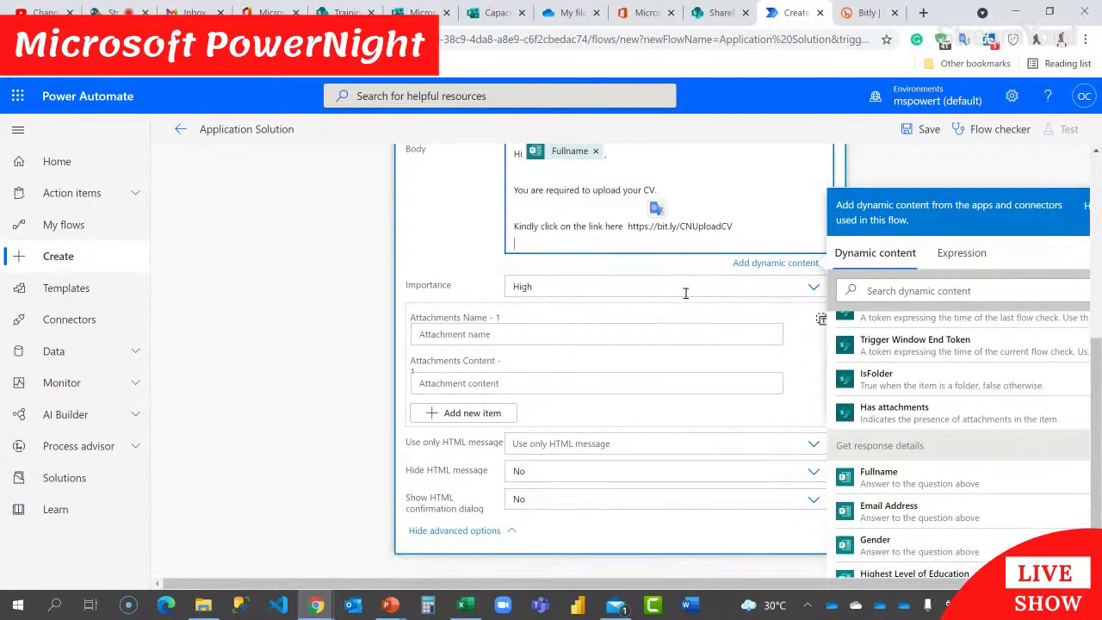
# Step: Copy the Header Text into Selection Text and change Header Text to 'Please Click the Link to Upload Your CV'
pyautogui.scroll(3, 686, 293)
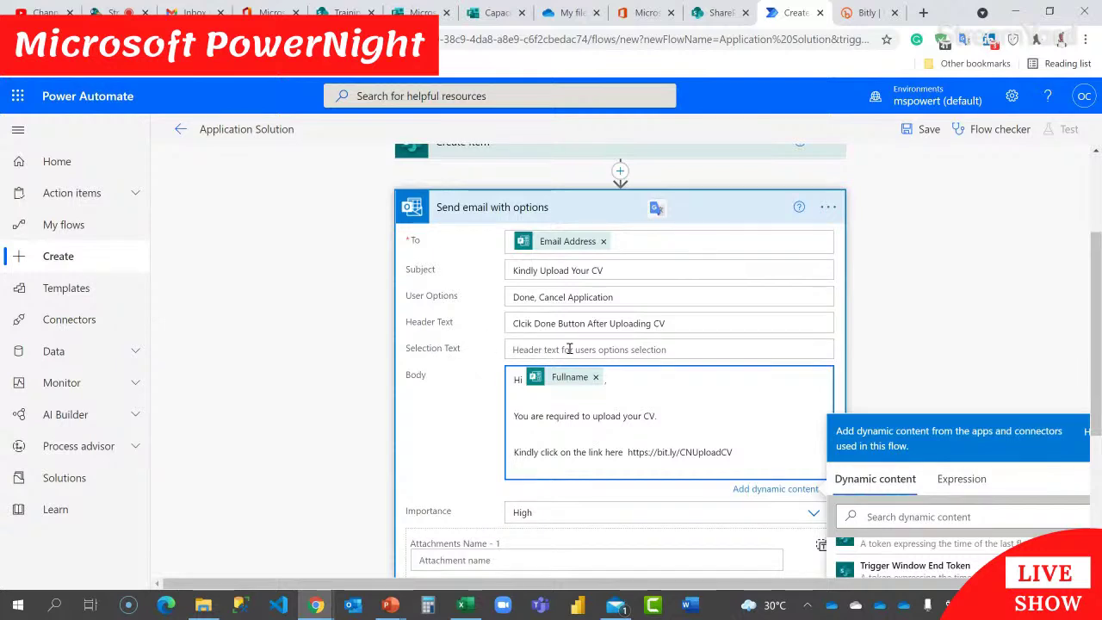
pyautogui.tripleClick(689, 333)
pyautogui.hotkey('ctrl', 'c')
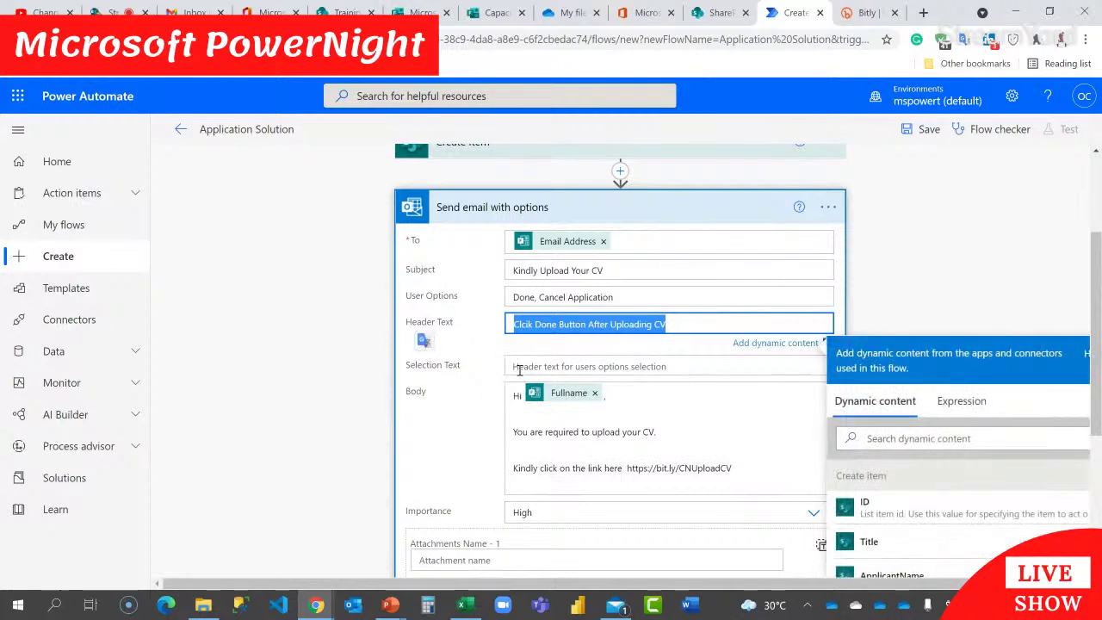
pyautogui.click(519, 369)
pyautogui.hotkey('ctrl', 'v')
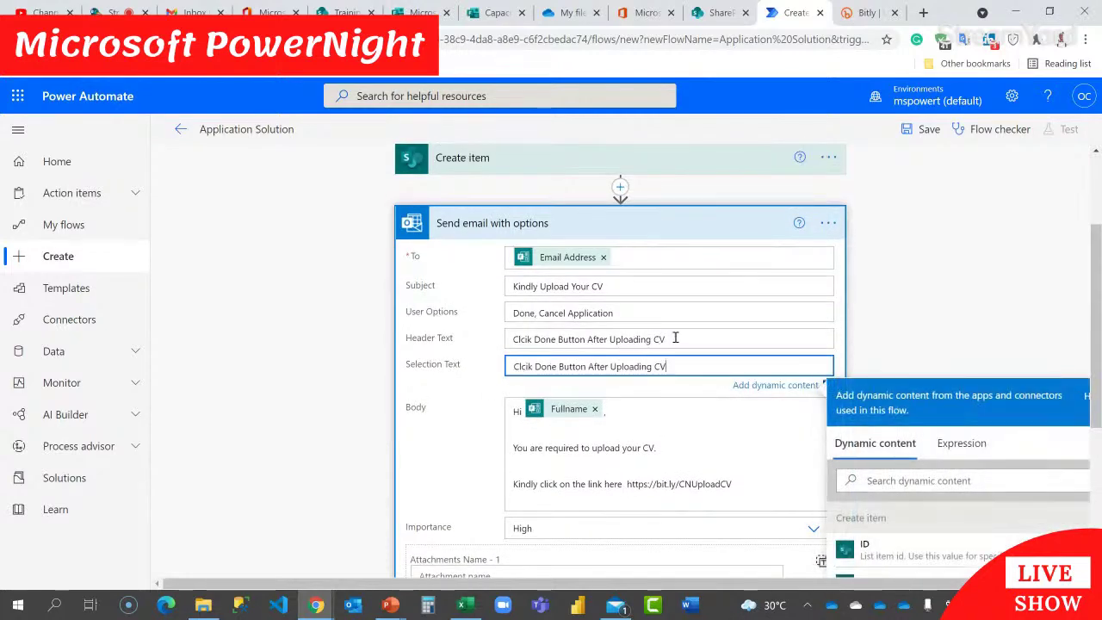
pyautogui.moveTo(672, 339); pyautogui.dragTo(515, 339)
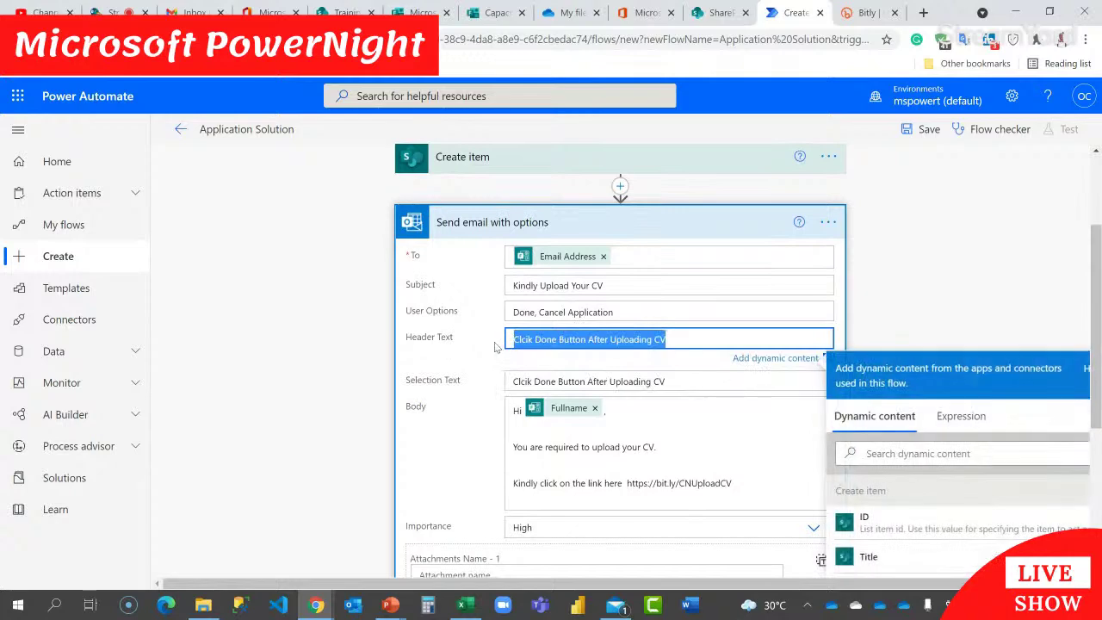
pyautogui.write('Please Click the Link to Upload Your')
# Step: Set 'Use only HTML message' and 'Show HTML confirmation dialog' to Yes and save the flow
pyautogui.click(985, 259)
pyautogui.scroll(-3, 978, 270)
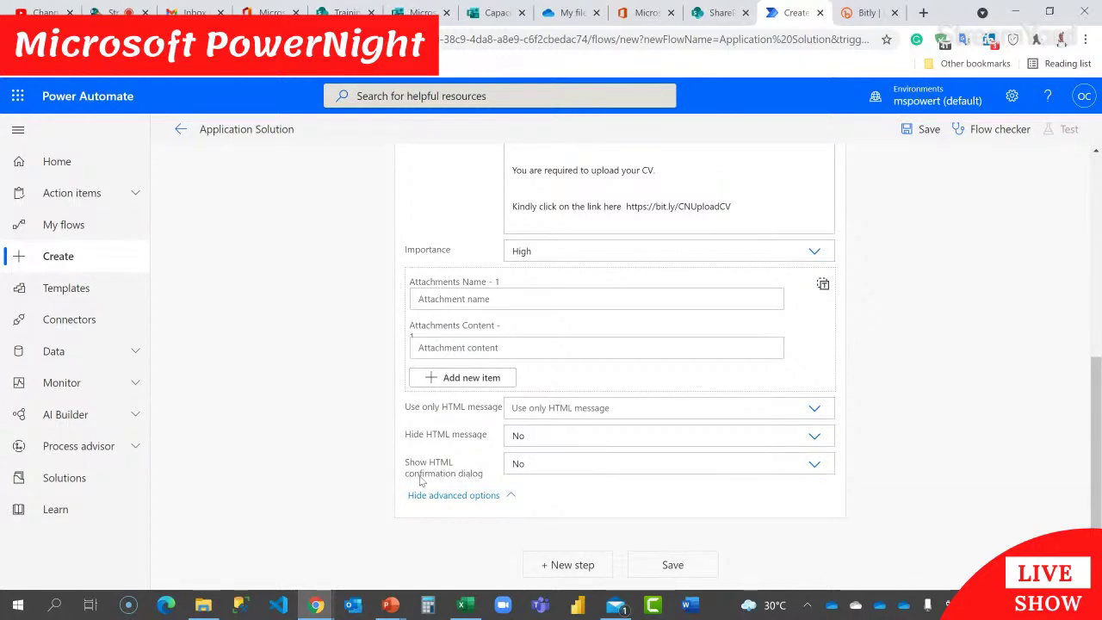
pyautogui.click(549, 408)
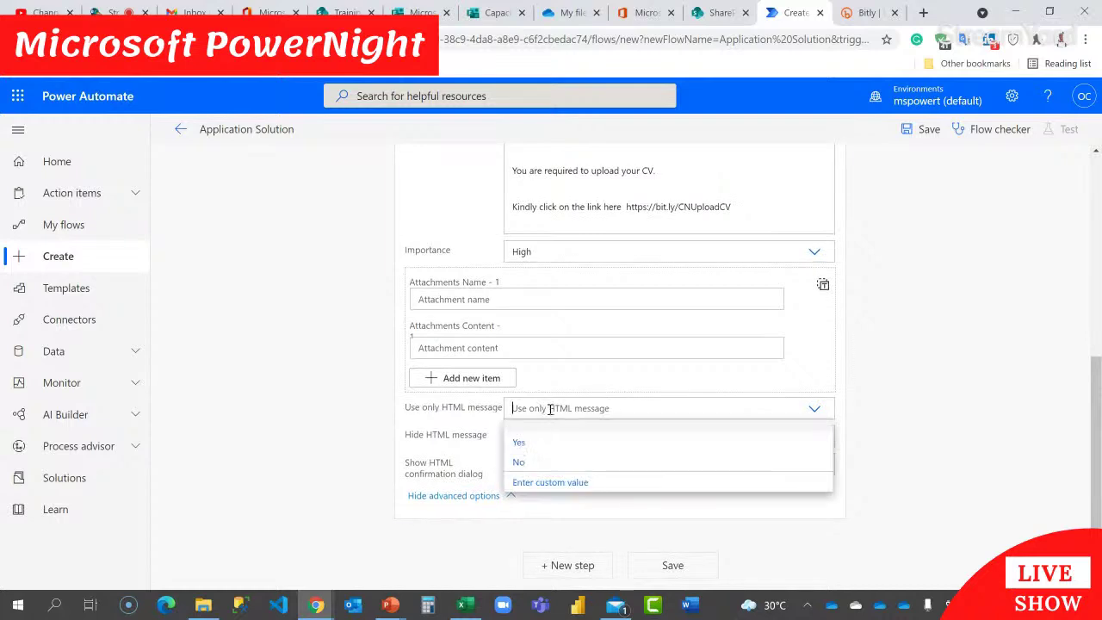
pyautogui.click(553, 442)
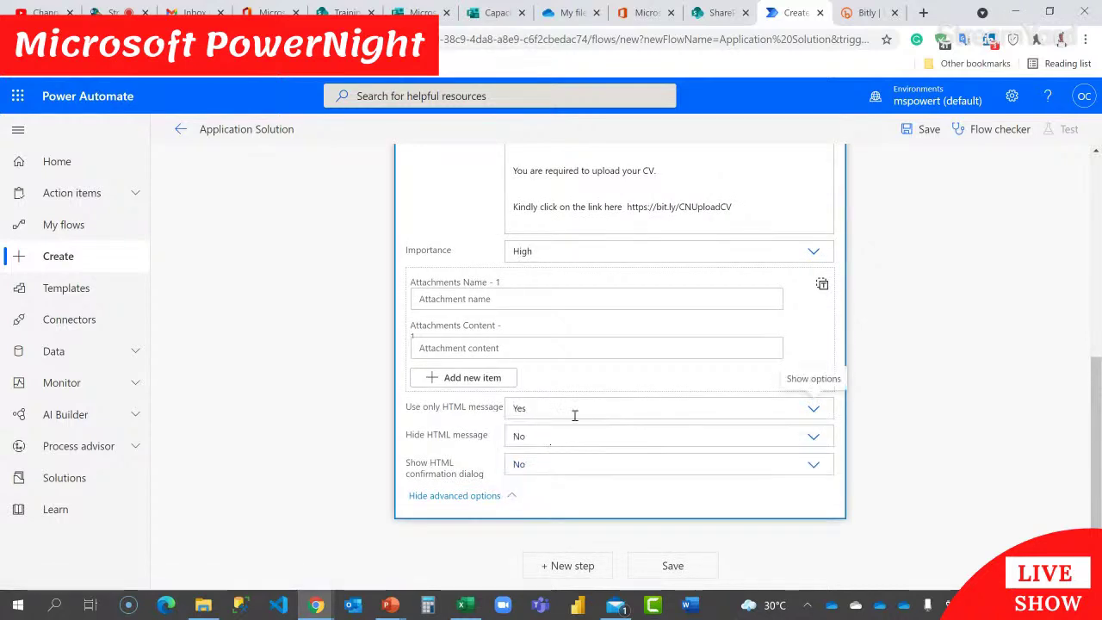
pyautogui.click(562, 466)
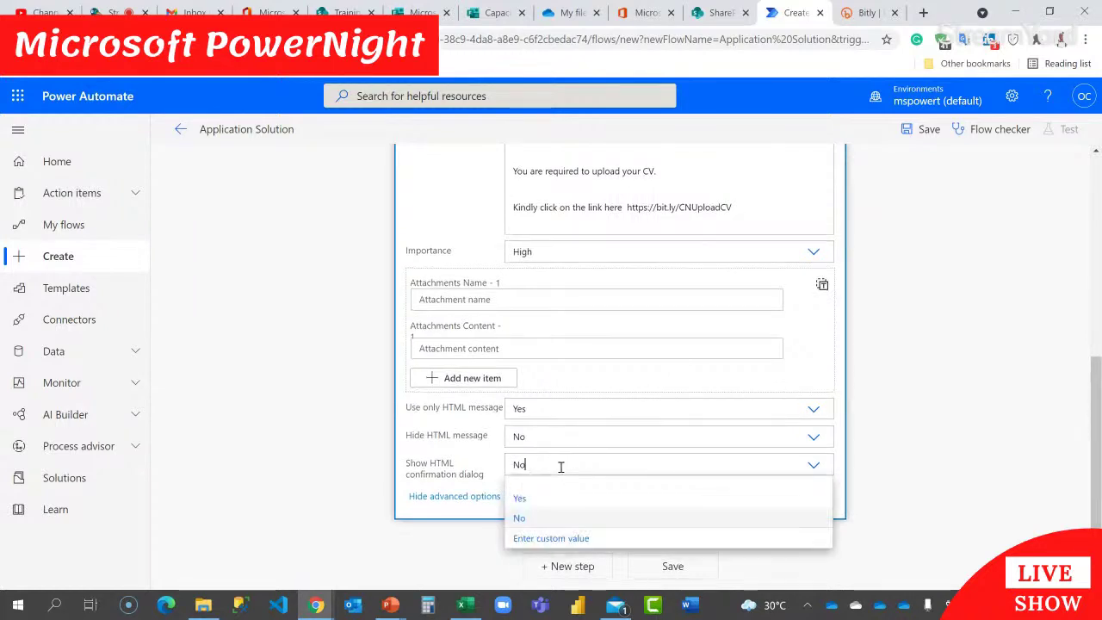
pyautogui.click(569, 504)
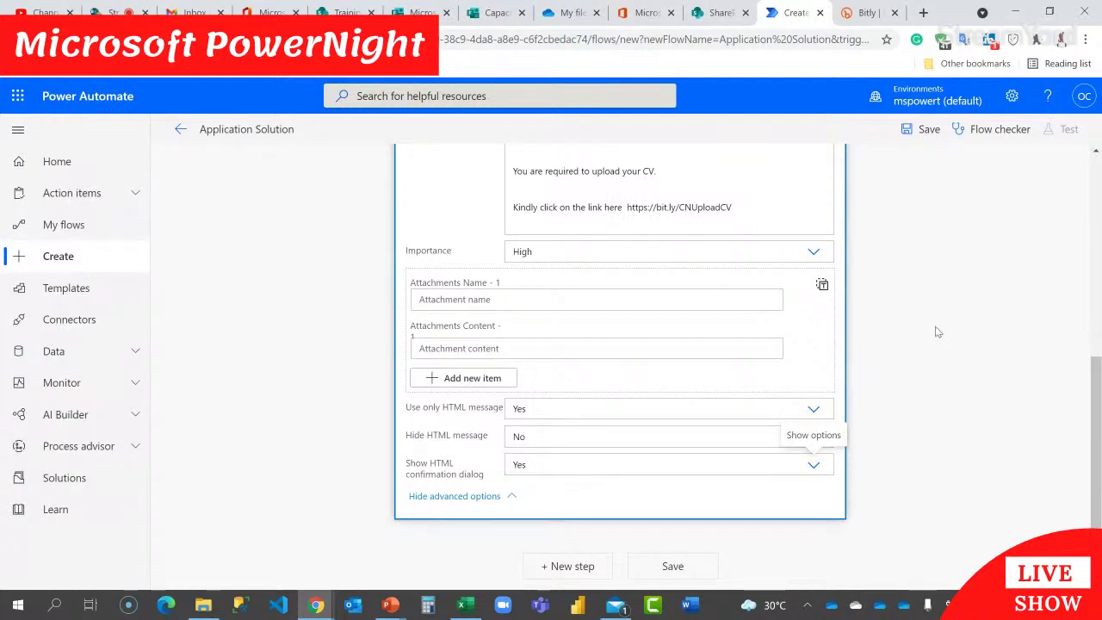
pyautogui.click(698, 565)
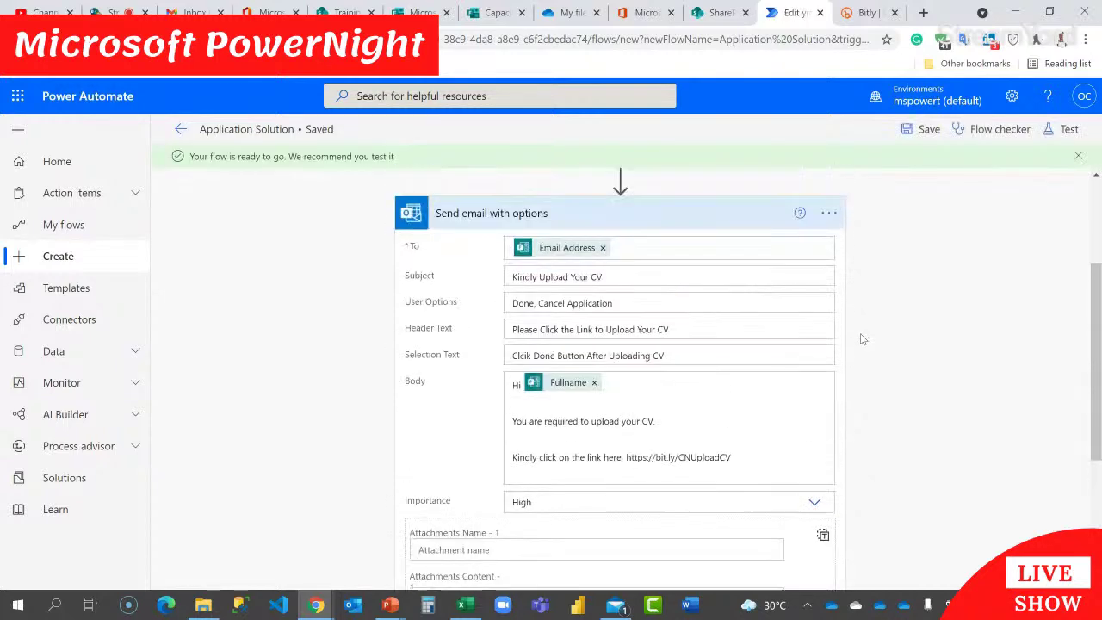
# Step: Collapse the Send email with options step and insert a Condition control step below it
pyautogui.click(554, 217)
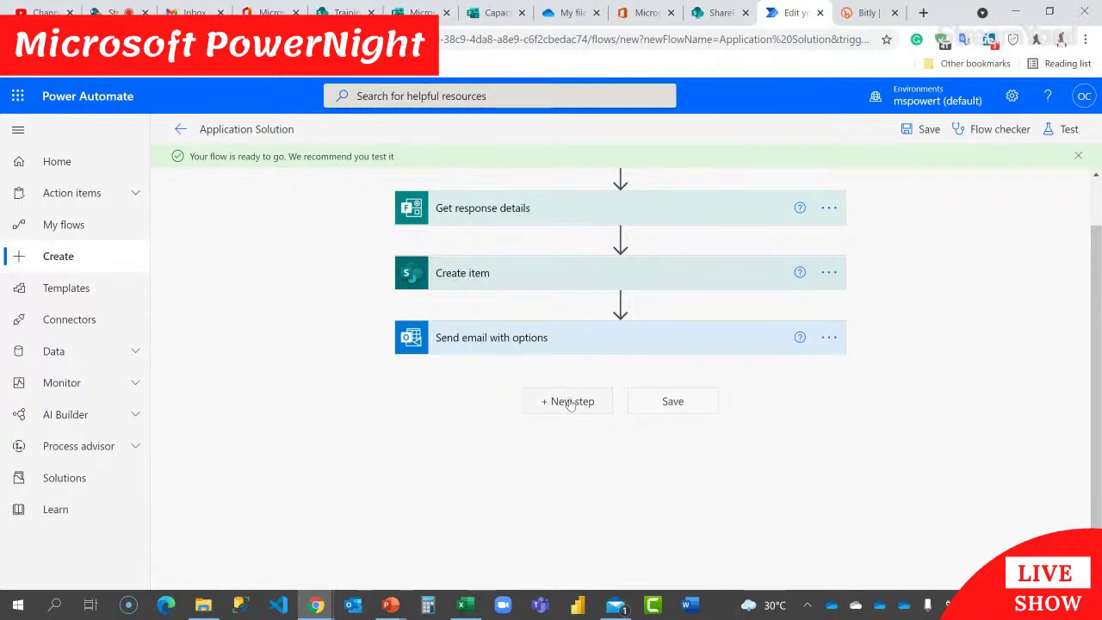
pyautogui.click(569, 403)
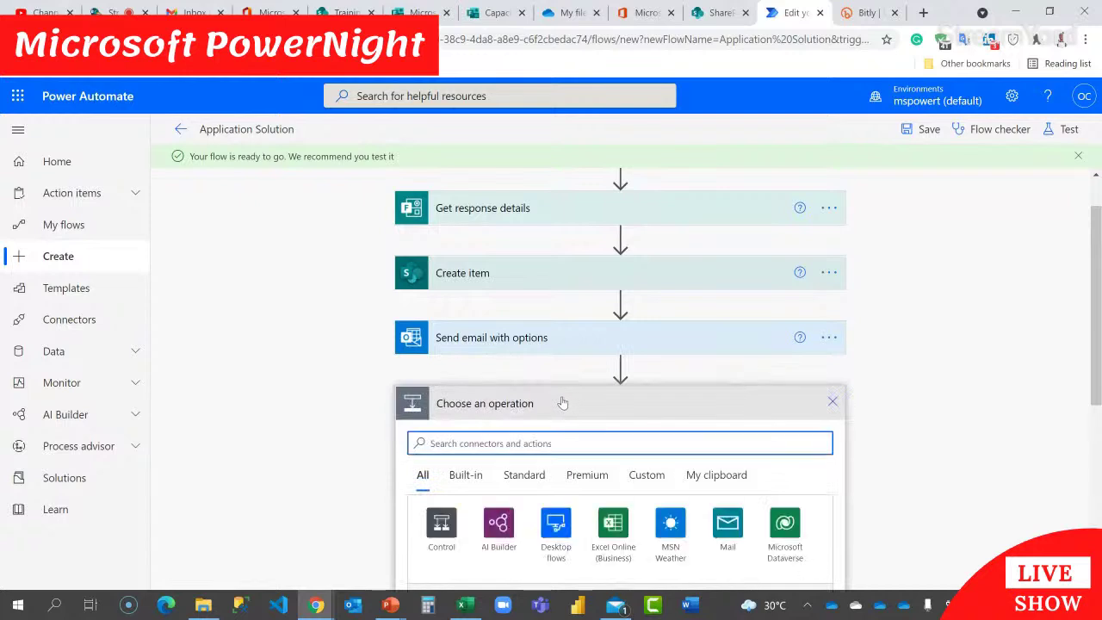
pyautogui.scroll(-1, 561, 402)
pyautogui.scroll(-2, 534, 422)
pyautogui.click(517, 439)
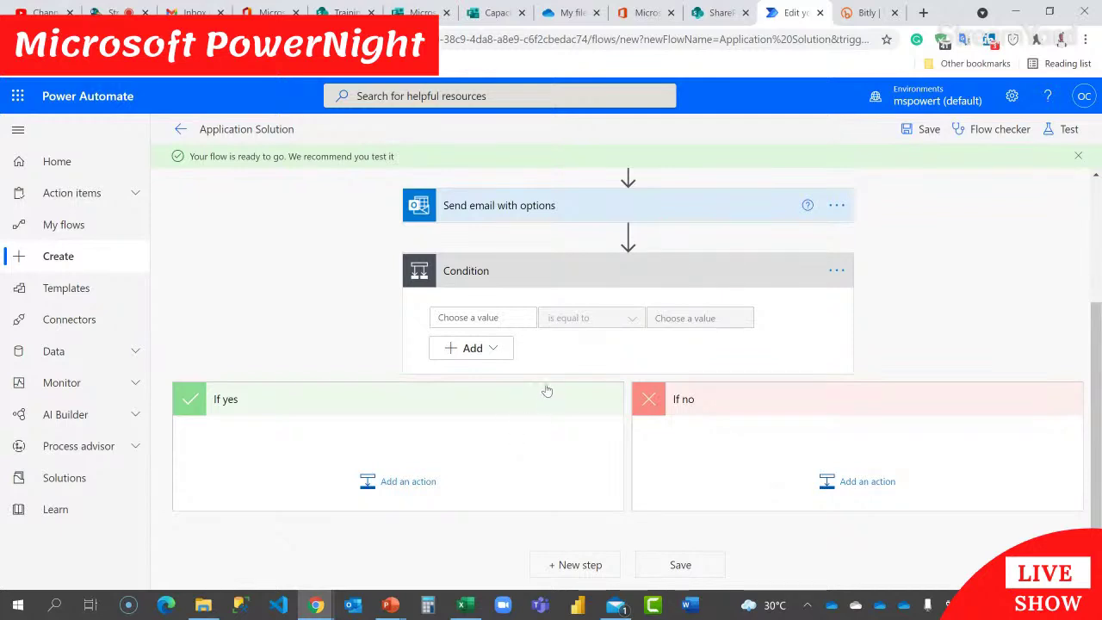
# Step: Set the Condition to SelectedOption is equal to Done and save the flow
pyautogui.click(477, 317)
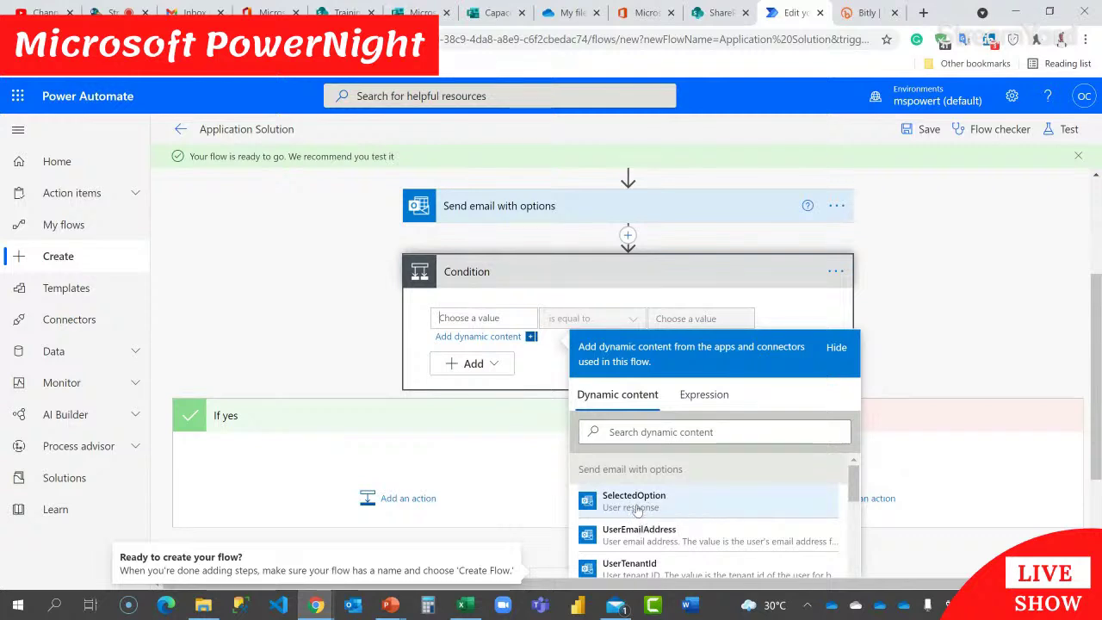
pyautogui.click(636, 502)
pyautogui.click(704, 319)
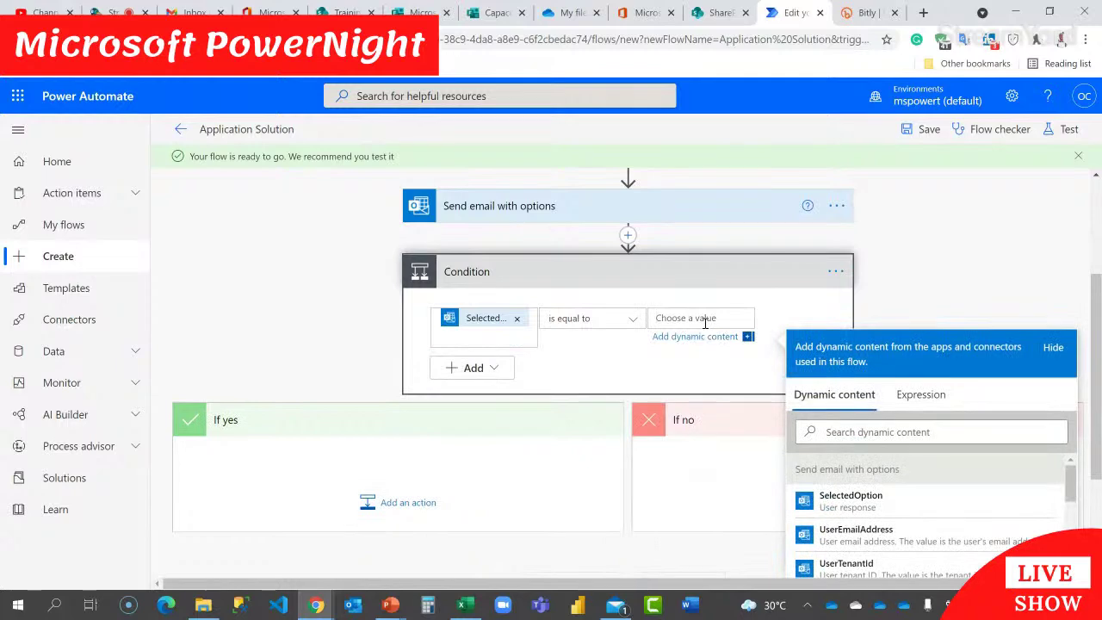
pyautogui.write('Done')
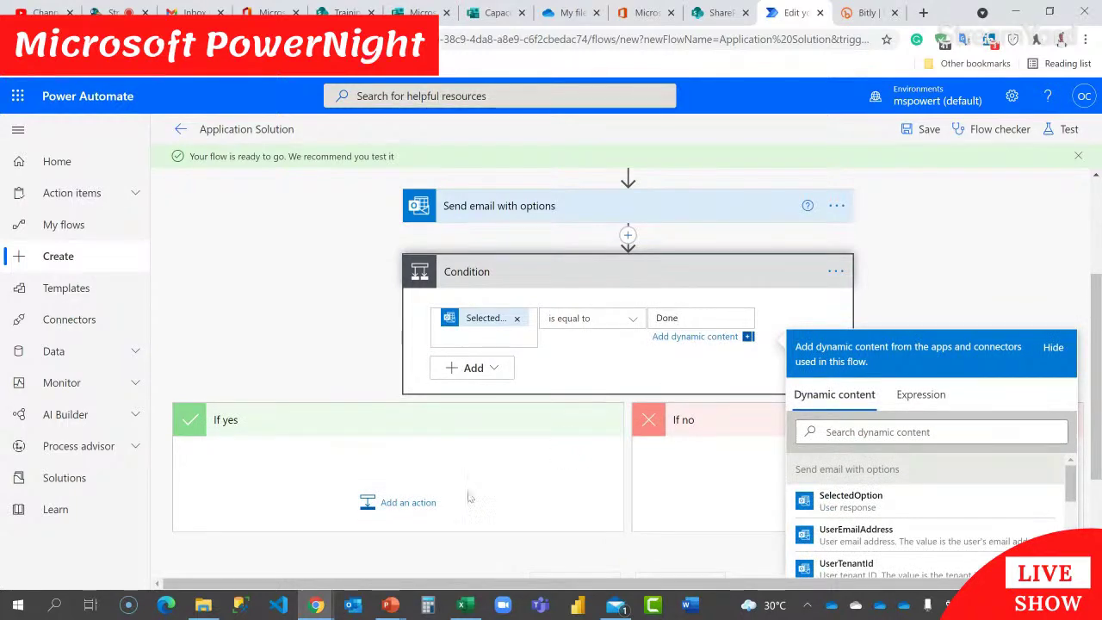
pyautogui.click(497, 476)
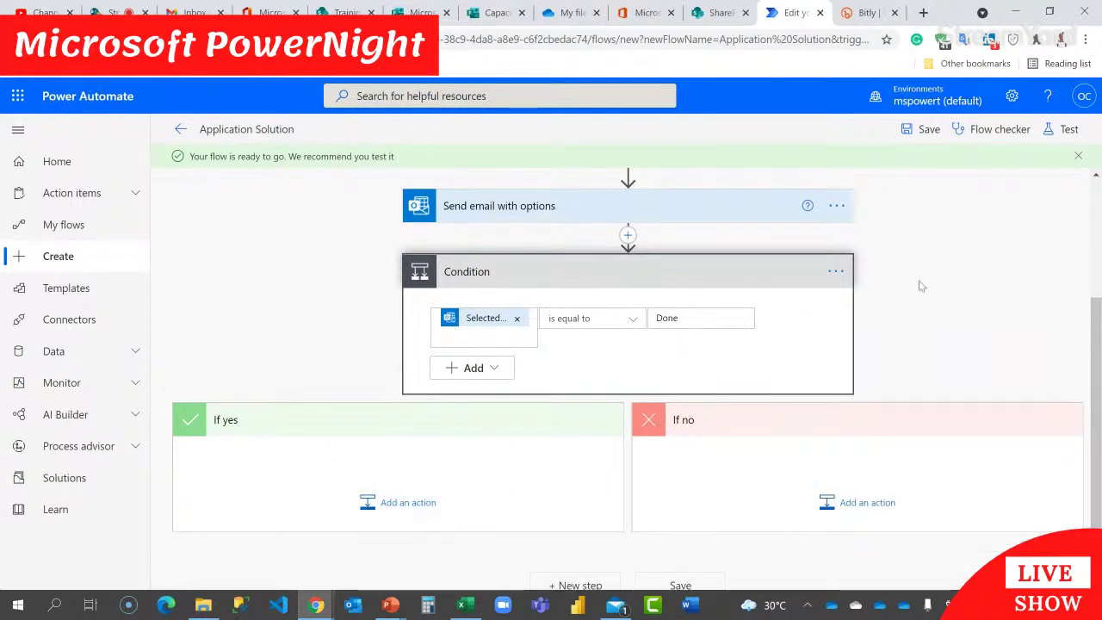
pyautogui.click(928, 129)
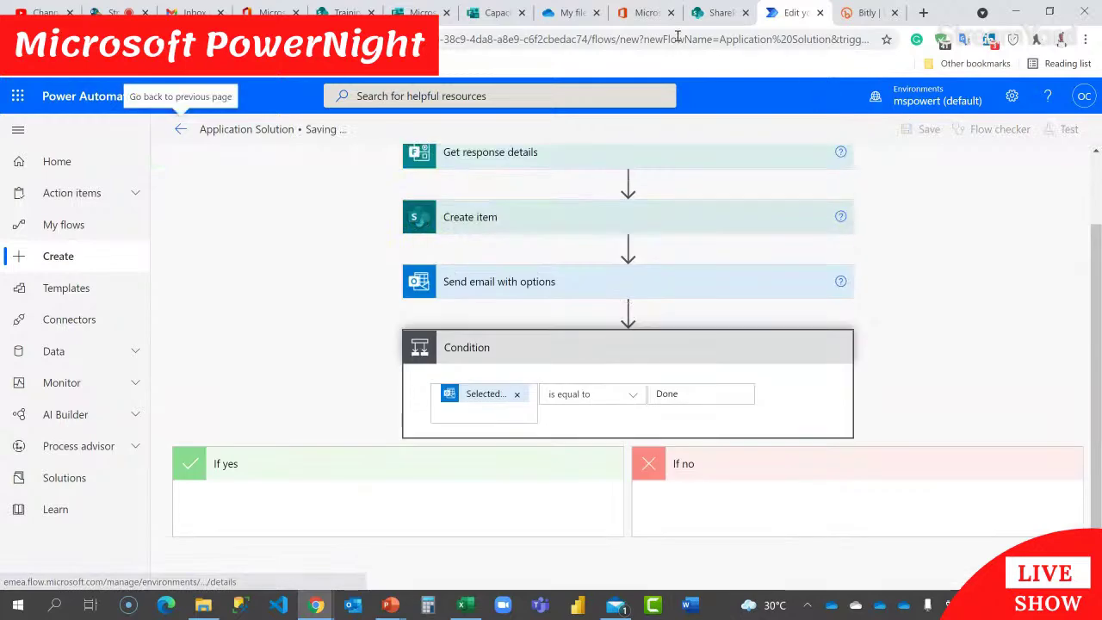
pyautogui.click(703, 16)
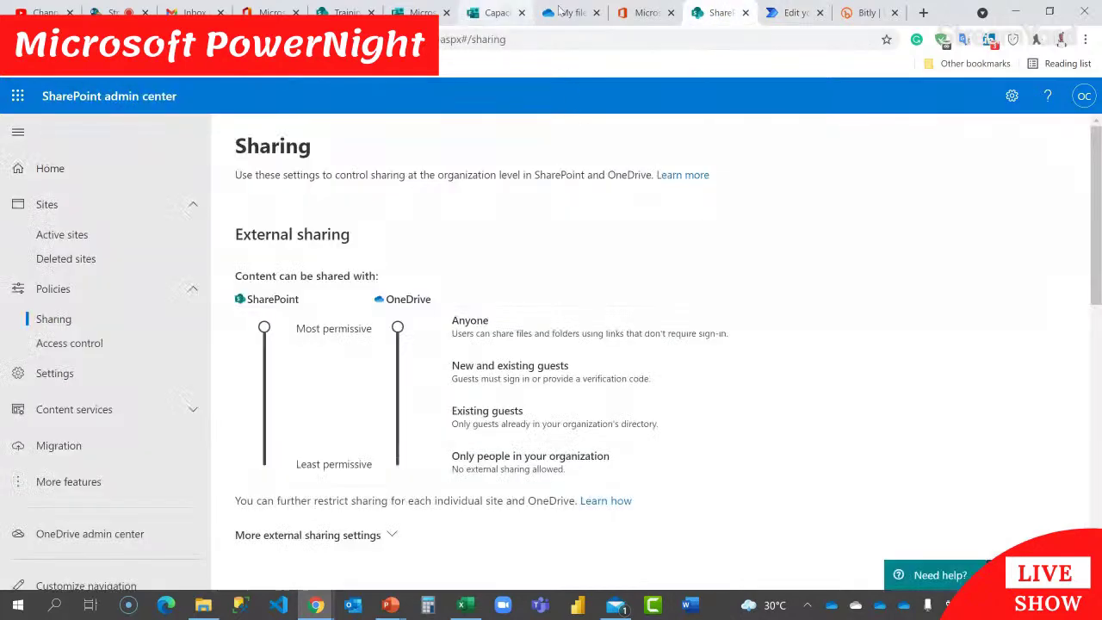
# Step: Add a single line of text column named CVStatus to the Applicant CV list
pyautogui.click(344, 13)
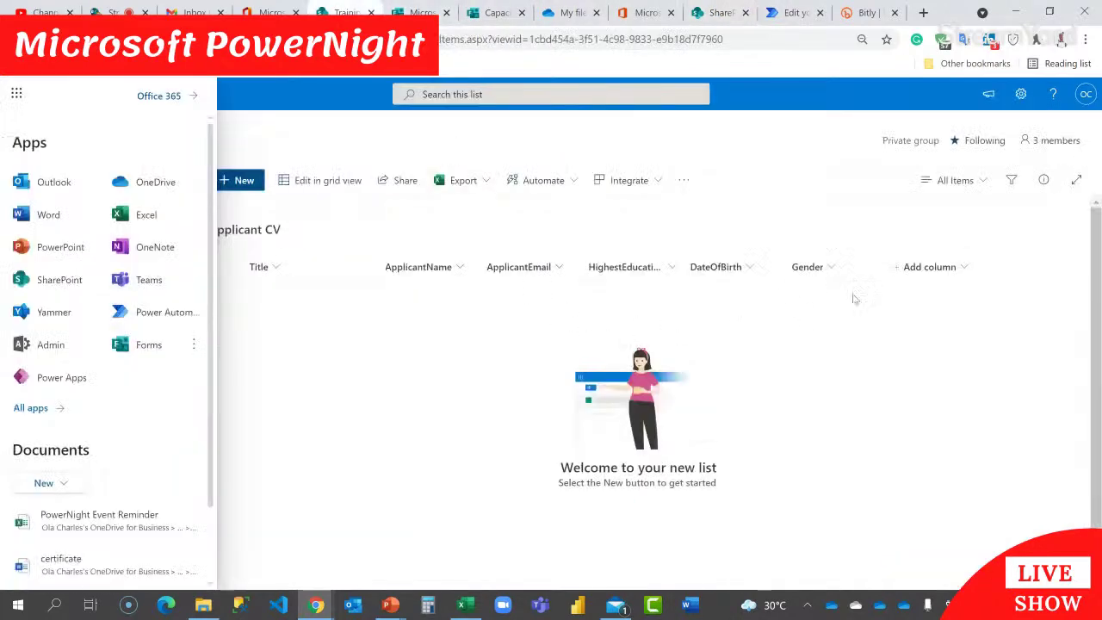
pyautogui.click(655, 319)
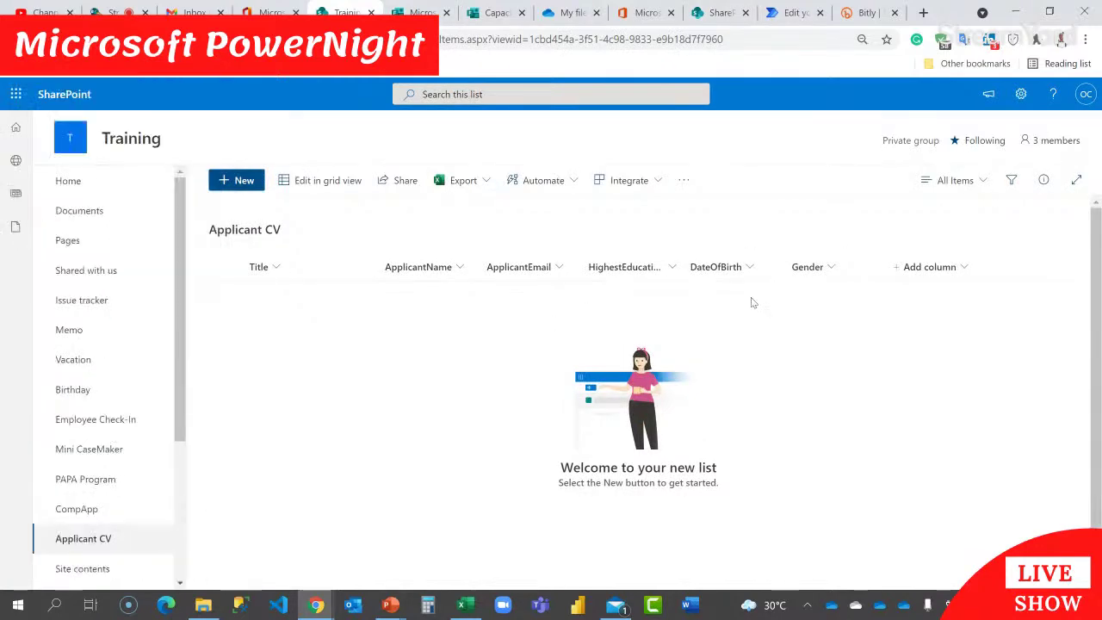
pyautogui.click(958, 269)
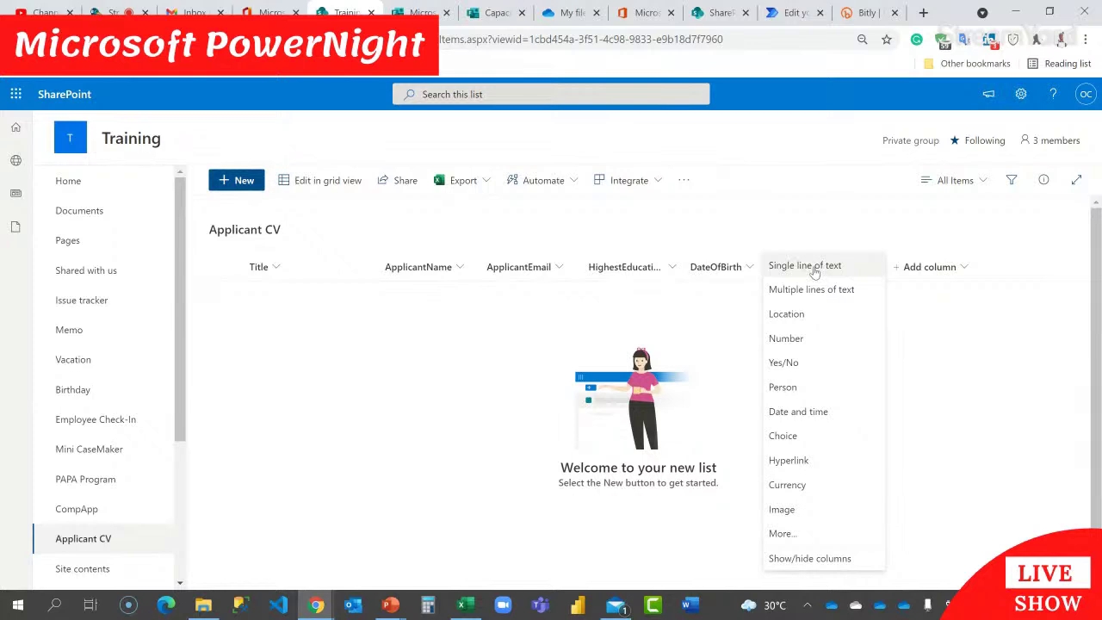
pyautogui.click(814, 269)
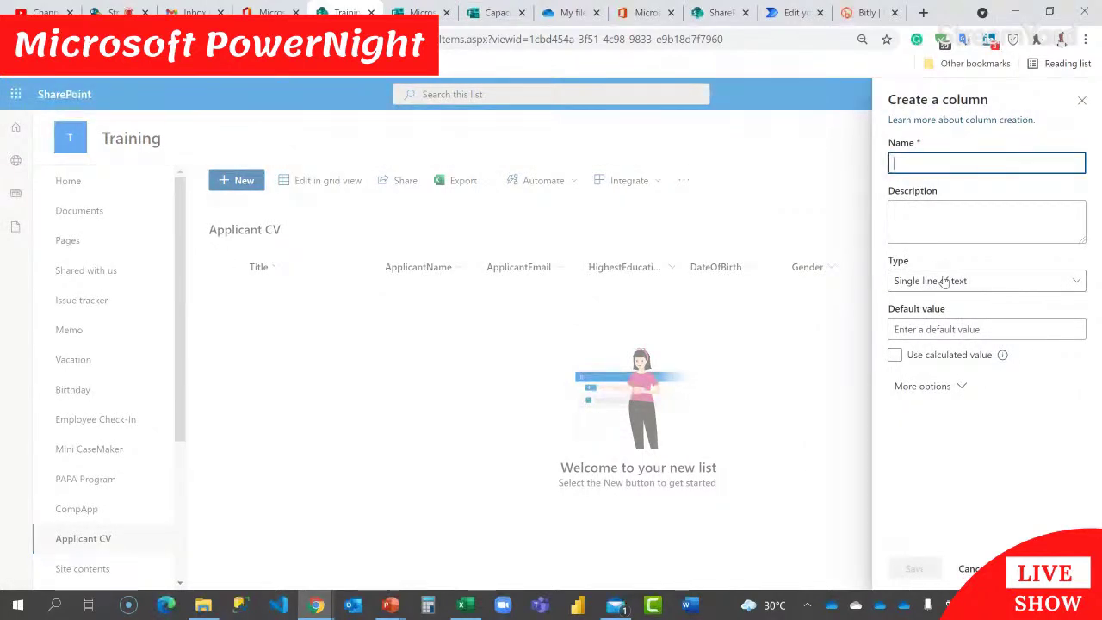
pyautogui.write('CVStatus')
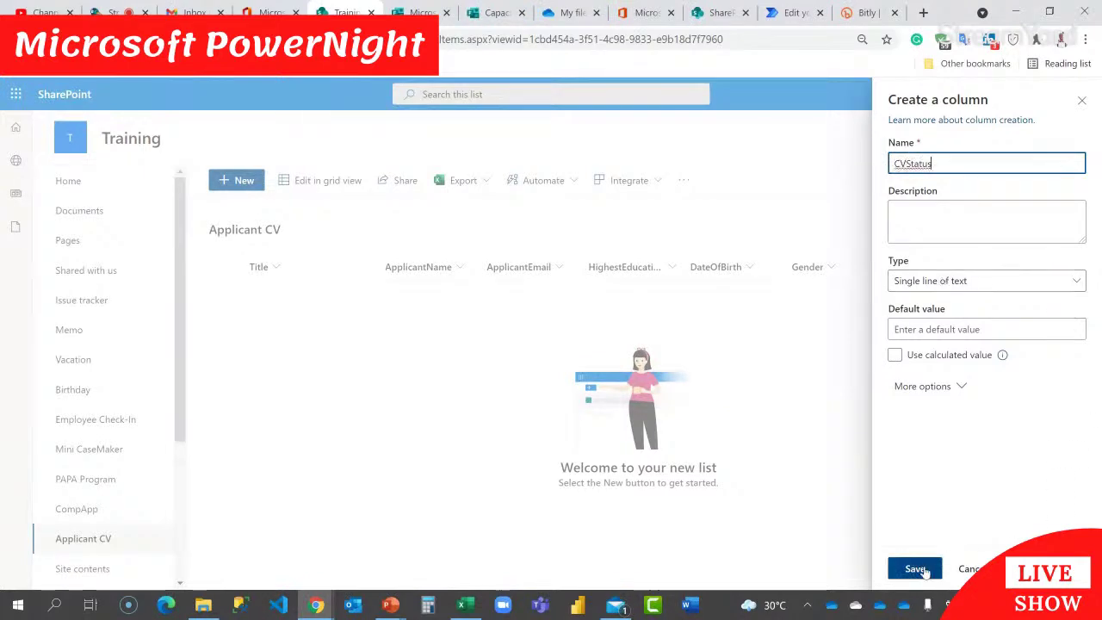
pyautogui.click(915, 568)
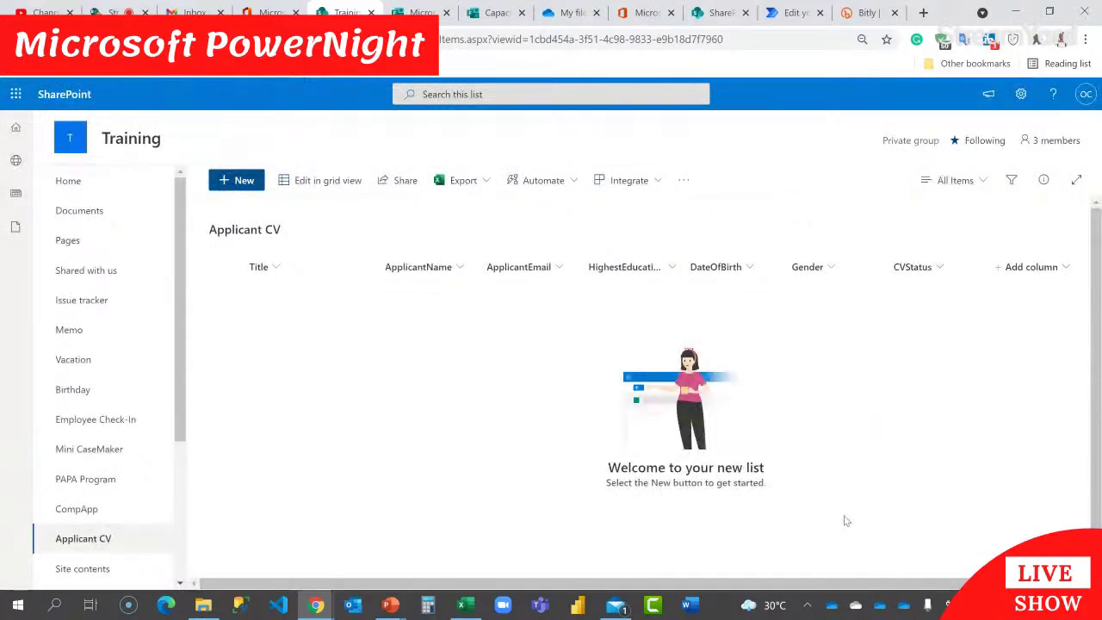
pyautogui.click(775, 15)
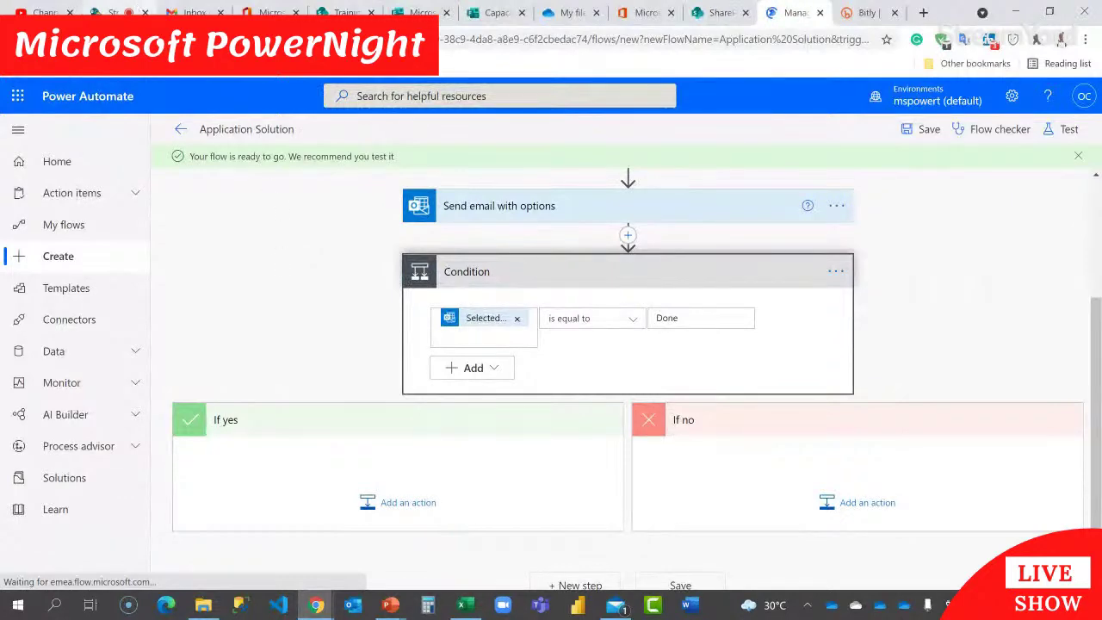
# Step: Go to My flows, confirm leaving the page, and edit the Application Solution flow
pyautogui.click(115, 12)
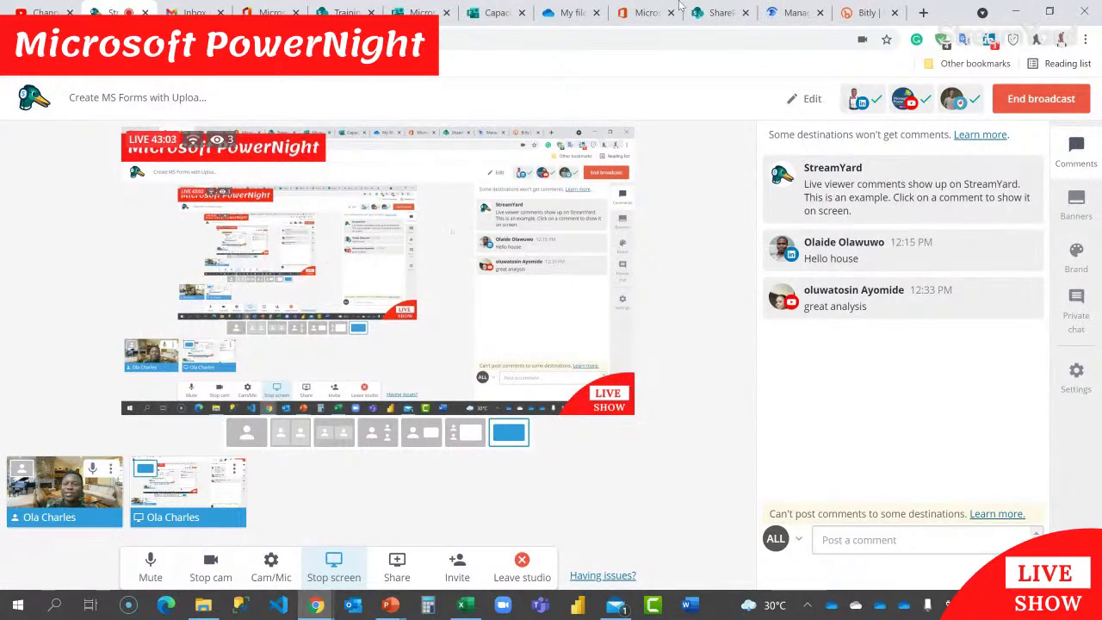
pyautogui.click(788, 12)
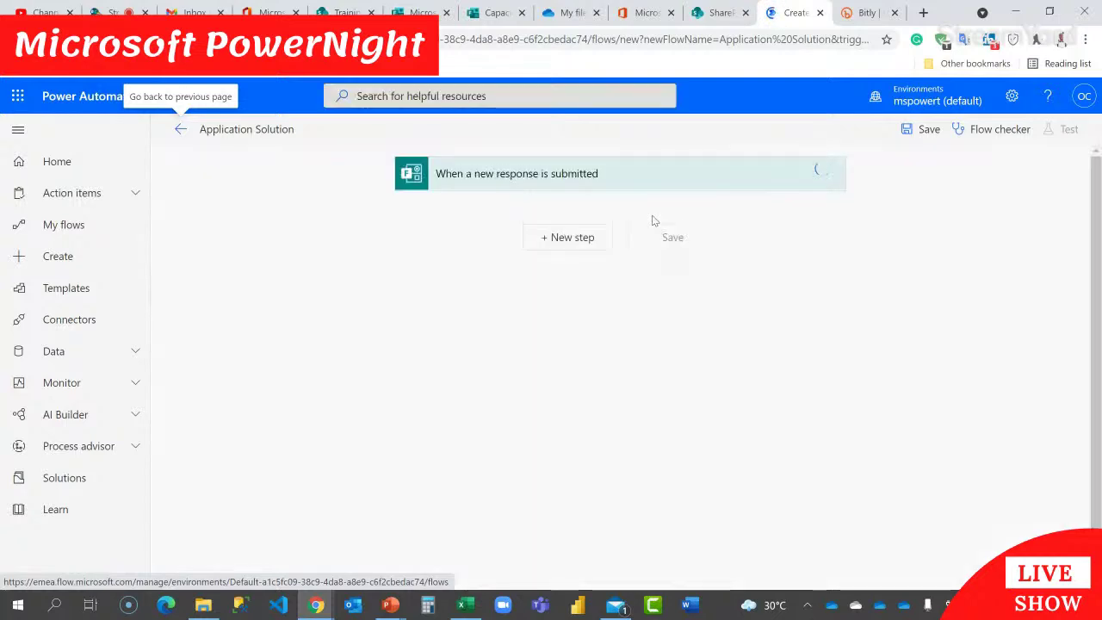
pyautogui.click(410, 300)
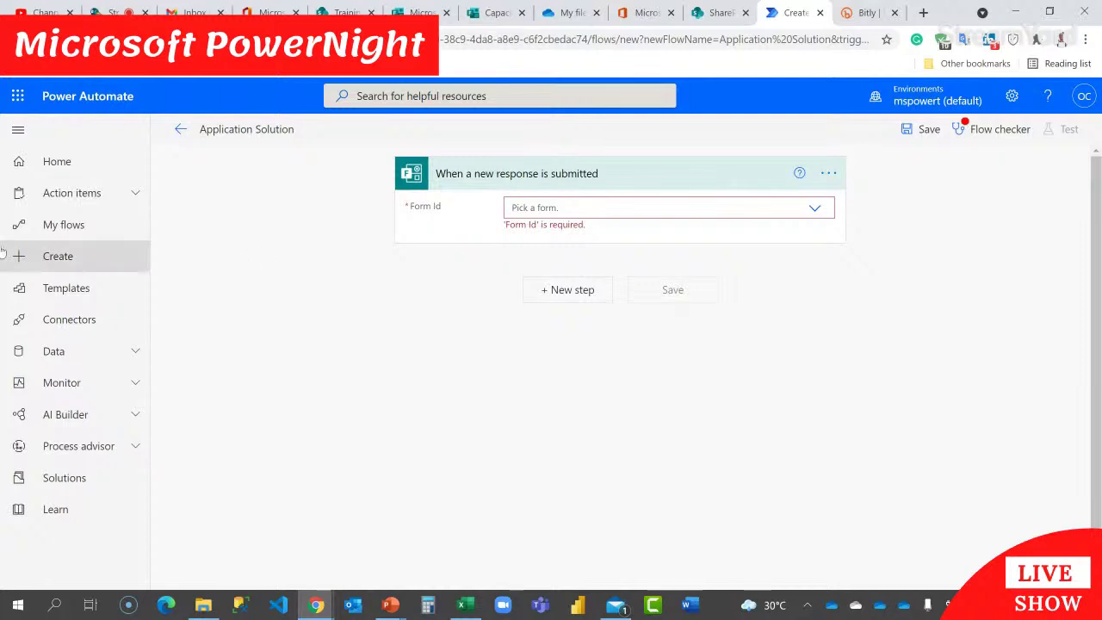
pyautogui.click(71, 225)
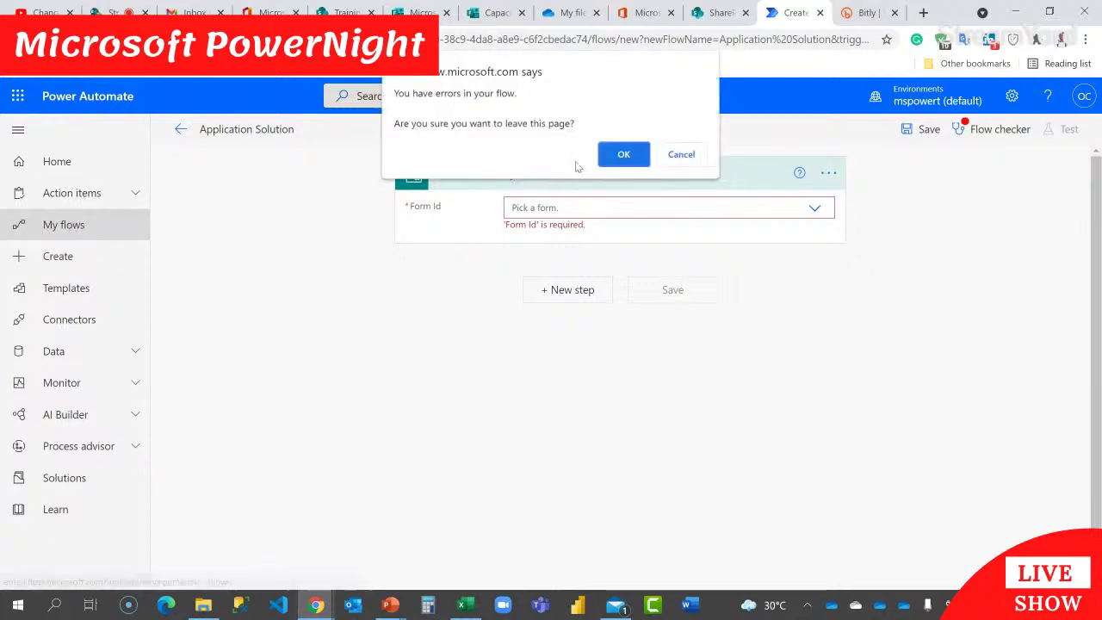
pyautogui.click(622, 155)
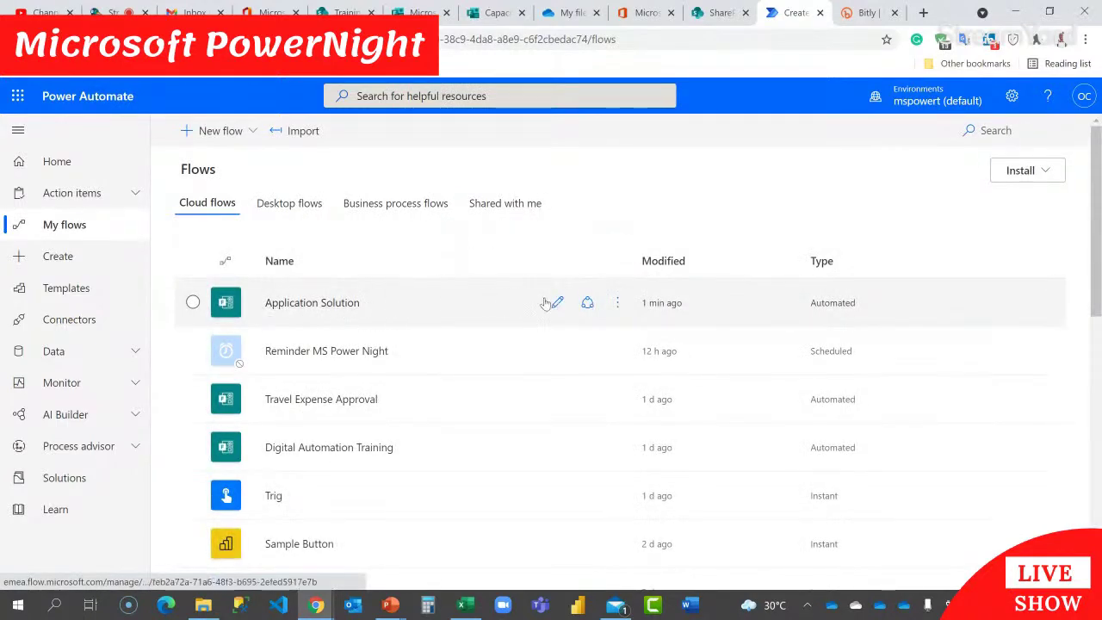
pyautogui.click(548, 303)
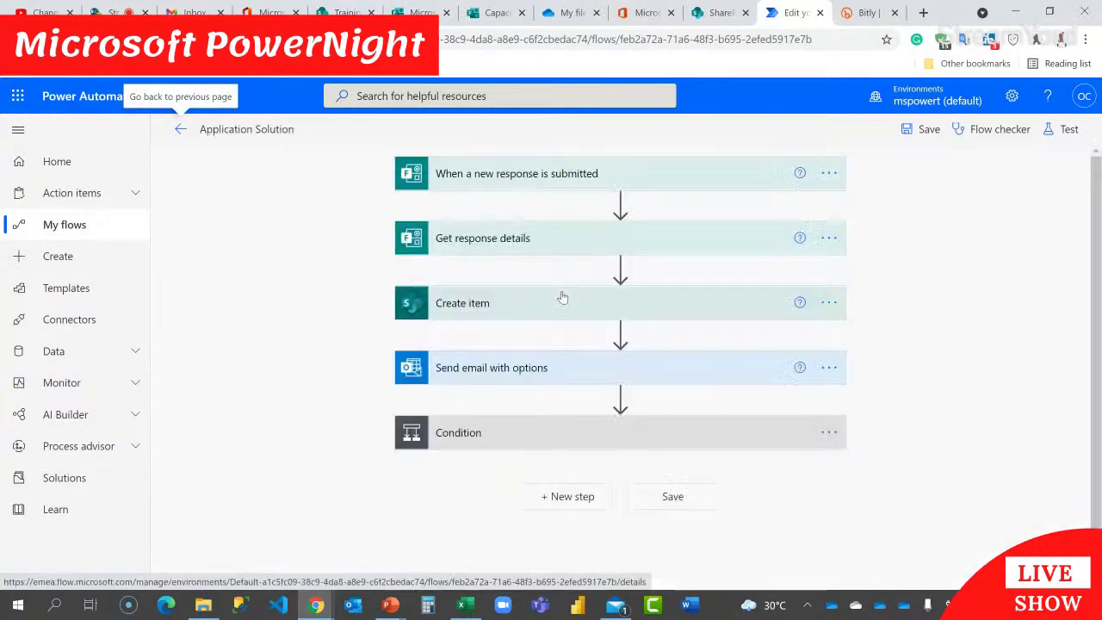
# Step: Expand the Condition and add the SharePoint 'Update item' action under If yes
pyautogui.scroll(-1, 654, 353)
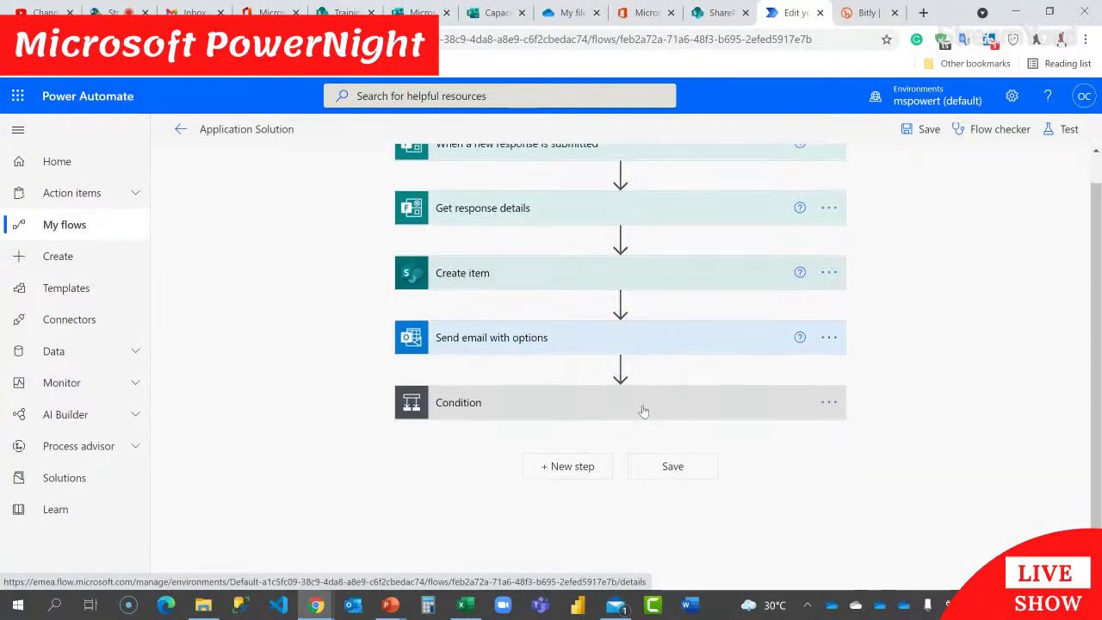
pyautogui.click(643, 412)
pyautogui.scroll(-2, 512, 320)
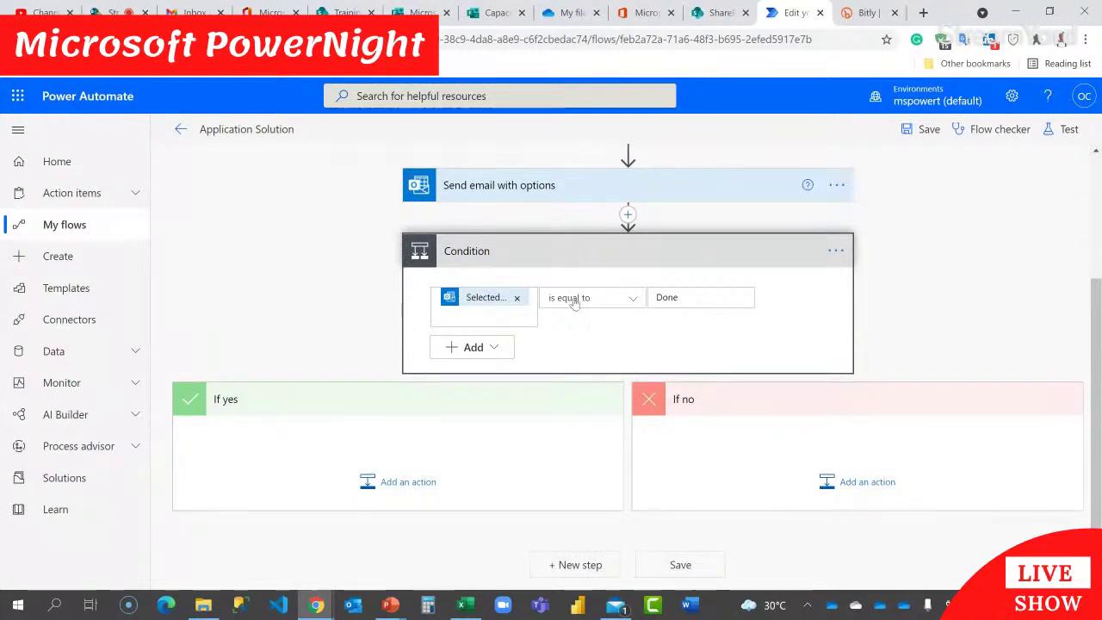
pyautogui.click(398, 483)
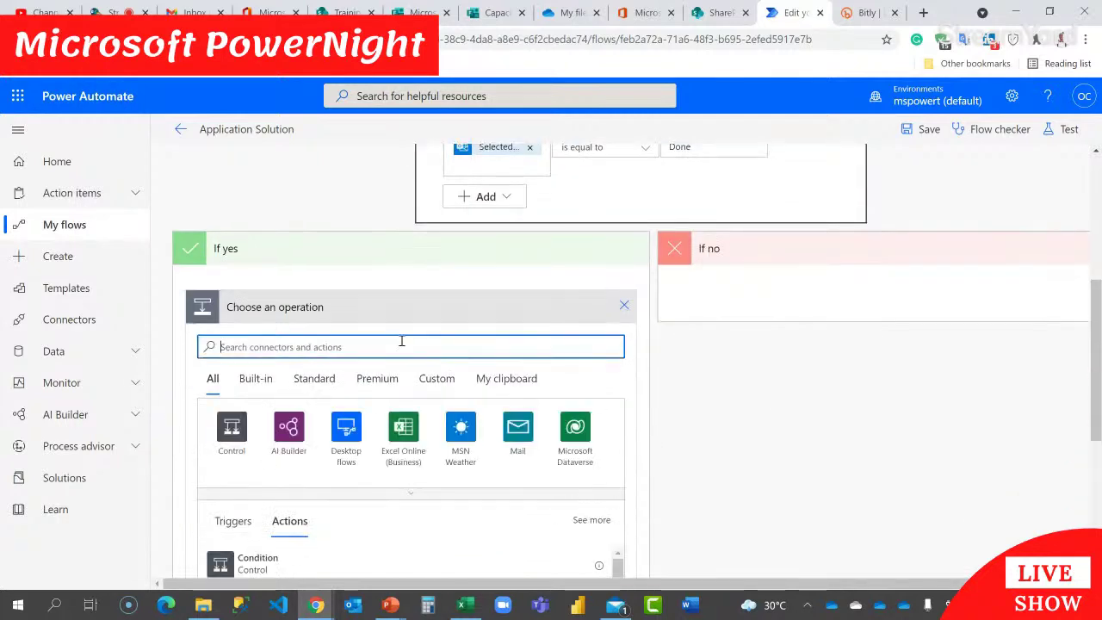
pyautogui.write('up')
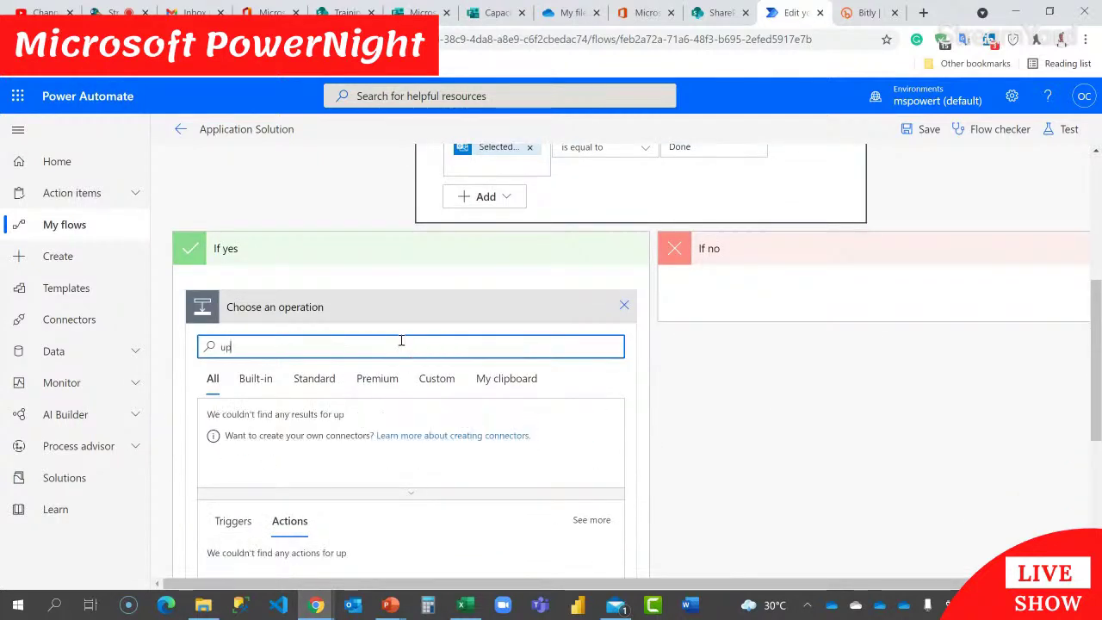
pyautogui.write('date item')
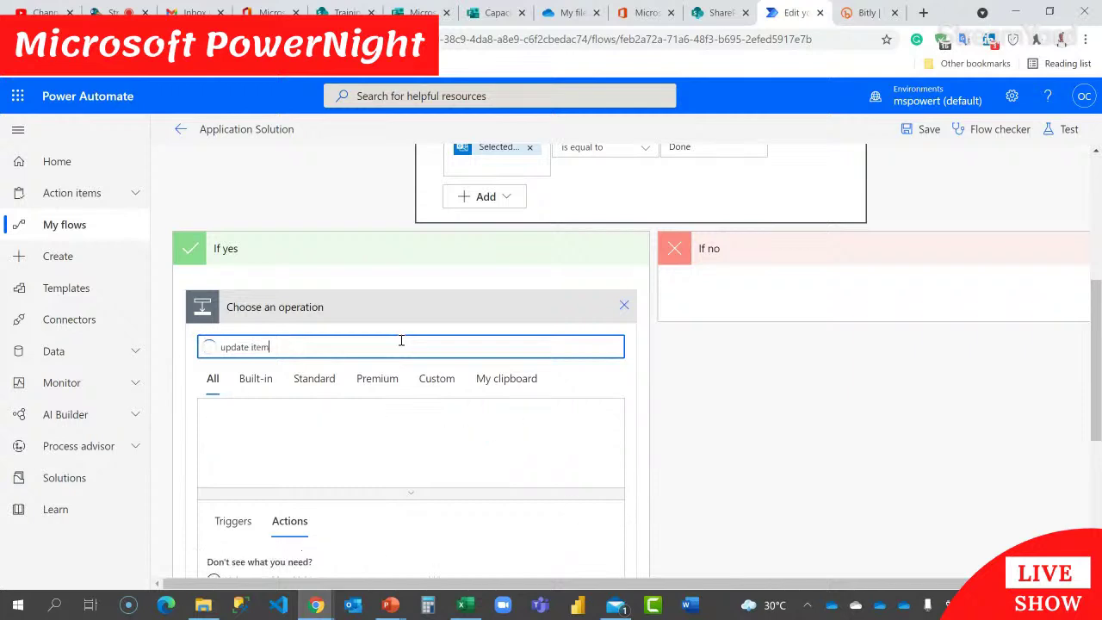
pyautogui.scroll(-2, 572, 355)
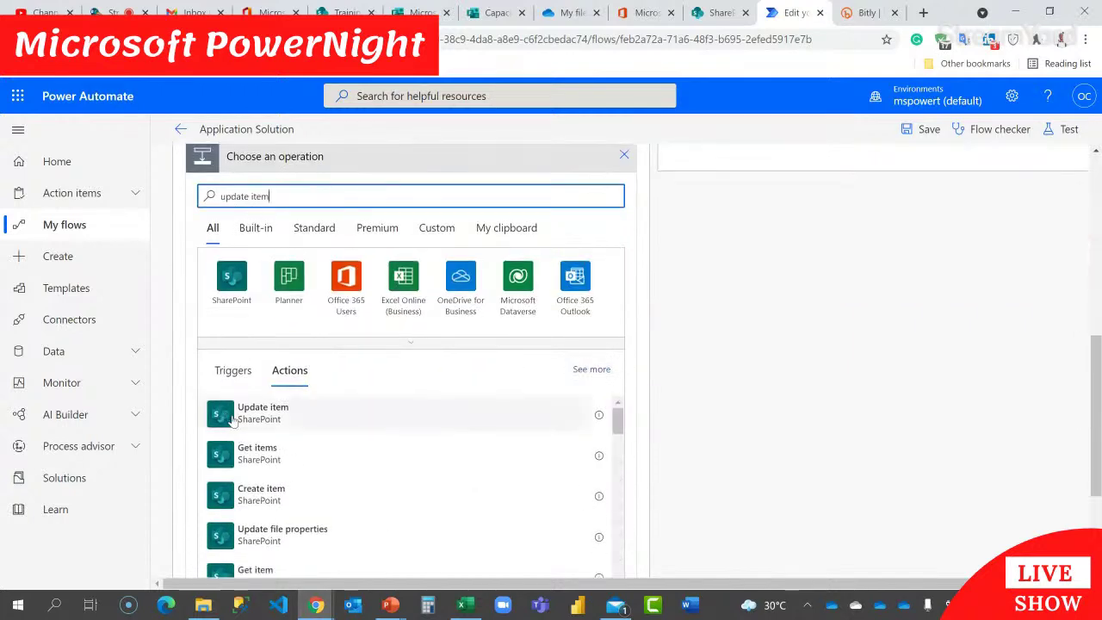
pyautogui.click(262, 418)
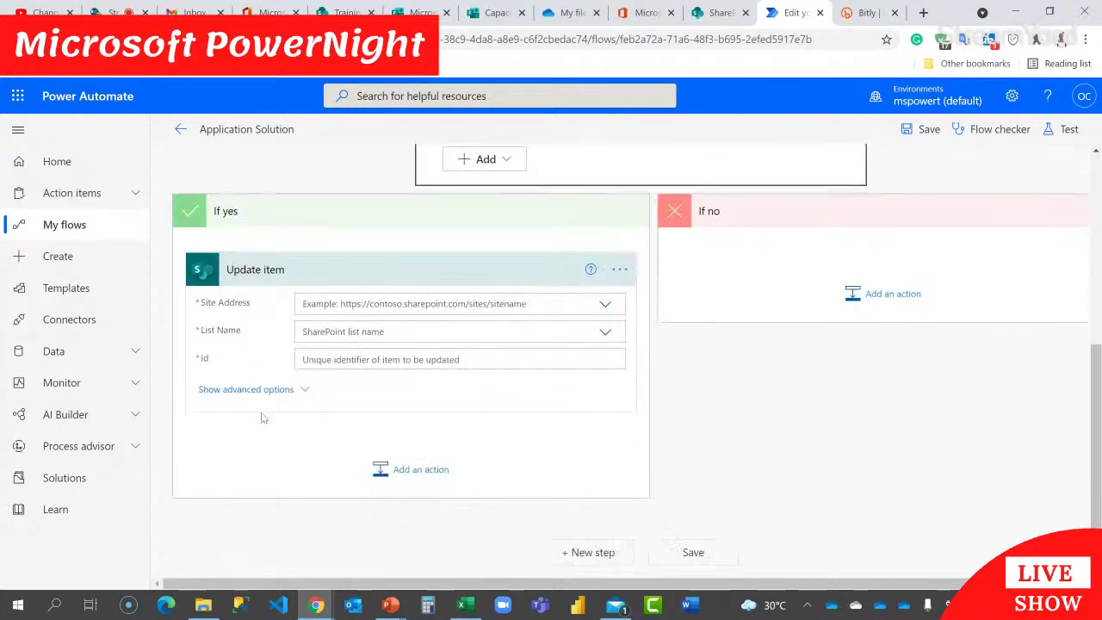
# Step: Point Update item at the Training site and the Applicant CV list
pyautogui.click(419, 307)
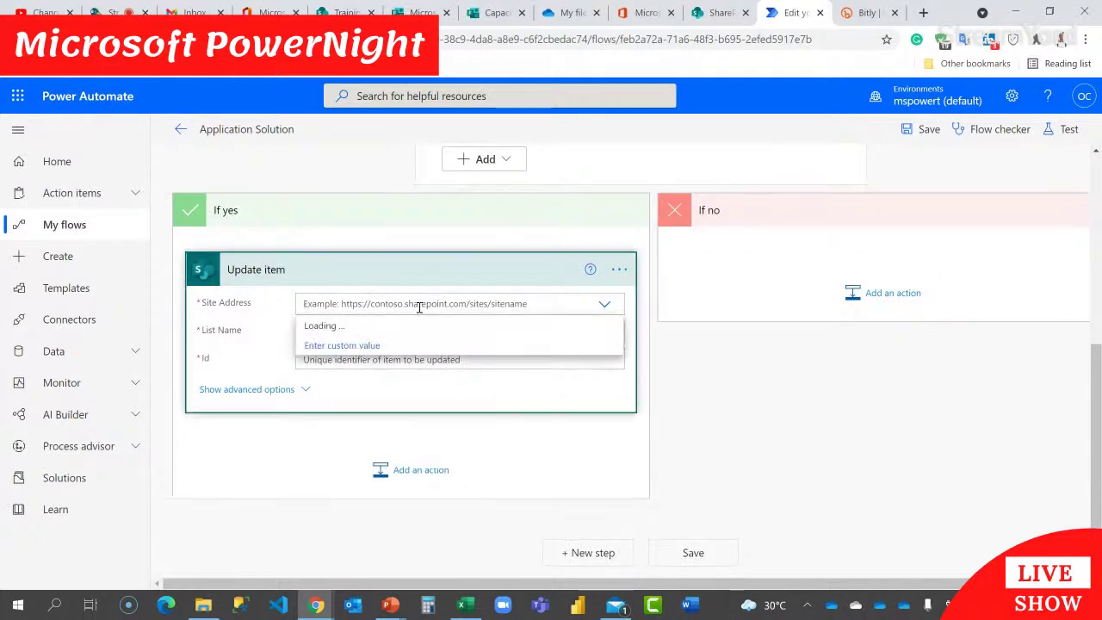
pyautogui.click(340, 460)
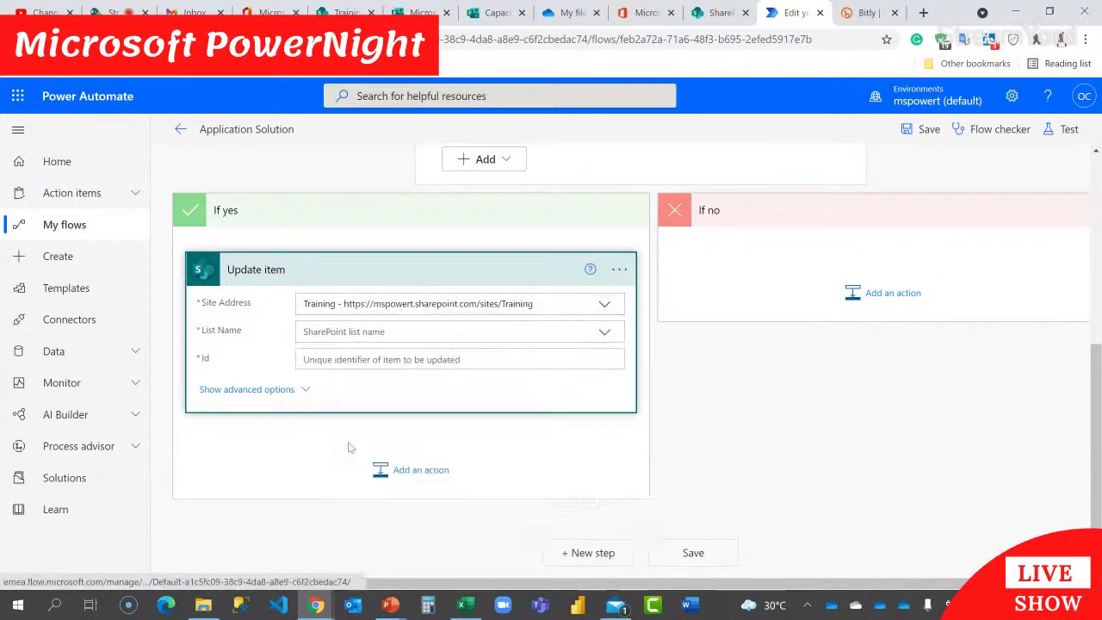
pyautogui.click(400, 331)
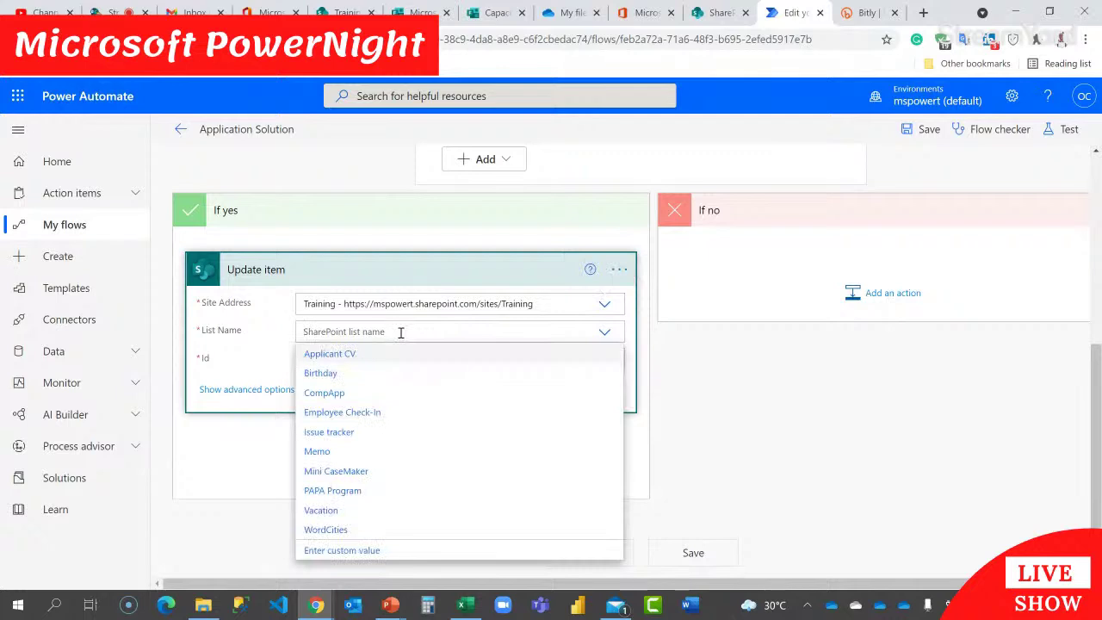
pyautogui.click(342, 359)
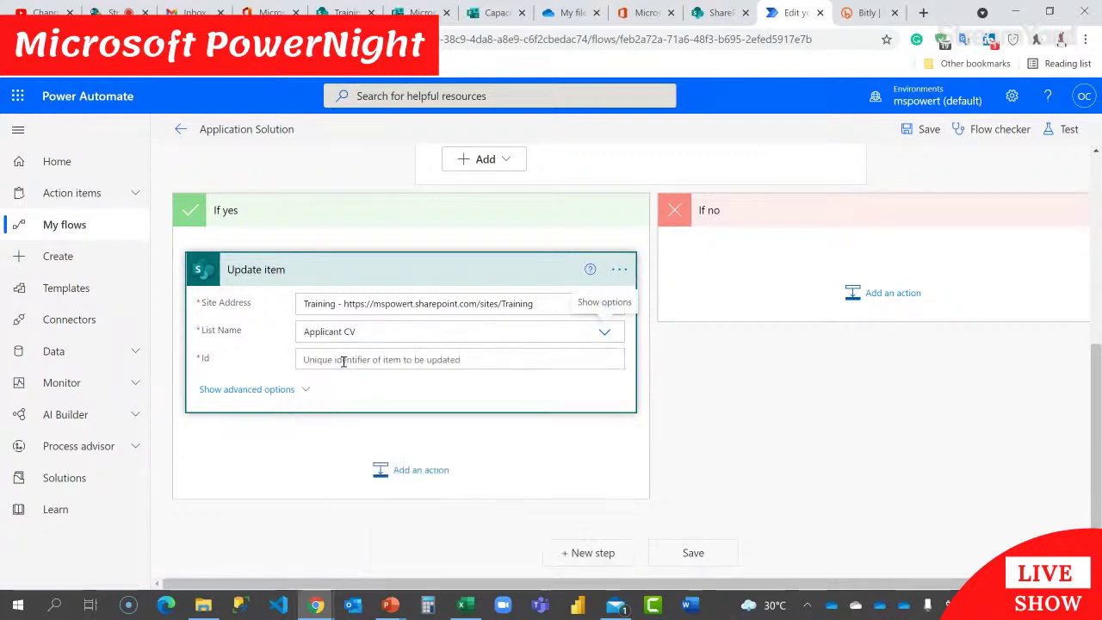
# Step: Fill Id with the dynamic ID, Title with Response Id, and CVStatus with 'CV Uploaded'
pyautogui.click(342, 360)
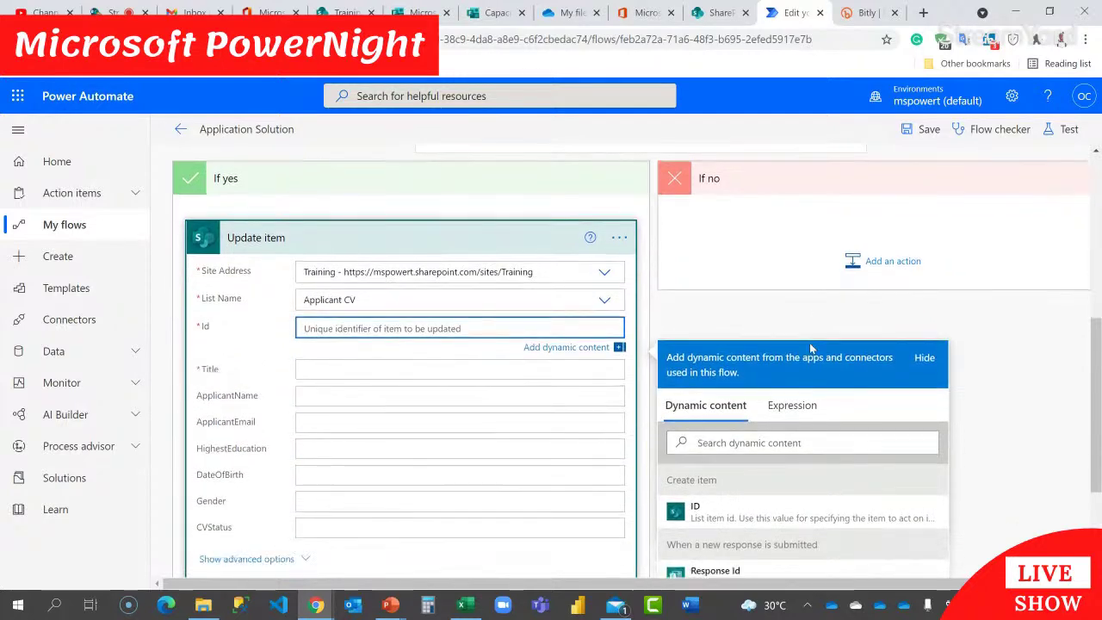
pyautogui.scroll(-2, 540, 281)
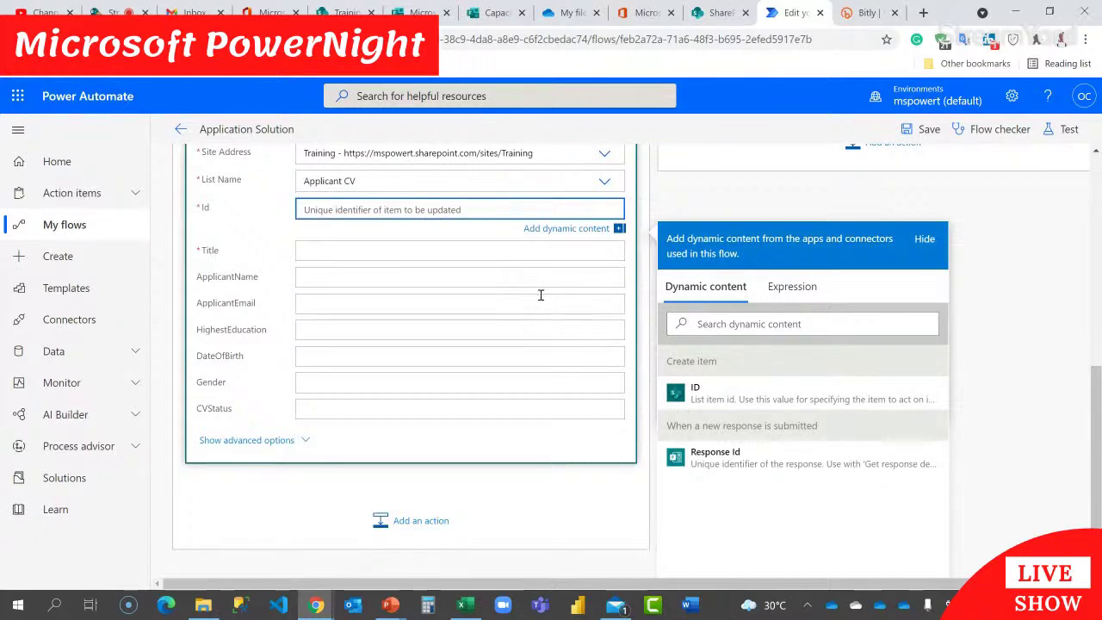
pyautogui.click(697, 392)
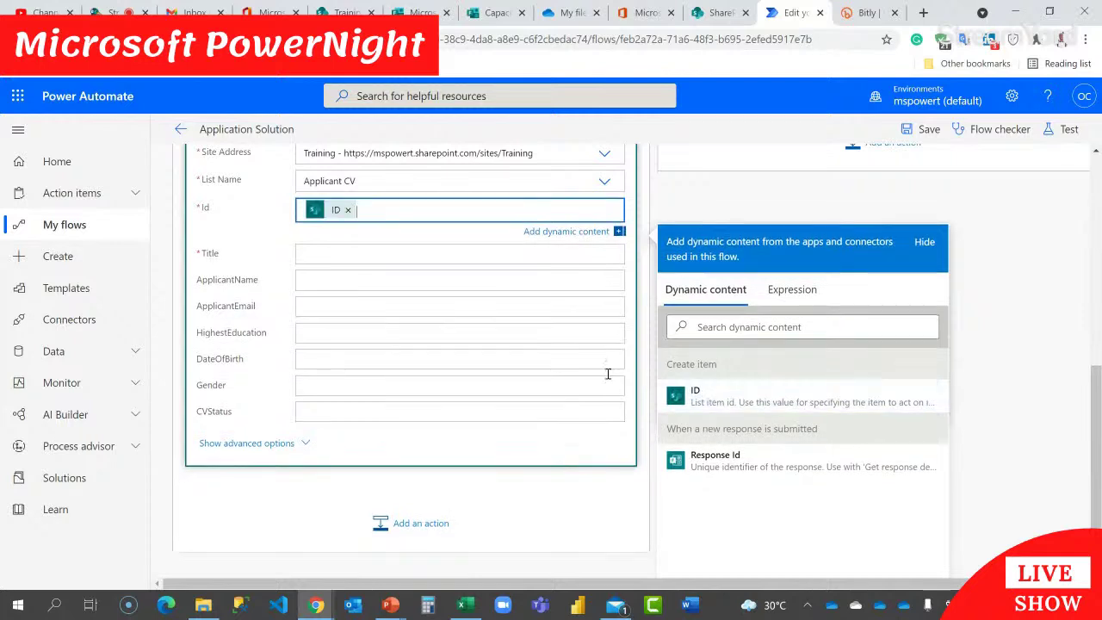
pyautogui.click(413, 253)
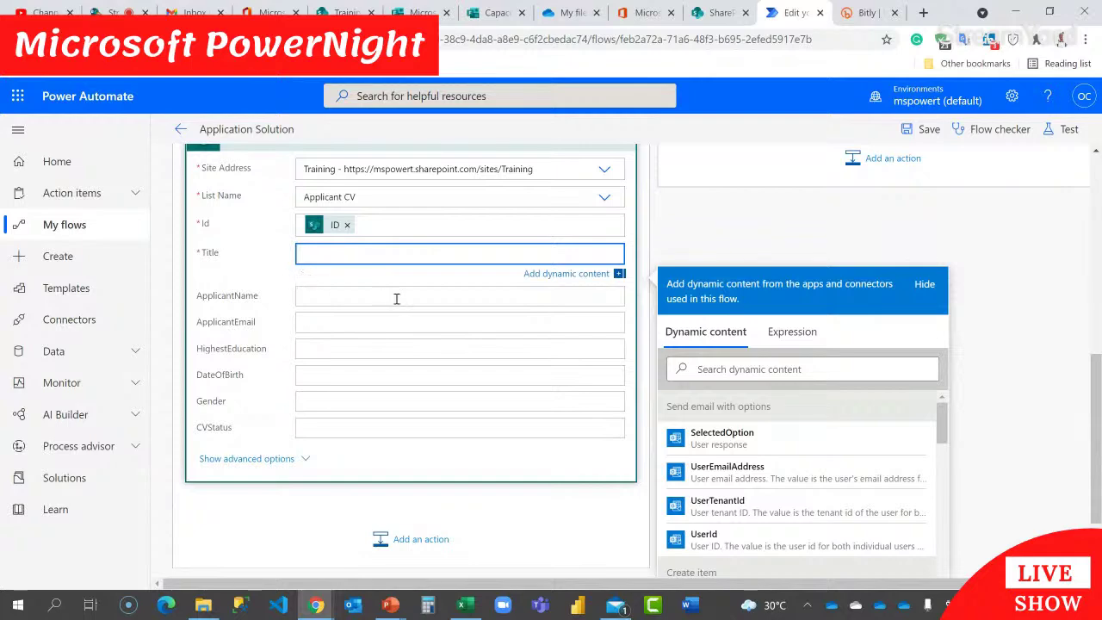
pyautogui.scroll(-15, 873, 370)
pyautogui.scroll(-5, 916, 448)
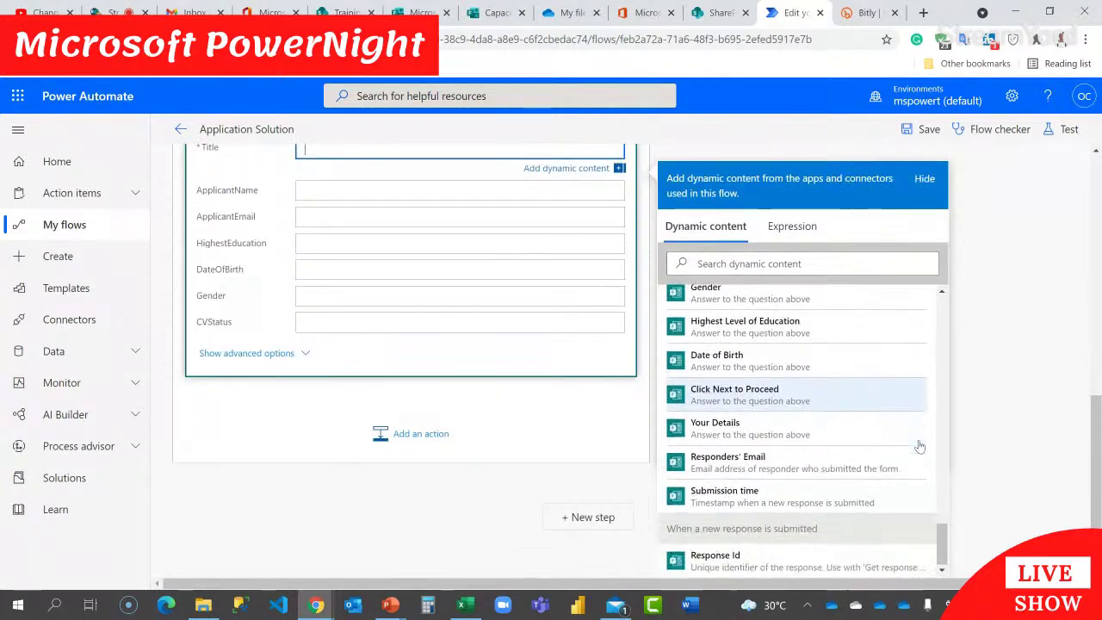
pyautogui.click(724, 560)
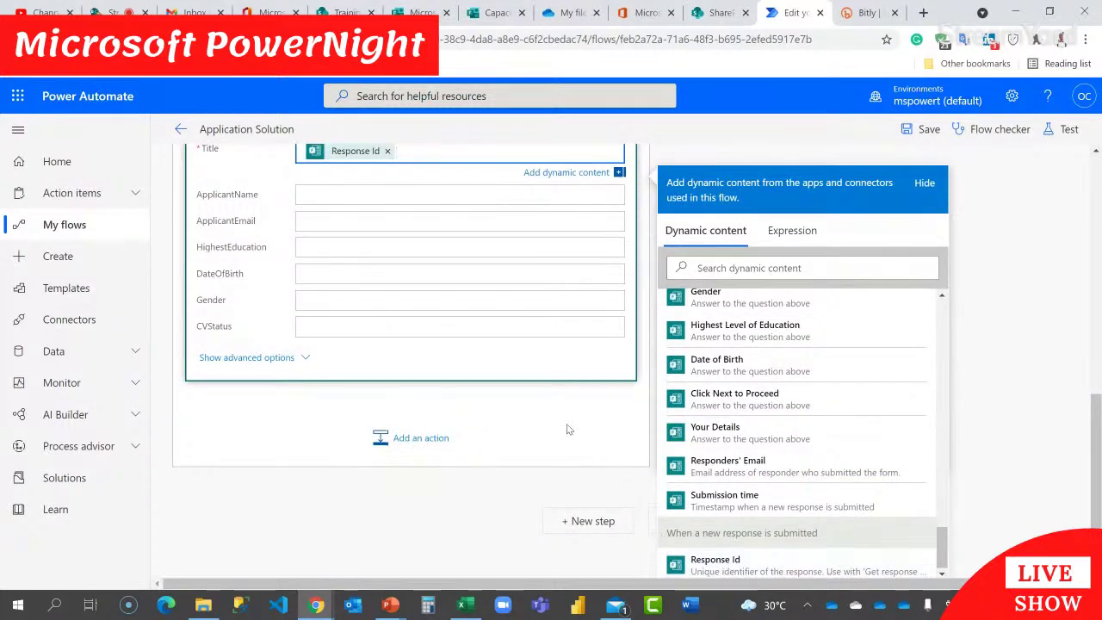
pyautogui.click(434, 325)
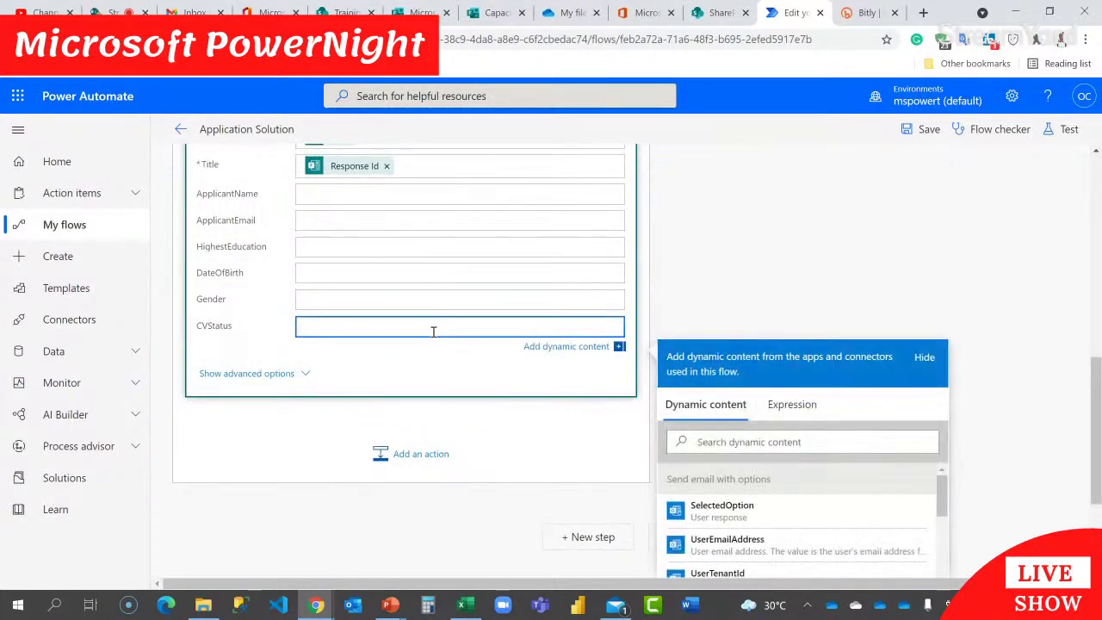
pyautogui.write('CV Uploaded')
pyautogui.scroll(3, 674, 312)
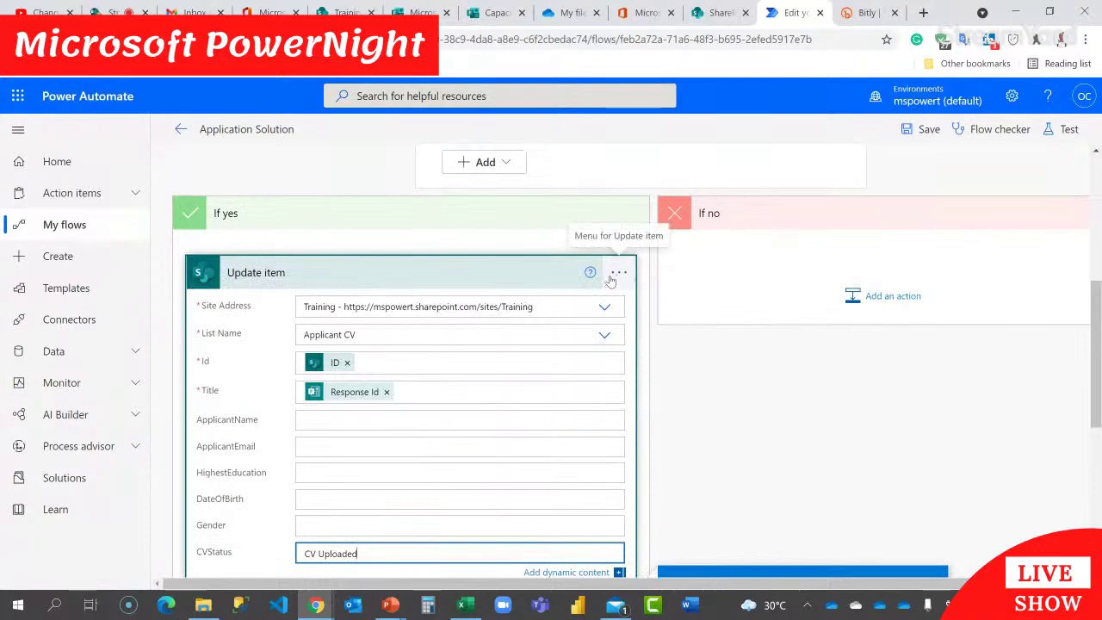
# Step: Copy the configured Update item step and paste it into the If no branch
pyautogui.click(533, 277)
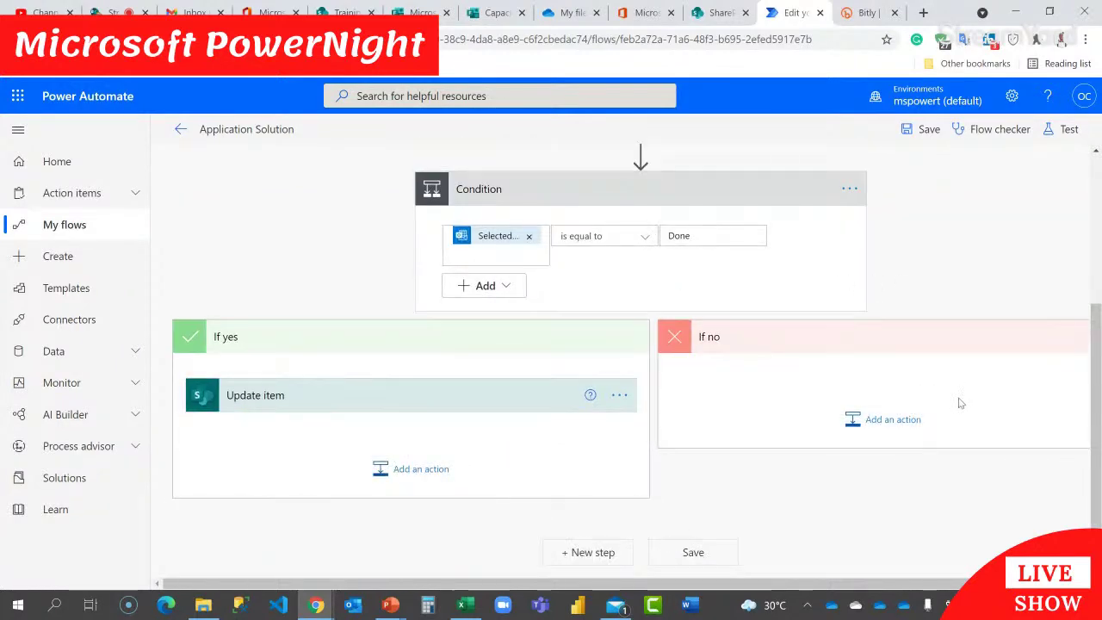
pyautogui.click(620, 396)
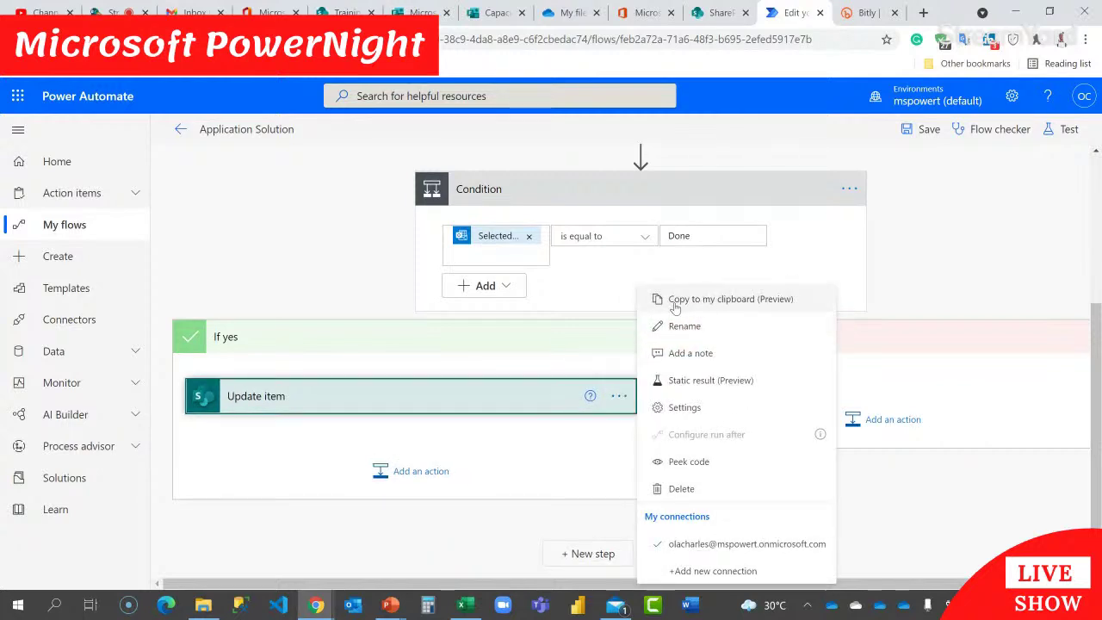
pyautogui.click(720, 300)
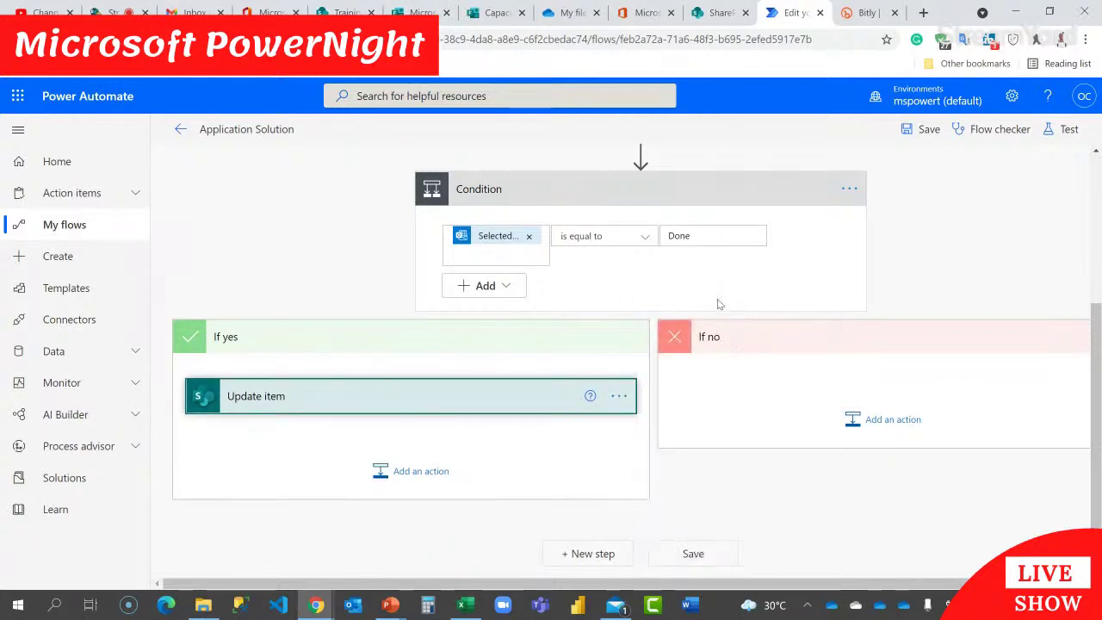
pyautogui.click(892, 419)
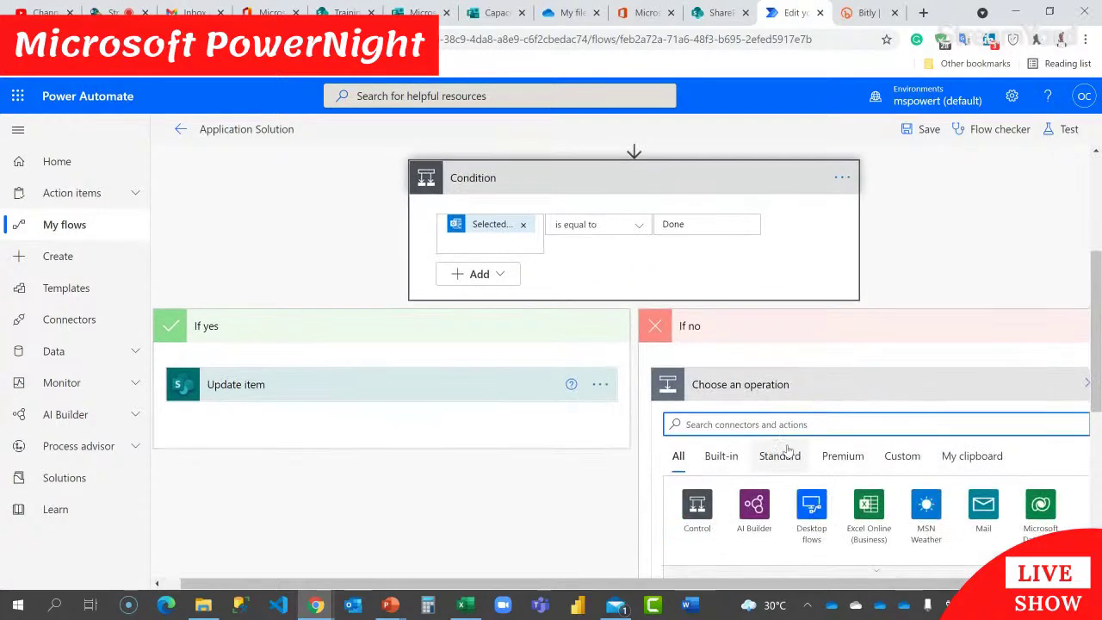
pyautogui.click(981, 251)
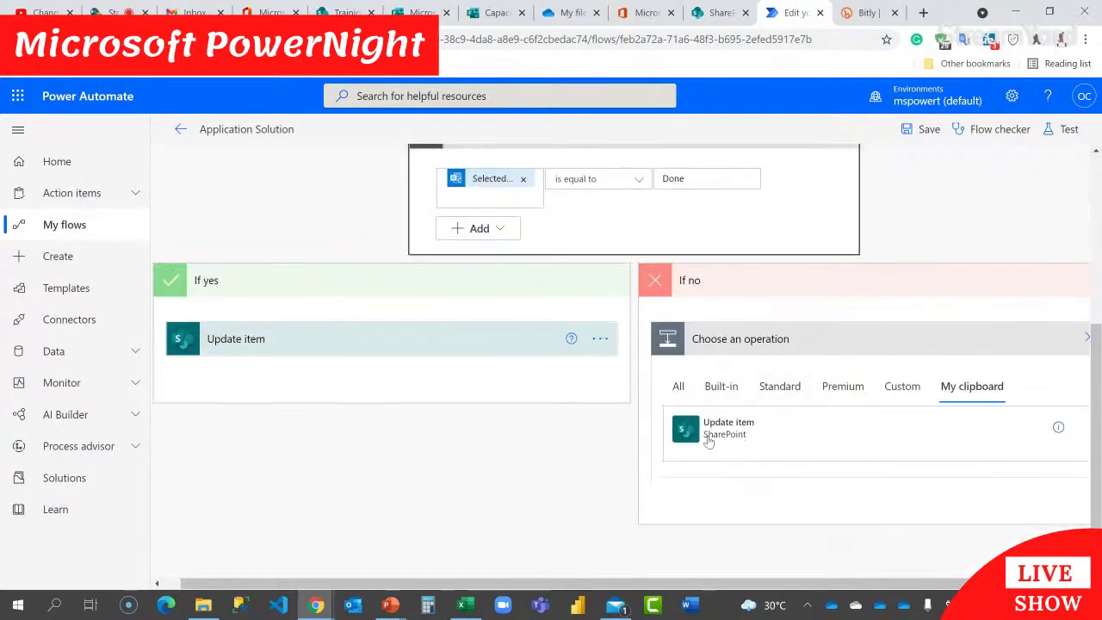
pyautogui.click(711, 440)
# Step: Set Update item 2's CVStatus to 'Application Canclled by Applicant' and save the flow
pyautogui.click(855, 402)
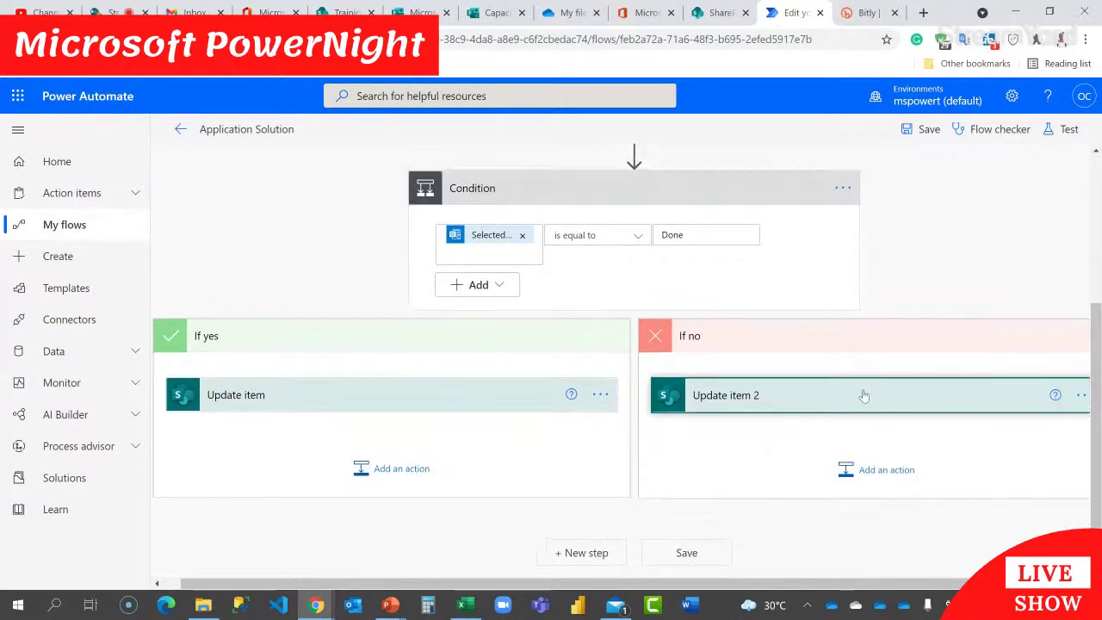
pyautogui.scroll(-3, 858, 388)
pyautogui.moveTo(831, 361); pyautogui.dragTo(713, 367)
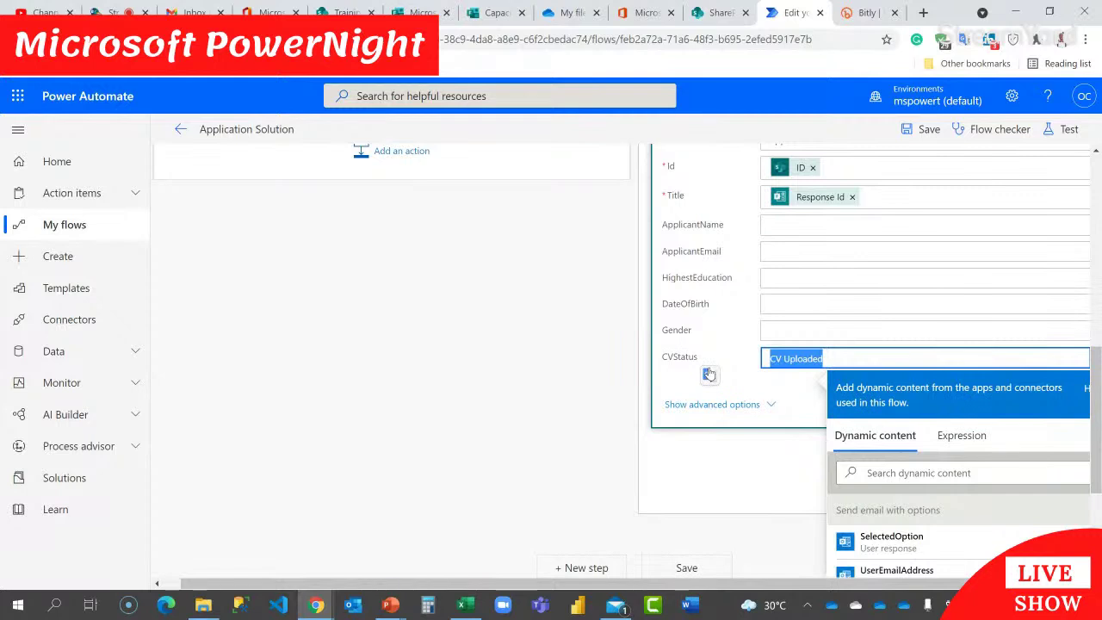
pyautogui.write('Application Canclle')
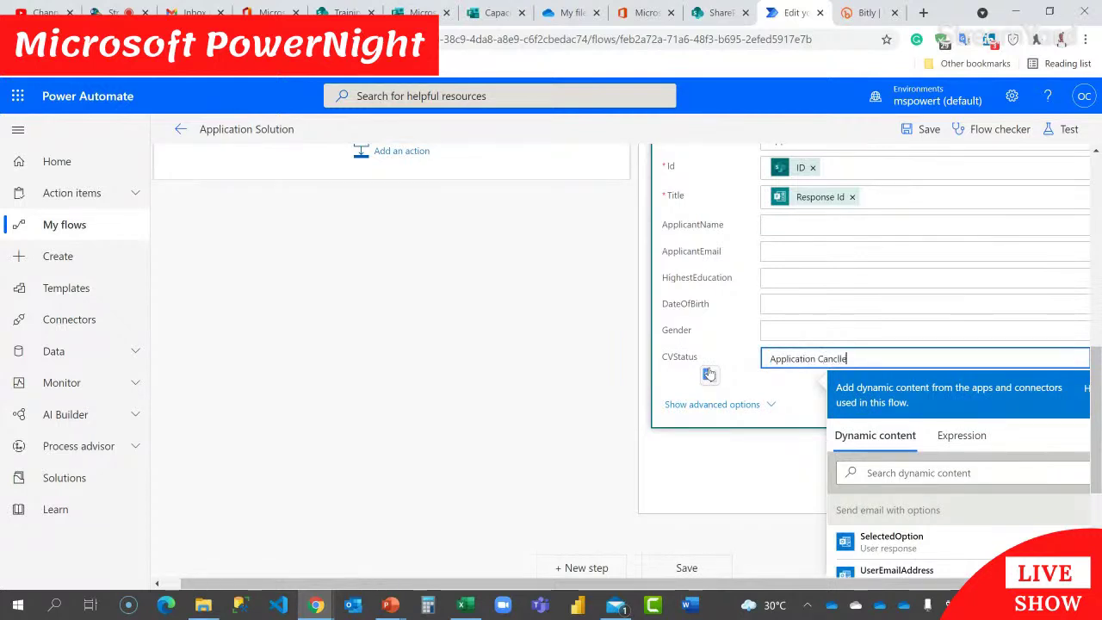
pyautogui.write('d by Applic')
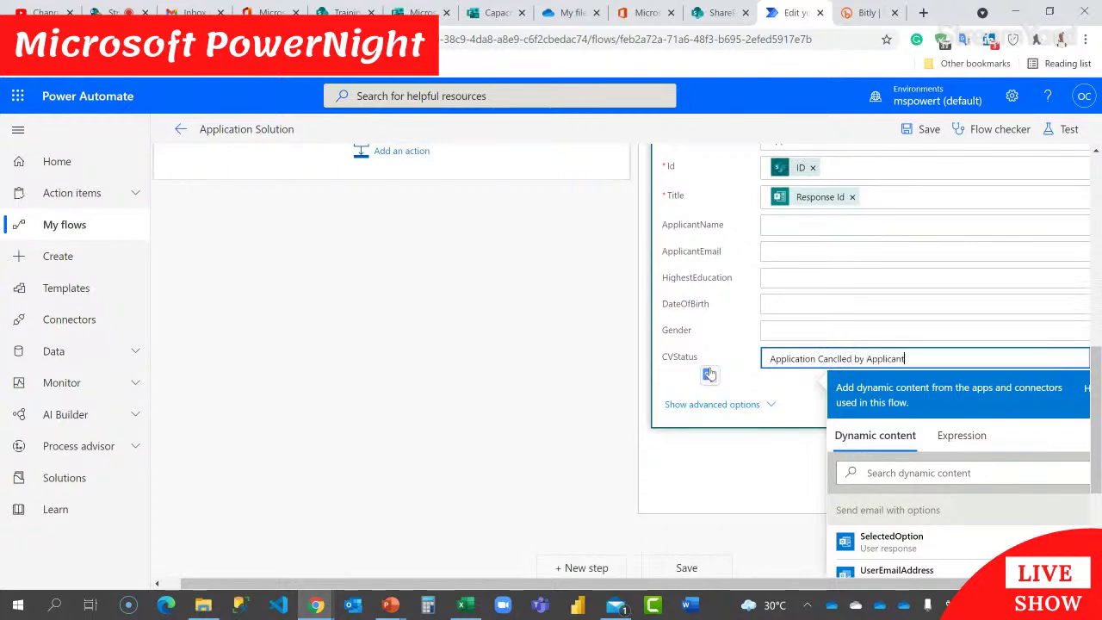
pyautogui.write('ant')
pyautogui.click(725, 446)
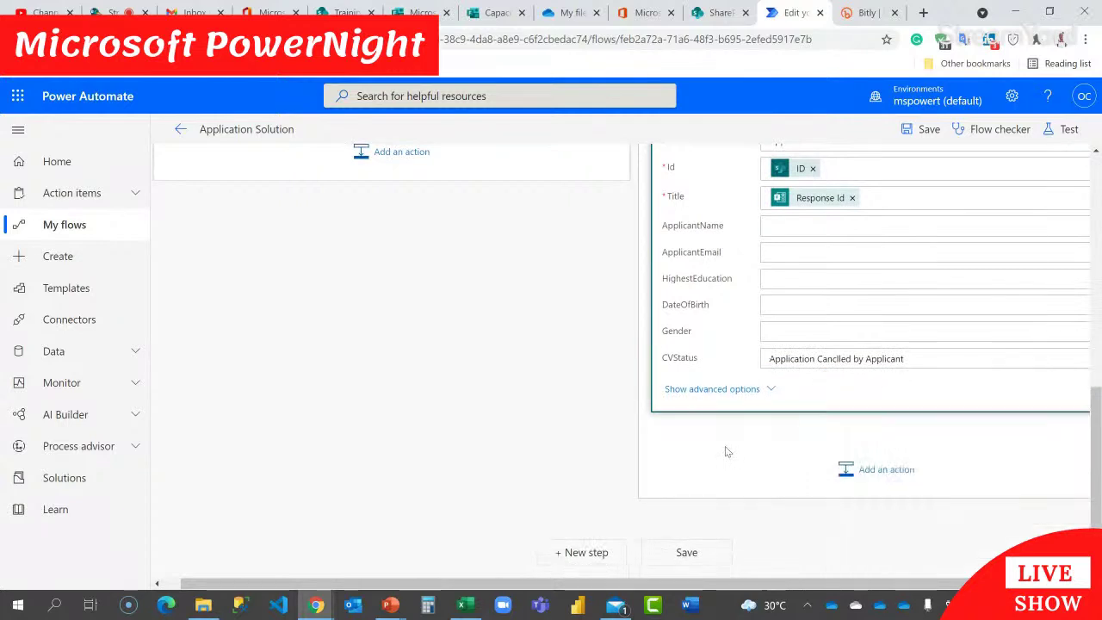
pyautogui.click(927, 131)
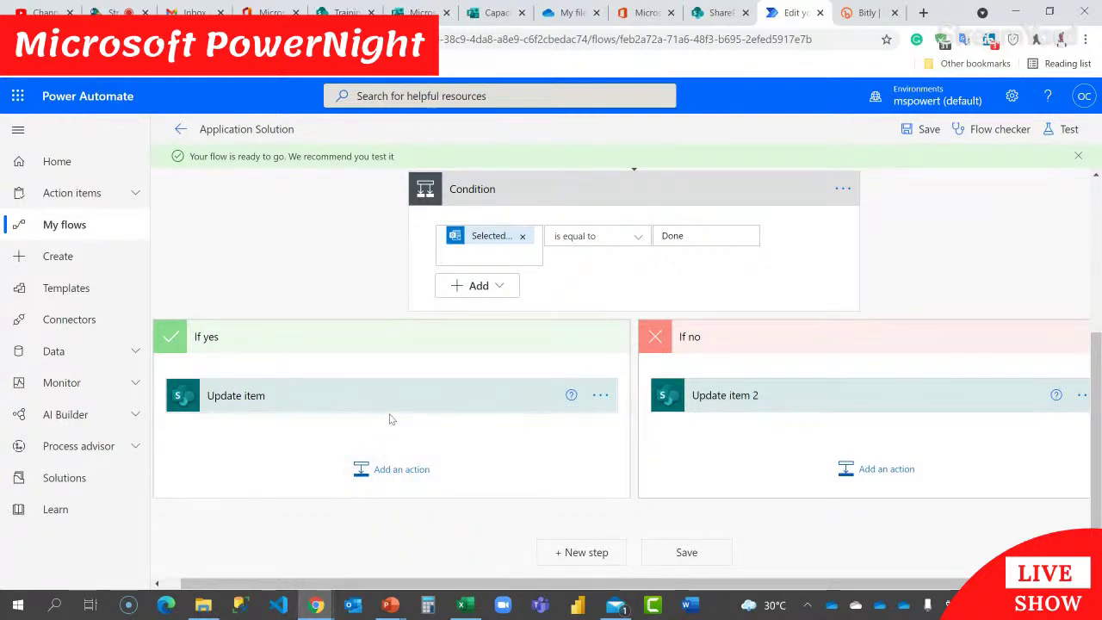
# Step: Add the Office 365 Outlook 'Send email with options' action below Update item in If yes
pyautogui.click(396, 469)
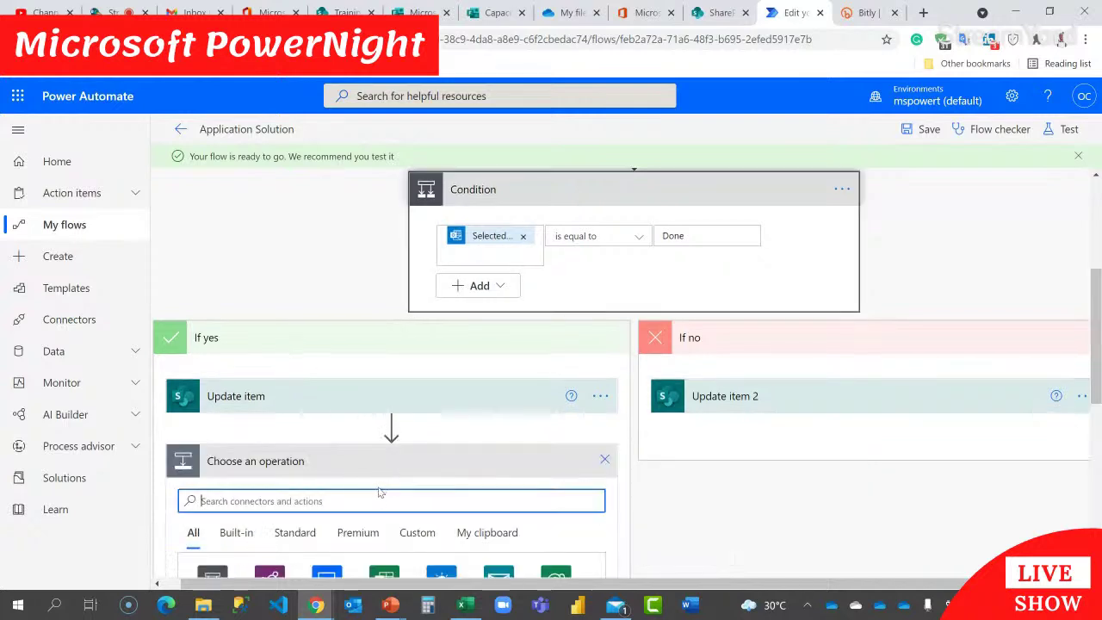
pyautogui.write('send')
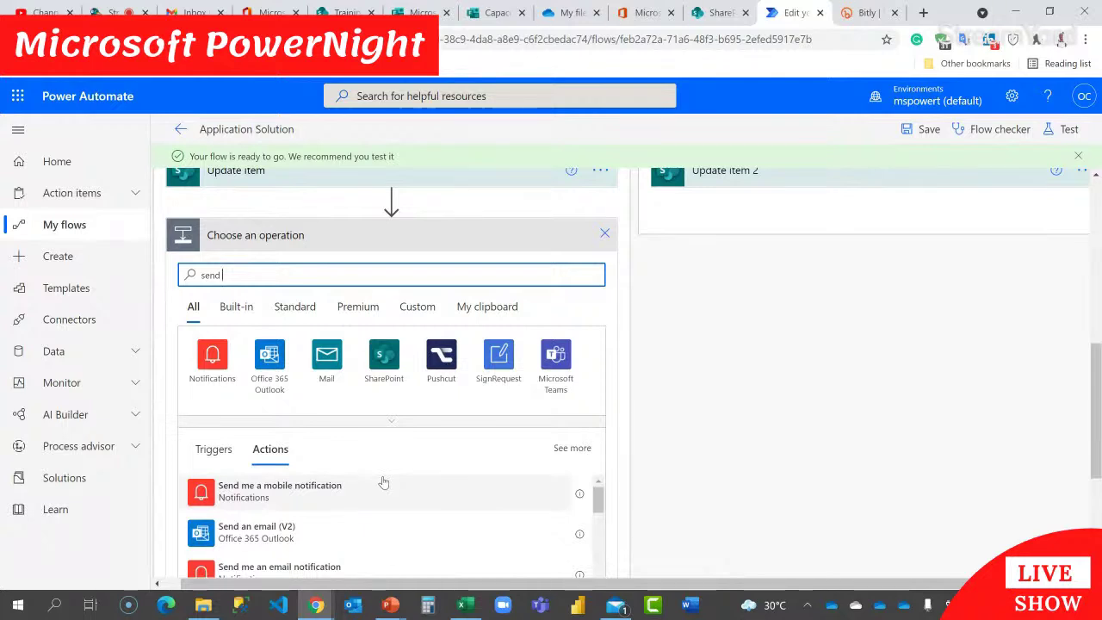
pyautogui.write(' email with')
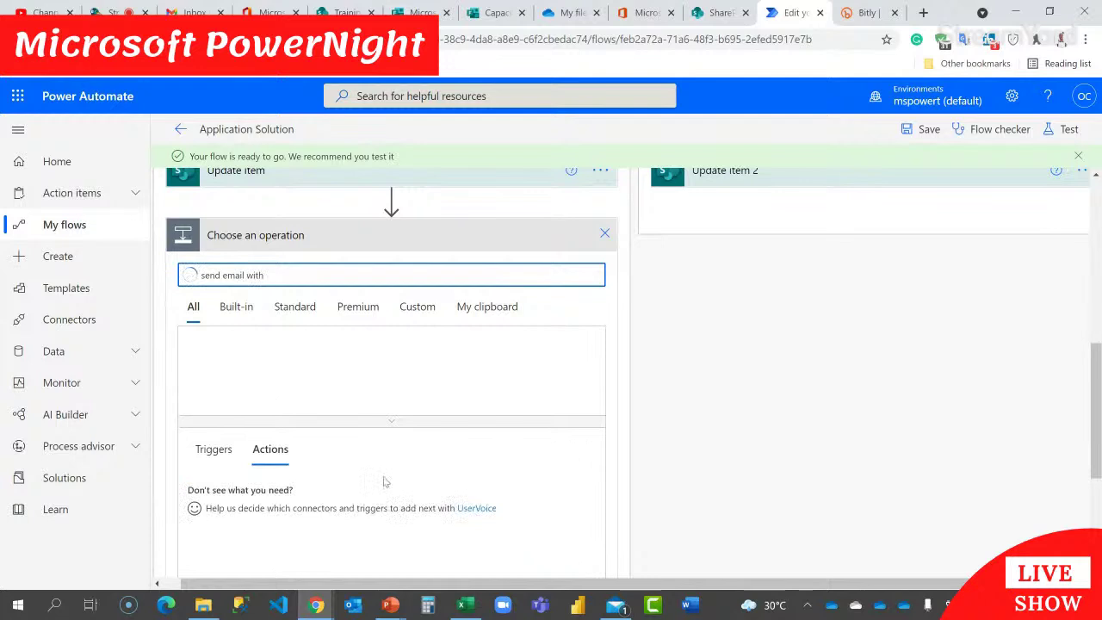
pyautogui.scroll(-2, 357, 520)
pyautogui.scroll(2, 358, 520)
pyautogui.scroll(-2, 797, 447)
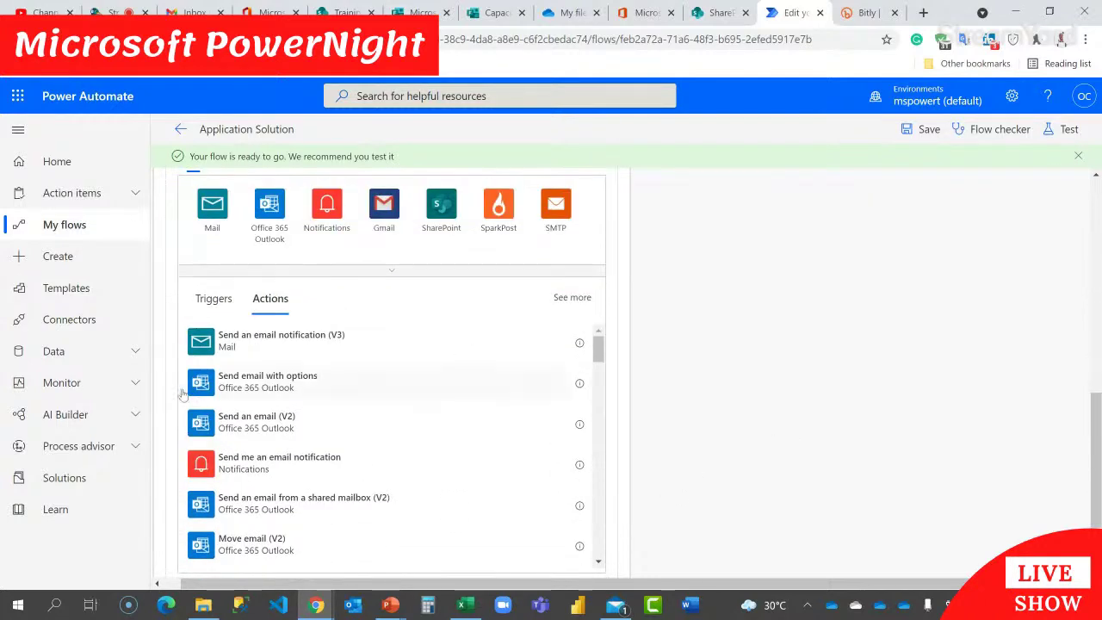
pyautogui.click(254, 384)
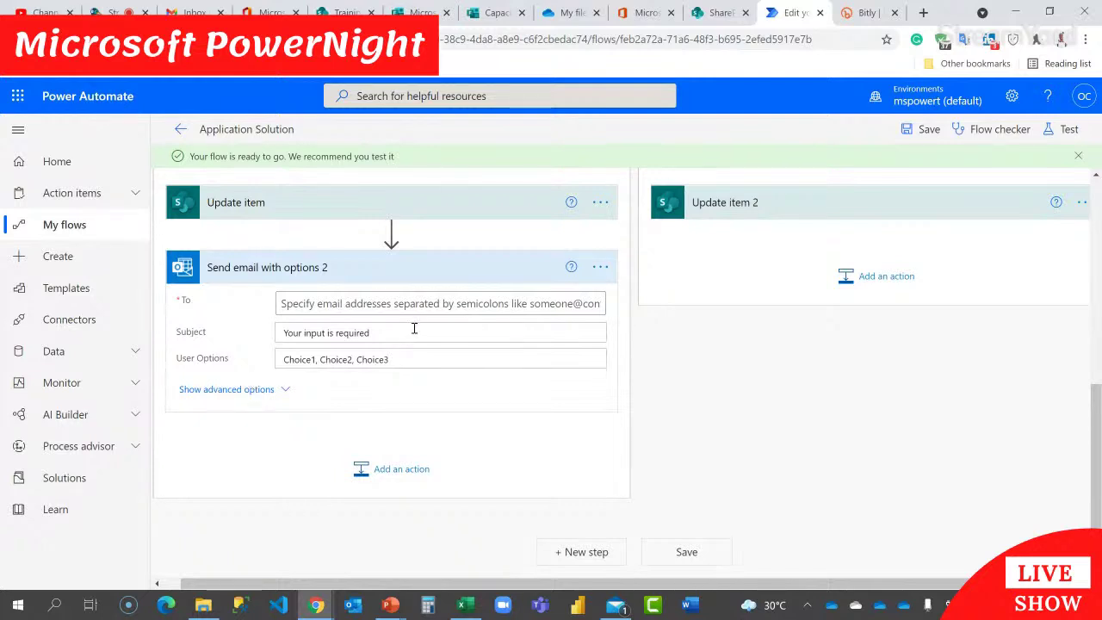
# Step: Address the email to the Email Address field with subject 'Your Time-based Assessment'
pyautogui.click(331, 307)
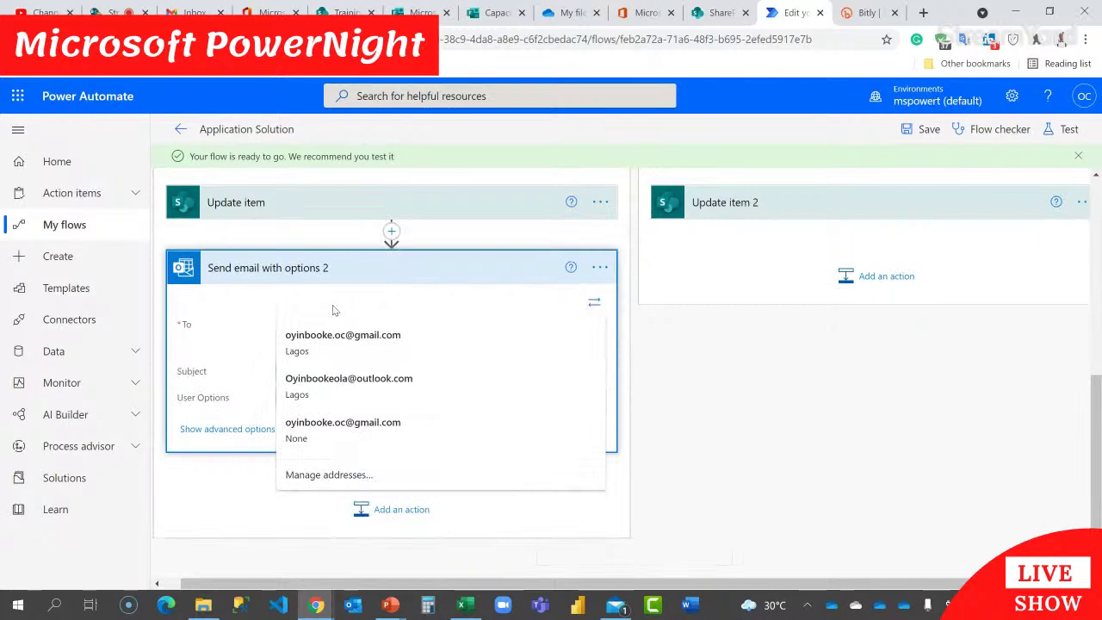
pyautogui.click(570, 348)
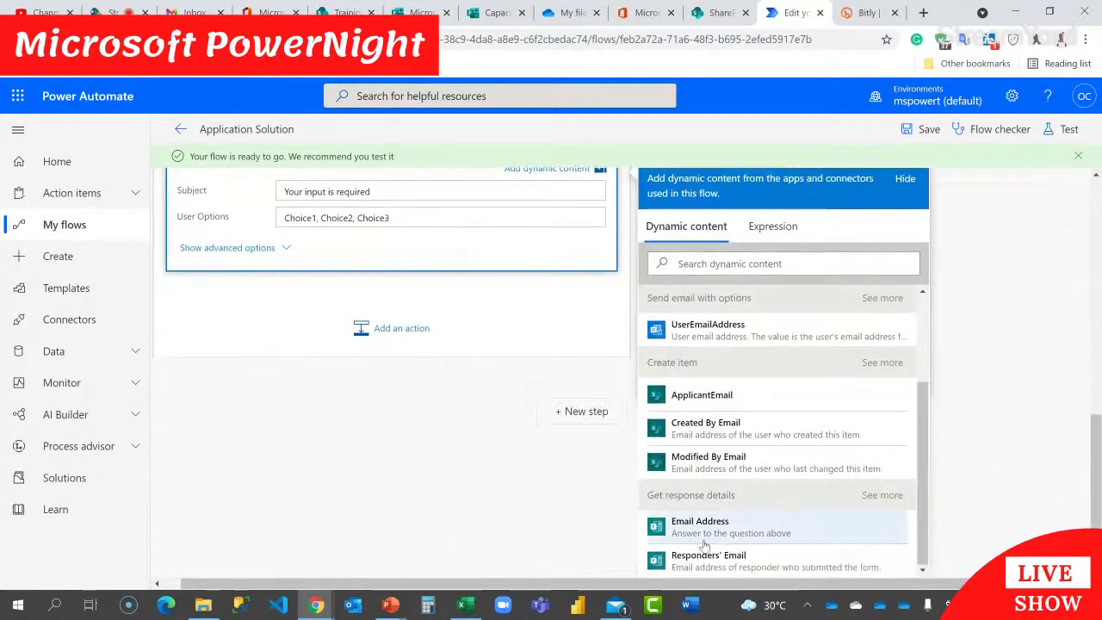
pyautogui.scroll(1, 472, 303)
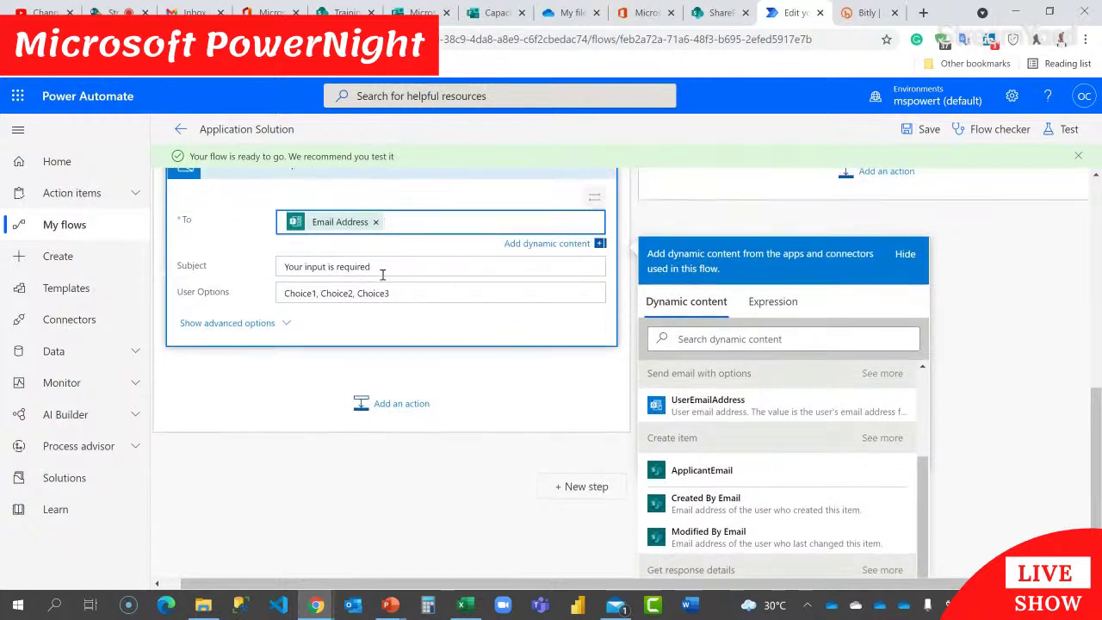
pyautogui.moveTo(383, 269); pyautogui.dragTo(277, 267)
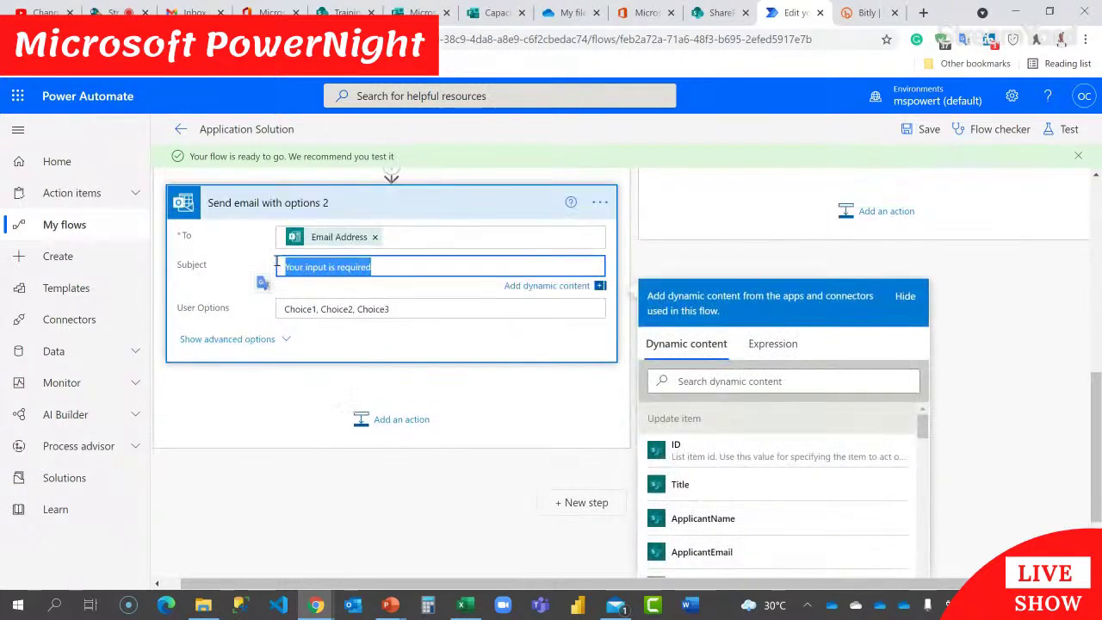
pyautogui.write('Your T')
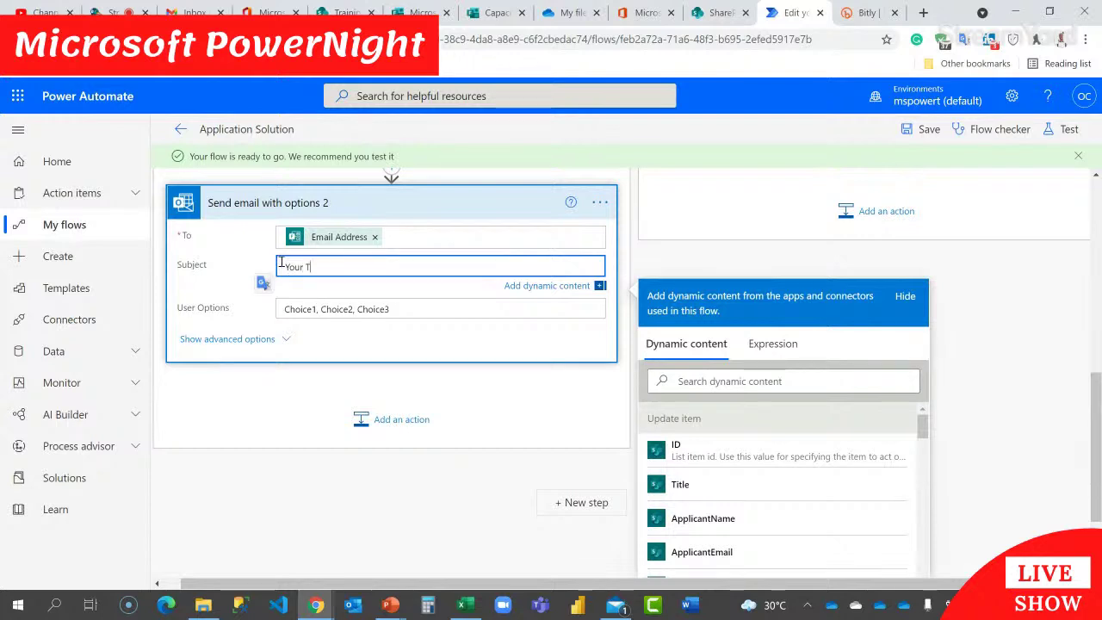
pyautogui.write('ime-based Assess')
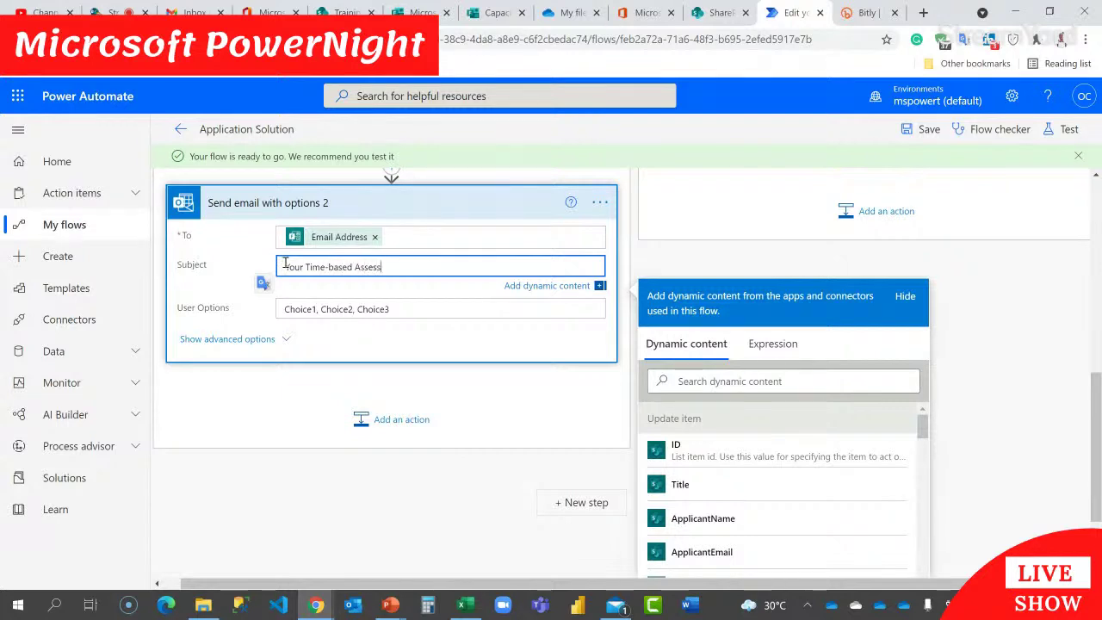
pyautogui.write('ment')
# Step: Replace the Choice1–Choice3 user options with a single 'Completed' option
pyautogui.click(317, 310)
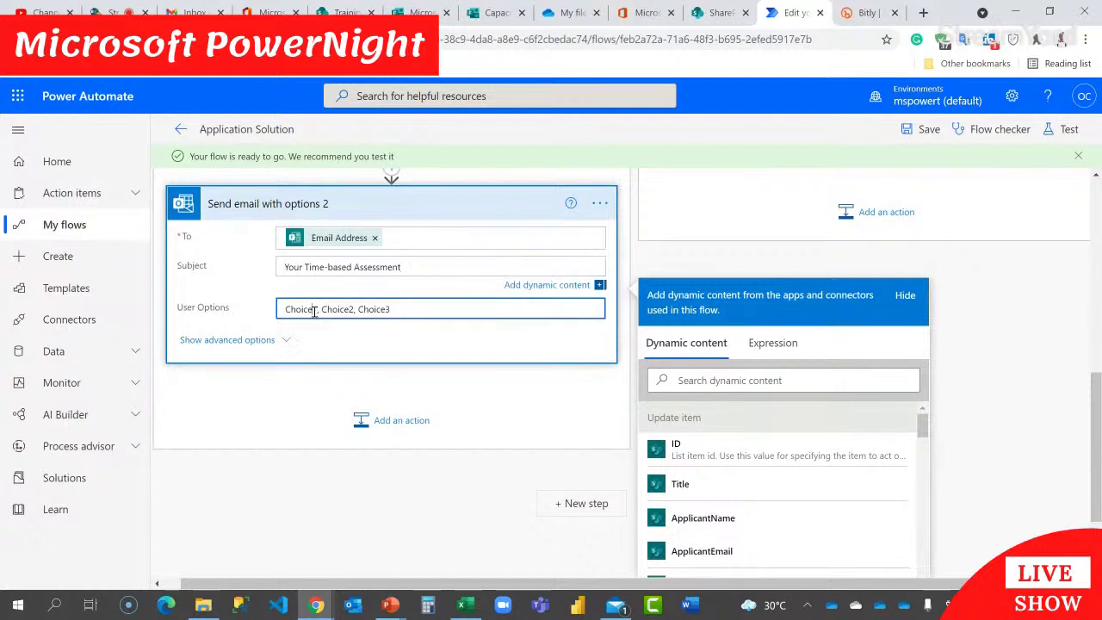
pyautogui.moveTo(312, 314); pyautogui.dragTo(261, 320)
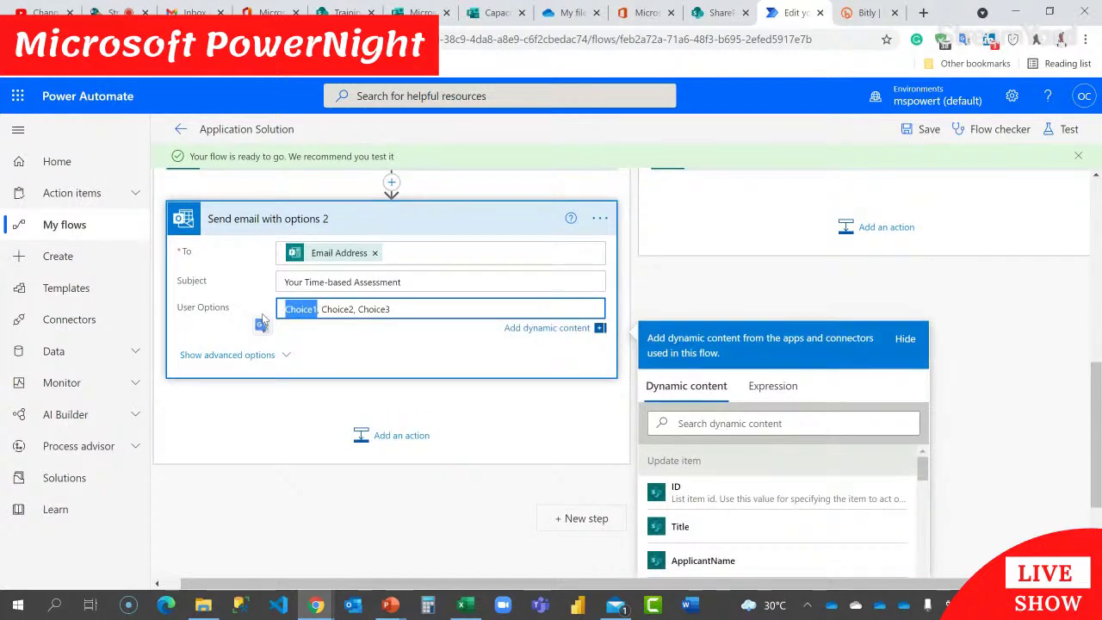
pyautogui.write('Ass')
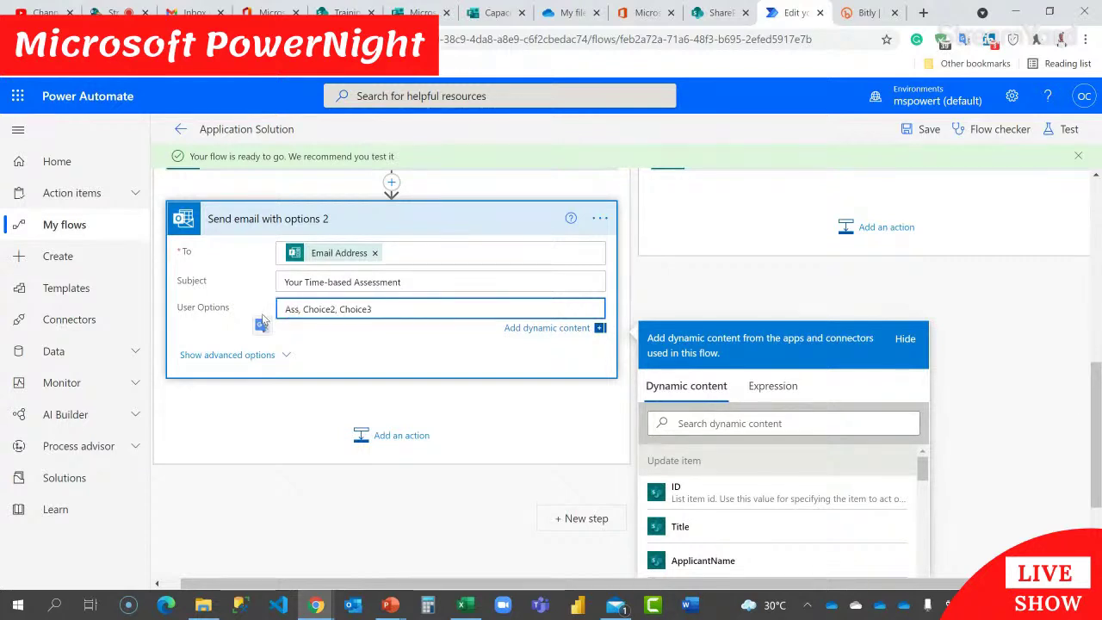
pyautogui.press('BackSpace')
pyautogui.press('BackSpace')
pyautogui.press('BackSpace')
pyautogui.write('Completed')
pyautogui.press('Right')
pyautogui.press('Right')
pyautogui.hotkey('shift', 'Right')
pyautogui.hotkey('shift', 'Right')
pyautogui.hotkey('shift', 'Right')
pyautogui.hotkey('shift', 'Right')
pyautogui.hotkey('shift', 'Right')
pyautogui.hotkey('shift', 'Right')
pyautogui.hotkey('shift', 'Right')
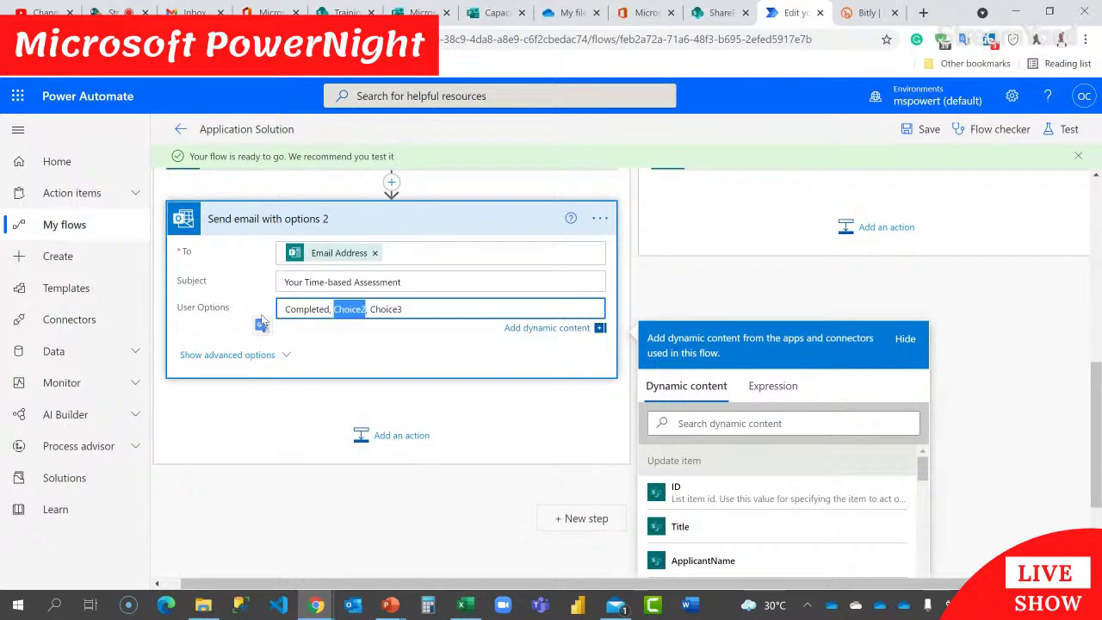
pyautogui.press('BackSpace')
pyautogui.press('BackSpace')
pyautogui.press('BackSpace')
pyautogui.press('Delete')
pyautogui.press('Delete')
pyautogui.press('Delete')
pyautogui.press('Delete')
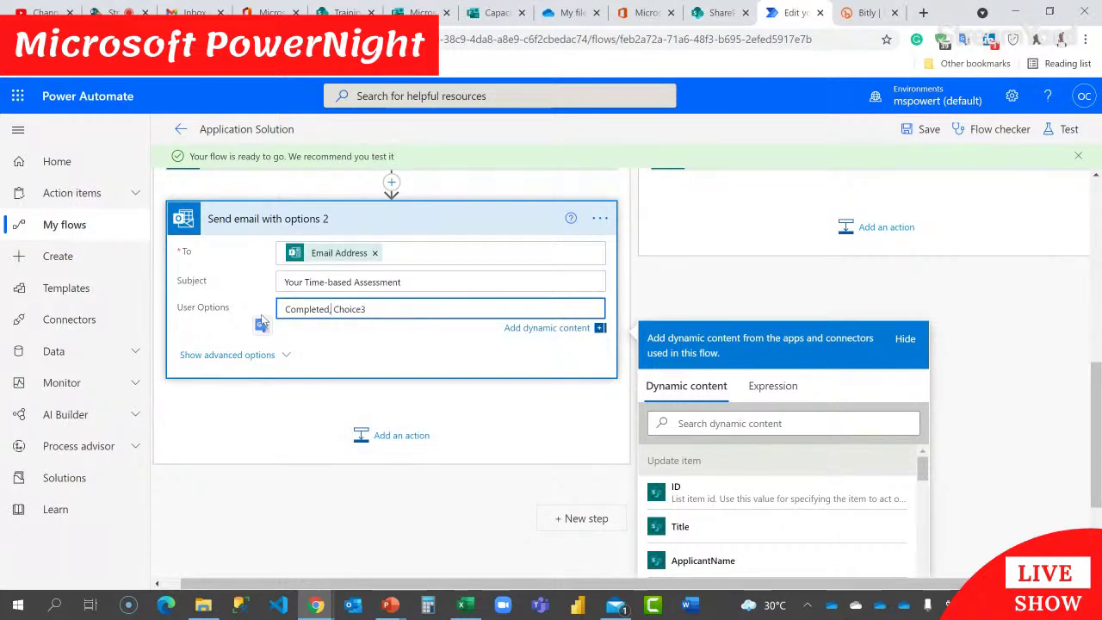
pyautogui.press('Delete')
pyautogui.press('Delete')
pyautogui.press('Delete')
pyautogui.press('Delete')
pyautogui.press('Delete')
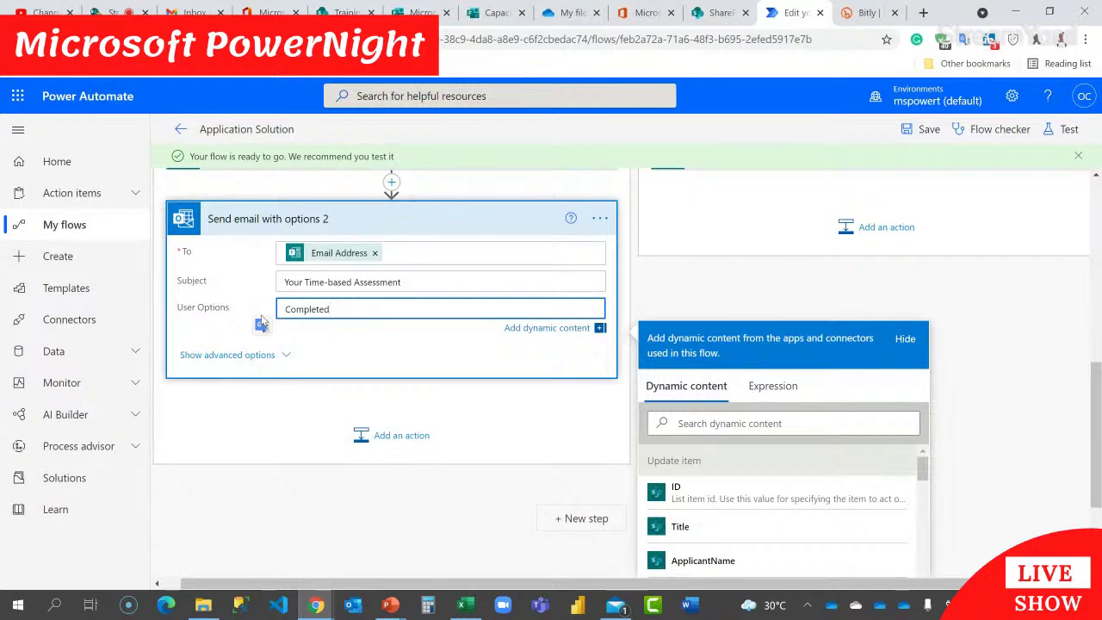
# Step: Set 'Show HTML confirmation dialog' and 'Use only HTML message' to Yes in advanced options
pyautogui.click(236, 354)
pyautogui.scroll(-3, 559, 375)
pyautogui.click(352, 354)
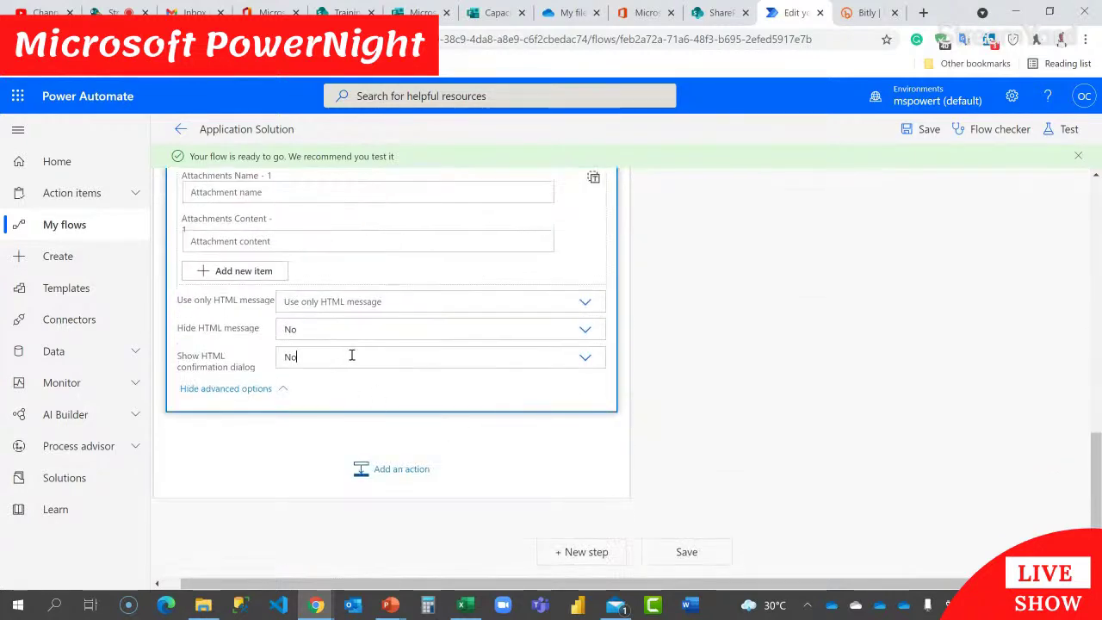
pyautogui.click(348, 402)
pyautogui.scroll(2, 355, 375)
pyautogui.click(398, 453)
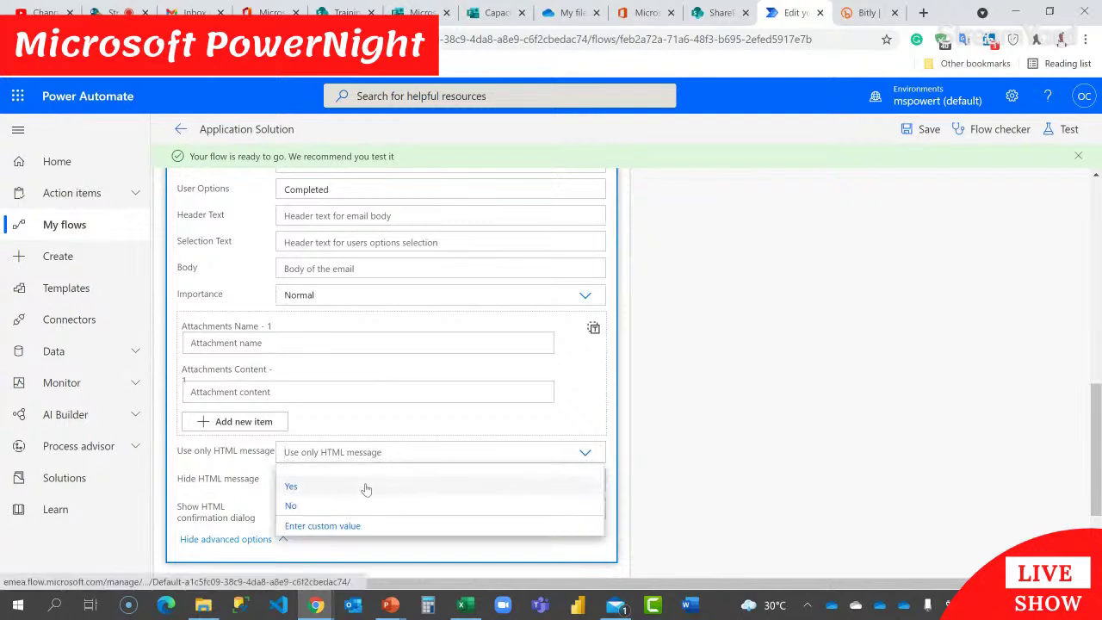
pyautogui.click(366, 487)
pyautogui.scroll(3, 374, 462)
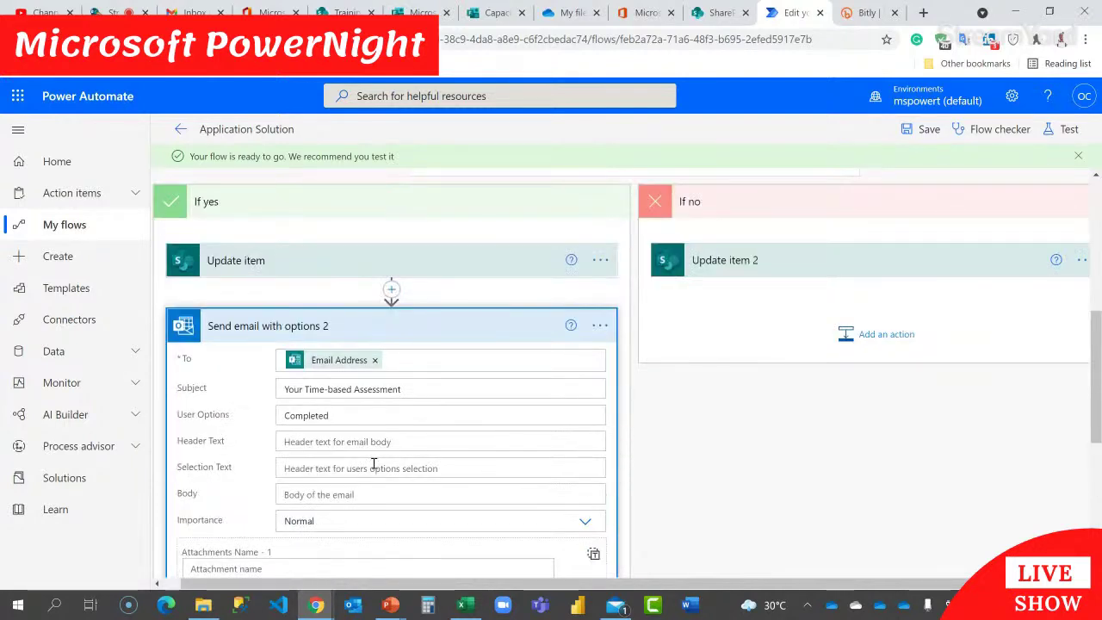
pyautogui.scroll(-1, 374, 465)
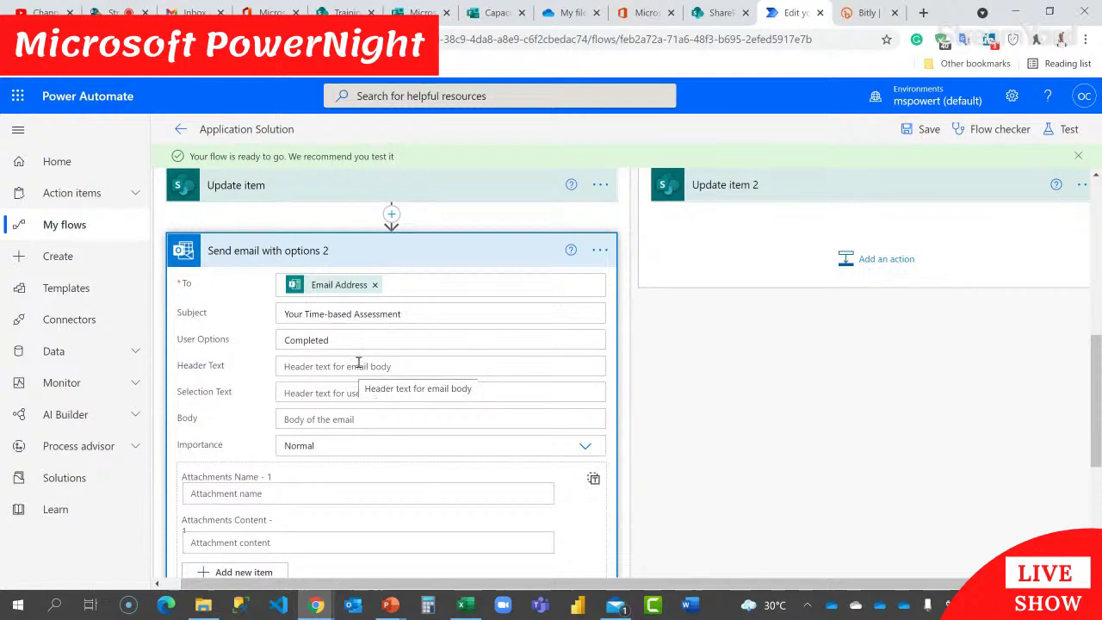
# Step: Start the email body with 'Hi' and search dynamic content for 'full'
pyautogui.click(345, 419)
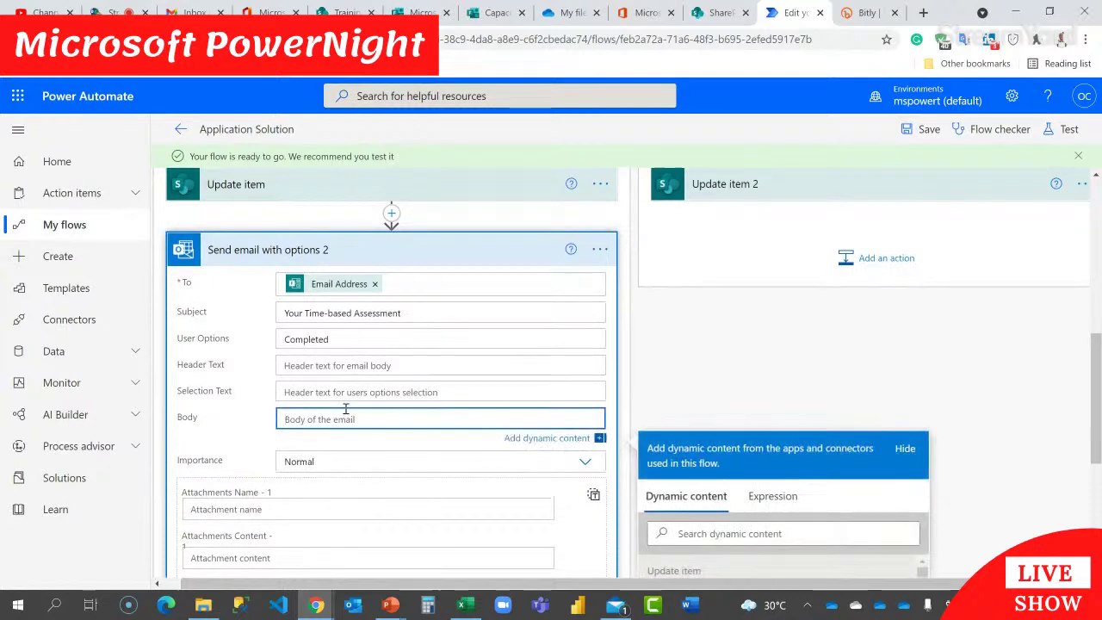
pyautogui.write('Hi')
pyautogui.scroll(-4, 832, 338)
pyautogui.click(767, 230)
pyautogui.write('full')
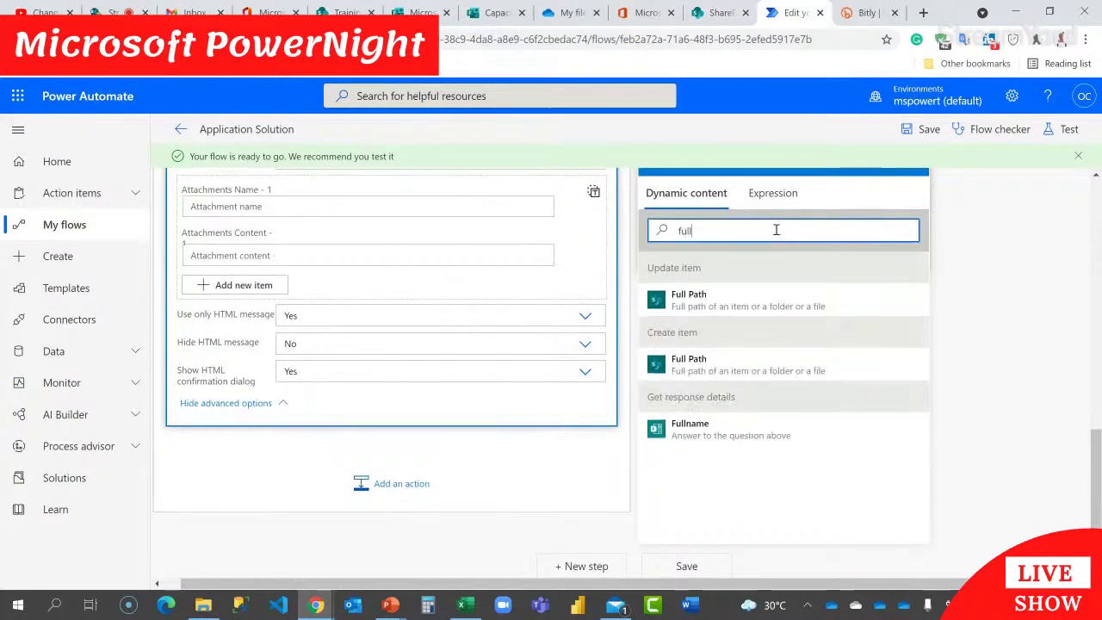
# Step: Insert Fullname into the body, followed by a comma and the timed-assessment link line
pyautogui.click(731, 429)
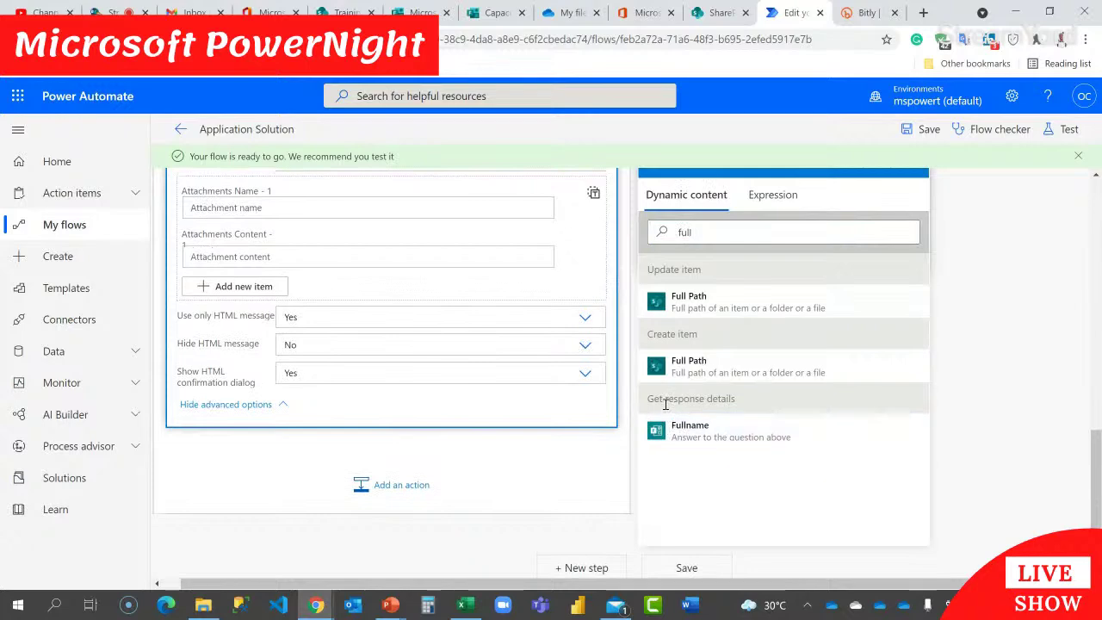
pyautogui.scroll(2, 436, 336)
pyautogui.write(',')
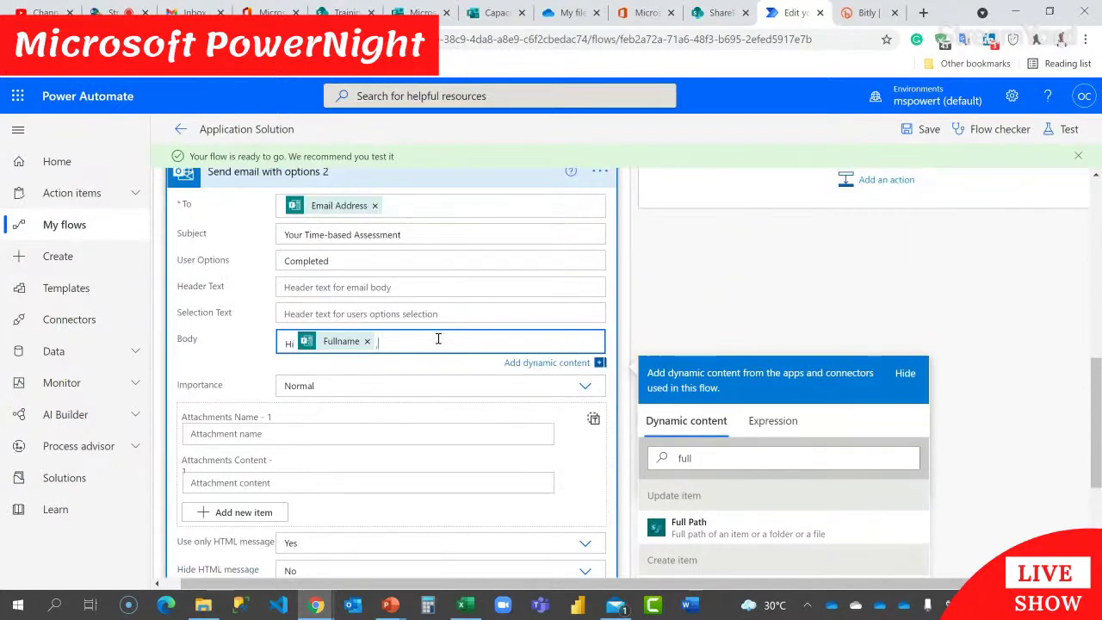
pyautogui.press('Return')
pyautogui.press('Return')
pyautogui.write('Please find the link ')
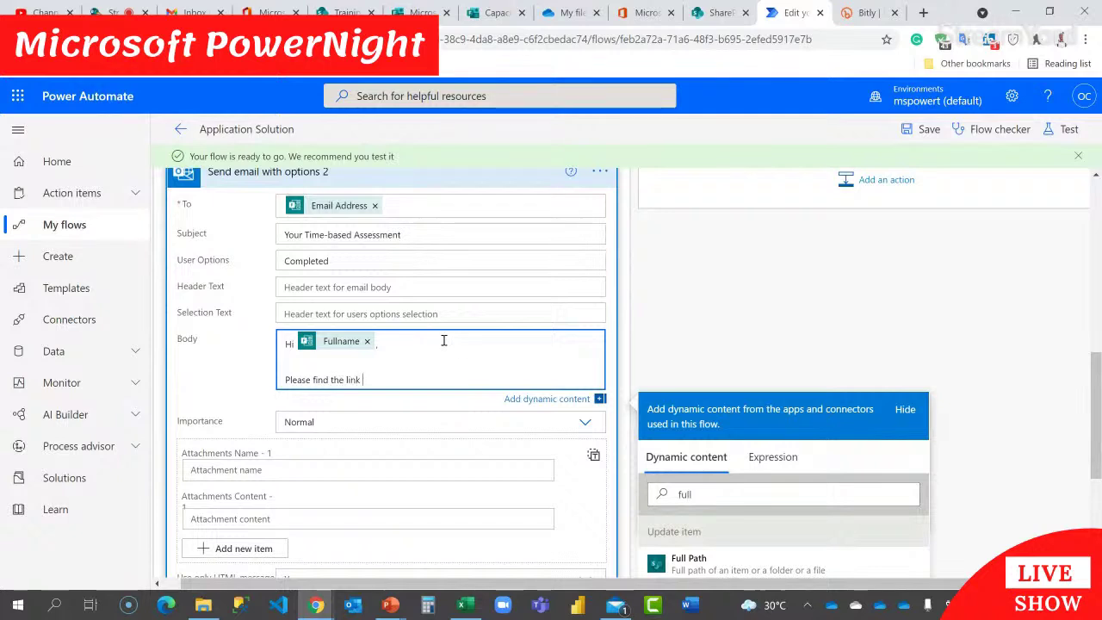
pyautogui.write('to your tim')
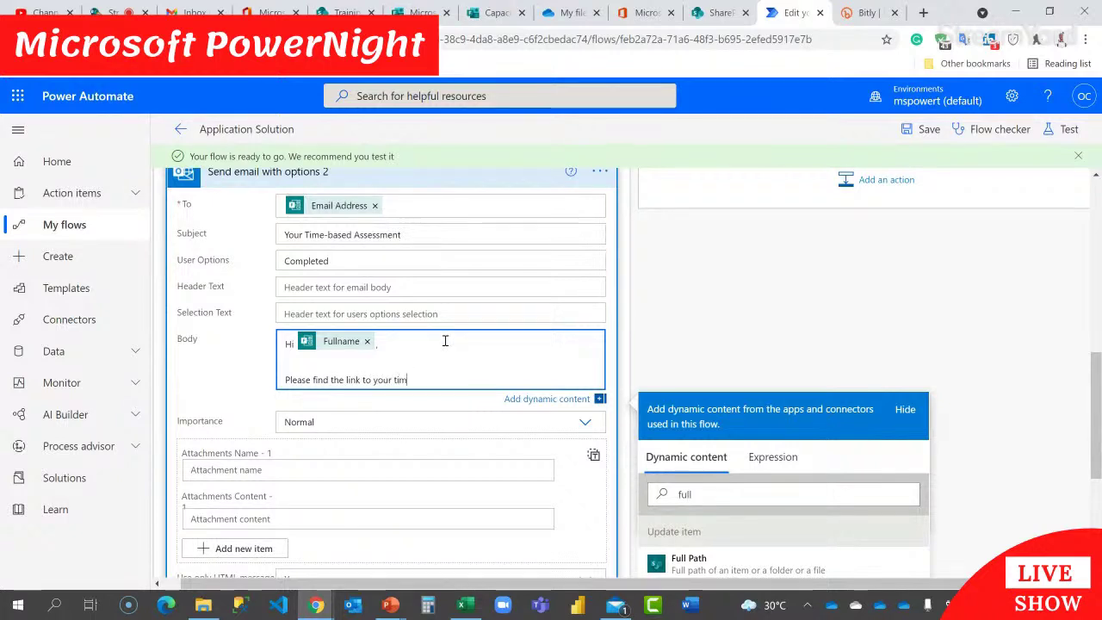
pyautogui.write('e')
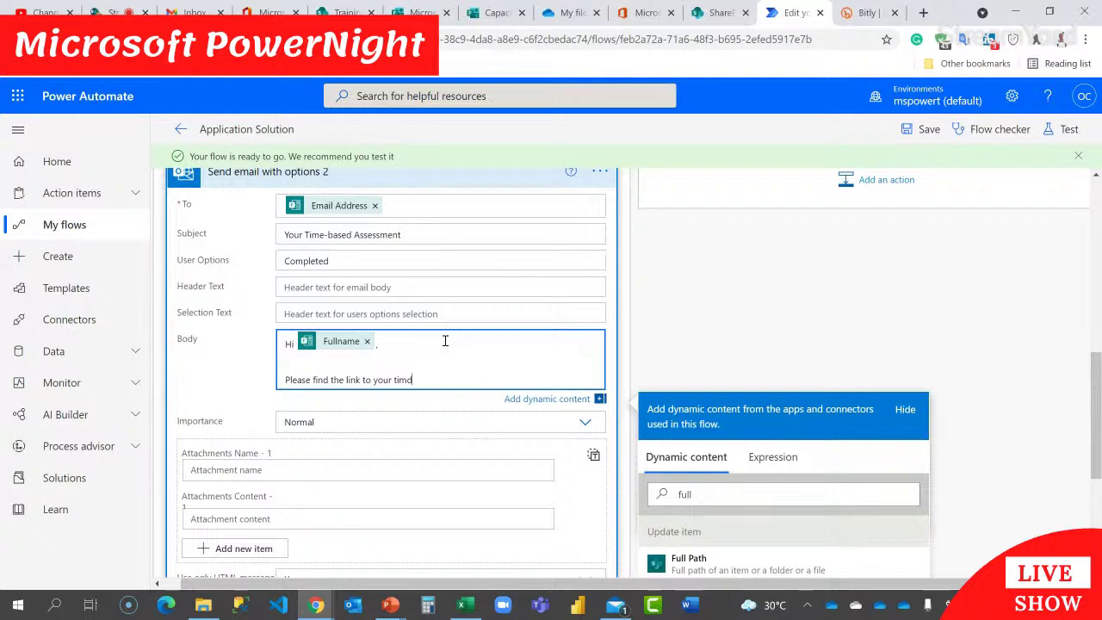
pyautogui.write('d assess')
pyautogui.write('ment he')
pyautogui.write('re')
pyautogui.press('BackSpace')
pyautogui.write('below:')
pyautogui.press('Return')
pyautogui.press('Return')
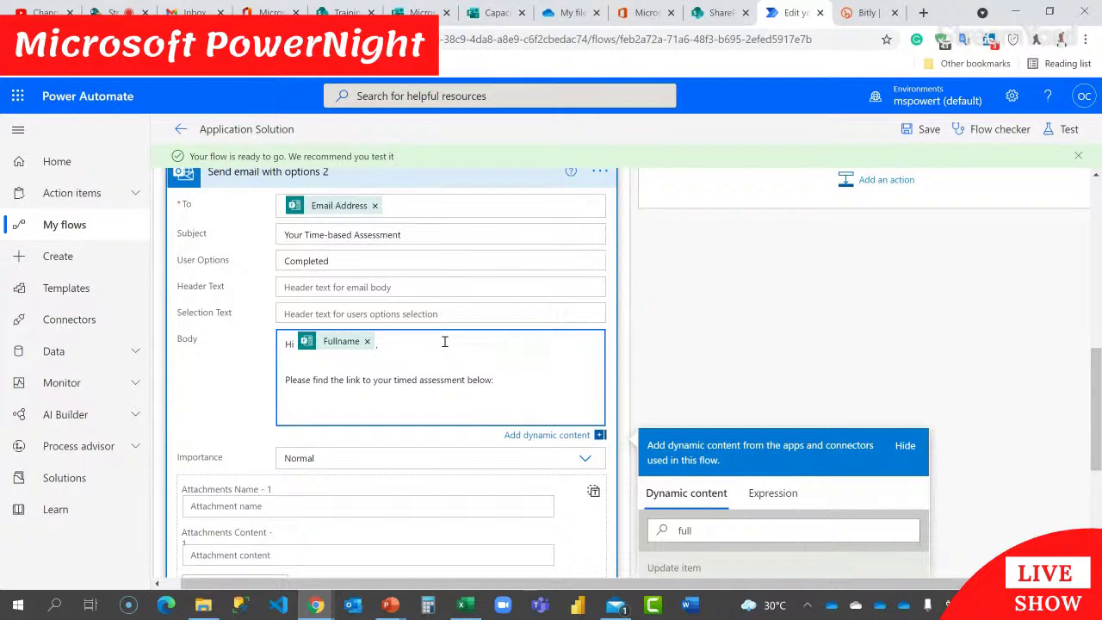
# Step: Add the 'click on the "DONE" Button' instruction and a 'Regards,' sign-off to the body
pyautogui.write('W')
pyautogui.press('BackSpace')
pyautogui.write('hen done, come back to this mail and click on the DOne')
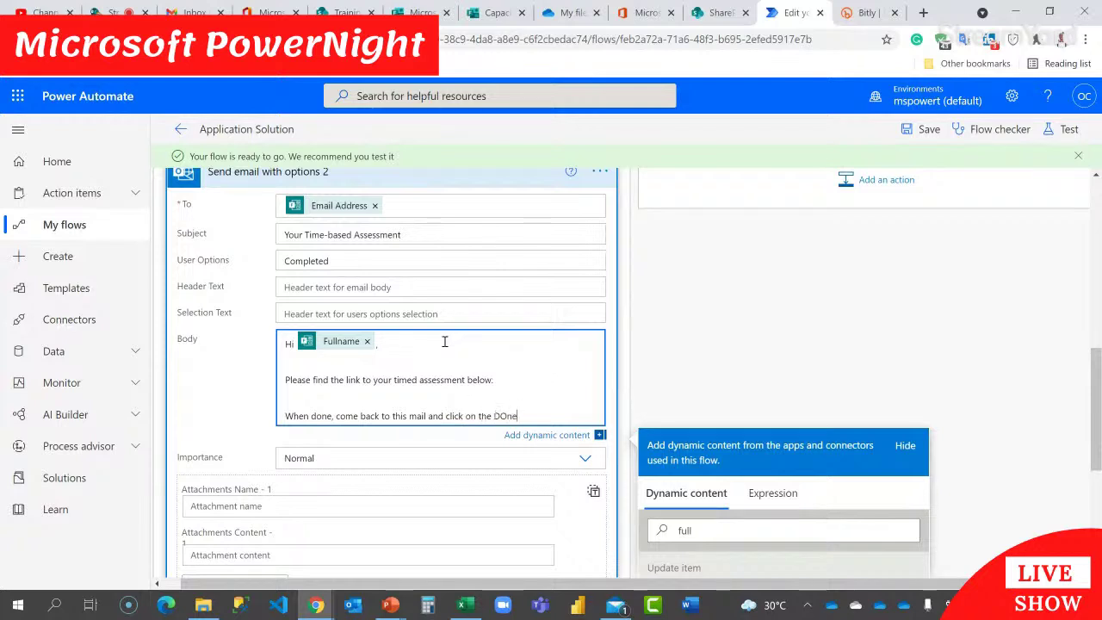
pyautogui.press('BackSpace')
pyautogui.press('BackSpace')
pyautogui.press('BackSpace')
pyautogui.write('"DONE" Button.')
pyautogui.press('Return')
pyautogui.press('Return')
pyautogui.write('Re')
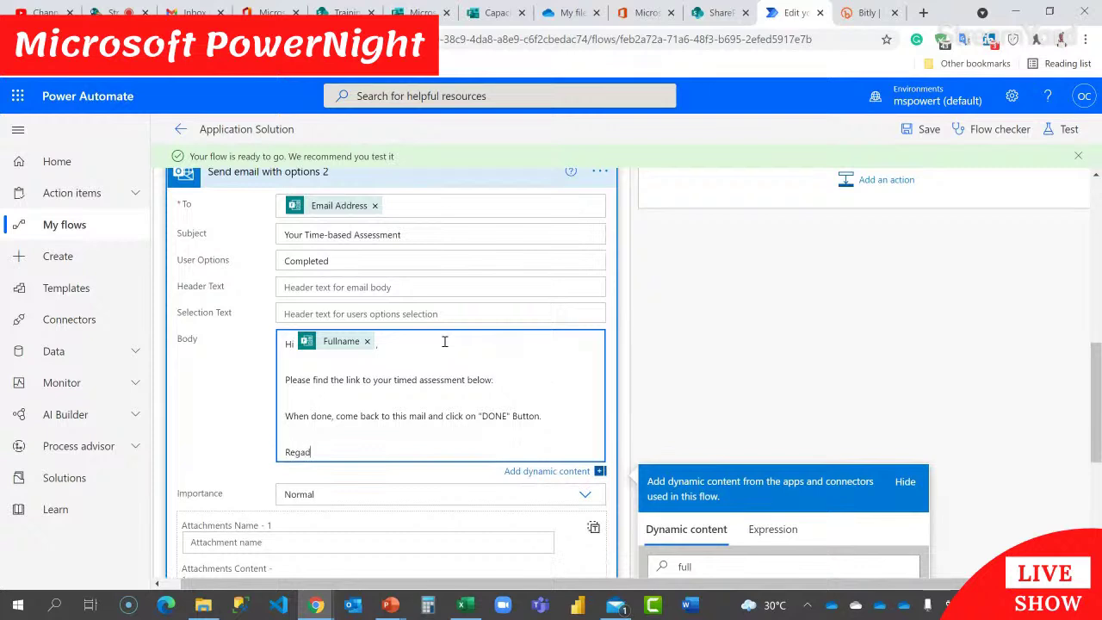
pyautogui.write('ga')
pyautogui.press('BackSpace')
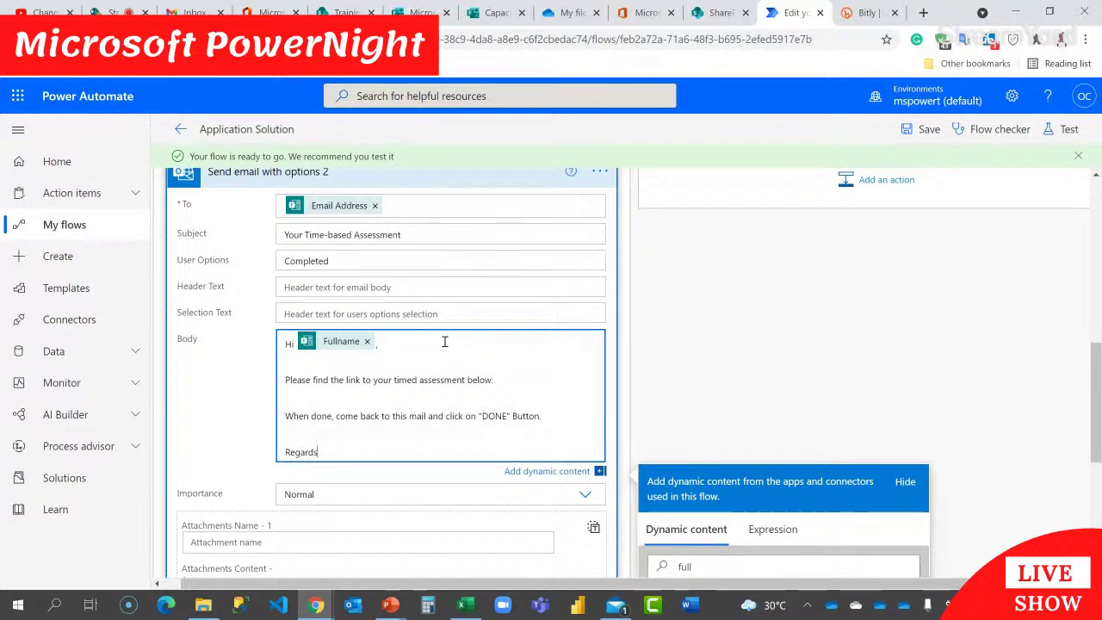
pyautogui.write('ards,')
pyautogui.press('Return')
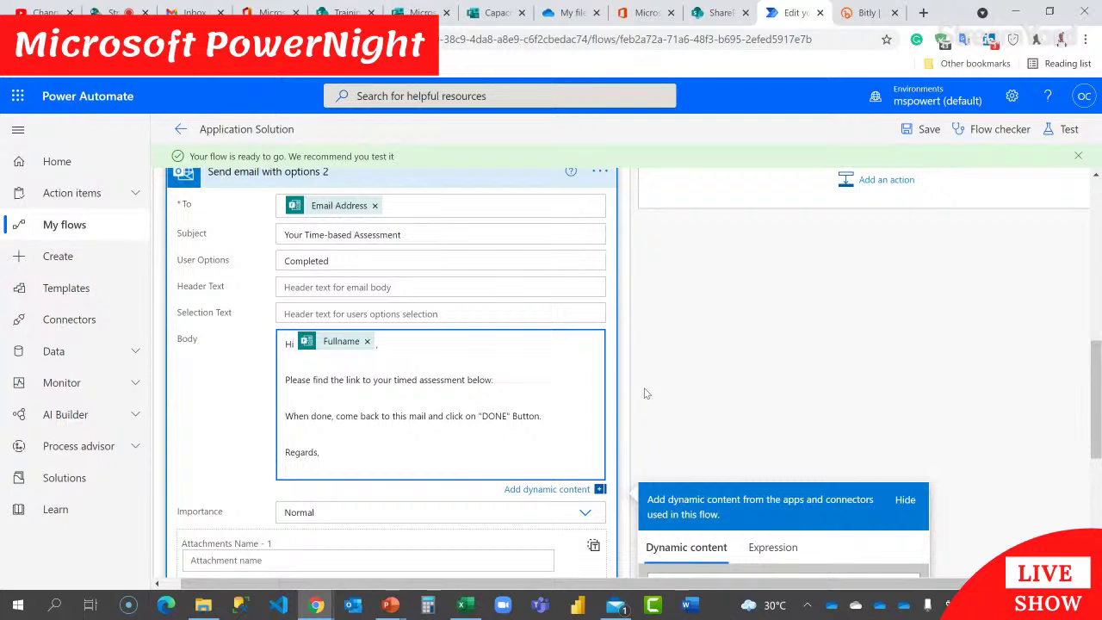
pyautogui.click(441, 349)
pyautogui.click(547, 416)
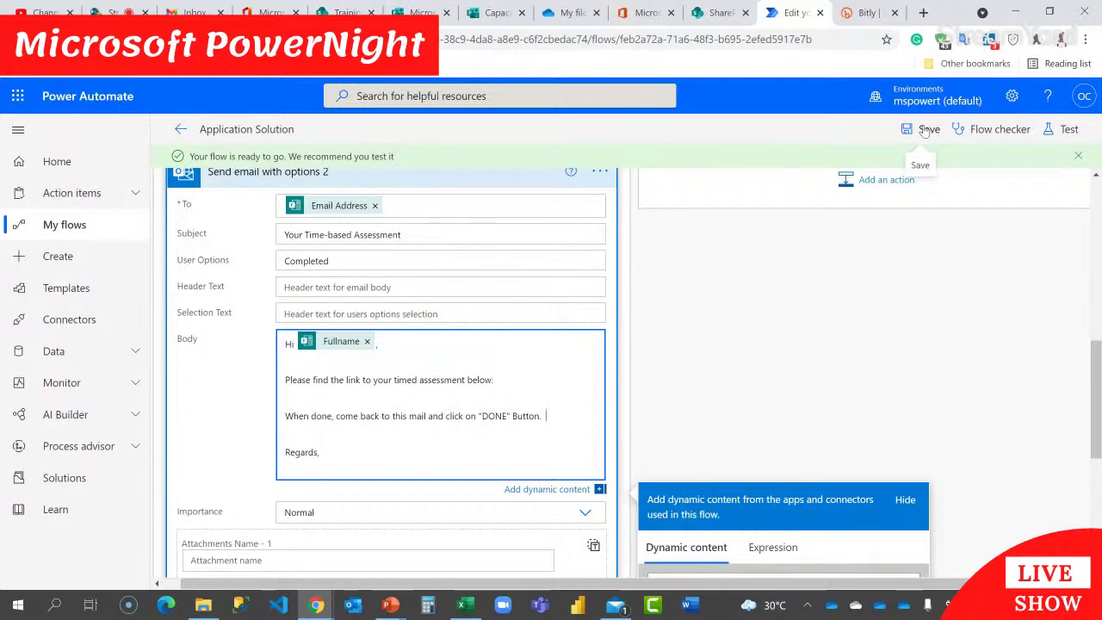
# Step: Save the flow and review the send-email step's body
pyautogui.click(924, 130)
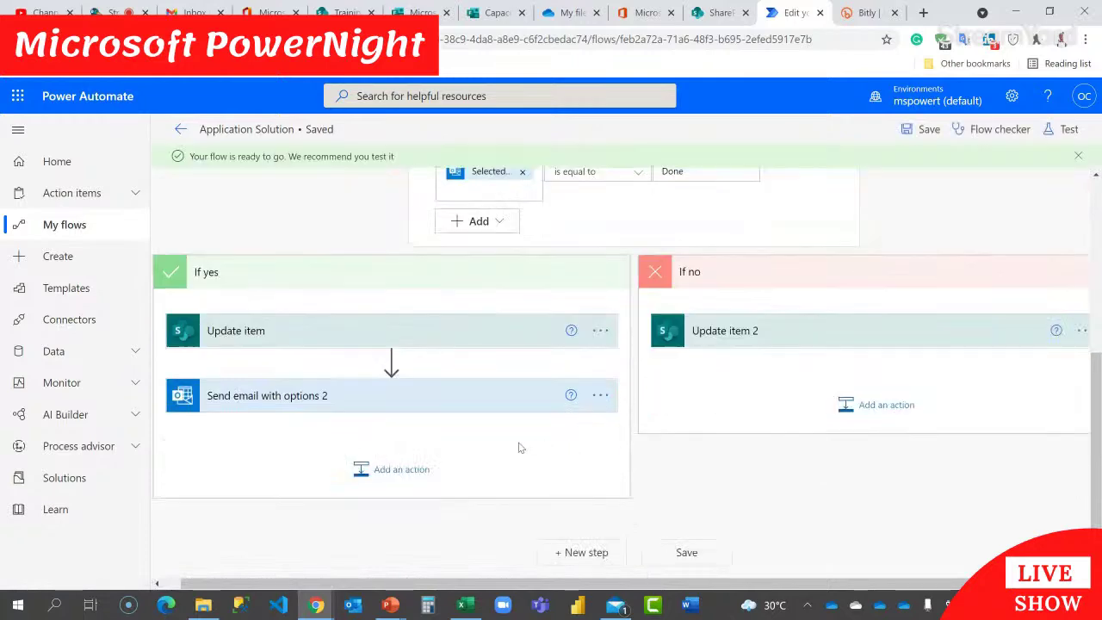
pyautogui.click(479, 402)
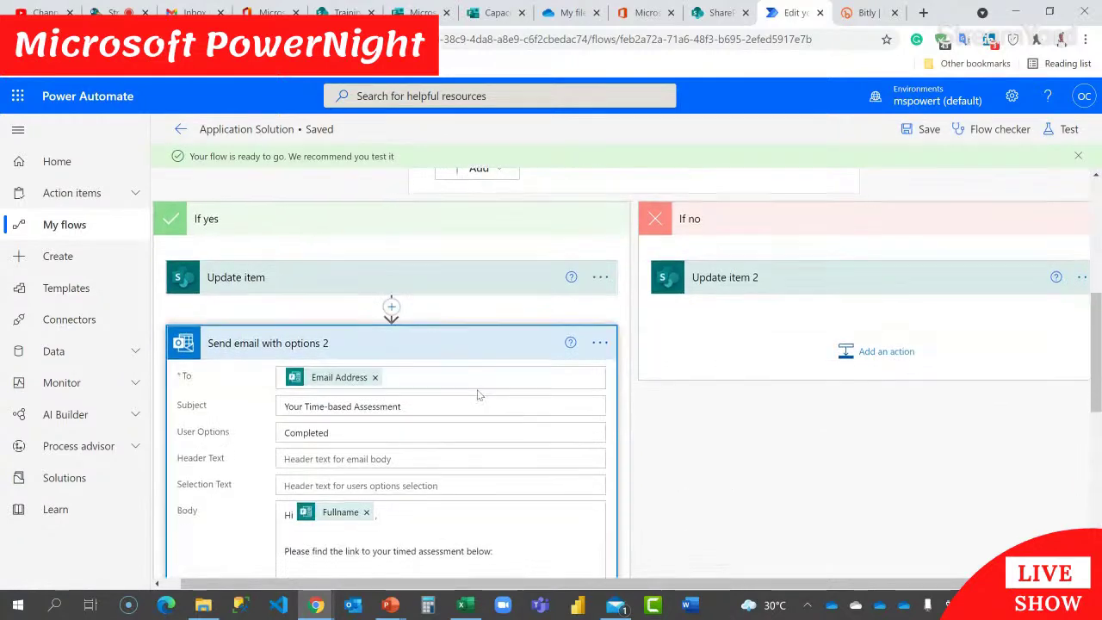
pyautogui.scroll(-2, 478, 401)
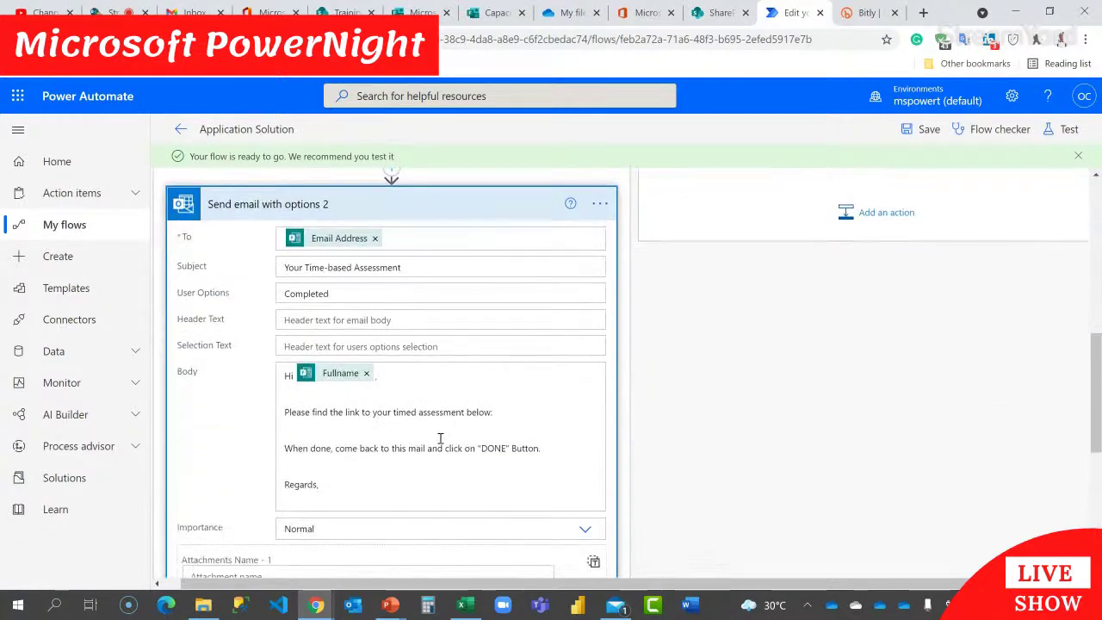
pyautogui.click(374, 461)
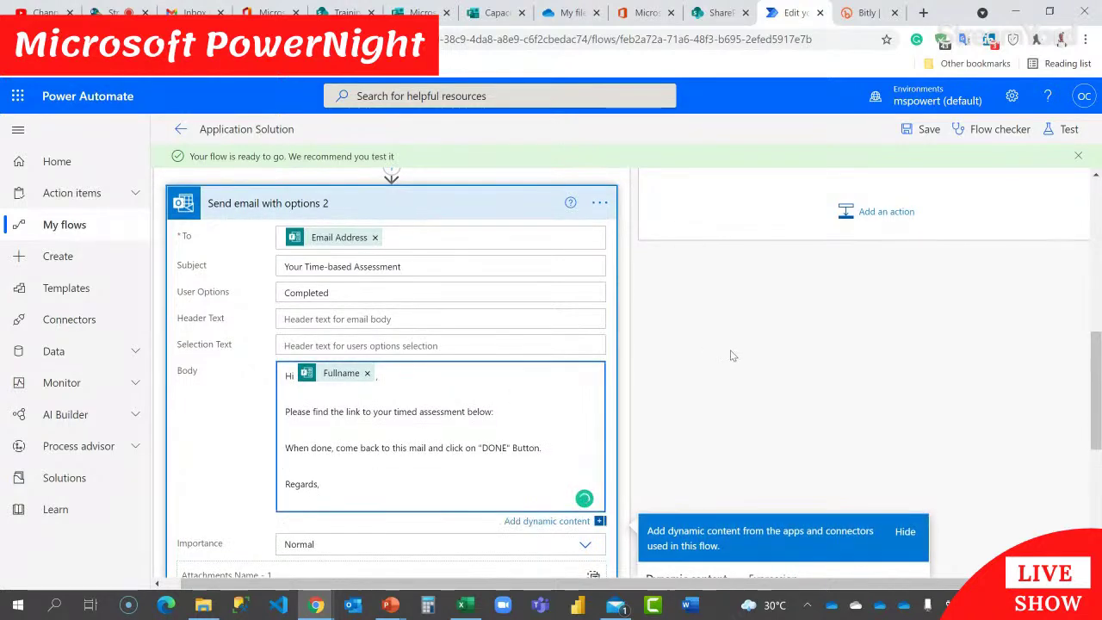
pyautogui.click(466, 200)
pyautogui.click(466, 200)
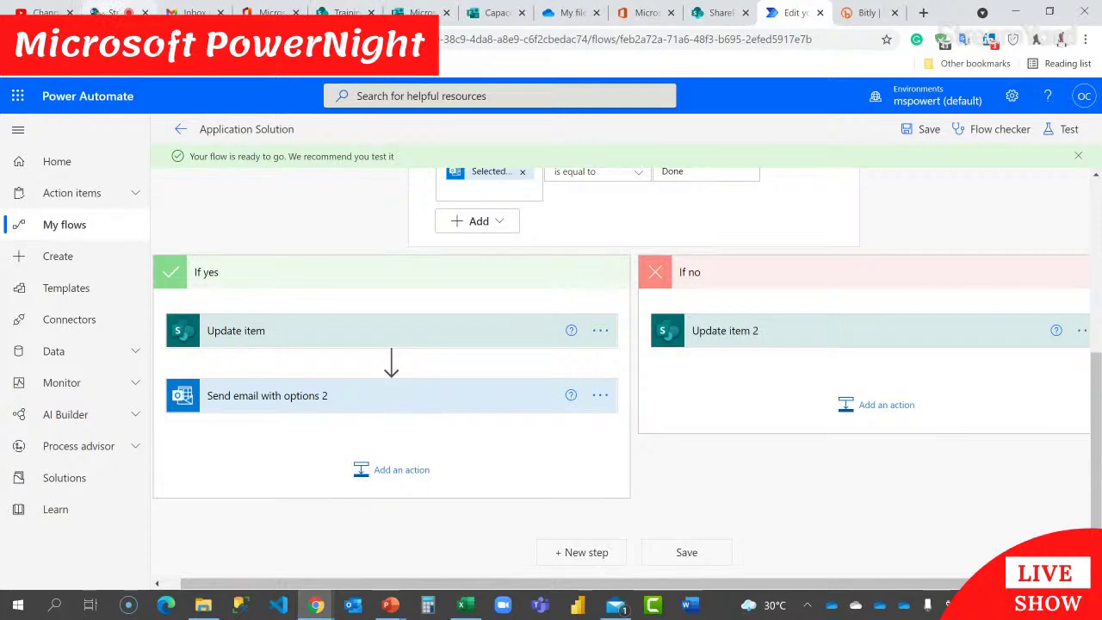
# Step: Move through the browser tabs via OneDrive to Microsoft Forms
pyautogui.click(119, 13)
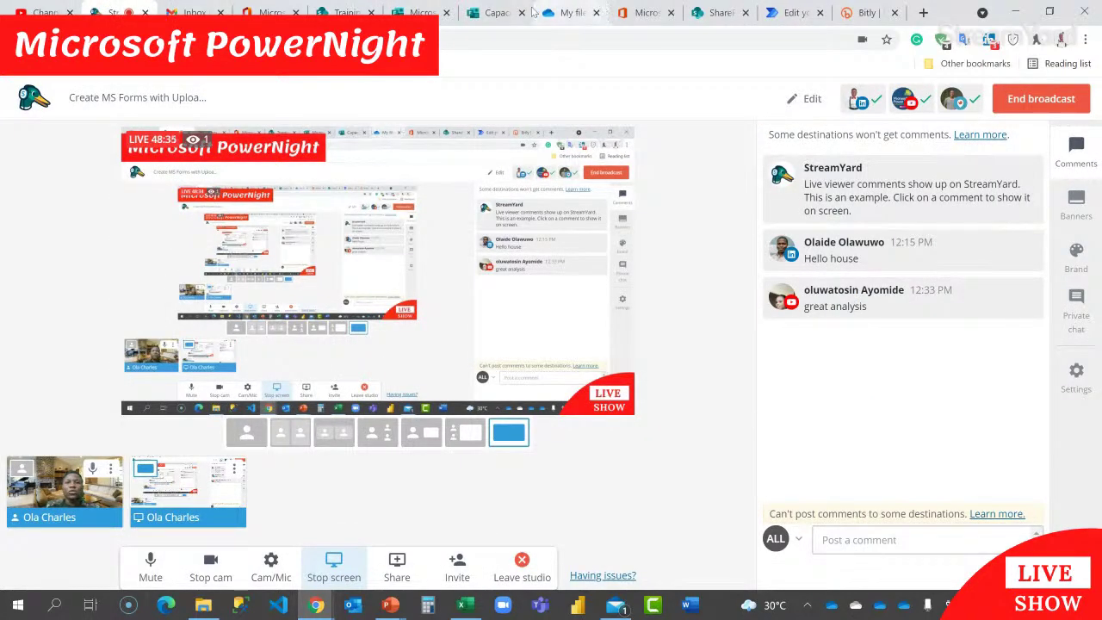
pyautogui.click(559, 13)
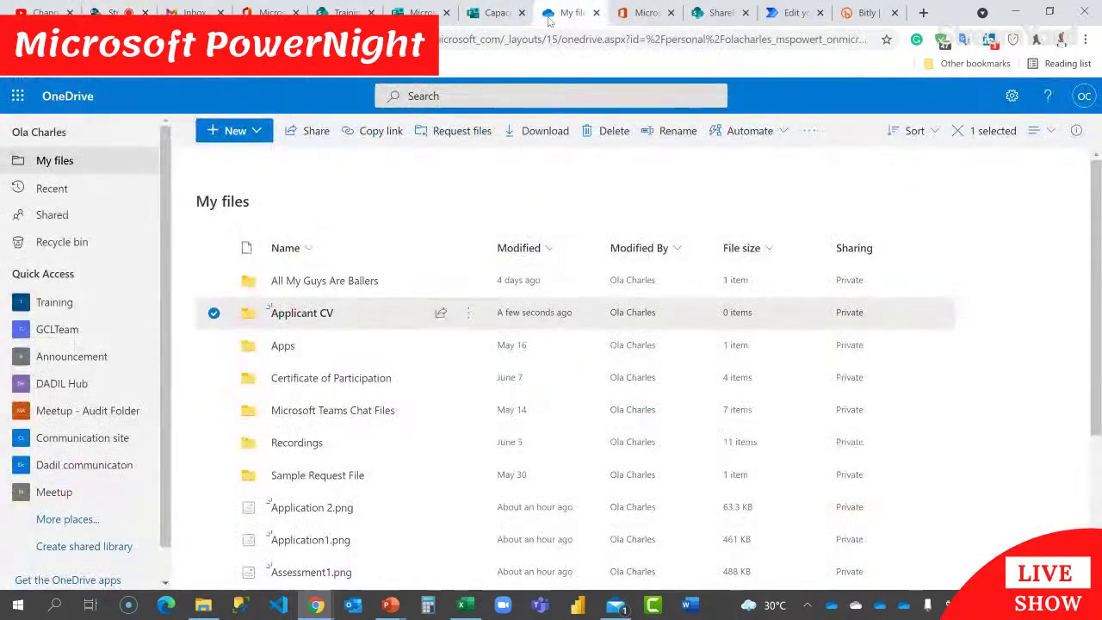
pyautogui.click(455, 16)
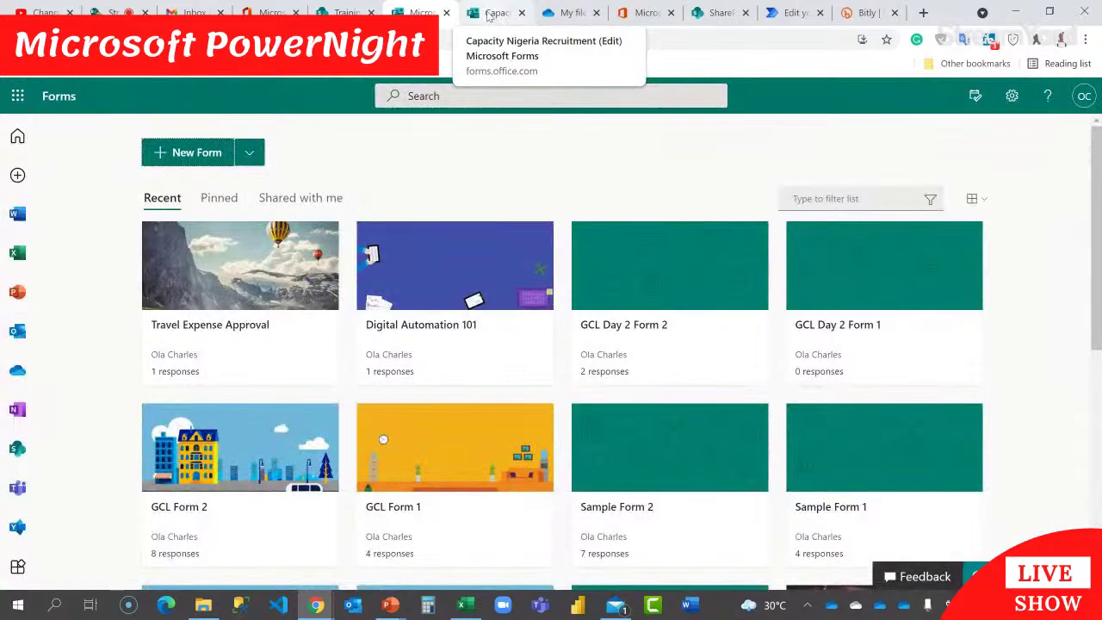
# Step: Open the Capacity Nigeria Recruitment form and preview it as a respondent
pyautogui.click(489, 16)
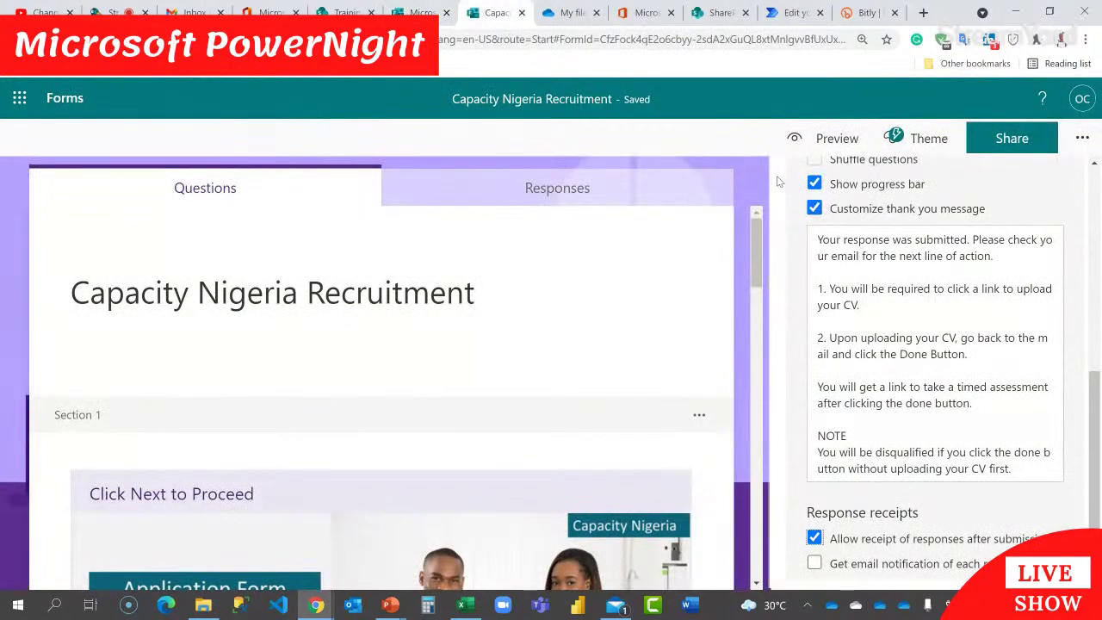
pyautogui.scroll(5, 775, 182)
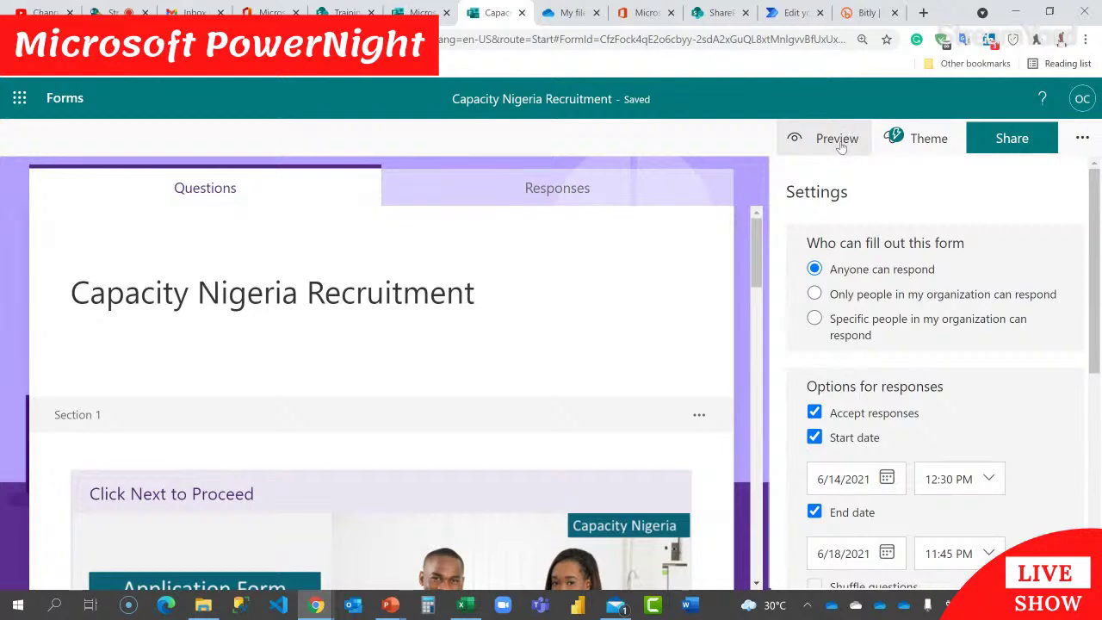
pyautogui.click(189, 12)
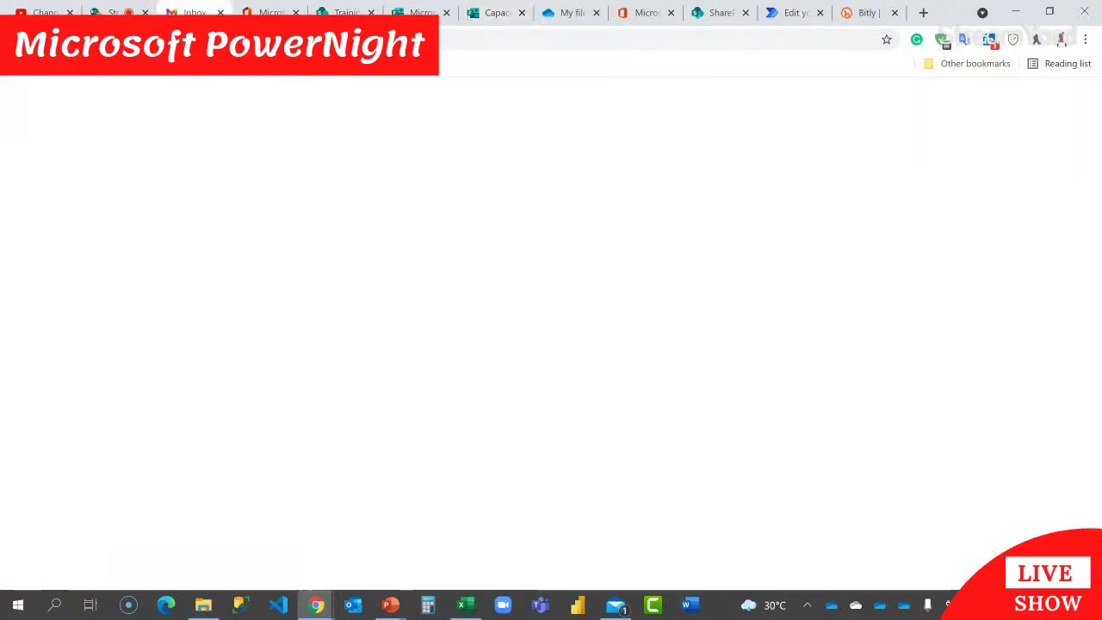
pyautogui.click(495, 12)
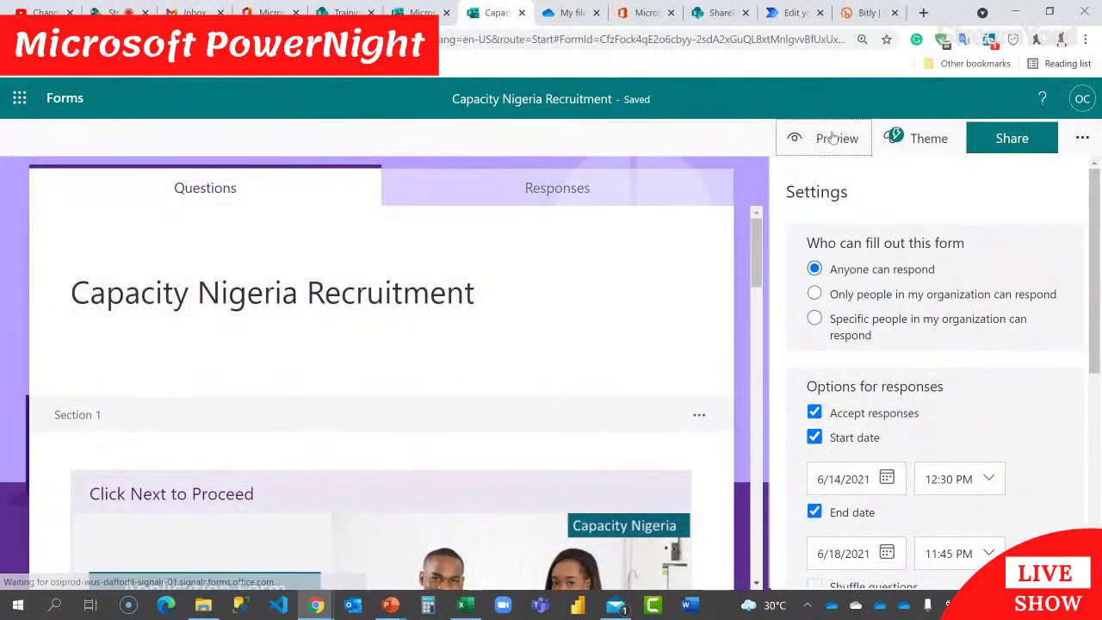
pyautogui.click(835, 139)
pyautogui.scroll(-3, 418, 255)
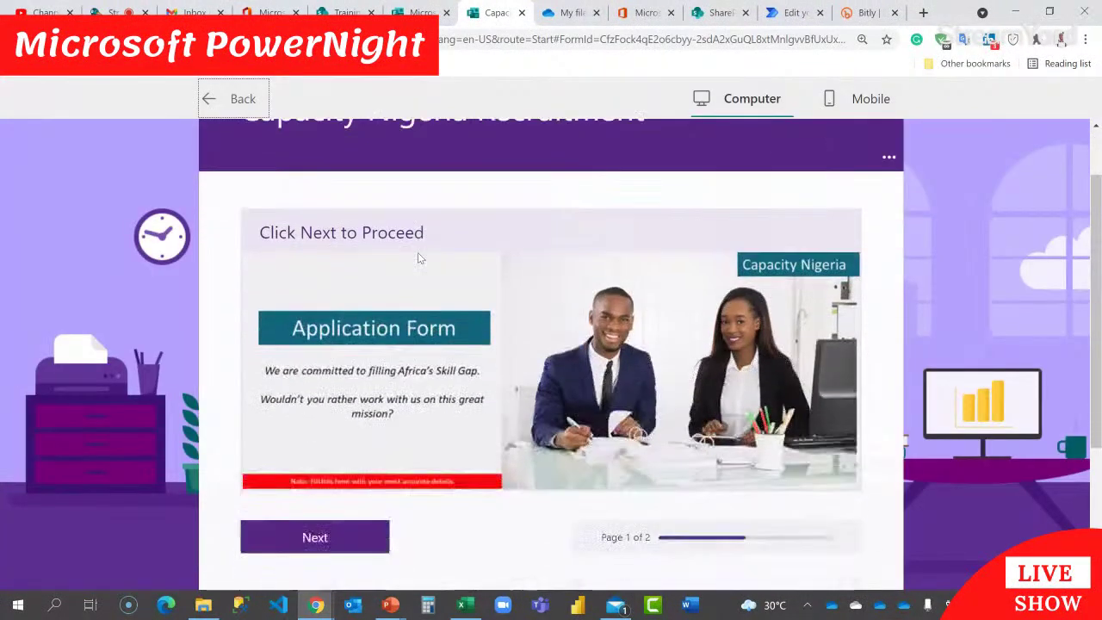
# Step: On the applicant details page, enter the applicant's full name and e-mail address
pyautogui.click(362, 315)
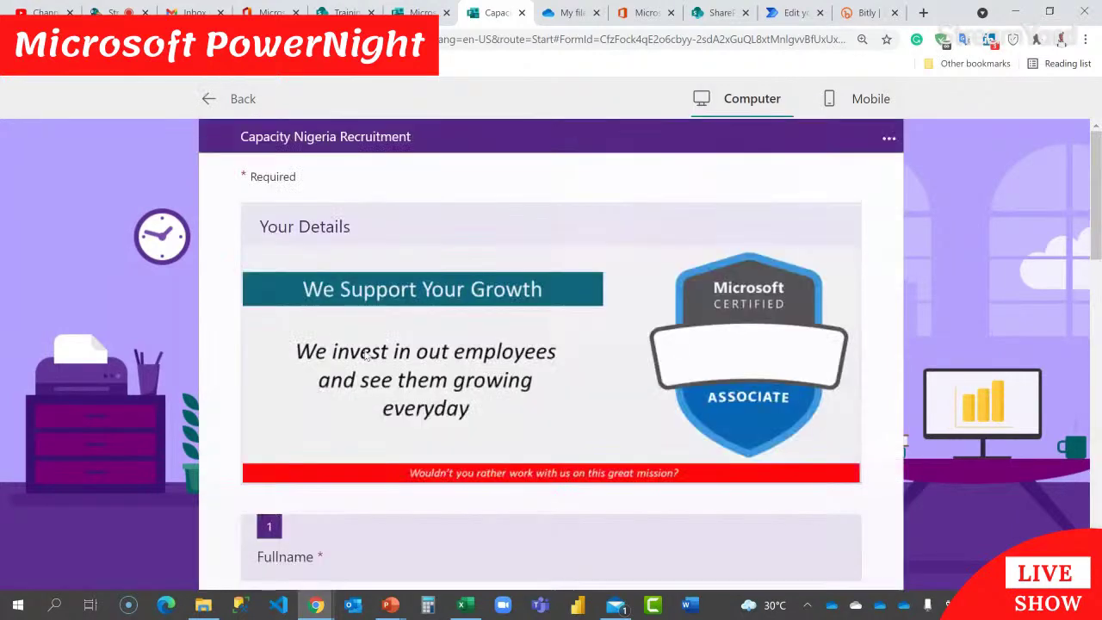
pyautogui.scroll(-2, 383, 411)
pyautogui.click(384, 390)
pyautogui.write('Ok')
pyautogui.press('BackSpace')
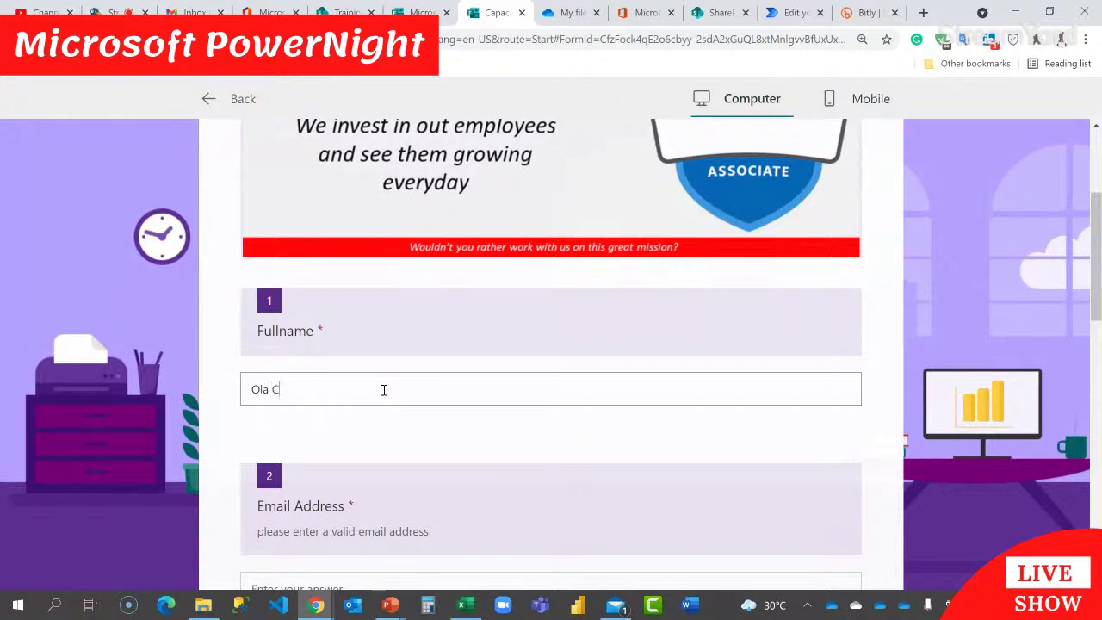
pyautogui.scroll(-2, 387, 389)
pyautogui.click(378, 445)
pyautogui.scroll(-2, 376, 445)
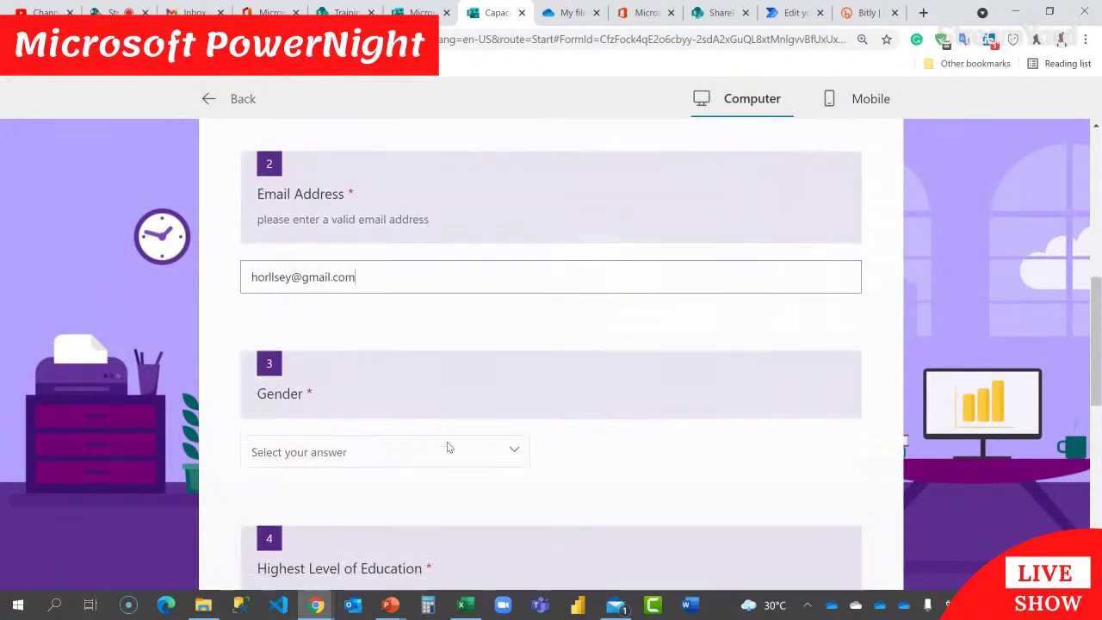
pyautogui.scroll(-2, 447, 447)
# Step: Choose Male as gender and First Degree as education level
pyautogui.click(455, 249)
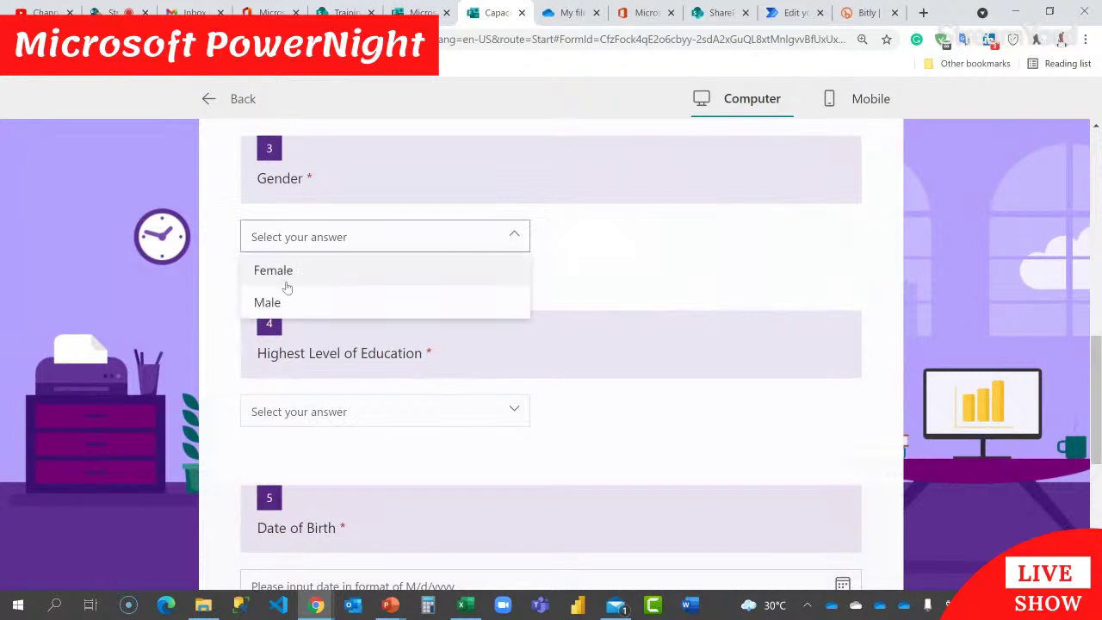
pyautogui.click(303, 304)
pyautogui.click(453, 414)
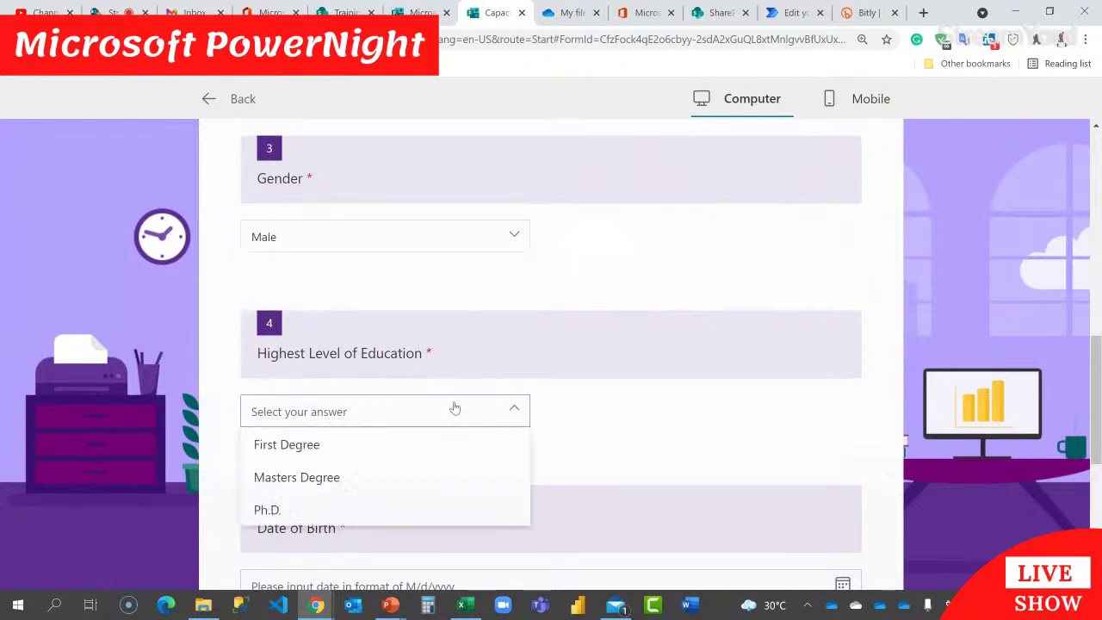
pyautogui.scroll(-1, 453, 397)
pyautogui.click(327, 372)
pyautogui.scroll(-2, 585, 357)
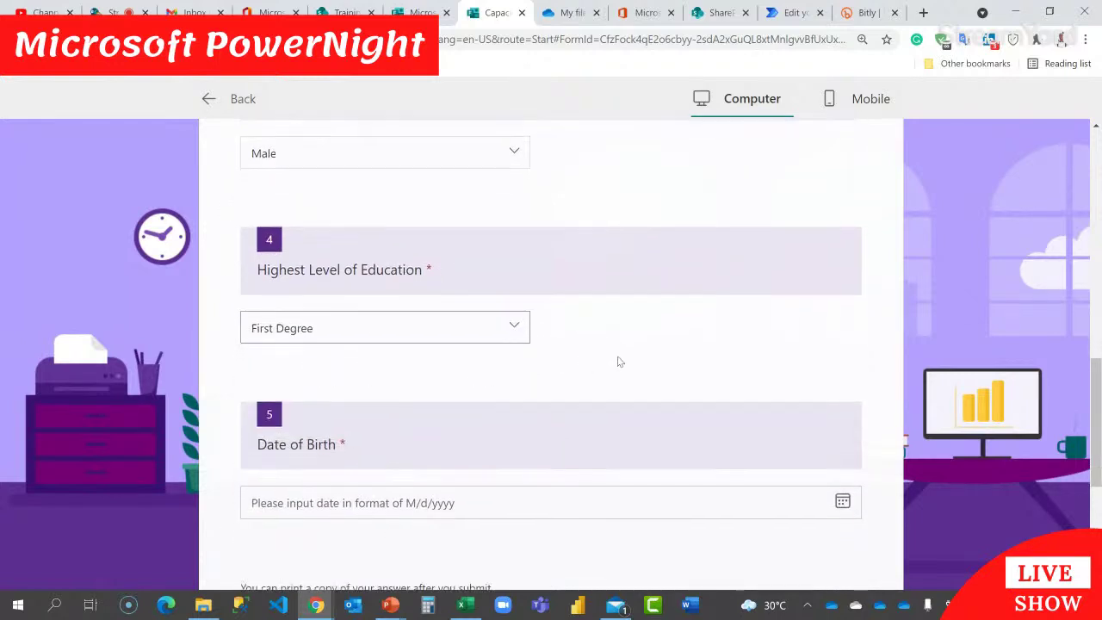
# Step: Set the Date of Birth to 6/14/2012 using the calendar picker
pyautogui.click(797, 362)
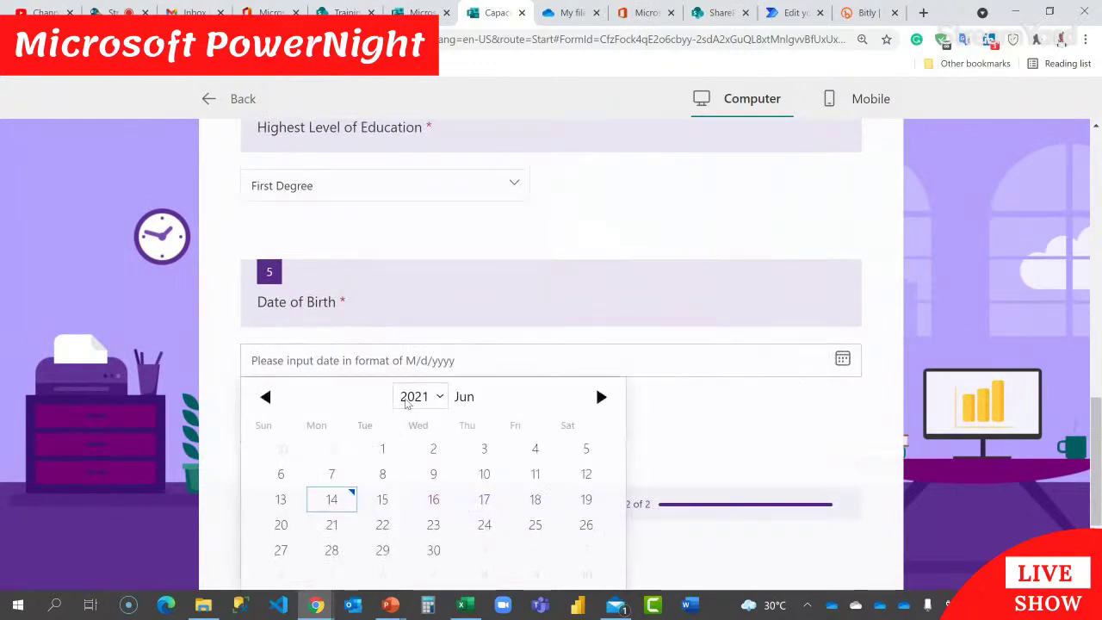
pyautogui.click(435, 398)
pyautogui.click(413, 153)
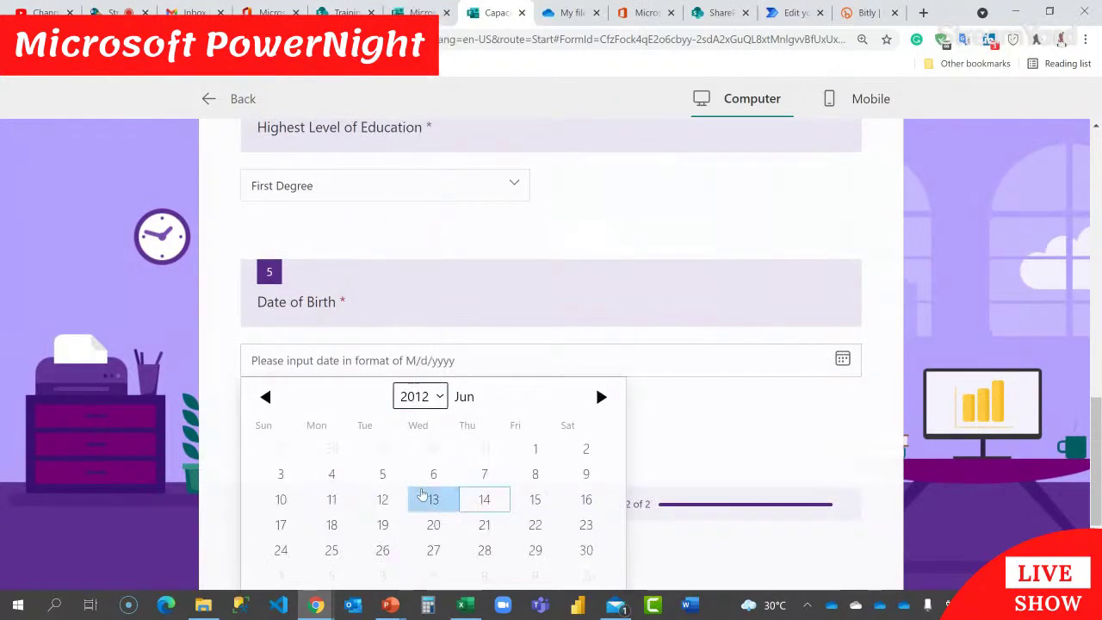
pyautogui.scroll(-1, 436, 474)
pyautogui.click(700, 386)
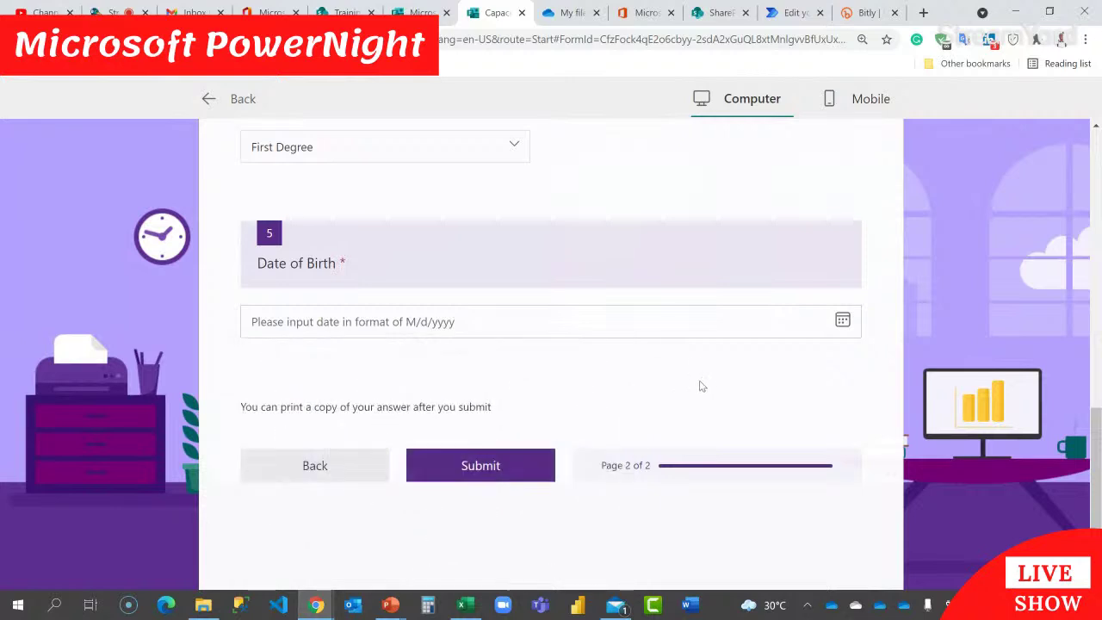
pyautogui.click(841, 320)
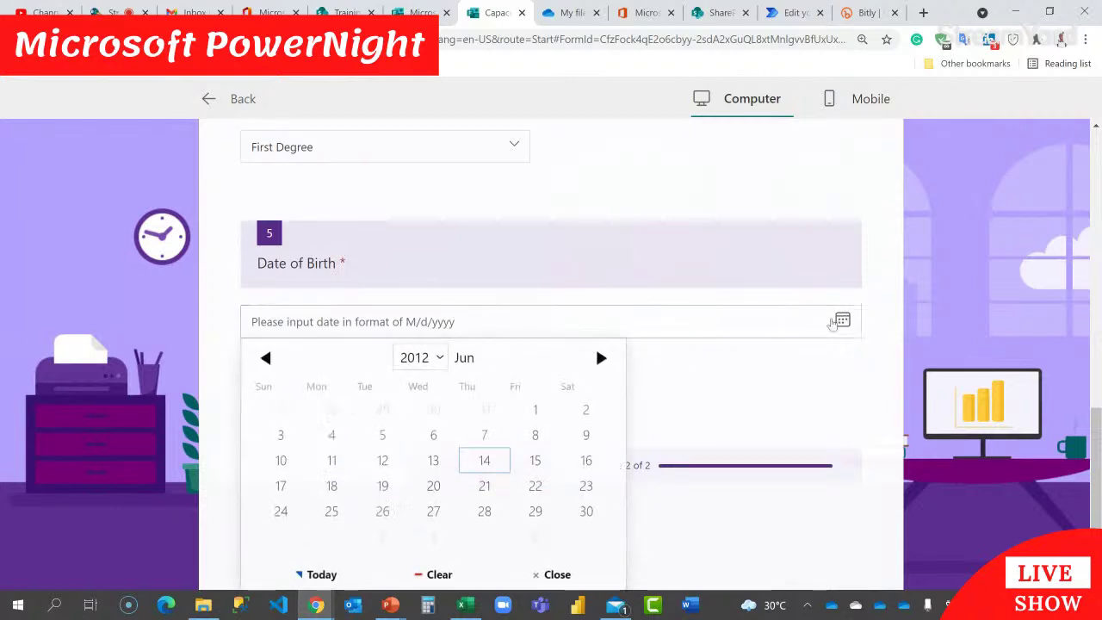
pyautogui.click(417, 357)
pyautogui.click(485, 460)
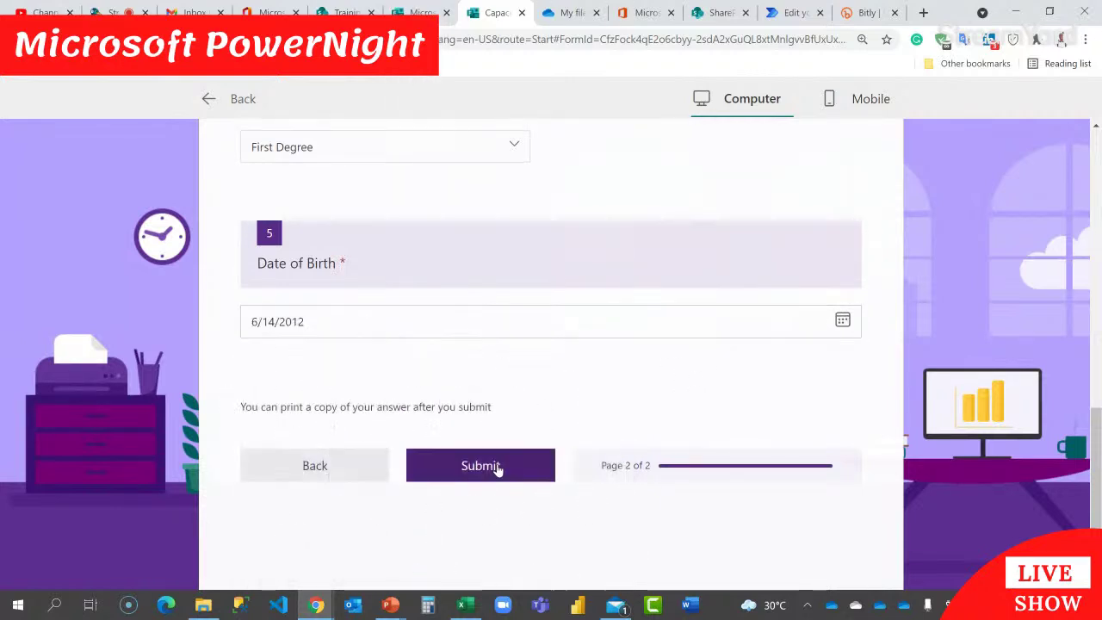
pyautogui.scroll(-2, 500, 469)
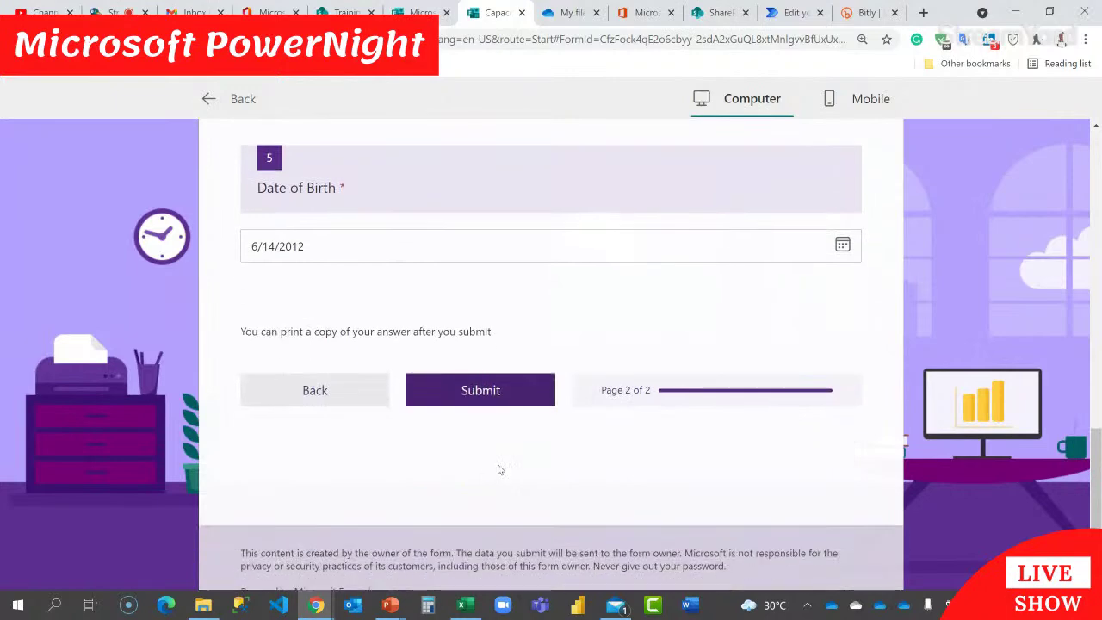
# Step: Submit the test application and read the Thanks page's CV-upload instructions
pyautogui.click(495, 392)
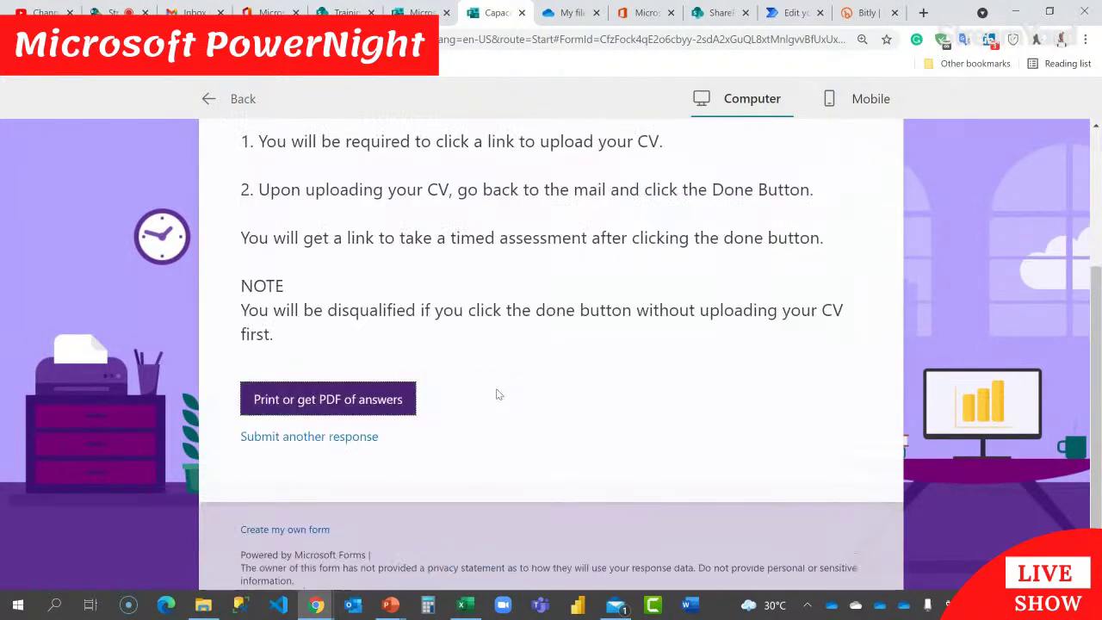
pyautogui.scroll(2, 510, 361)
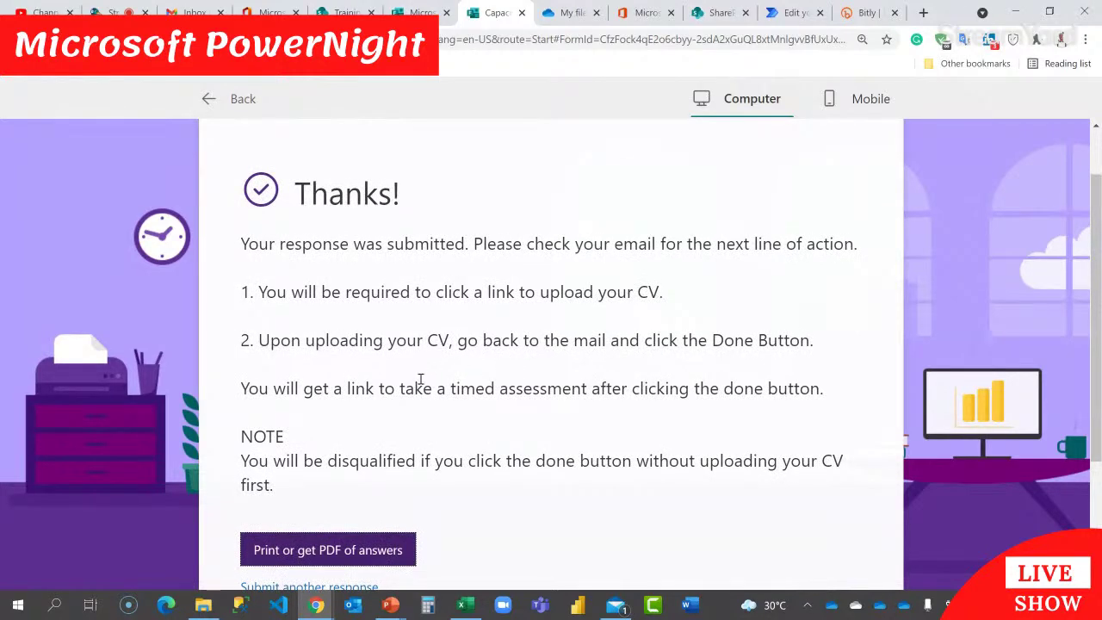
pyautogui.scroll(-2, 408, 330)
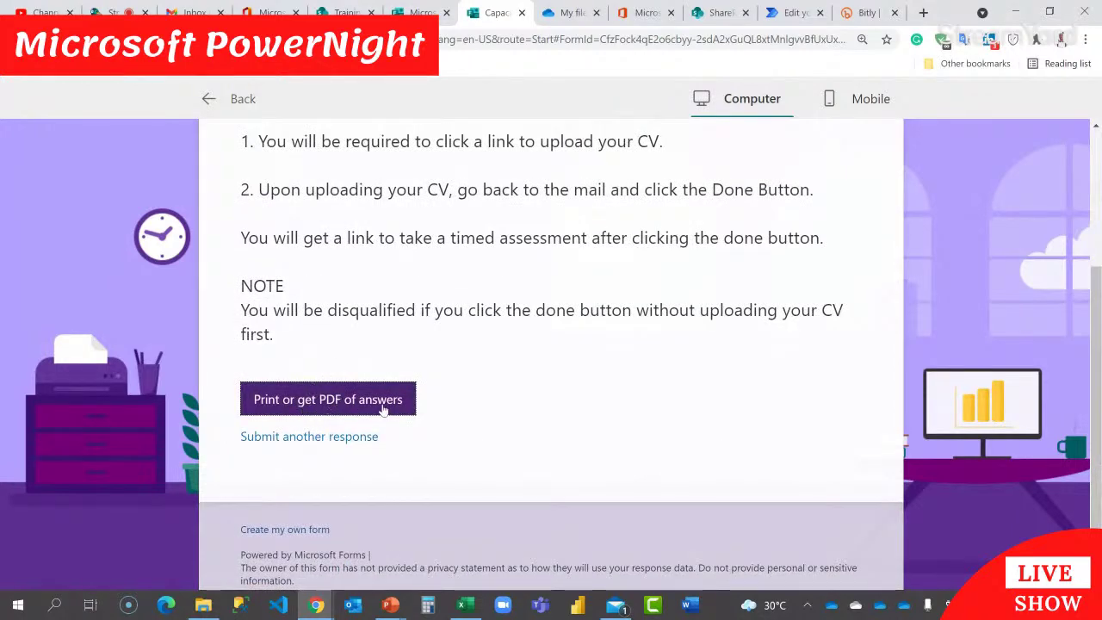
pyautogui.scroll(2, 494, 377)
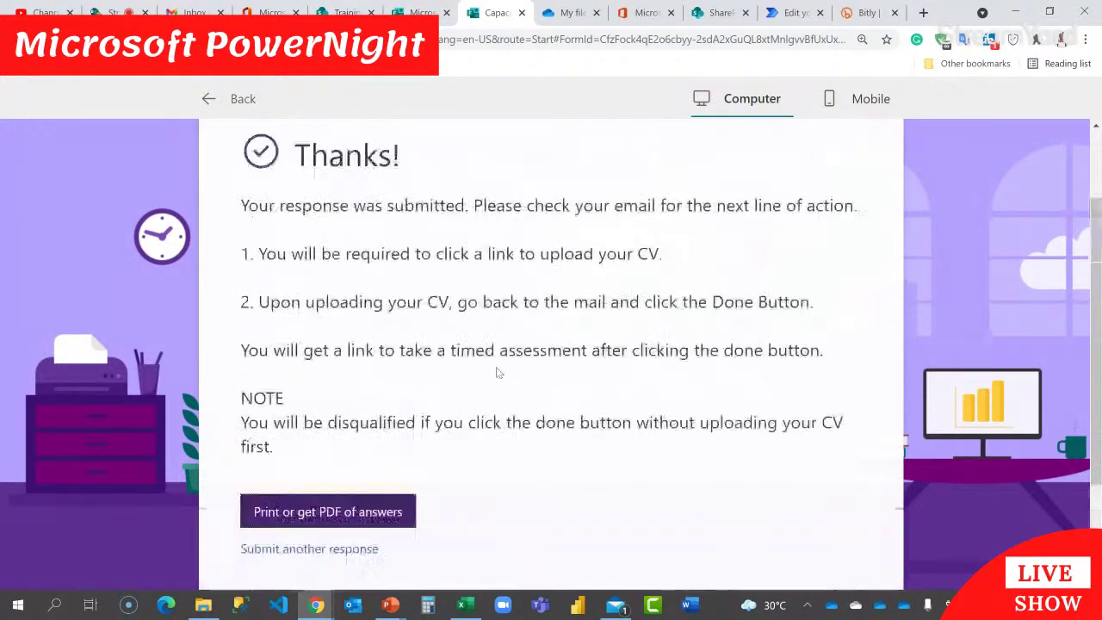
pyautogui.scroll(1, 496, 372)
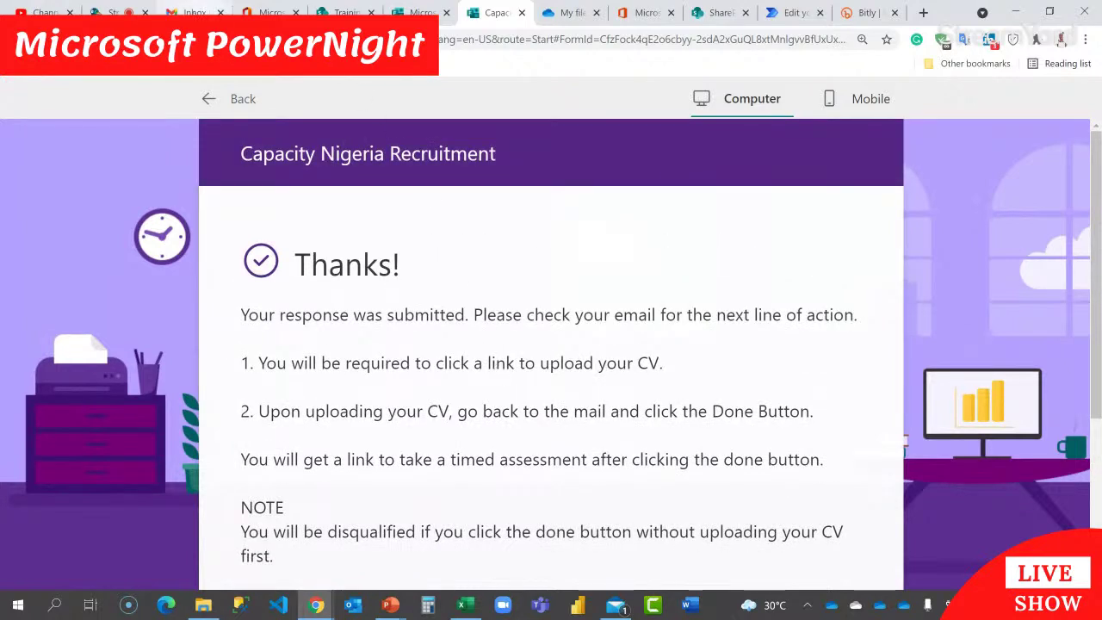
pyautogui.click(794, 12)
# Step: Inspect the 12:49 PM run, then check the new Applicant CV list item and Gmail
pyautogui.click(178, 130)
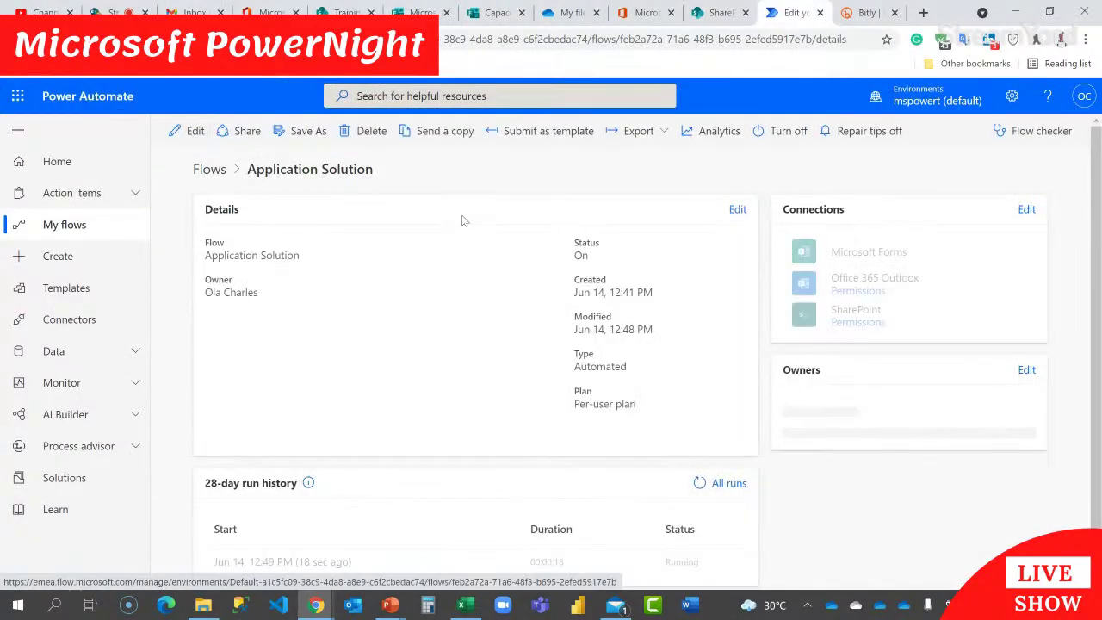
pyautogui.click(322, 554)
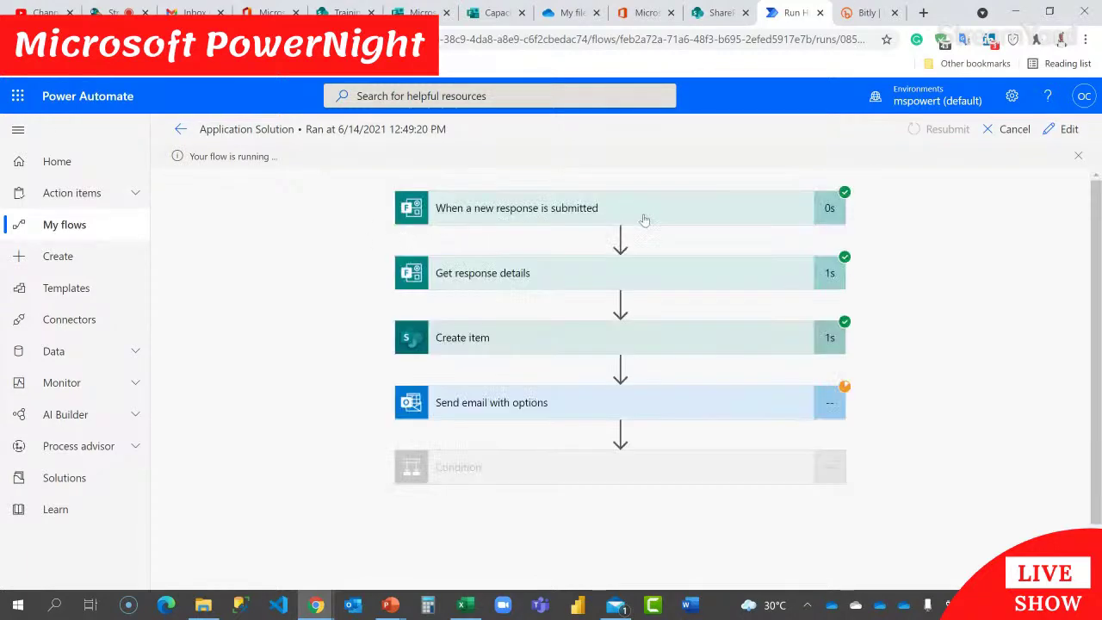
pyautogui.scroll(-1, 647, 337)
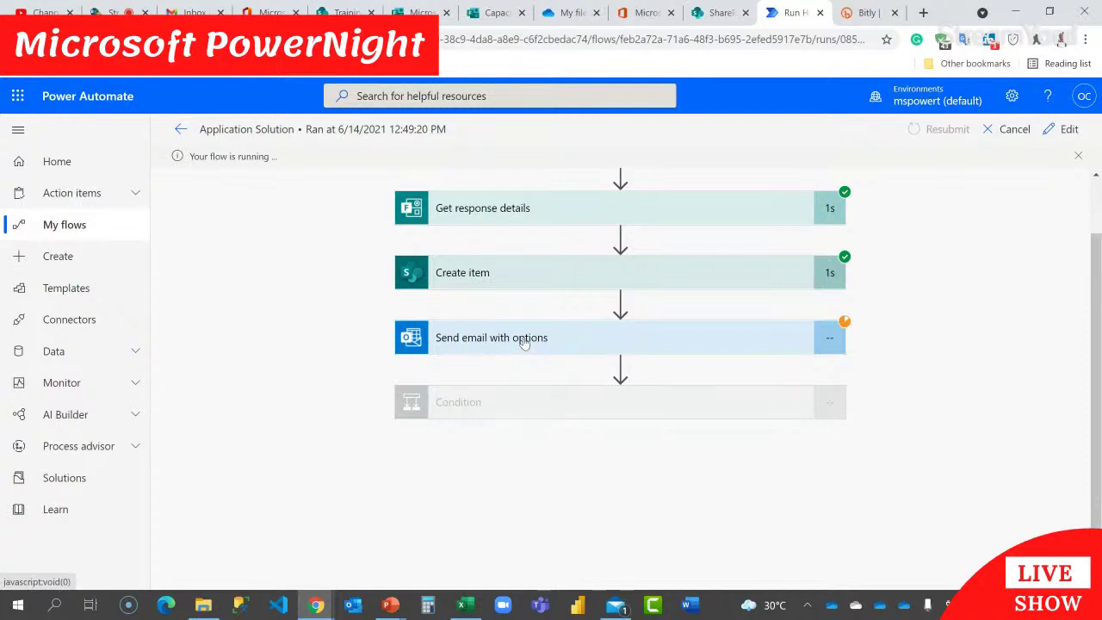
pyautogui.click(345, 12)
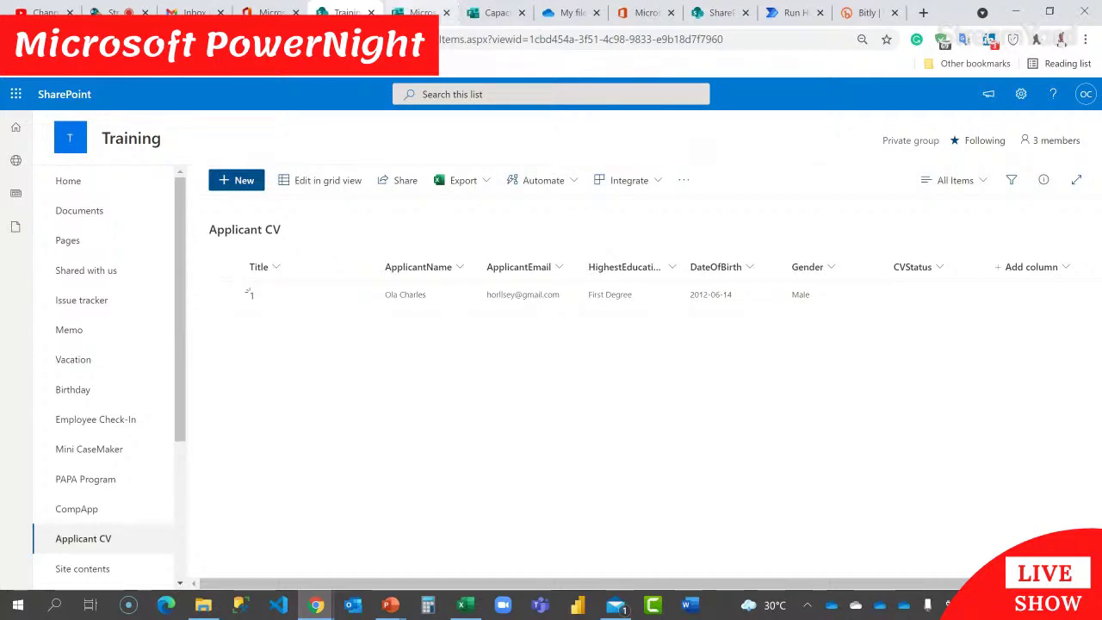
pyautogui.click(194, 12)
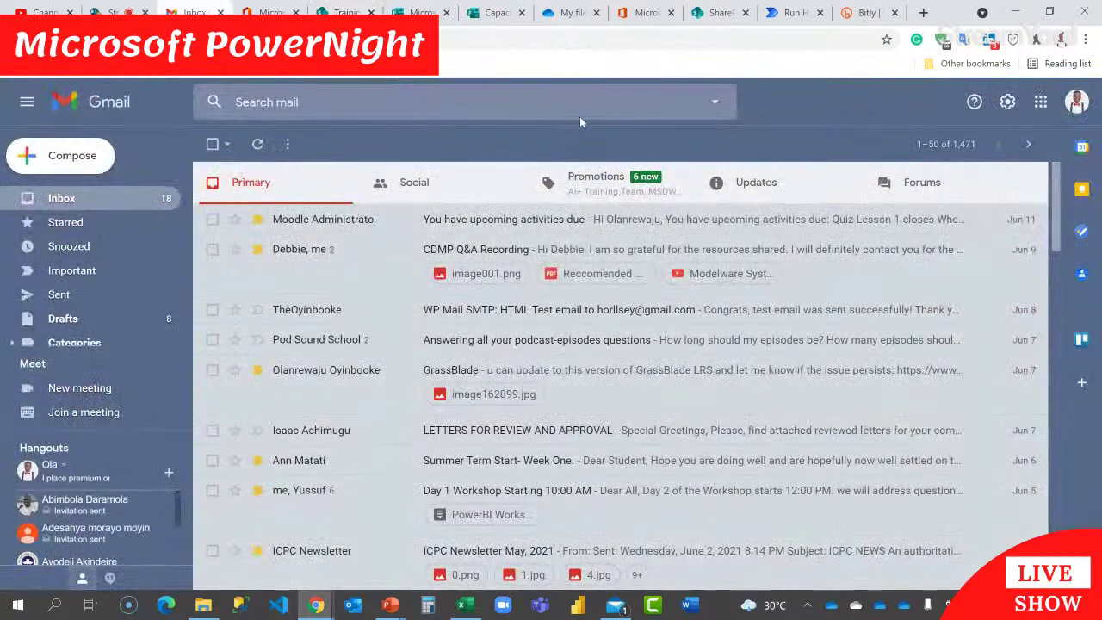
# Step: Refresh Gmail, open 'Kindly Upload Your CV' and follow its bit.ly upload link
pyautogui.click(258, 145)
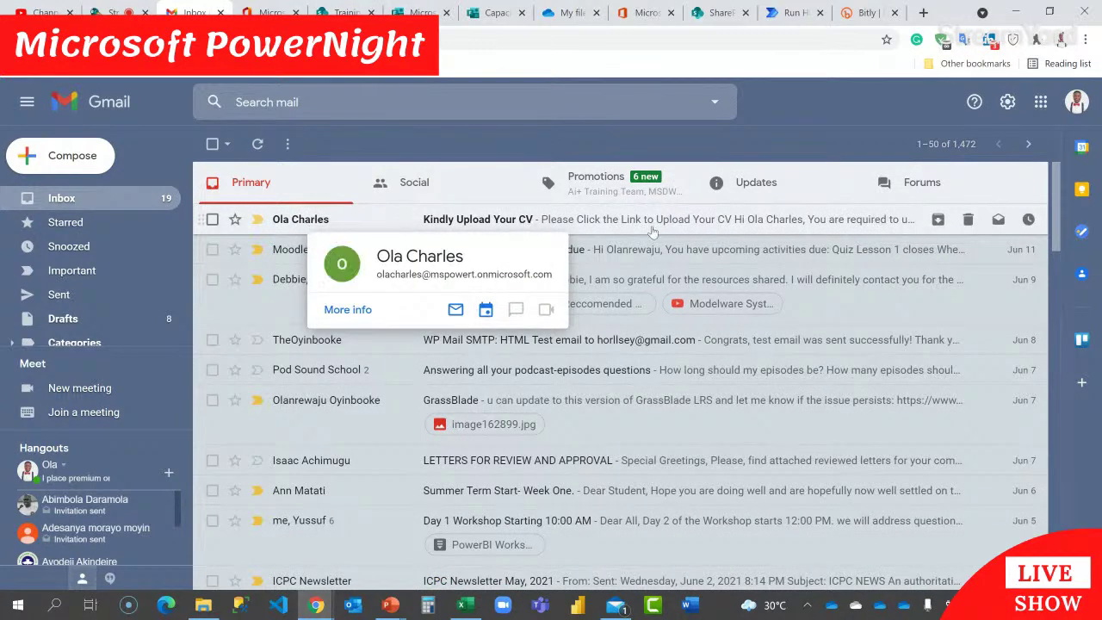
pyautogui.click(496, 225)
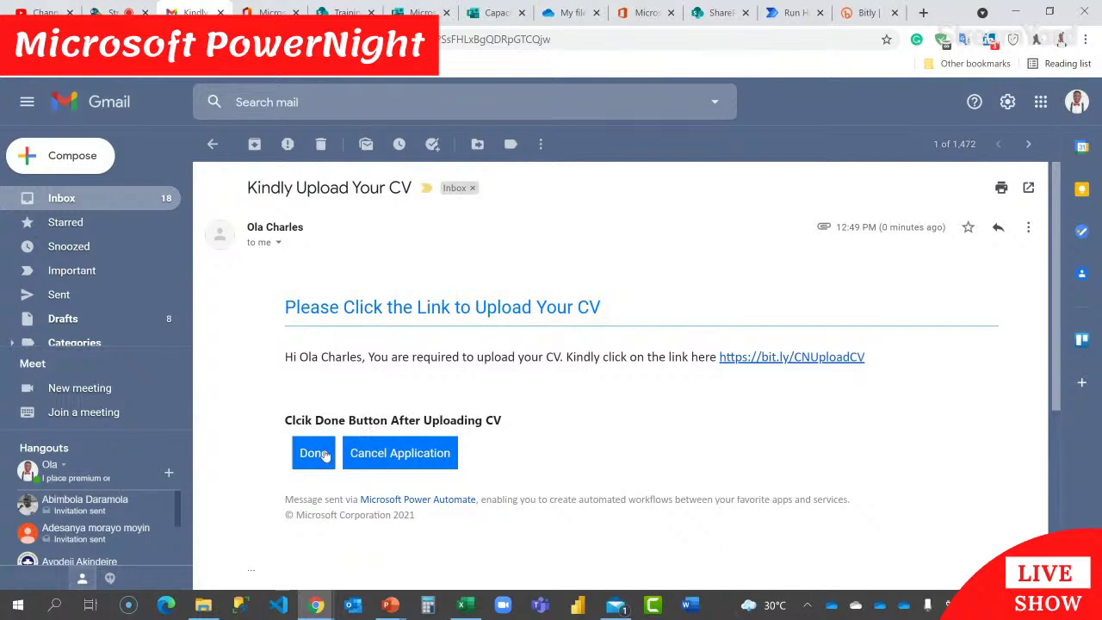
pyautogui.click(783, 357)
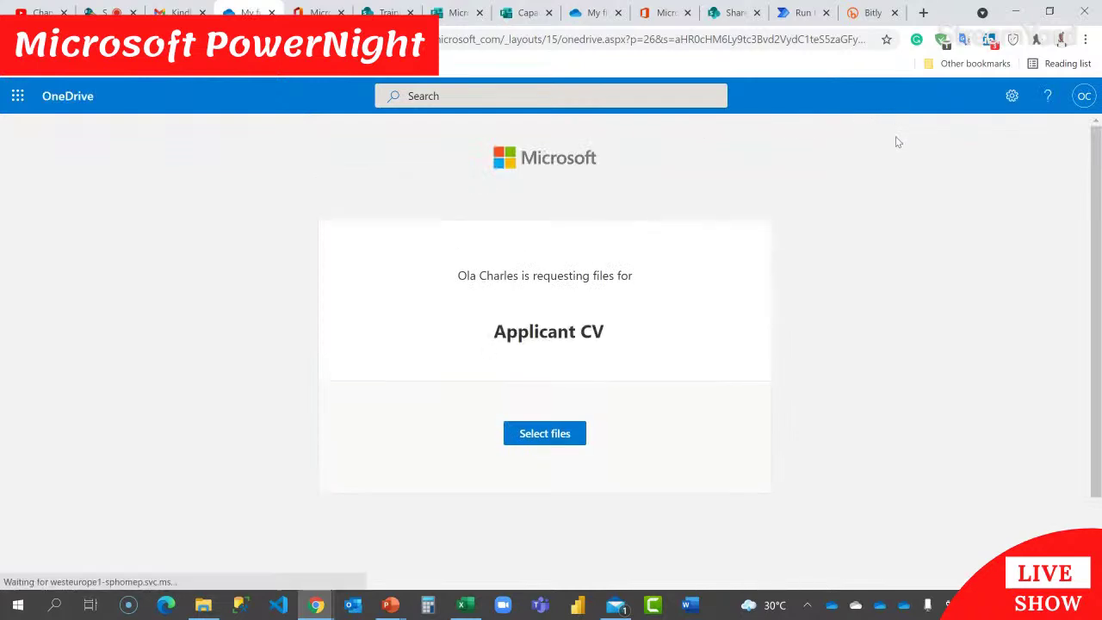
# Step: Check the signed-in account on the Applicant CV file request page, then close it
pyautogui.click(1083, 99)
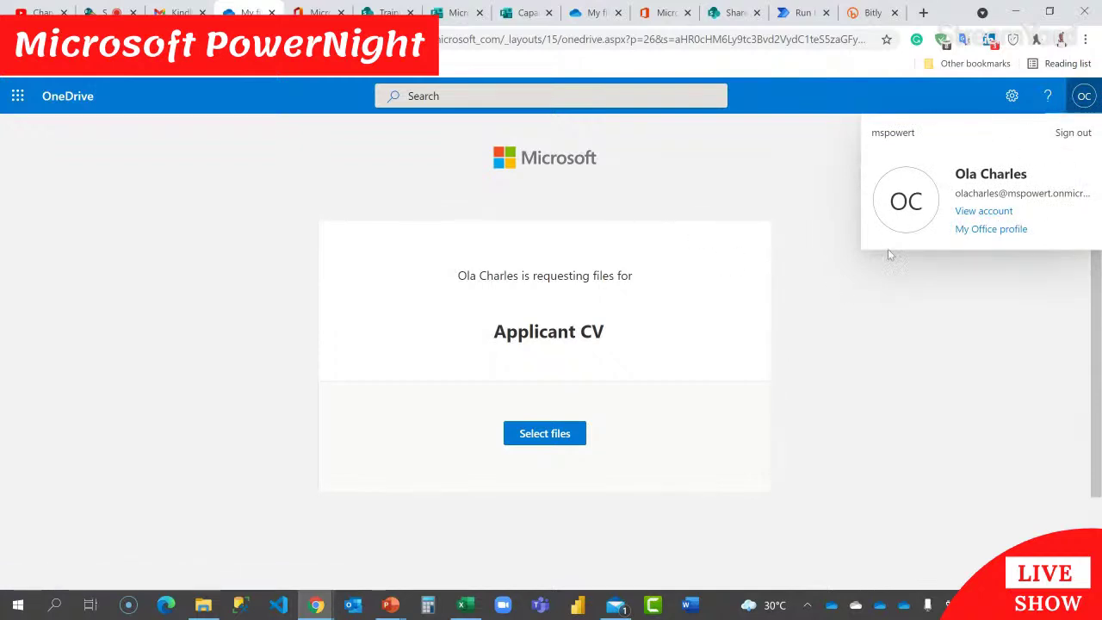
pyautogui.click(731, 173)
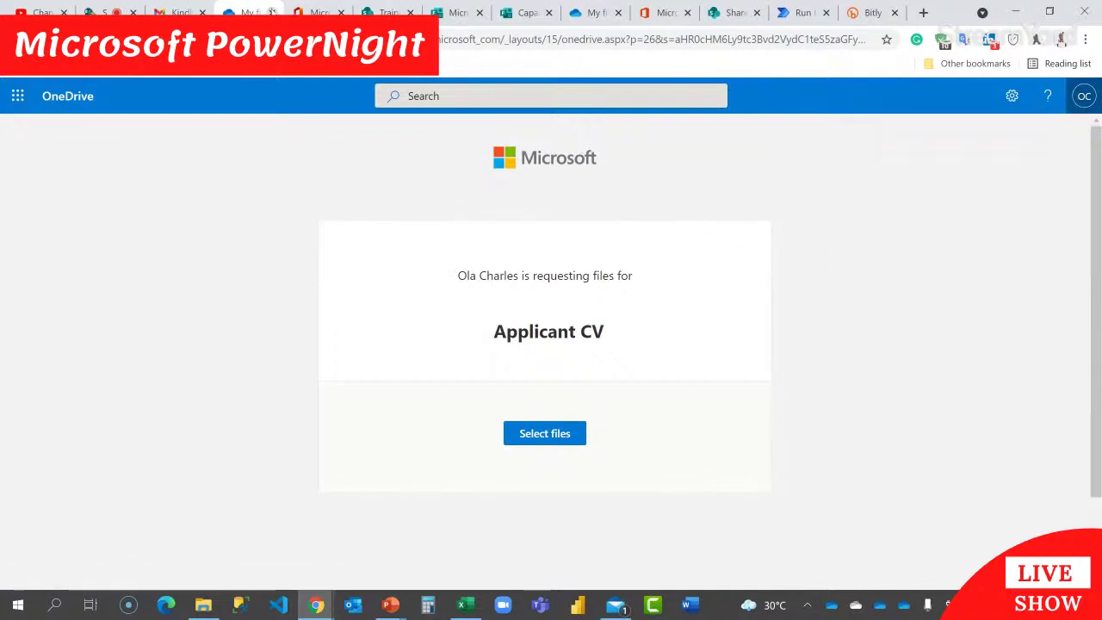
pyautogui.click(271, 12)
pyautogui.rightClick(798, 358)
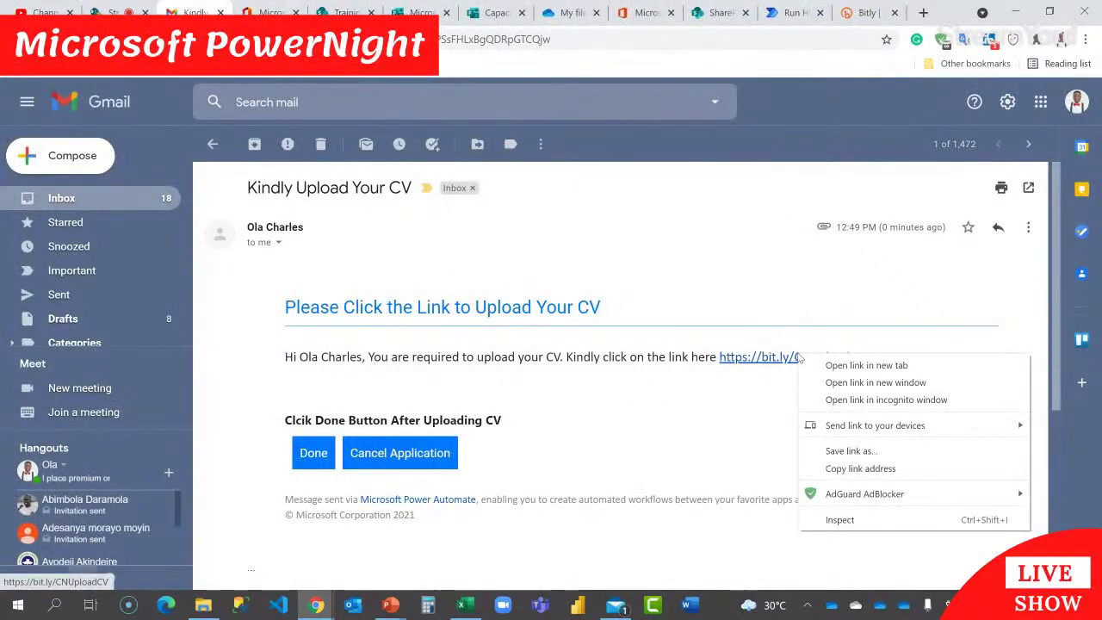
pyautogui.click(849, 468)
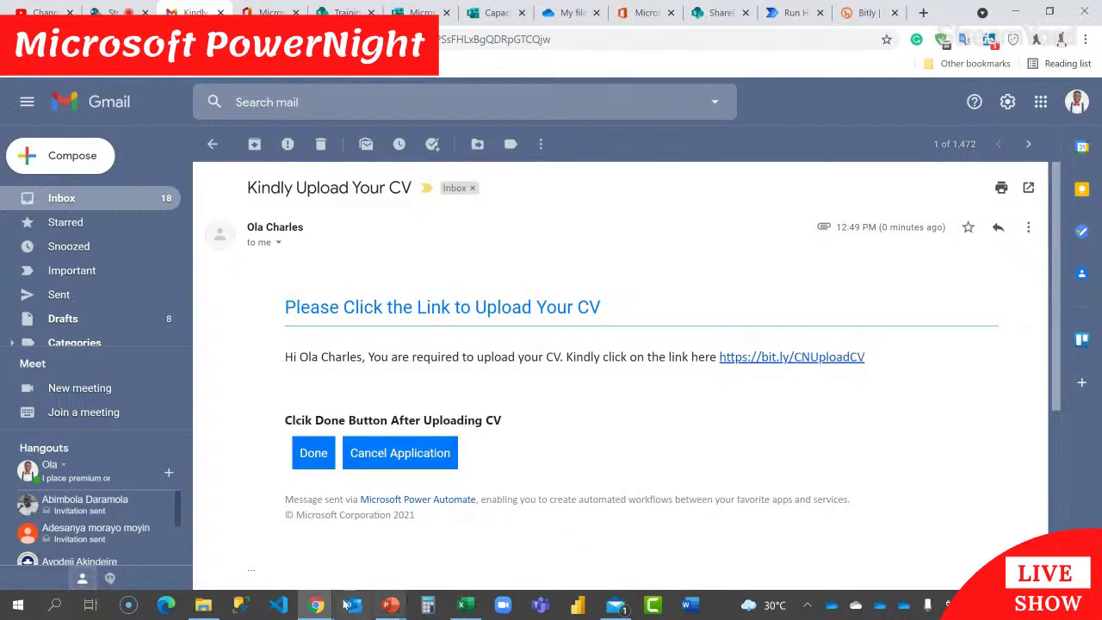
pyautogui.moveTo(318, 606)
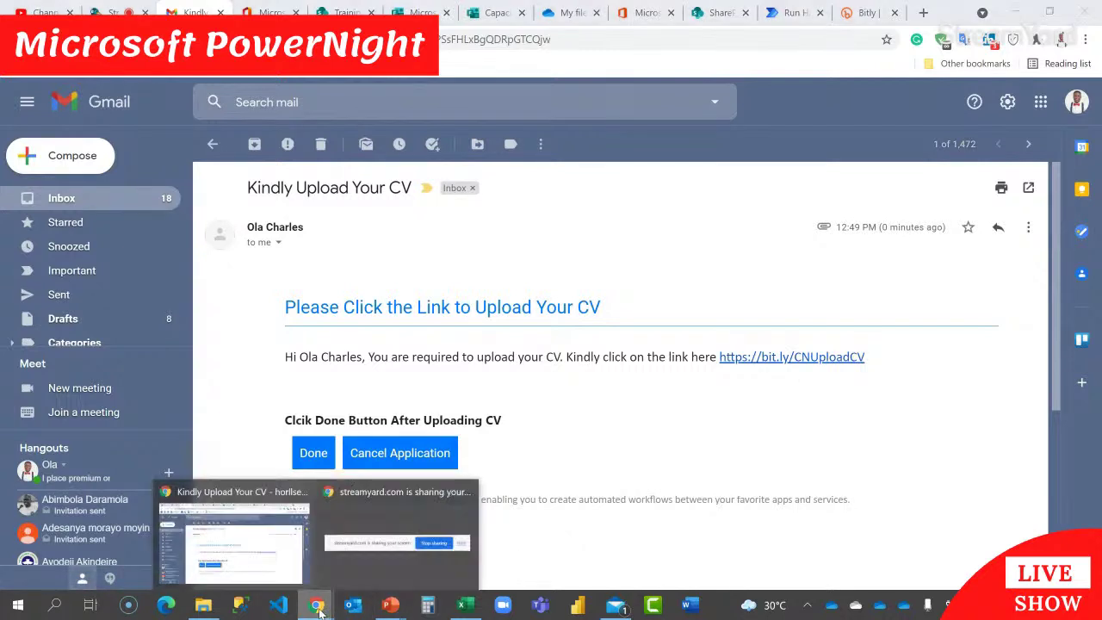
pyautogui.rightClick(325, 608)
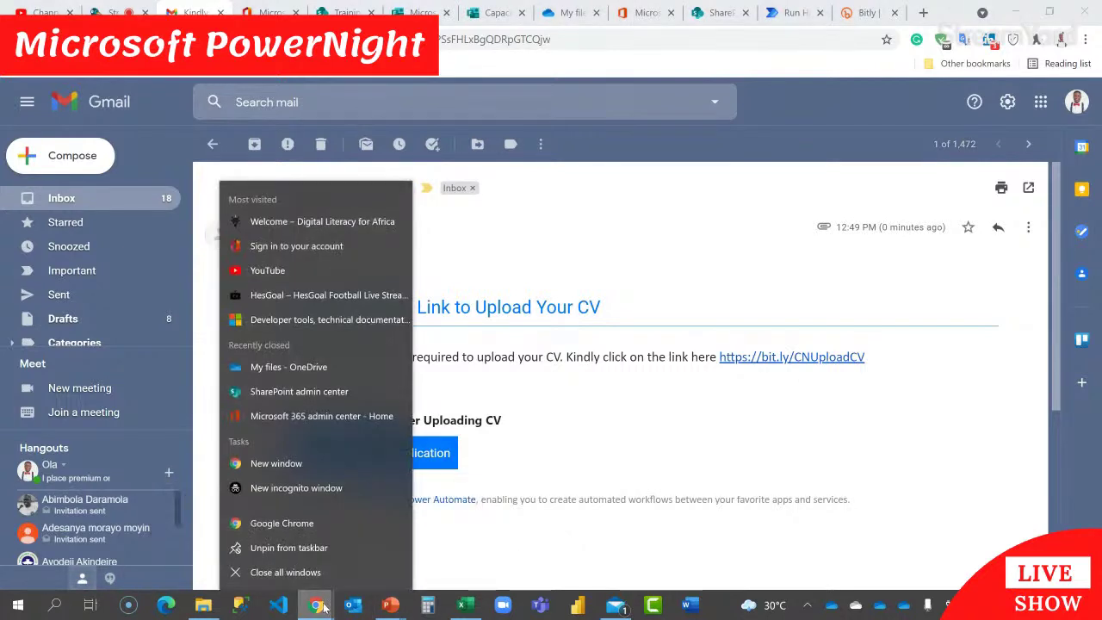
pyautogui.click(296, 487)
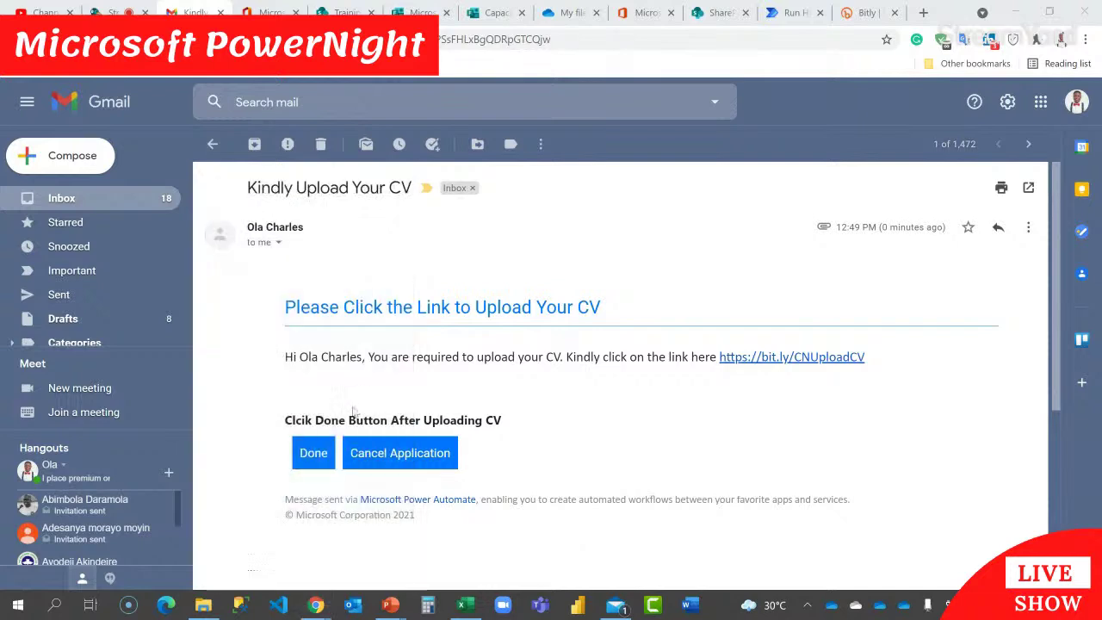
pyautogui.press('Return')
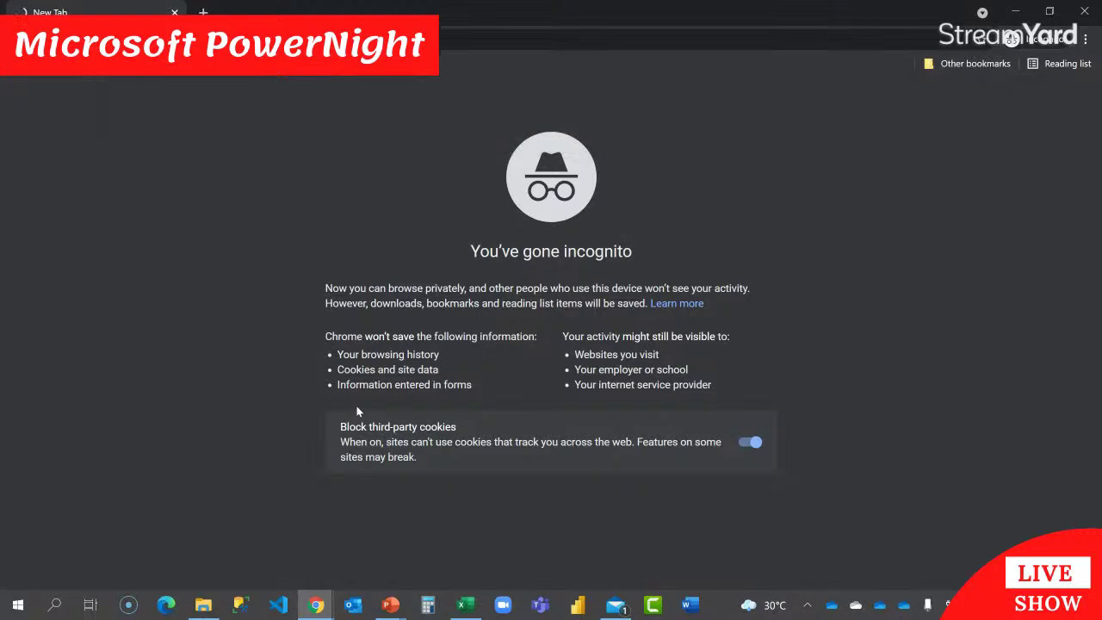
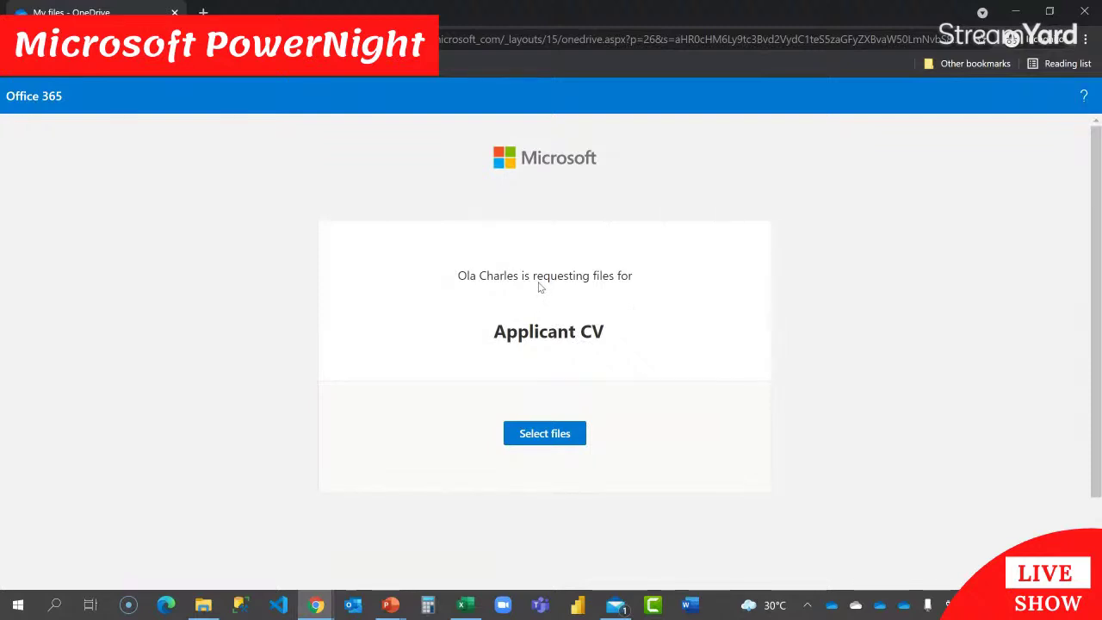
# Step: Pick Travel Payment Memo from the Desktop and attach it to the Applicant CV request
pyautogui.click(572, 436)
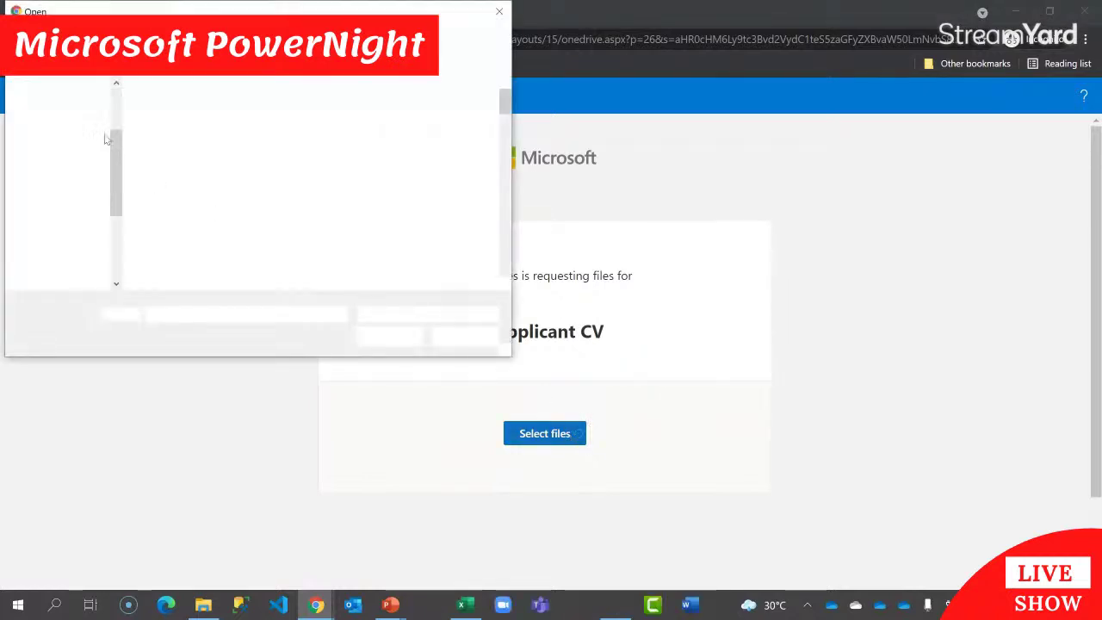
pyautogui.scroll(5, 116, 165)
pyautogui.click(62, 123)
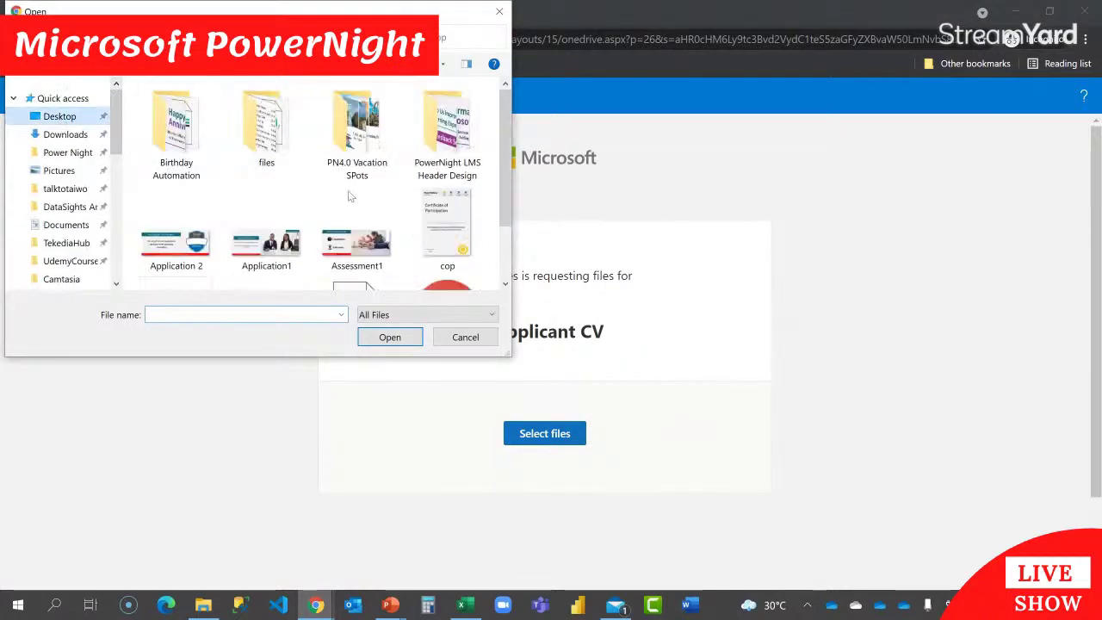
pyautogui.scroll(-2, 344, 245)
pyautogui.click(428, 254)
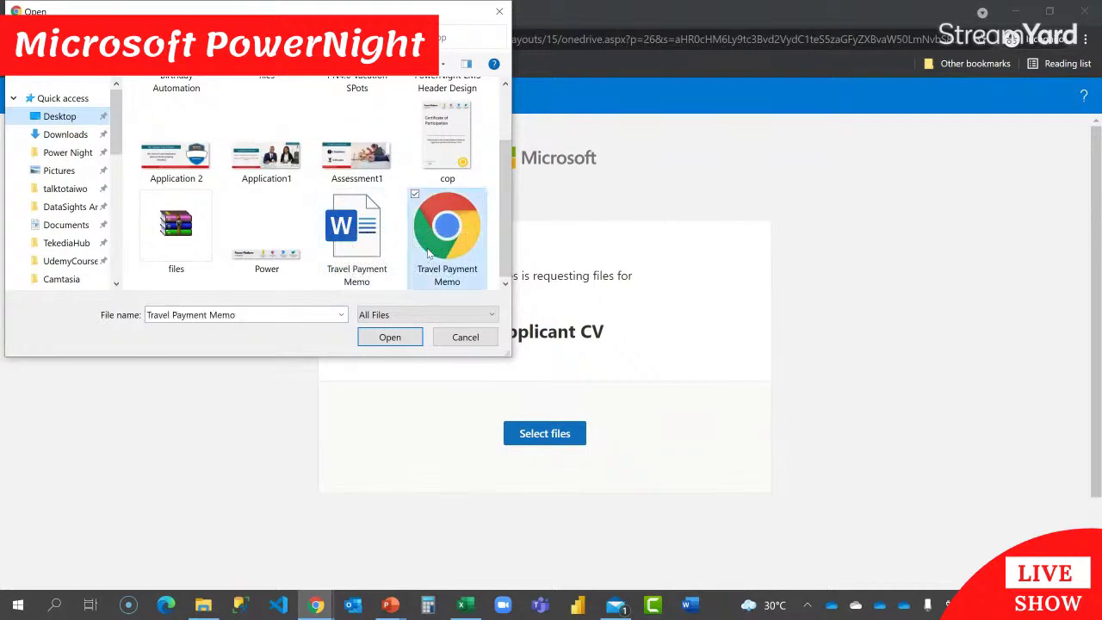
pyautogui.click(390, 337)
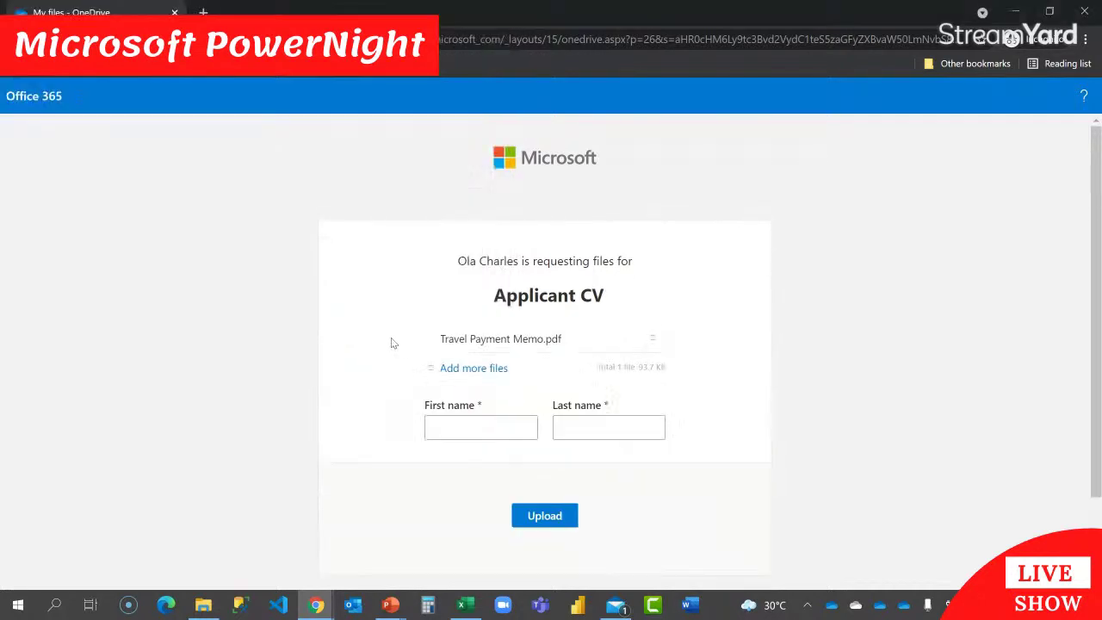
# Step: Fill in the applicant's first and last name on the file request form
pyautogui.click(465, 423)
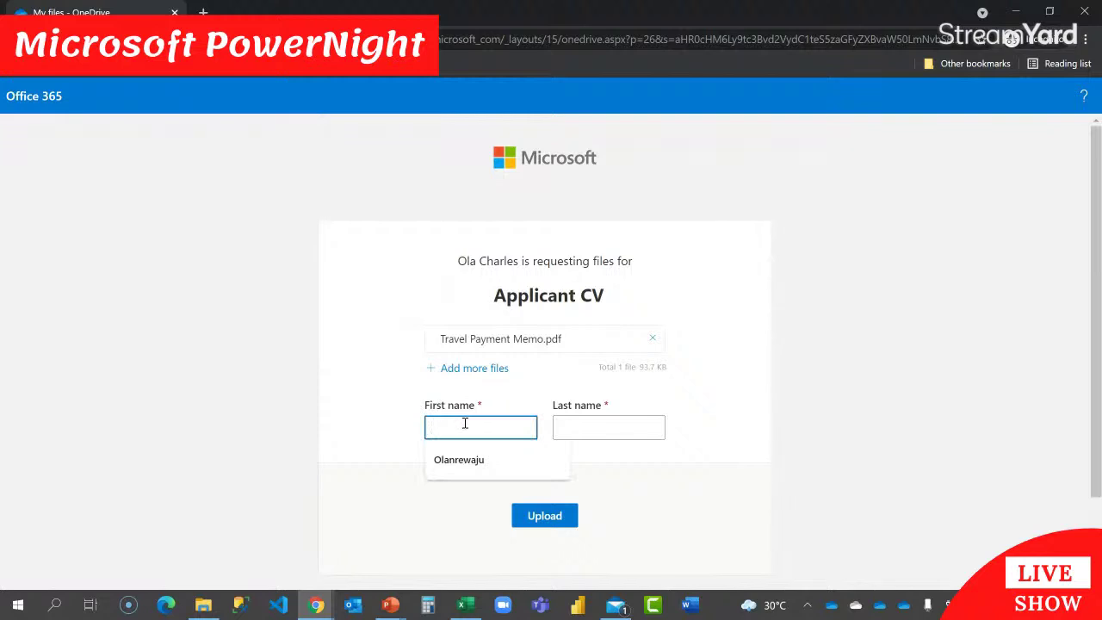
pyautogui.press('Tab')
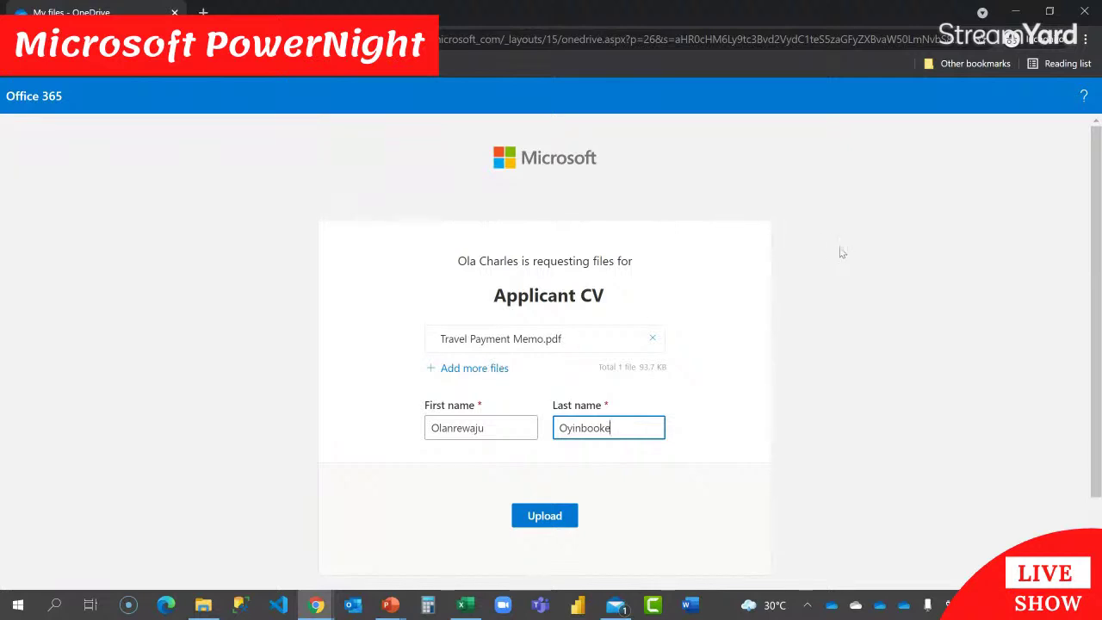
# Step: Submit the CV upload and bring up Chrome's window previews
pyautogui.scroll(-1, 841, 251)
pyautogui.click(545, 441)
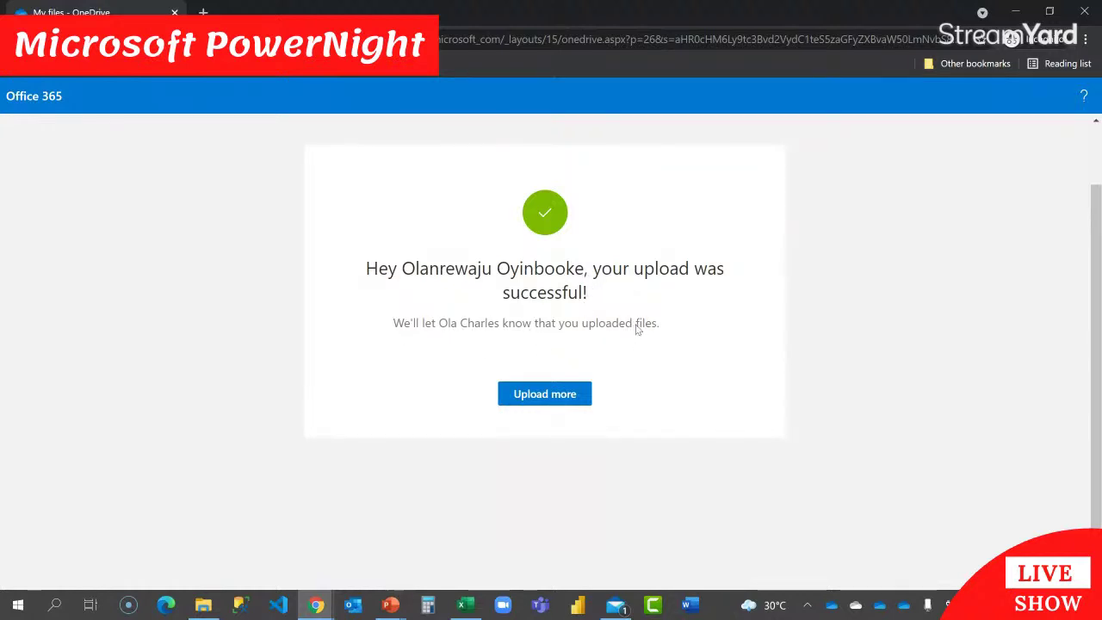
pyautogui.click(317, 605)
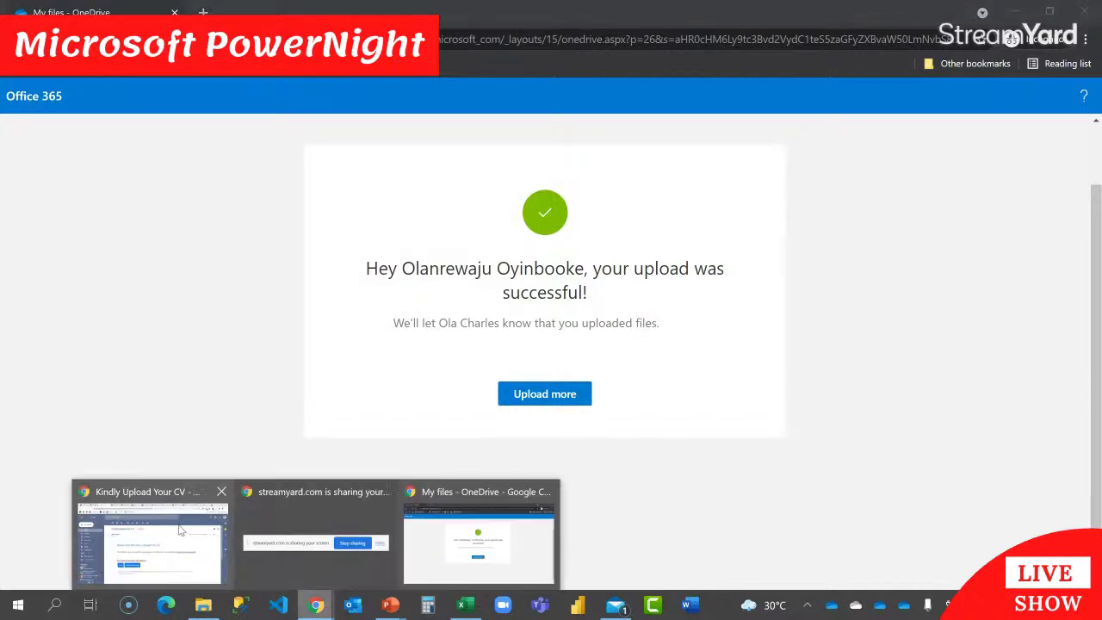
# Step: Check the Application Solution run shows Get response details and Create item succeeded, then return to OneDrive My files
pyautogui.click(181, 529)
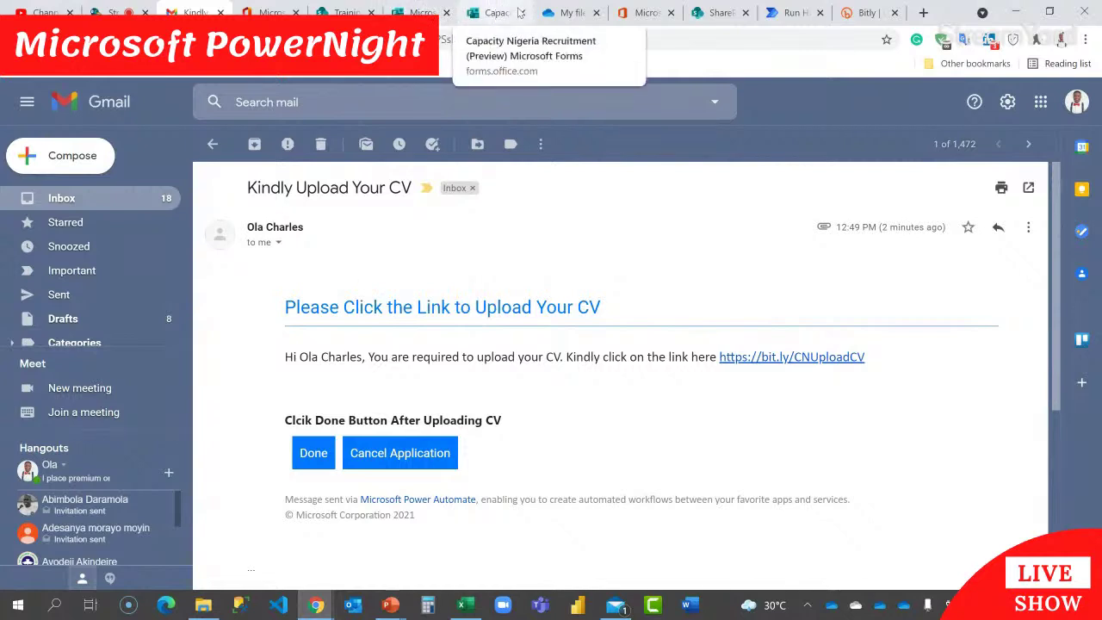
pyautogui.click(788, 12)
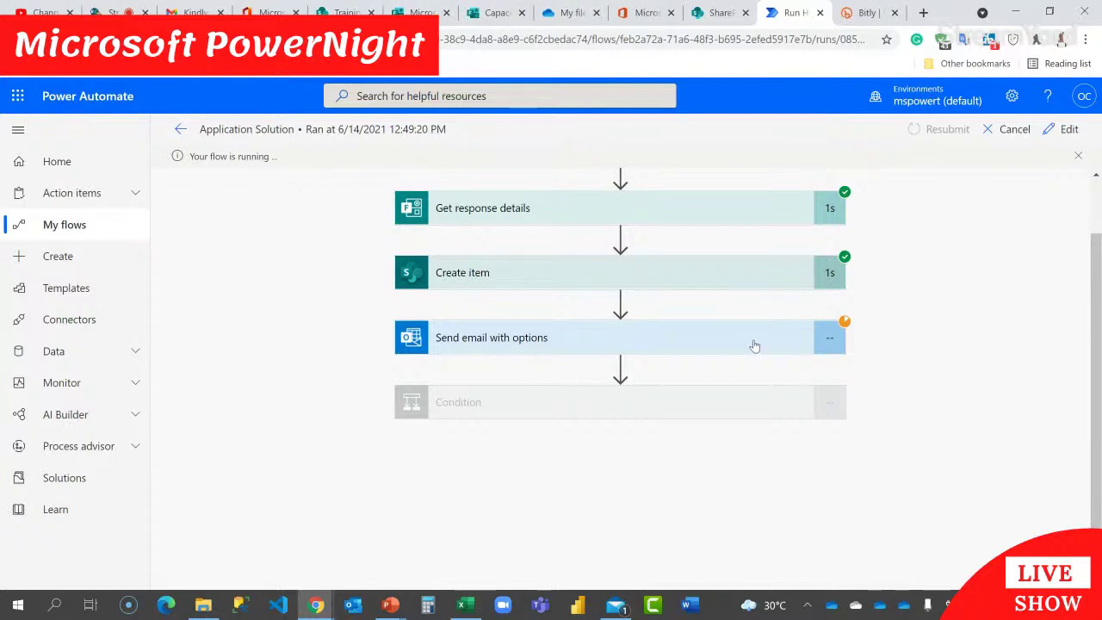
pyautogui.click(564, 12)
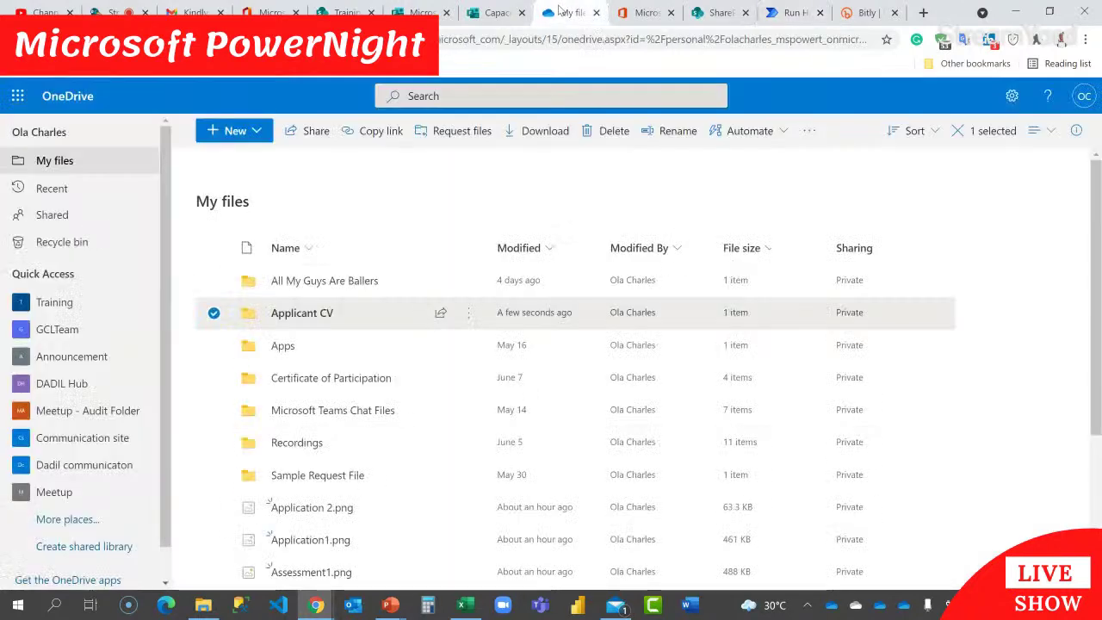
# Step: Open the Applicant CV folder and widen the Name column to see the uploaded memo
pyautogui.click(1018, 254)
pyautogui.click(303, 317)
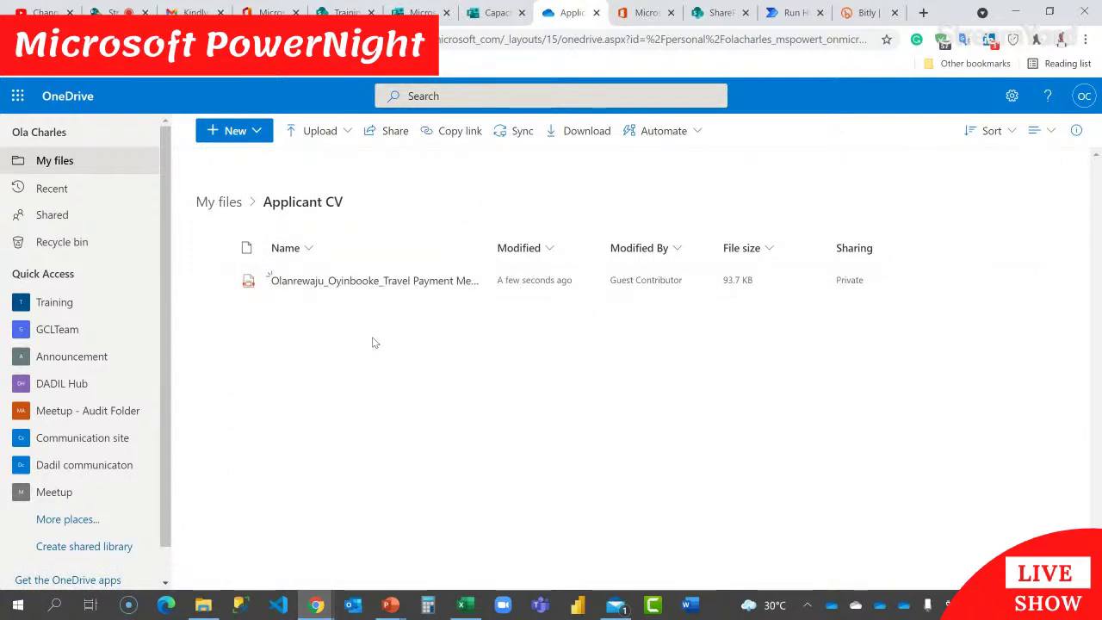
pyautogui.moveTo(489, 253); pyautogui.dragTo(751, 253)
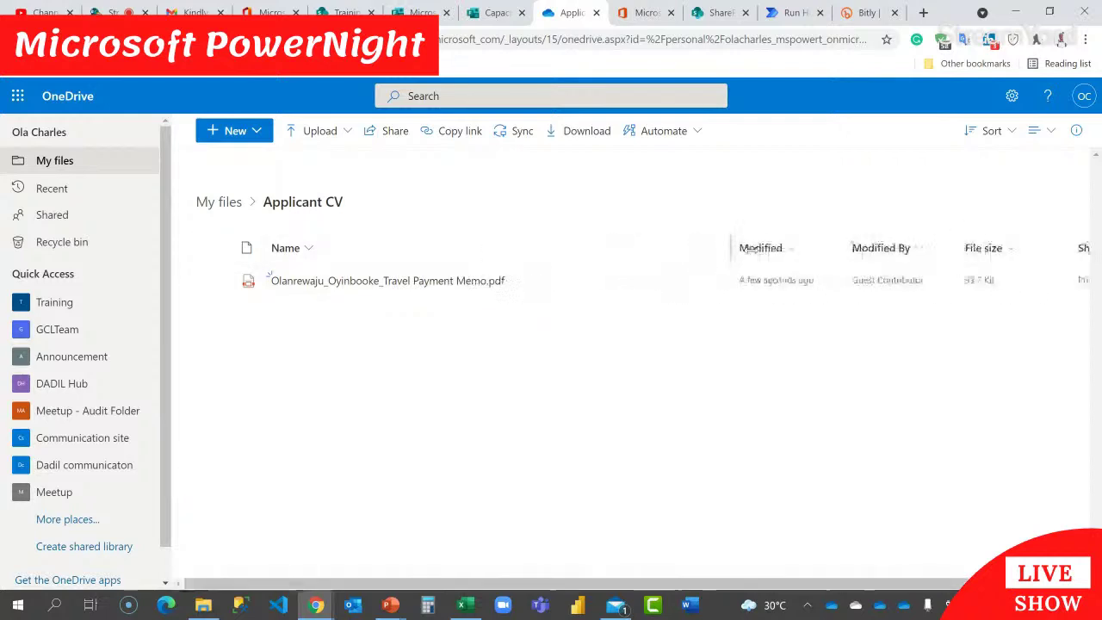
# Step: In the CV request email in Gmail, choose the Done response
pyautogui.moveTo(370, 293)
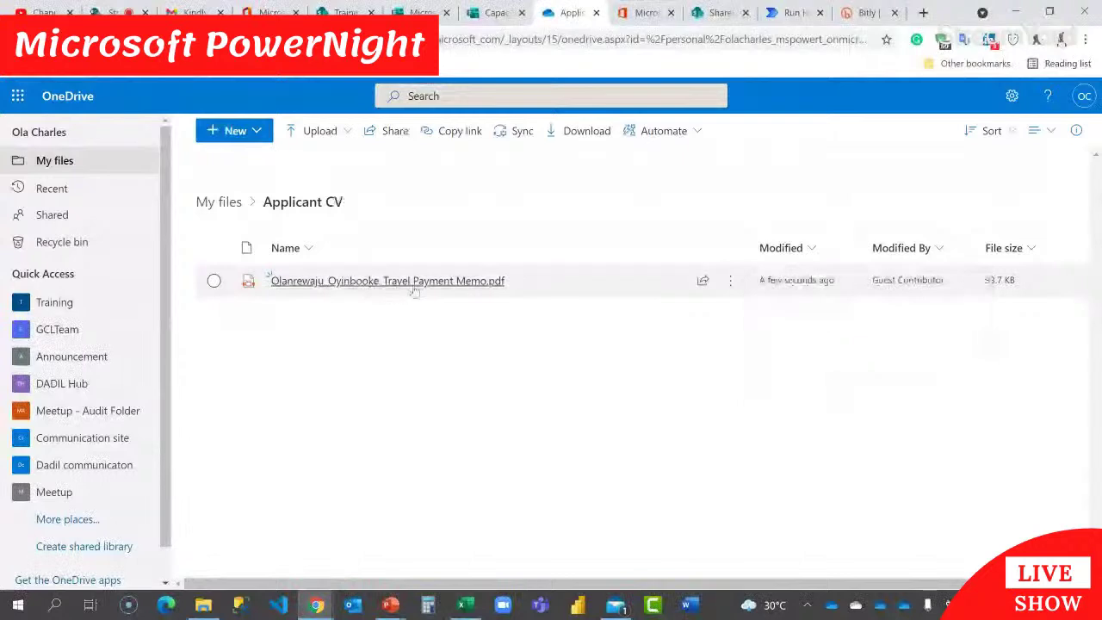
pyautogui.moveTo(415, 291)
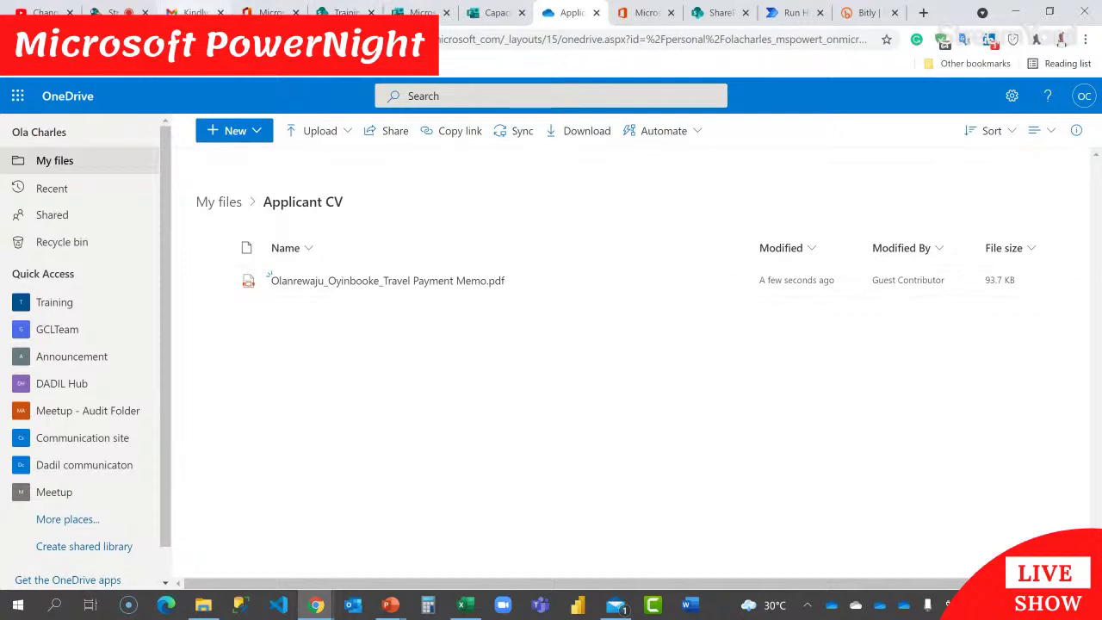
pyautogui.click(194, 12)
pyautogui.click(315, 458)
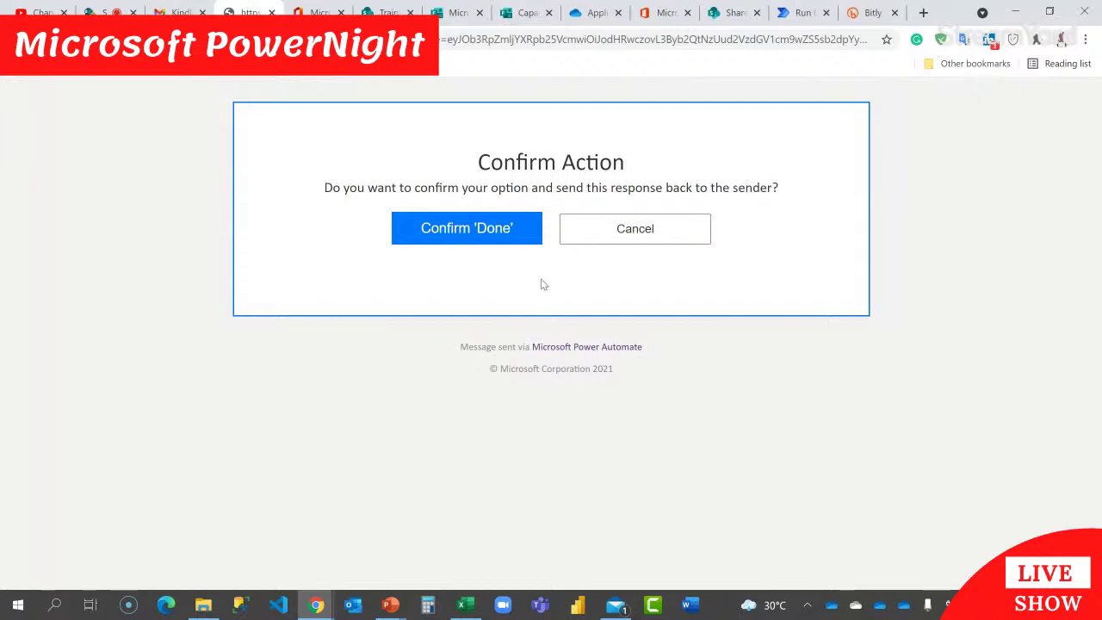
# Step: Confirm the Done response, return to the inbox, and switch to the flow's Run History
pyautogui.click(480, 229)
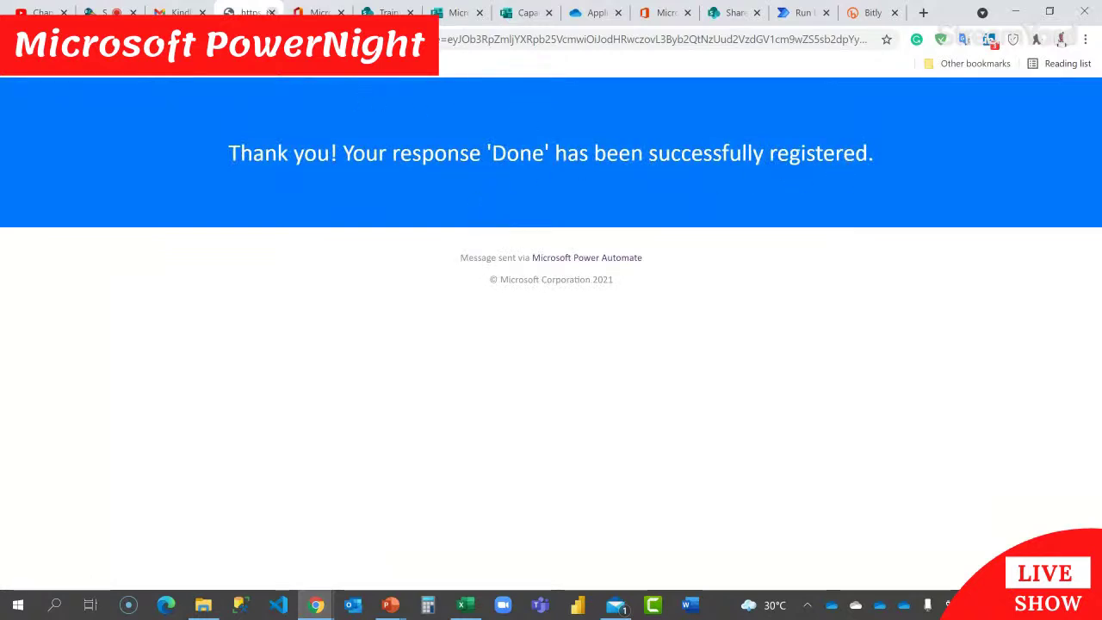
pyautogui.click(271, 12)
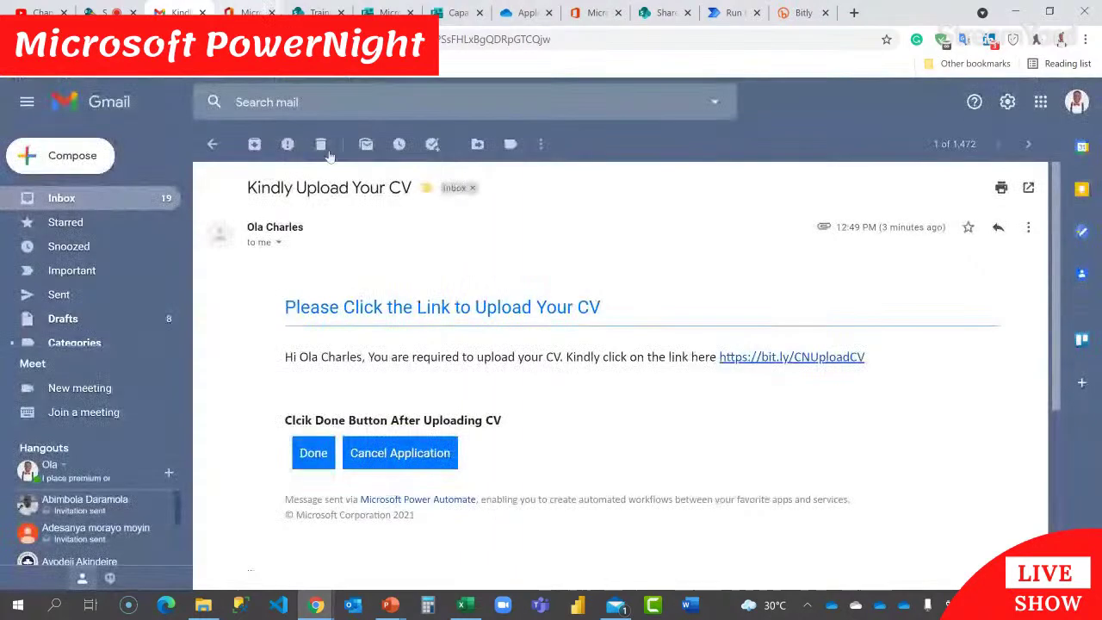
pyautogui.click(215, 143)
pyautogui.click(790, 12)
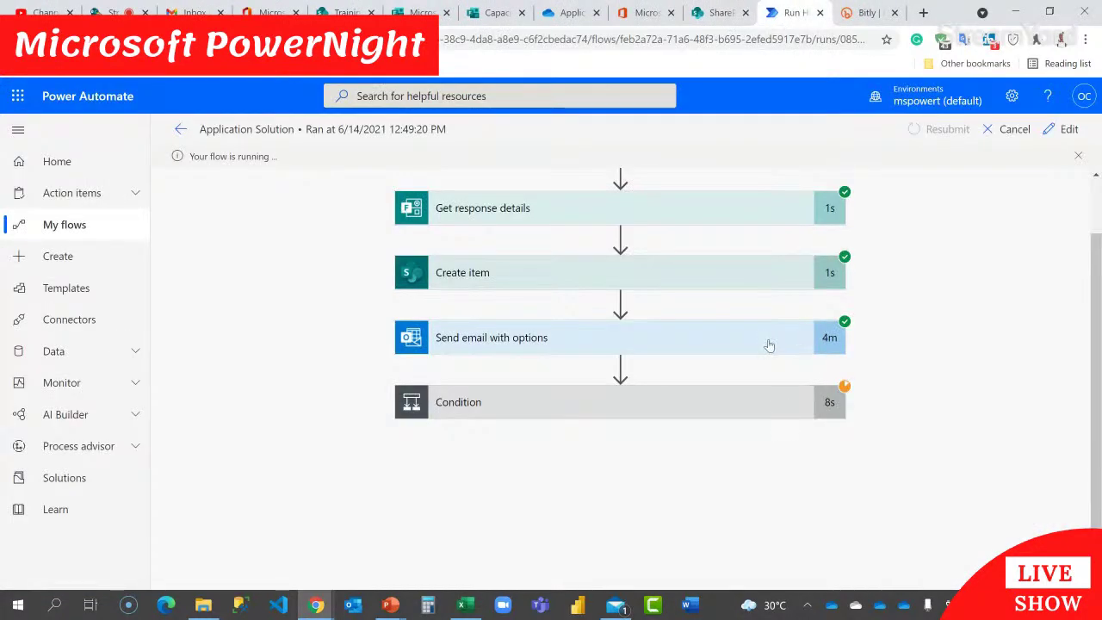
# Step: Expand the Condition to confirm it was true with Update item succeeded, then open SharePoint Training
pyautogui.click(708, 411)
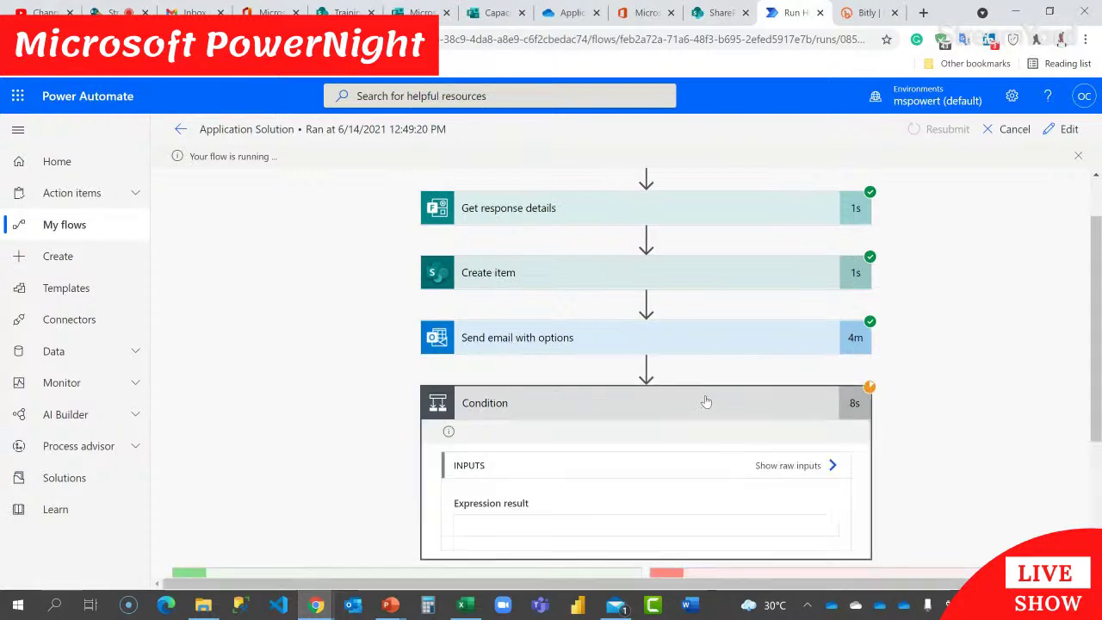
pyautogui.scroll(-3, 711, 370)
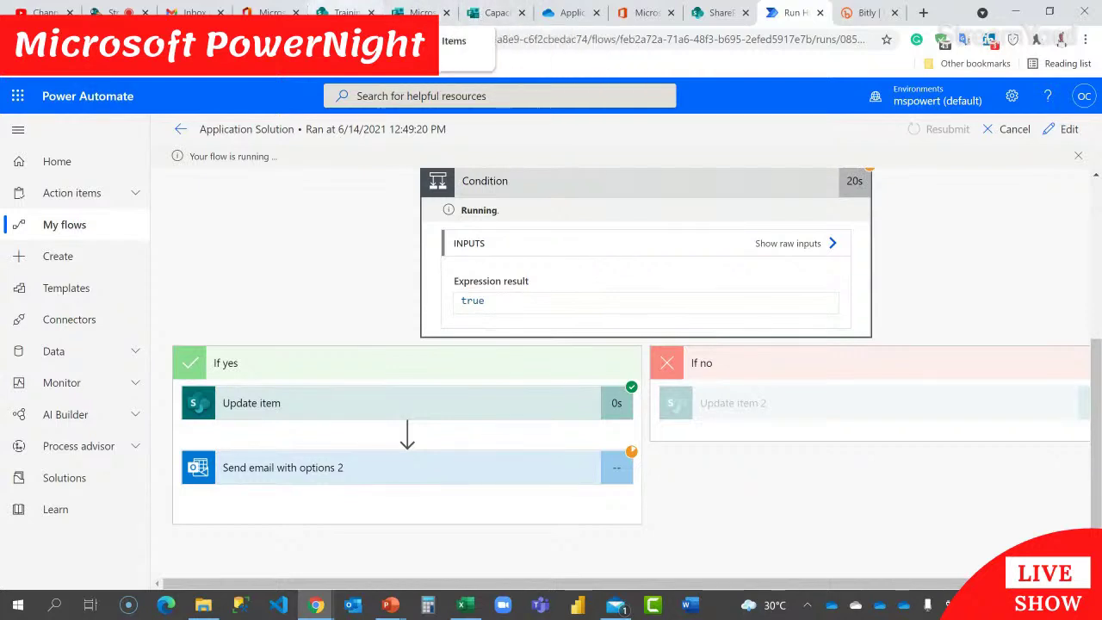
pyautogui.click(344, 12)
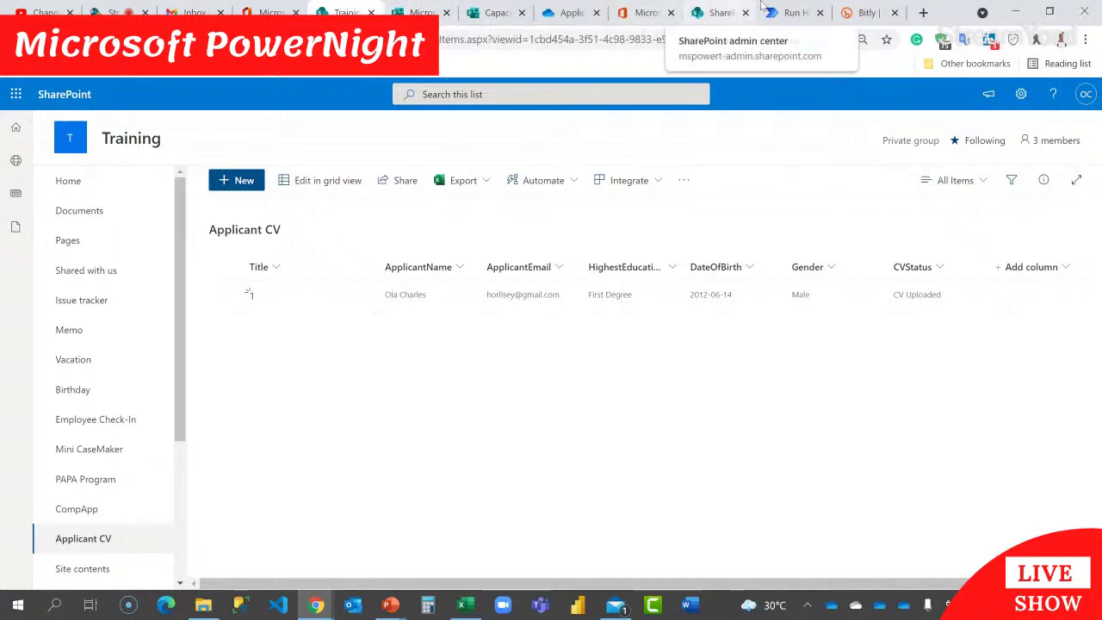
# Step: Glance at the flow's run view, then go to the Gmail inbox showing the new assessment email
pyautogui.click(791, 12)
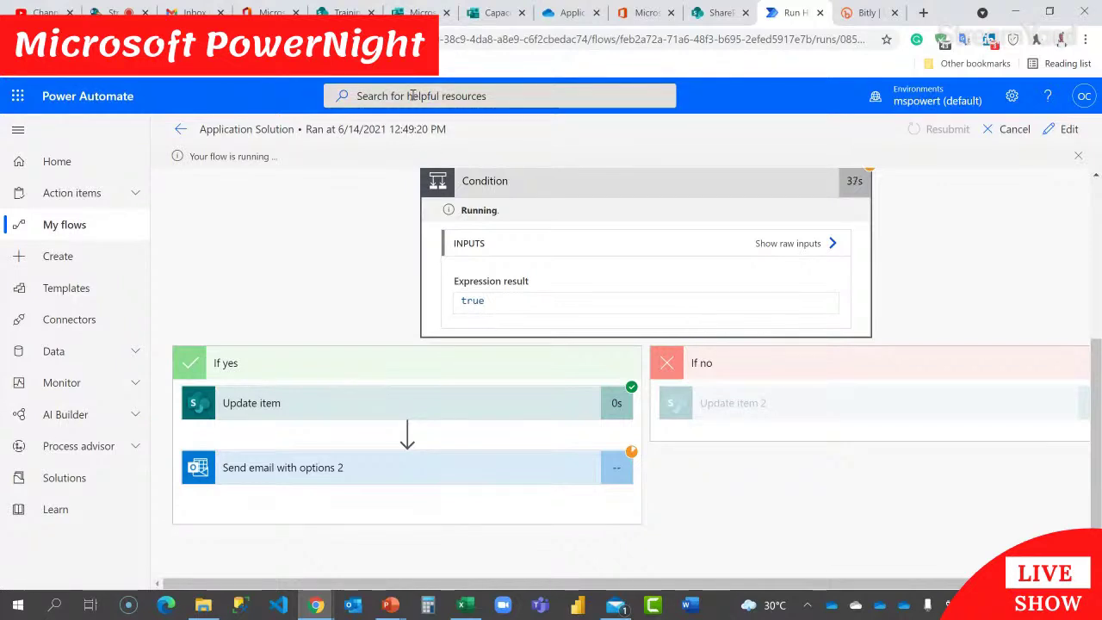
pyautogui.click(185, 12)
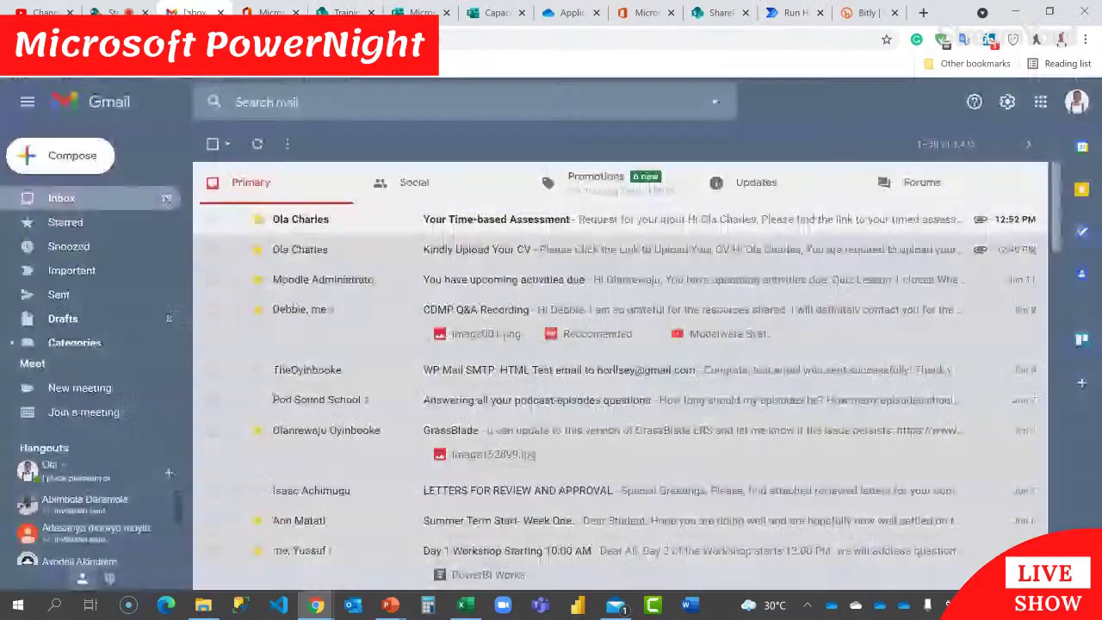
# Step: Read the 'Your Time-based Assessment' email, then return to the Power Automate run view
pyautogui.click(467, 224)
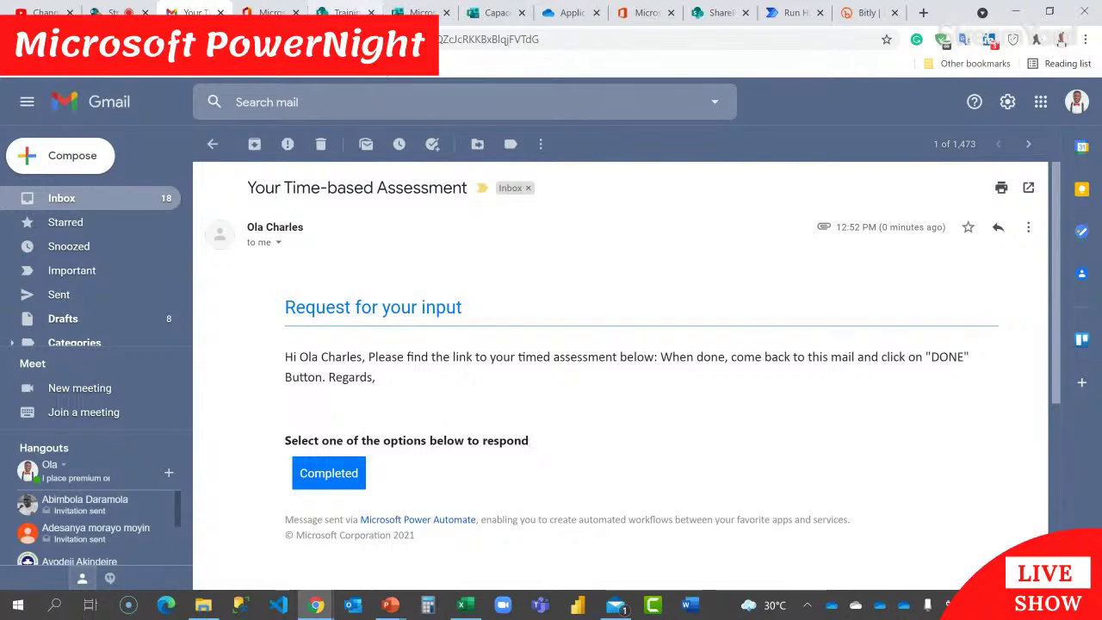
pyautogui.click(769, 14)
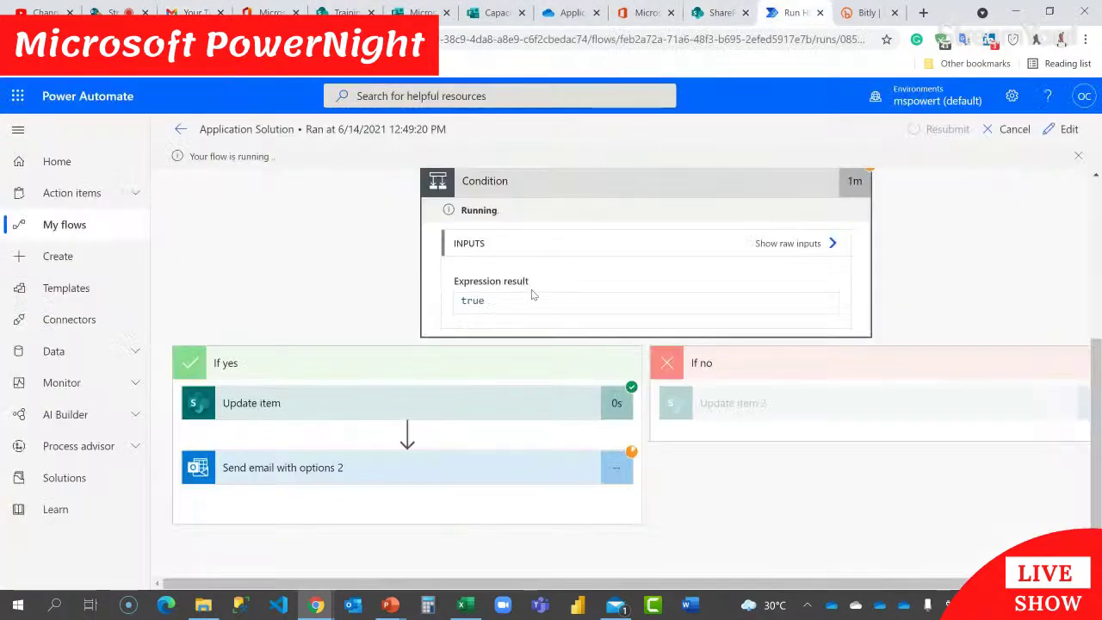
# Step: Review the trigger and earlier completed steps, then switch to the OneDrive Applicant CV folder
pyautogui.scroll(3, 530, 328)
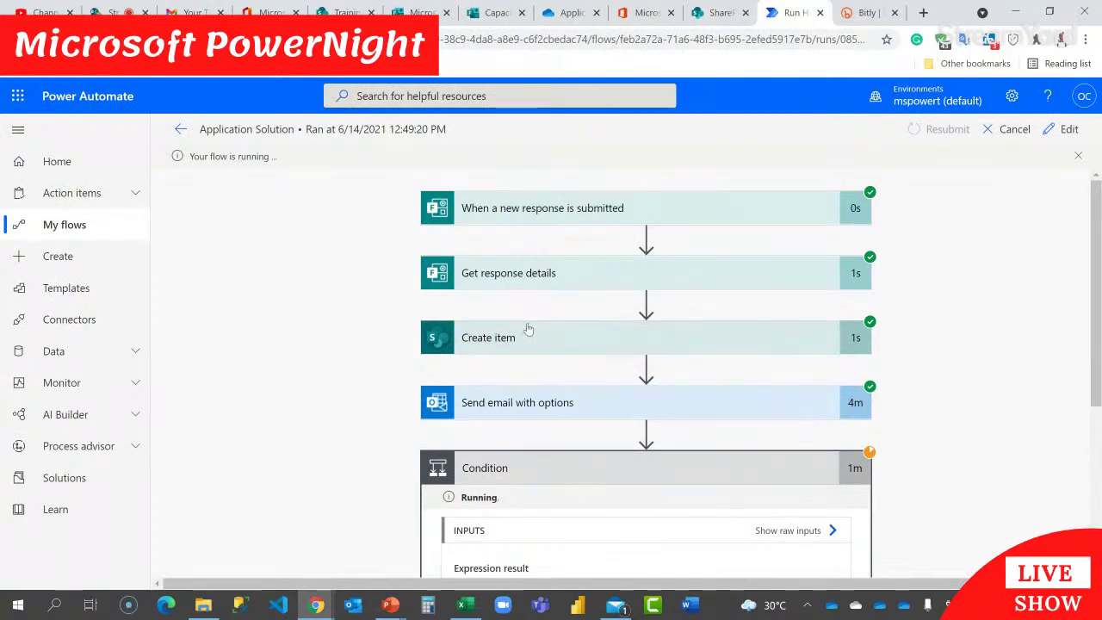
pyautogui.click(570, 11)
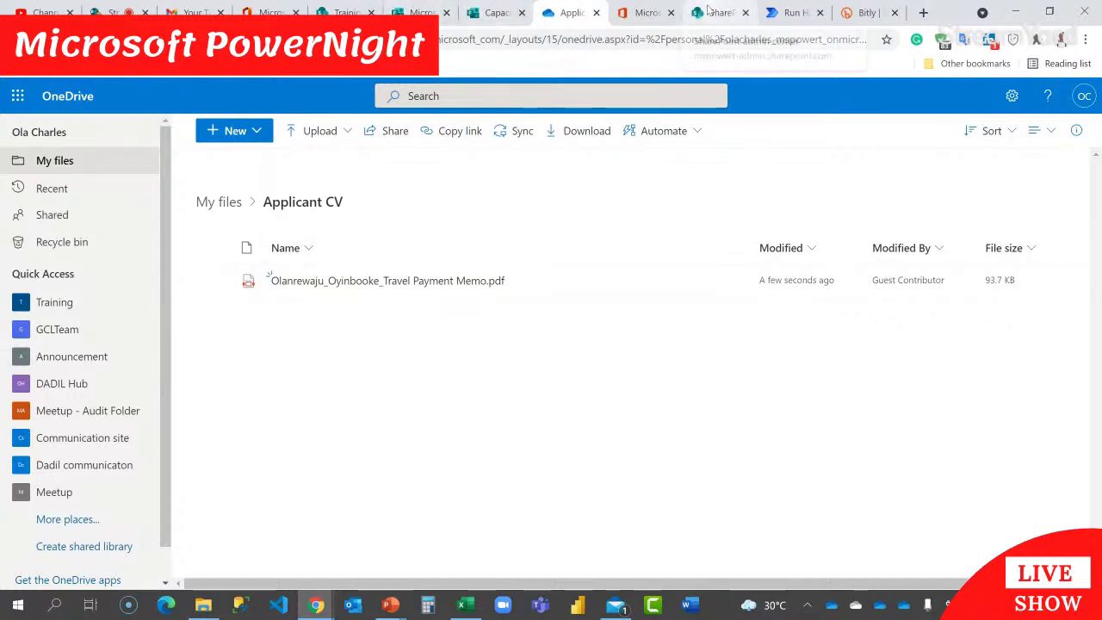
# Step: Browse the Training site's home page and its empty Documents library
pyautogui.click(709, 11)
pyautogui.click(344, 12)
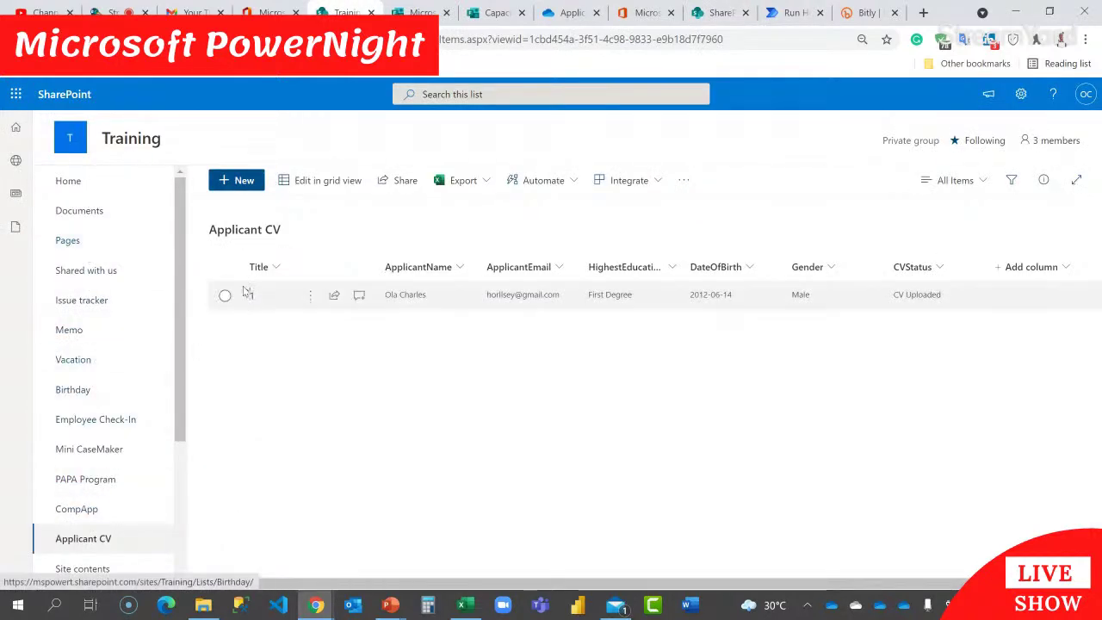
pyautogui.click(73, 181)
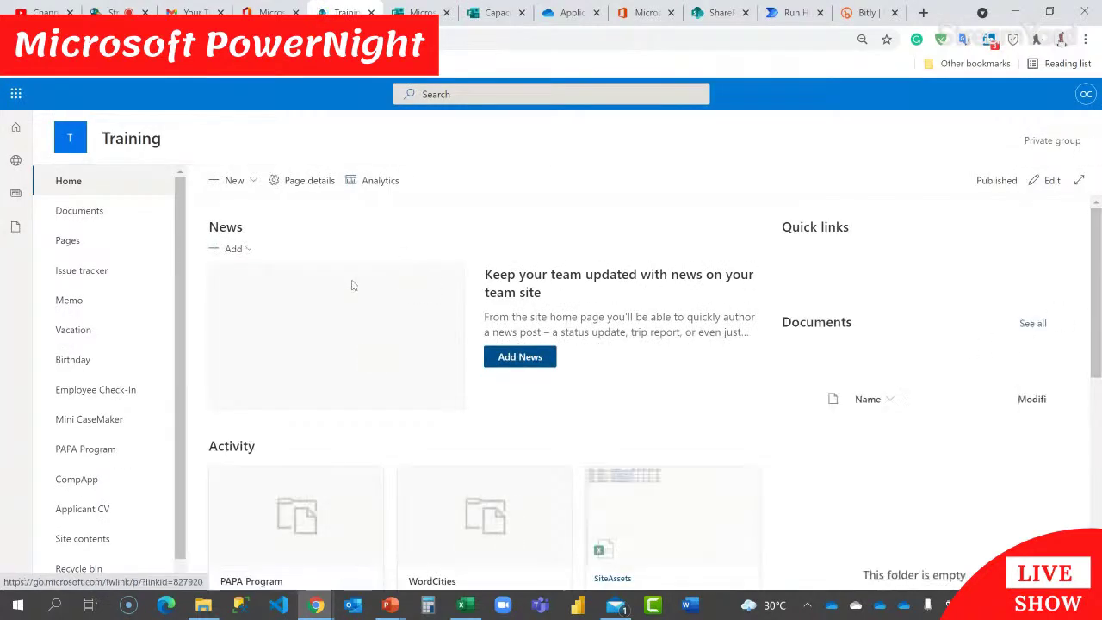
pyautogui.click(83, 210)
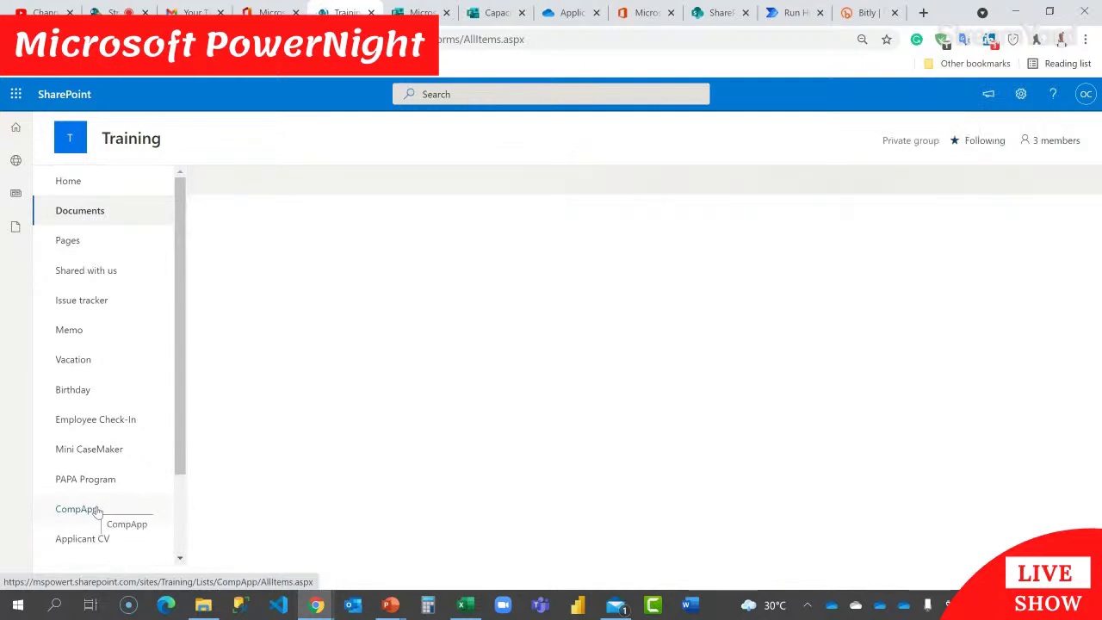
# Step: Open the CompApp list, then drop the screen share so the broadcast shows only the presenter's camera
pyautogui.click(97, 510)
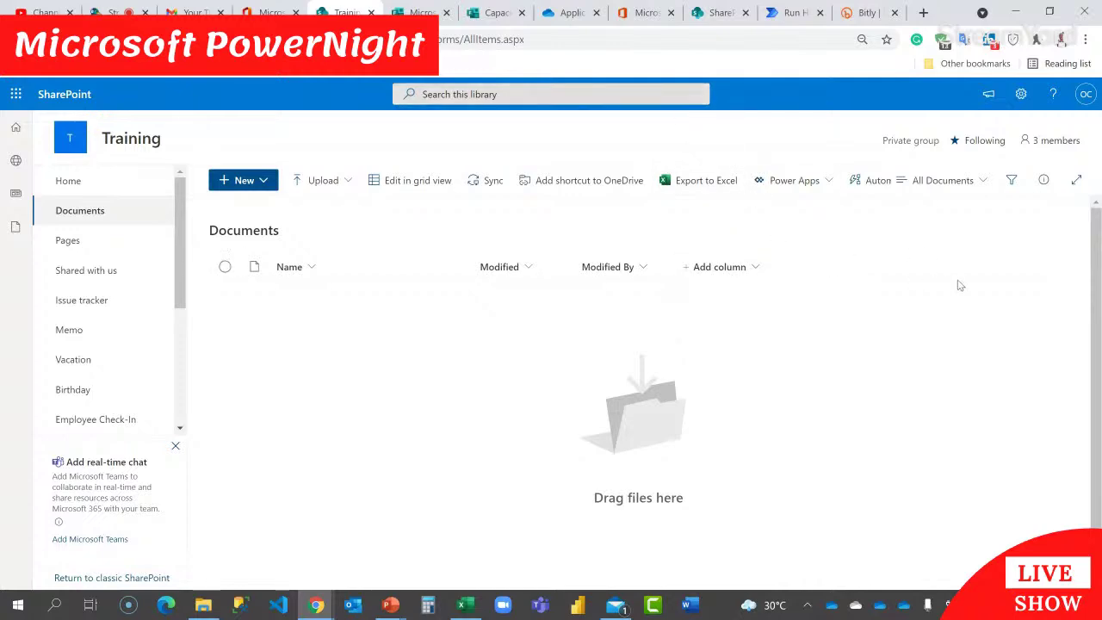
pyautogui.click(112, 12)
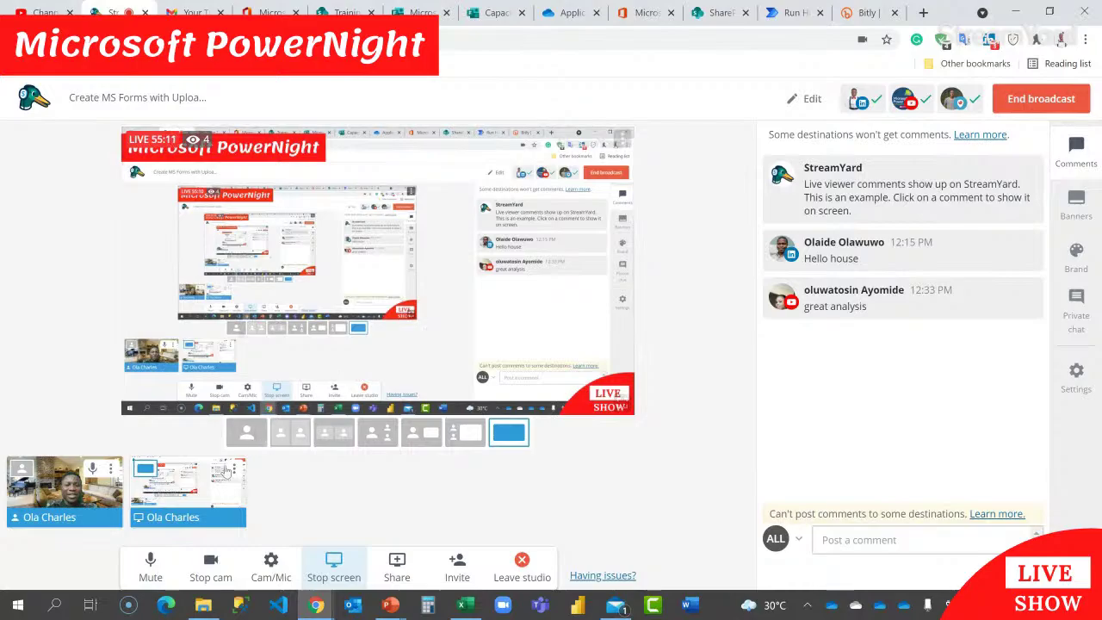
pyautogui.click(188, 492)
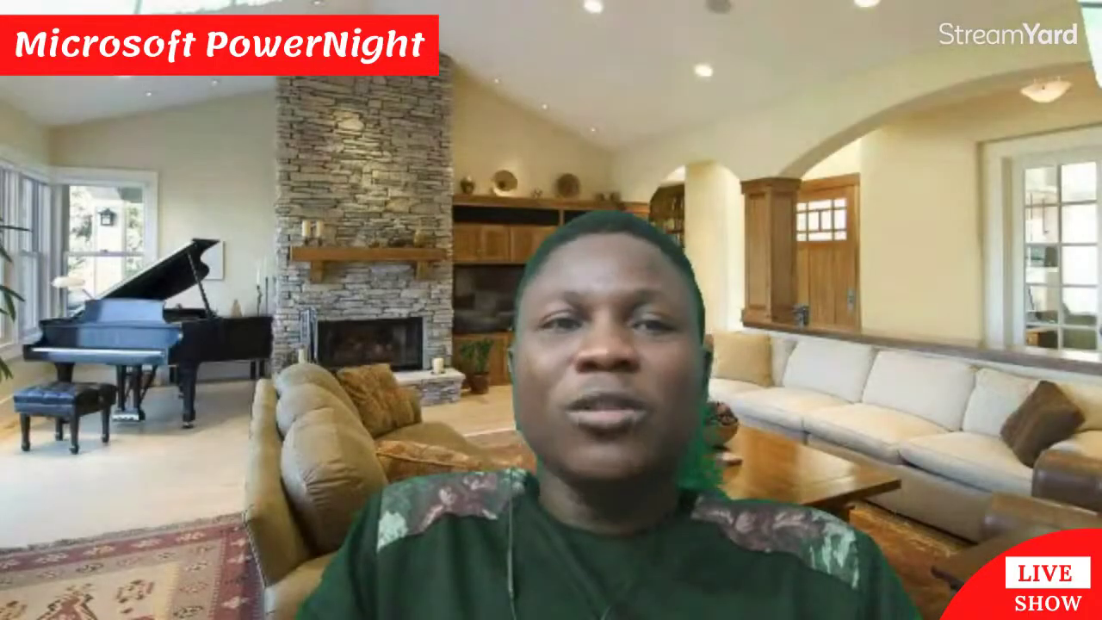